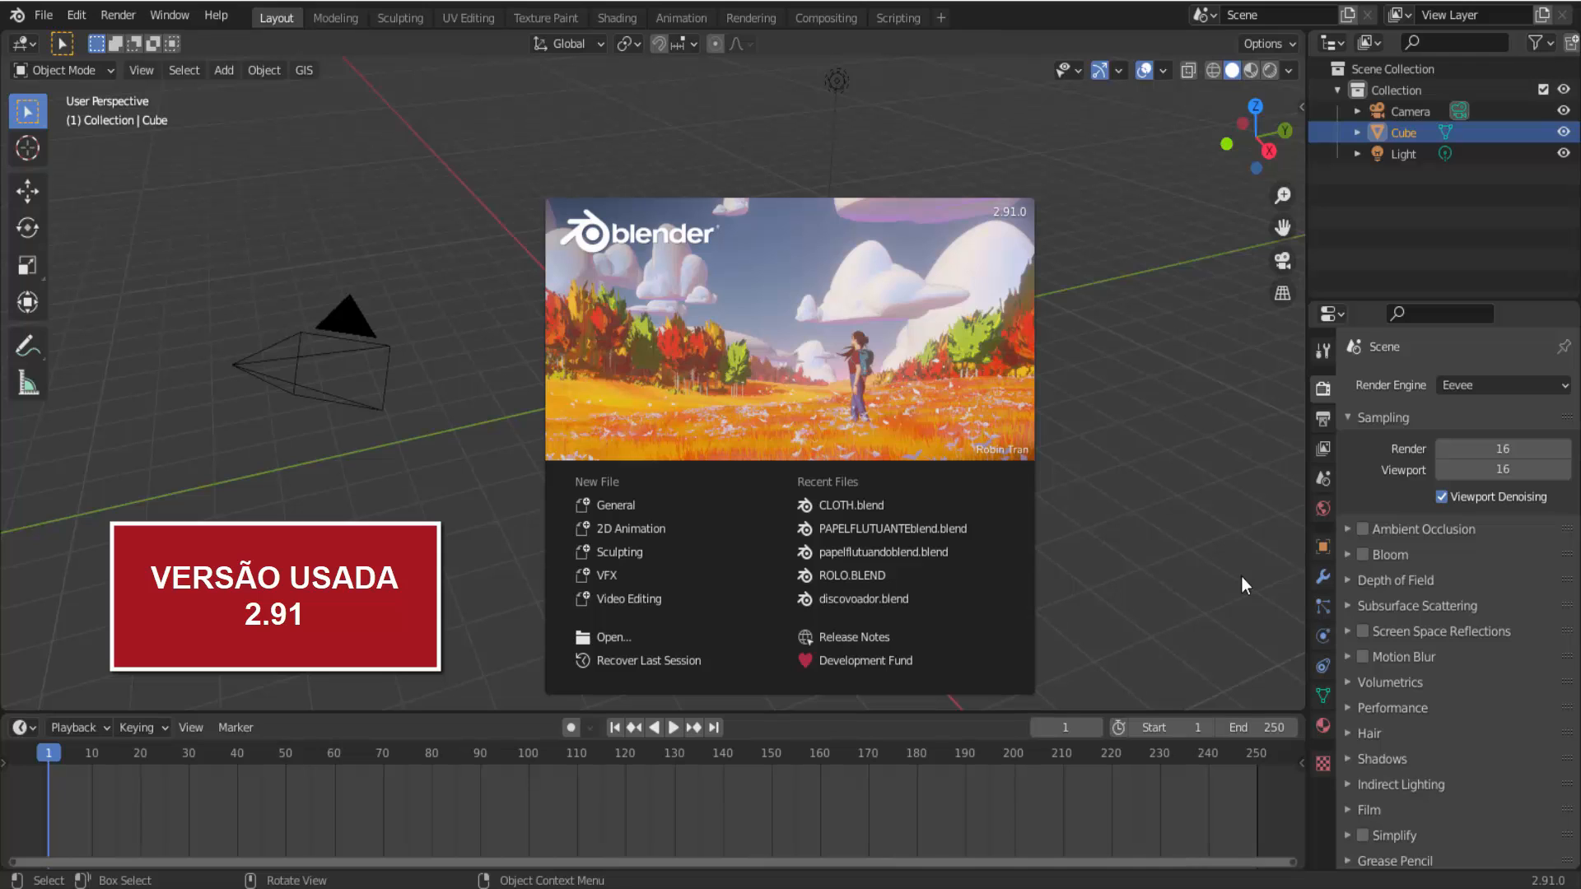
# Dismiss the splash screen and hide the camera and light from the viewport.
pyautogui.click(1242, 576)
pyautogui.click(364, 329)
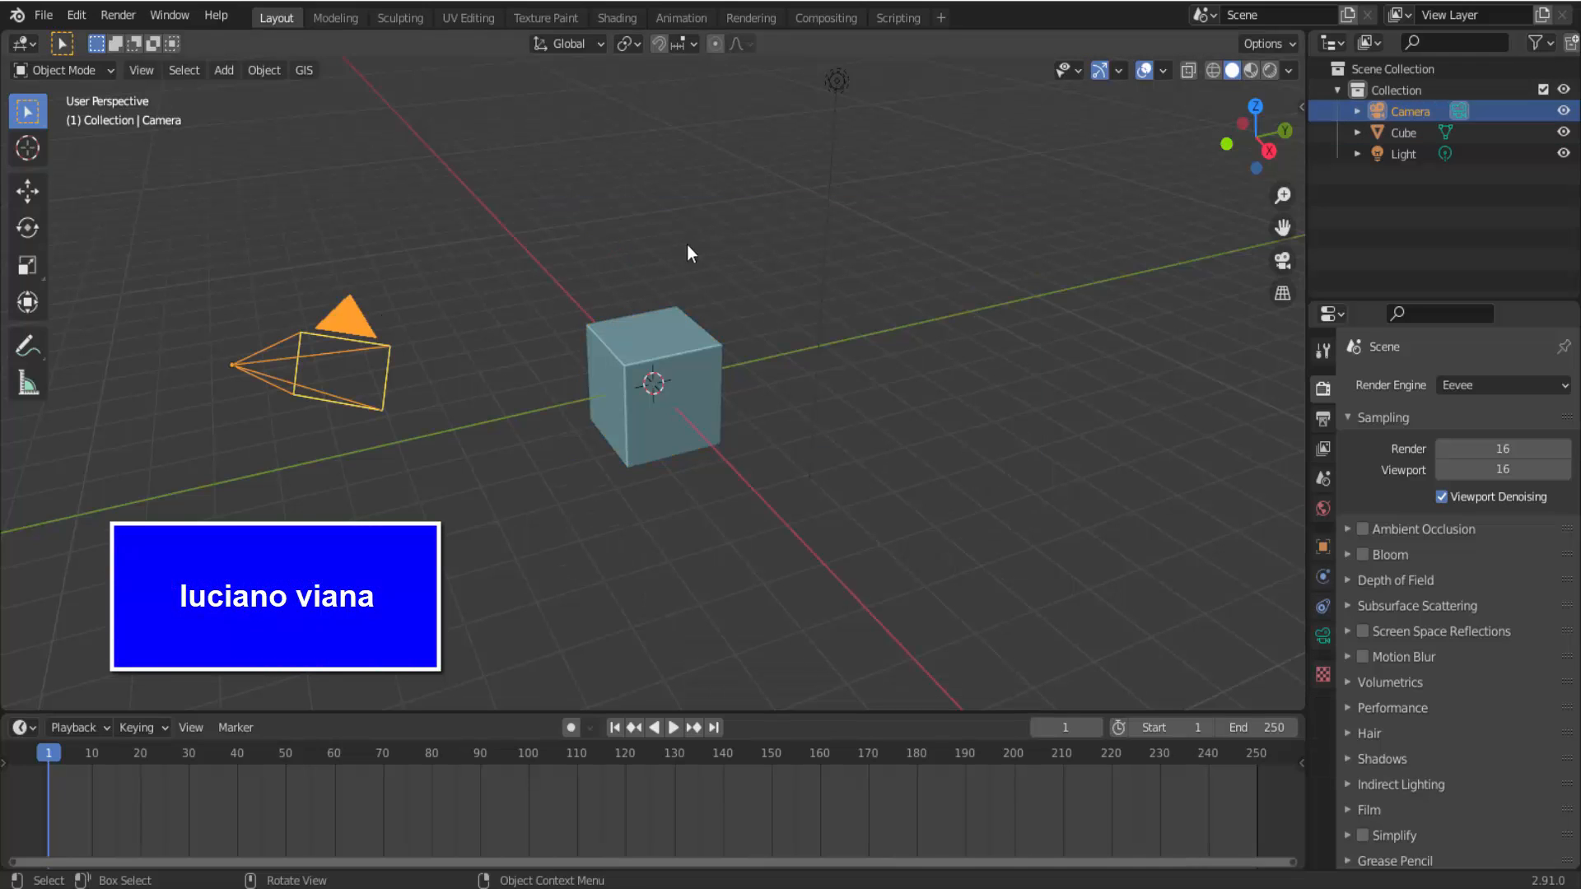
pyautogui.keyDown('shift'); pyautogui.click(835, 83); pyautogui.keyUp('shift')
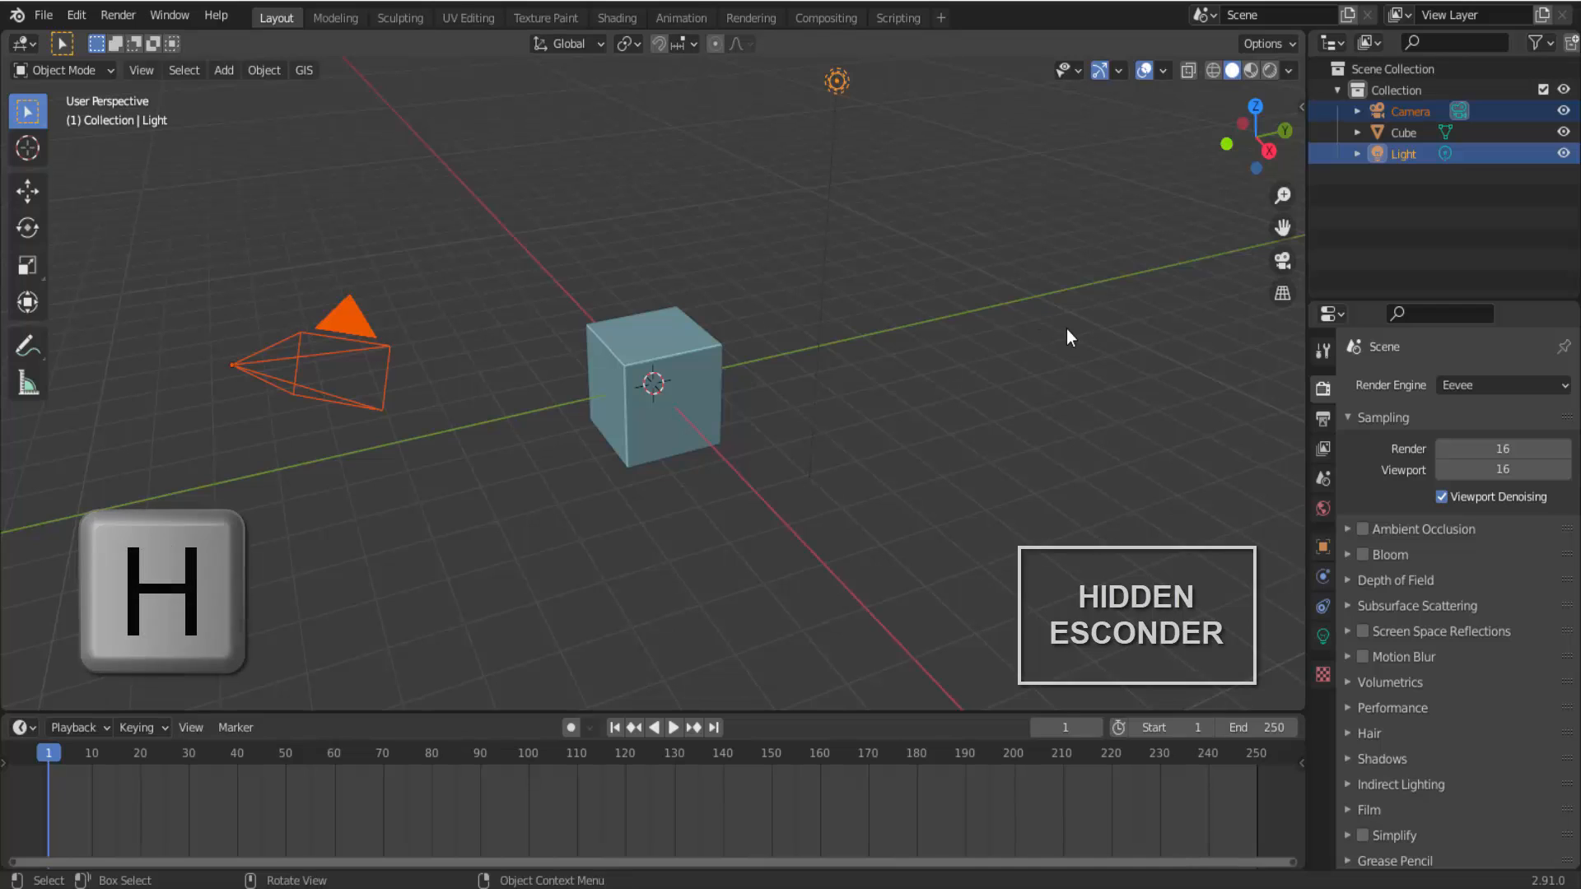
pyautogui.press('h')
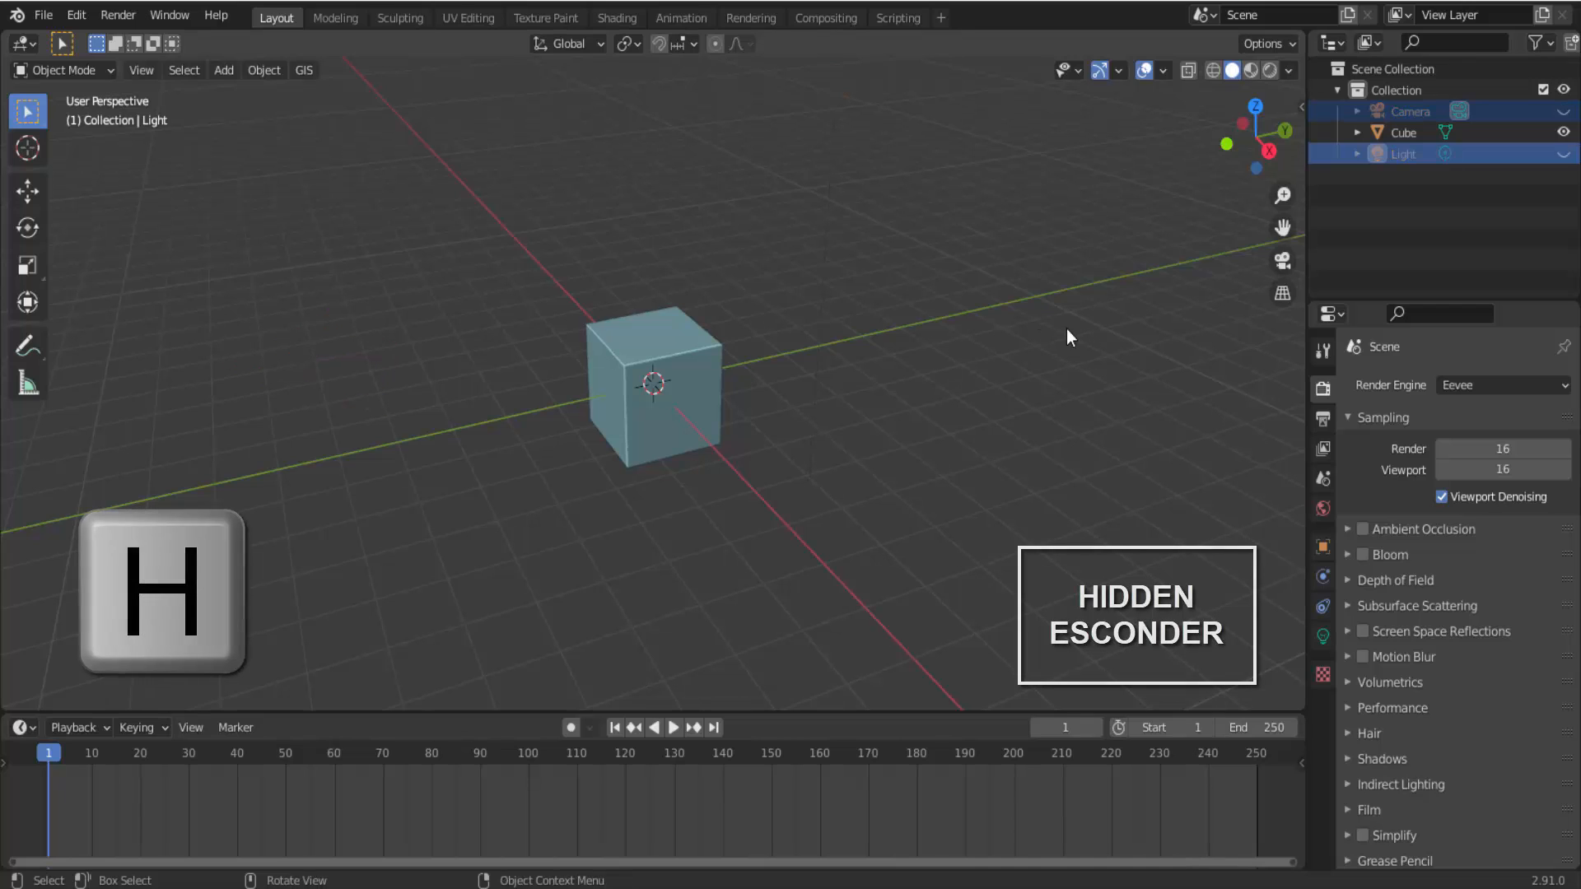
# Flatten the cube to about 0.26 of its height along Z and enlarge it uniformly into a wide slab.
pyautogui.click(670, 349)
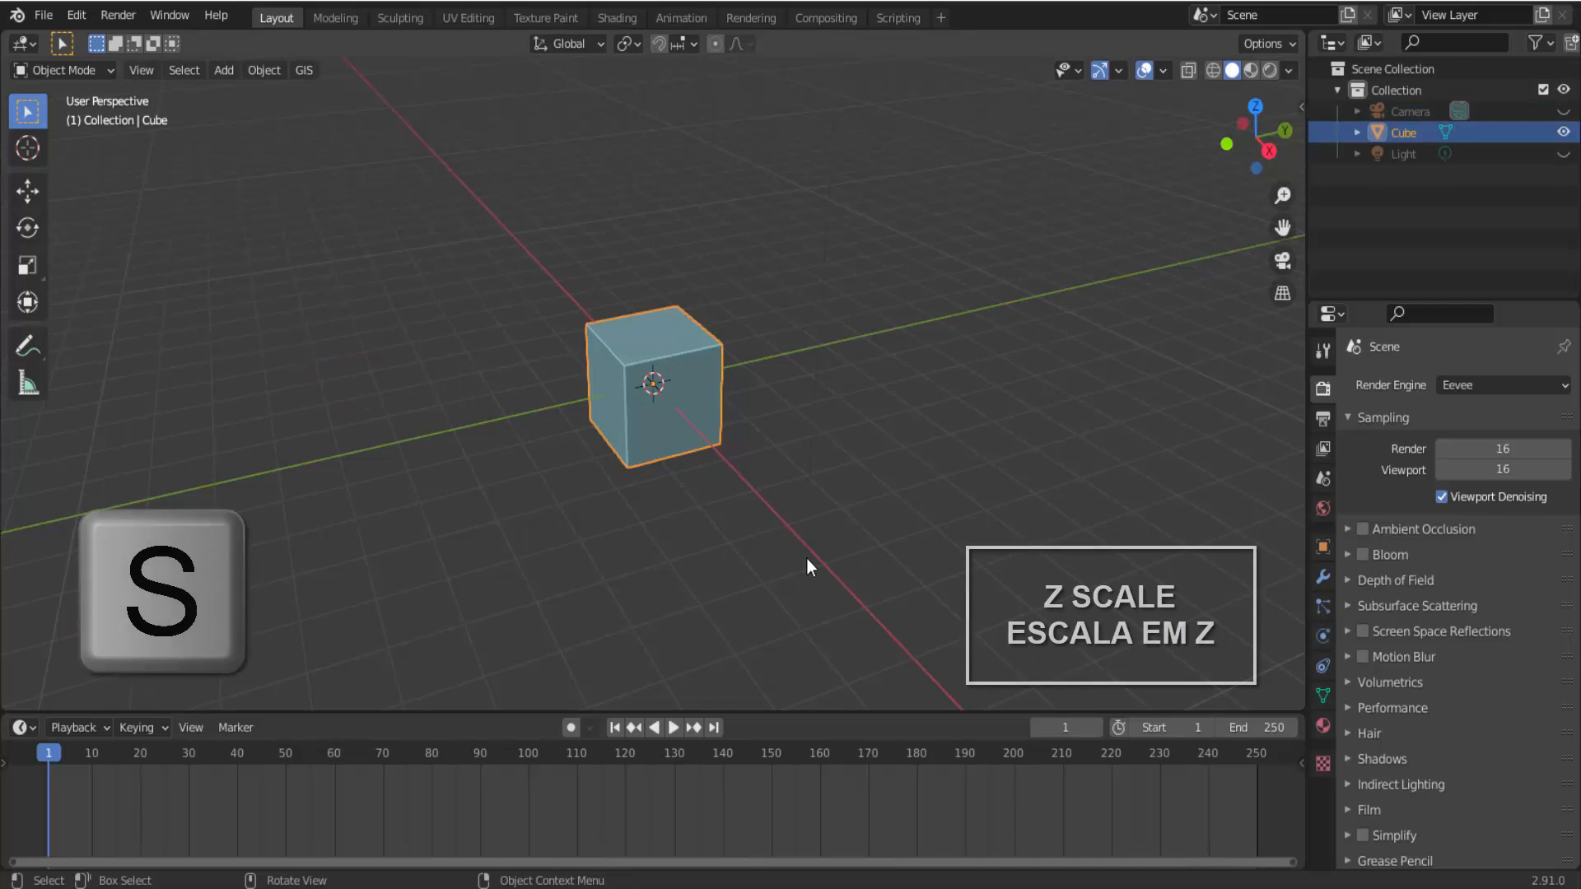
pyautogui.press('s')
pyautogui.press('z')
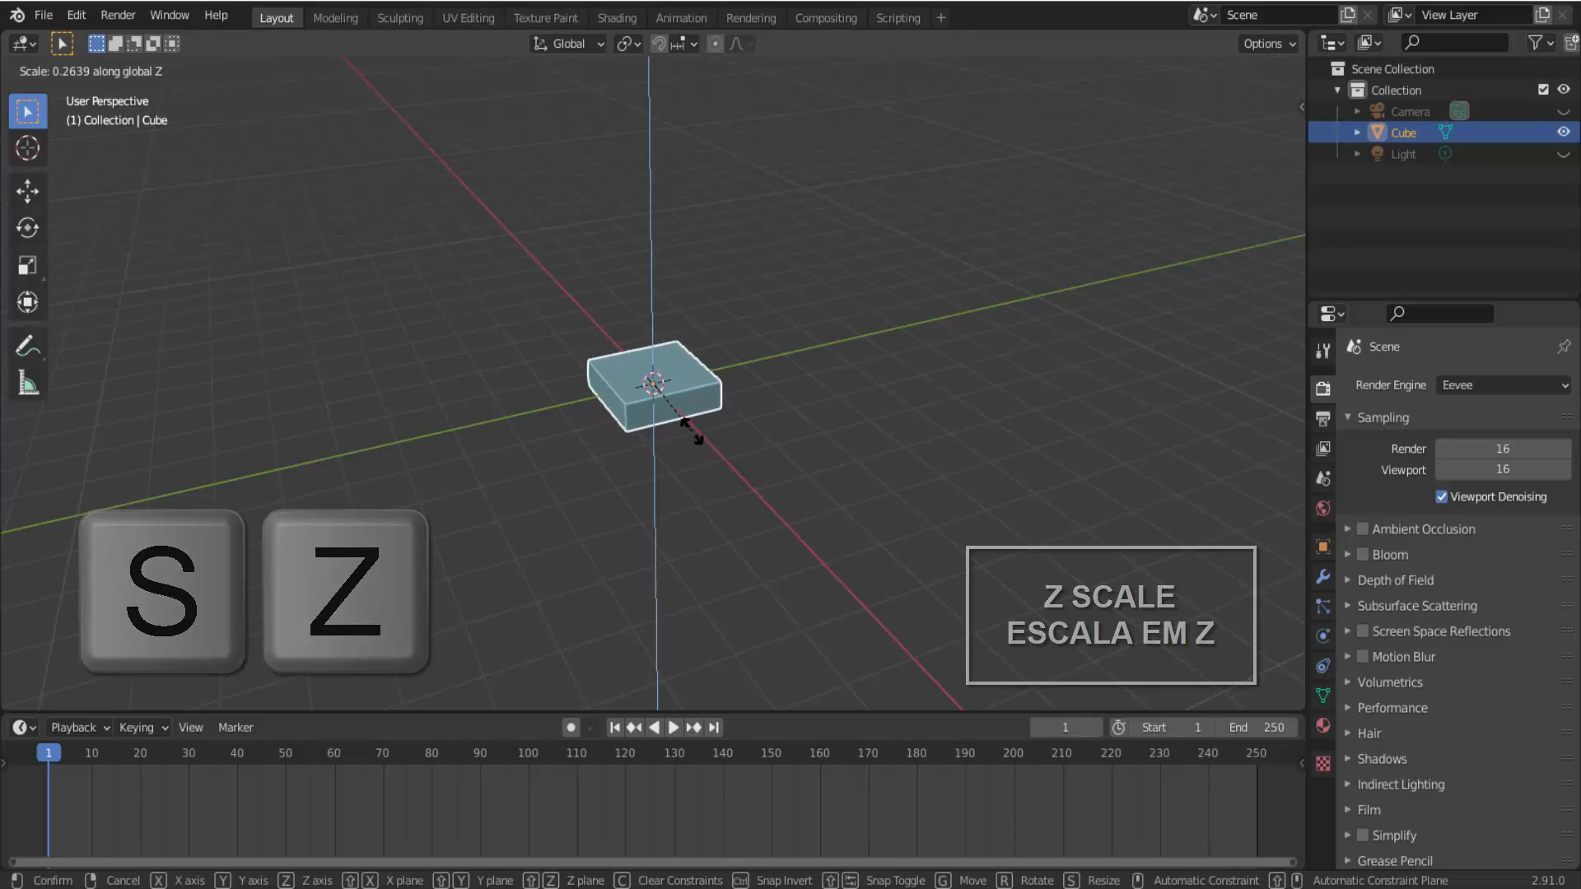
pyautogui.click(695, 435)
pyautogui.press('s')
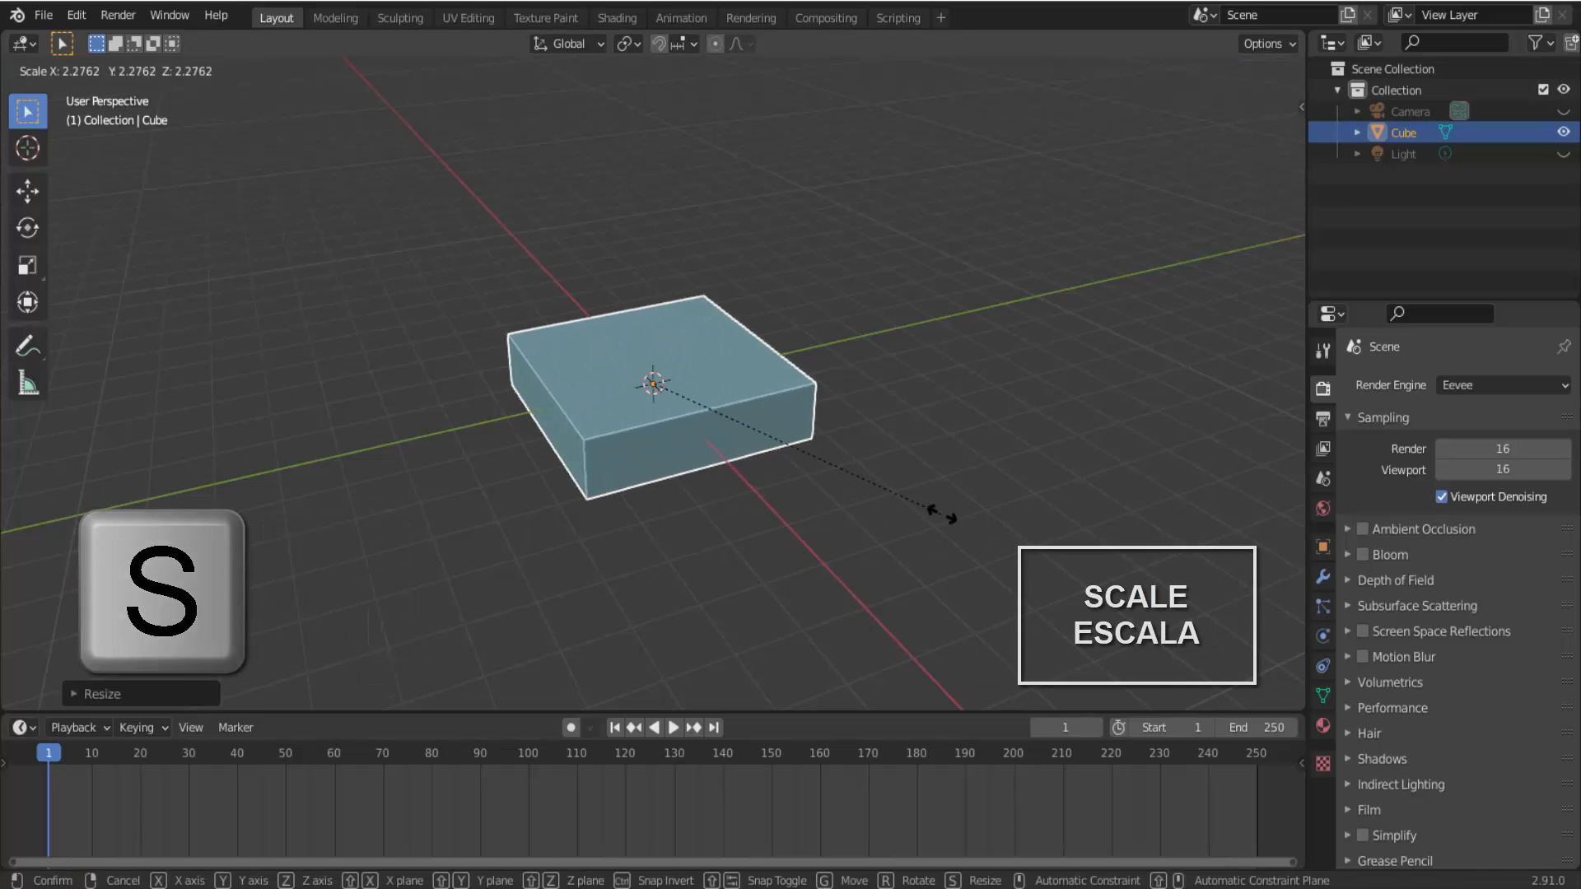
pyautogui.click(988, 529)
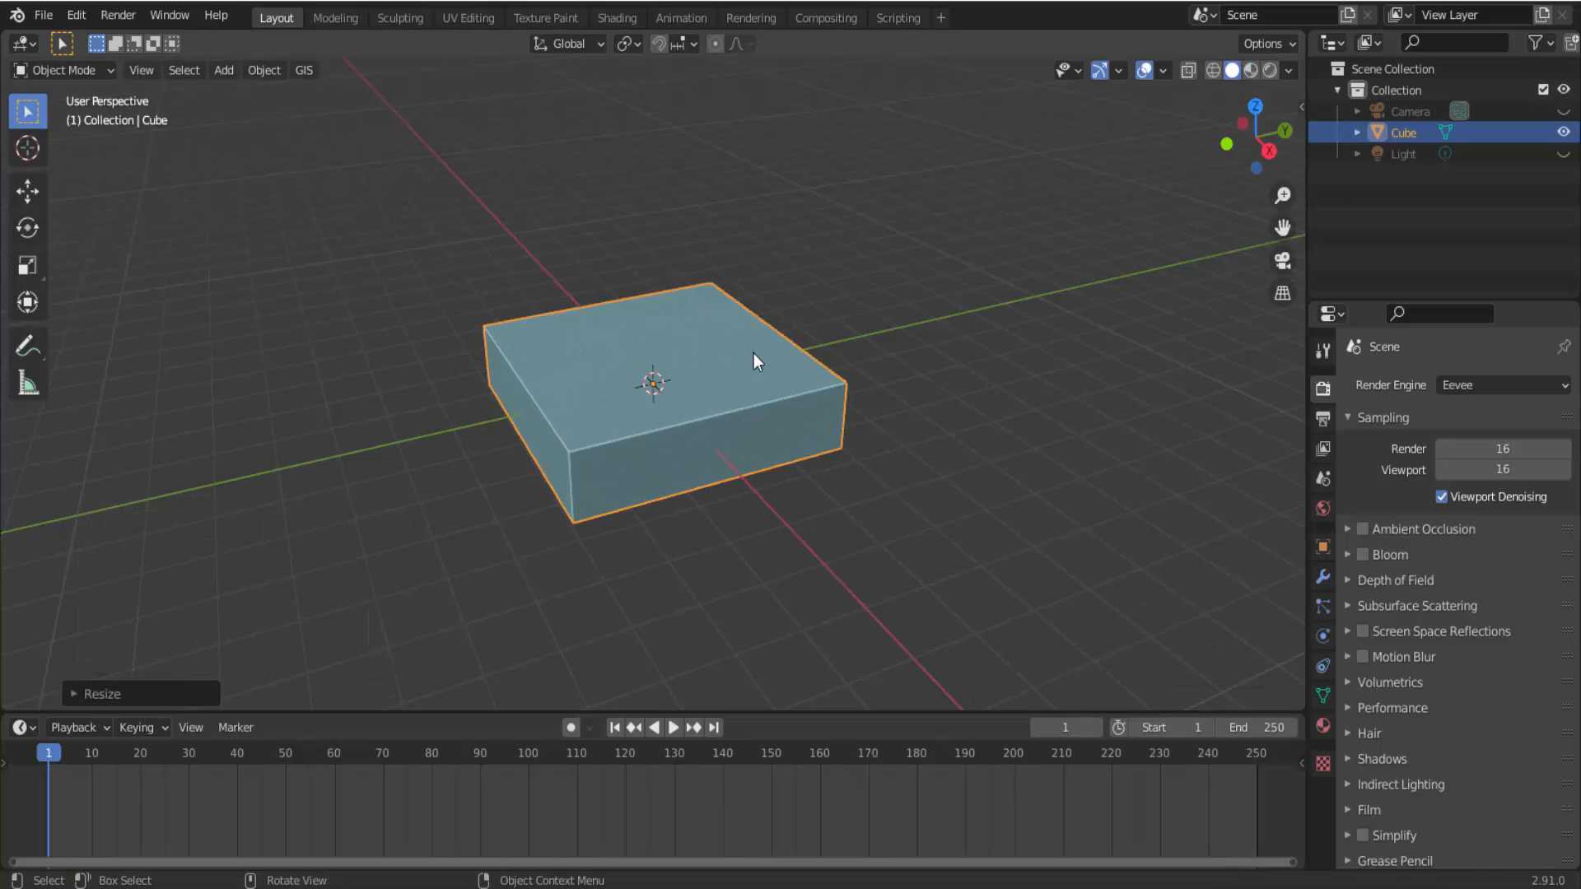
# Delete the slab's upper face in Edit Mode to make an open box, and return to Object Mode.
pyautogui.click(63, 72)
pyautogui.click(69, 120)
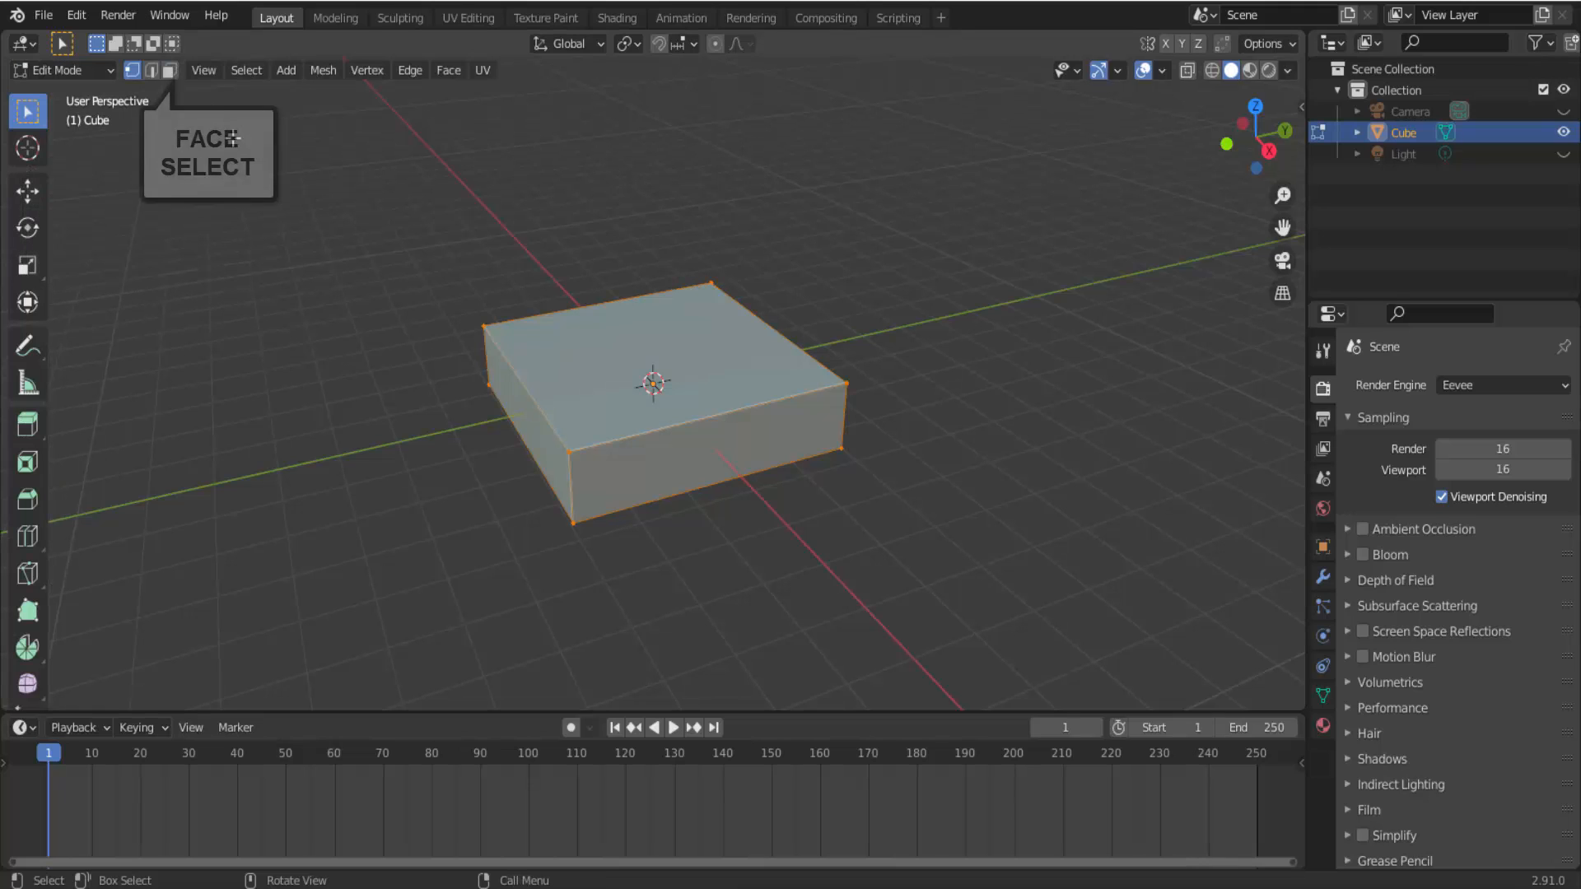
pyautogui.click(171, 70)
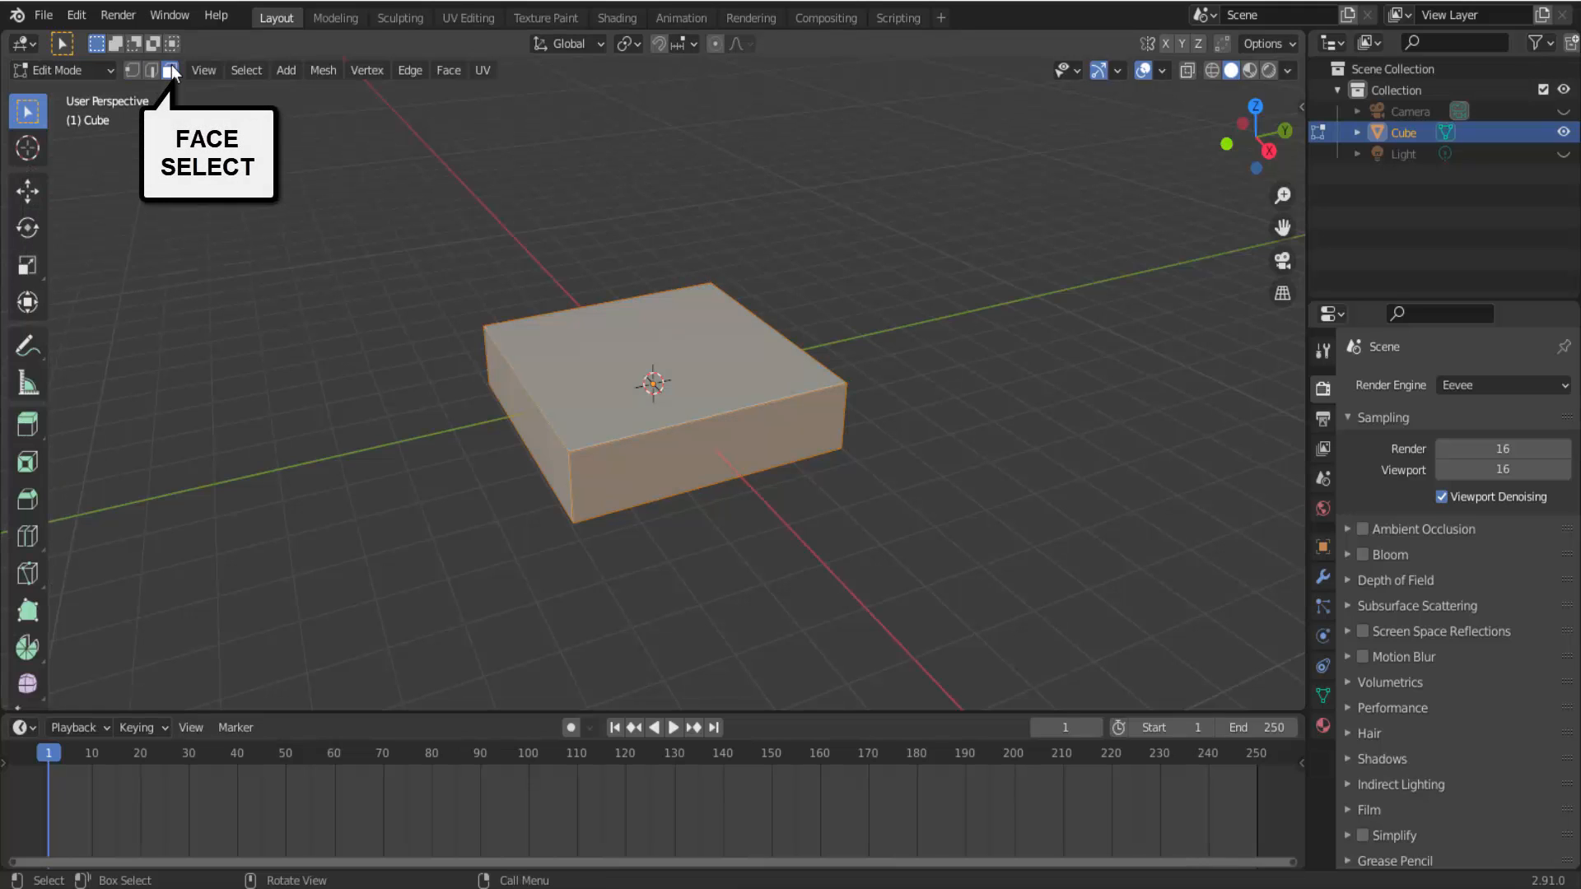
pyautogui.click(695, 323)
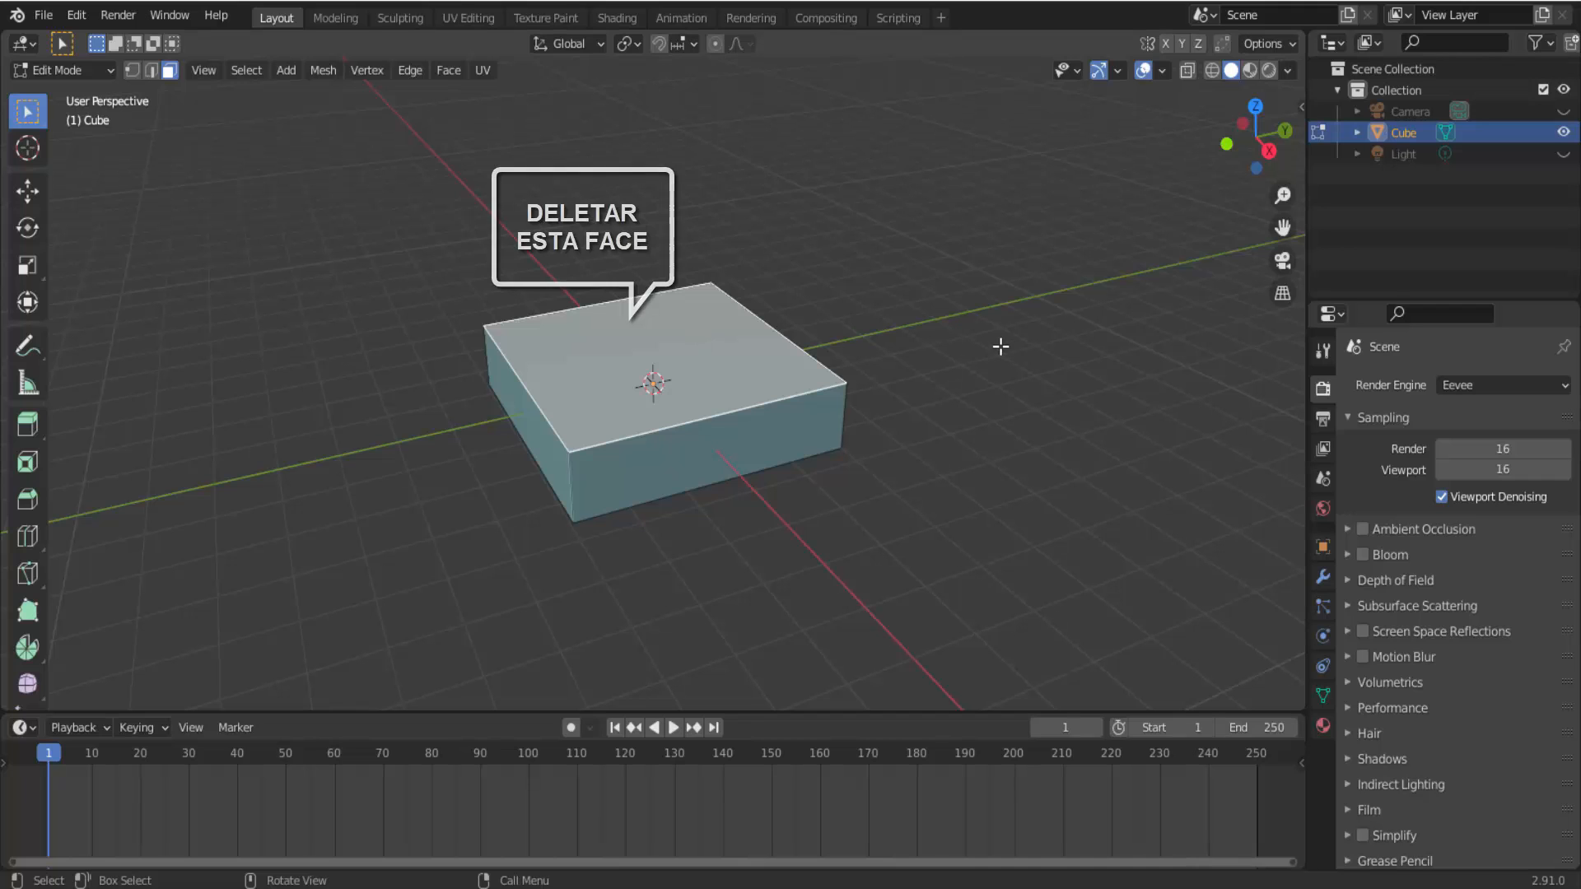
pyautogui.press('x')
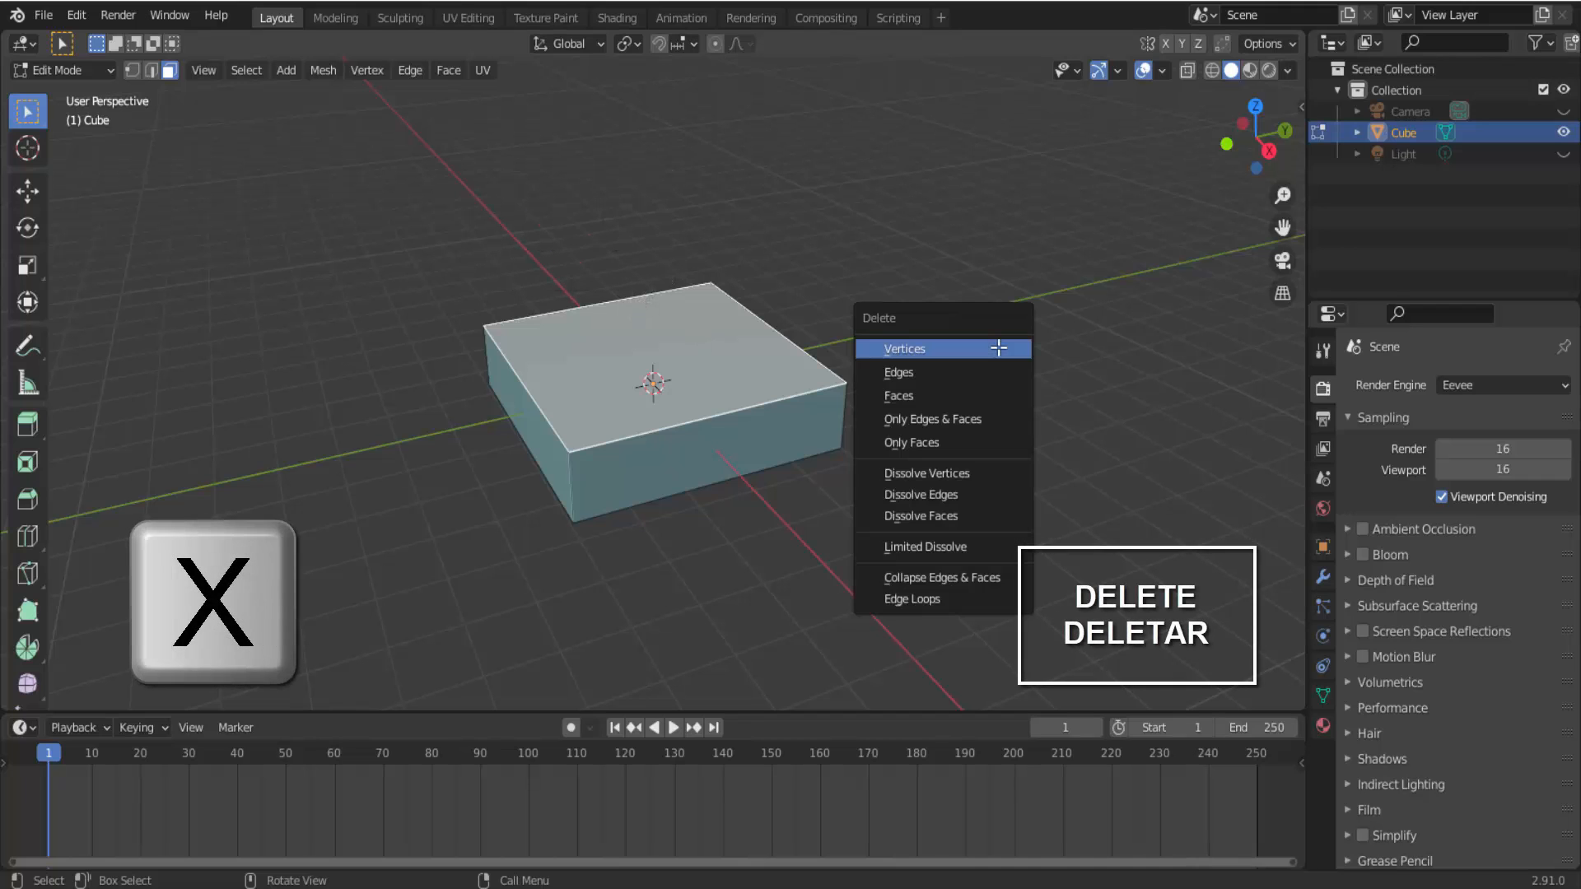
pyautogui.click(985, 393)
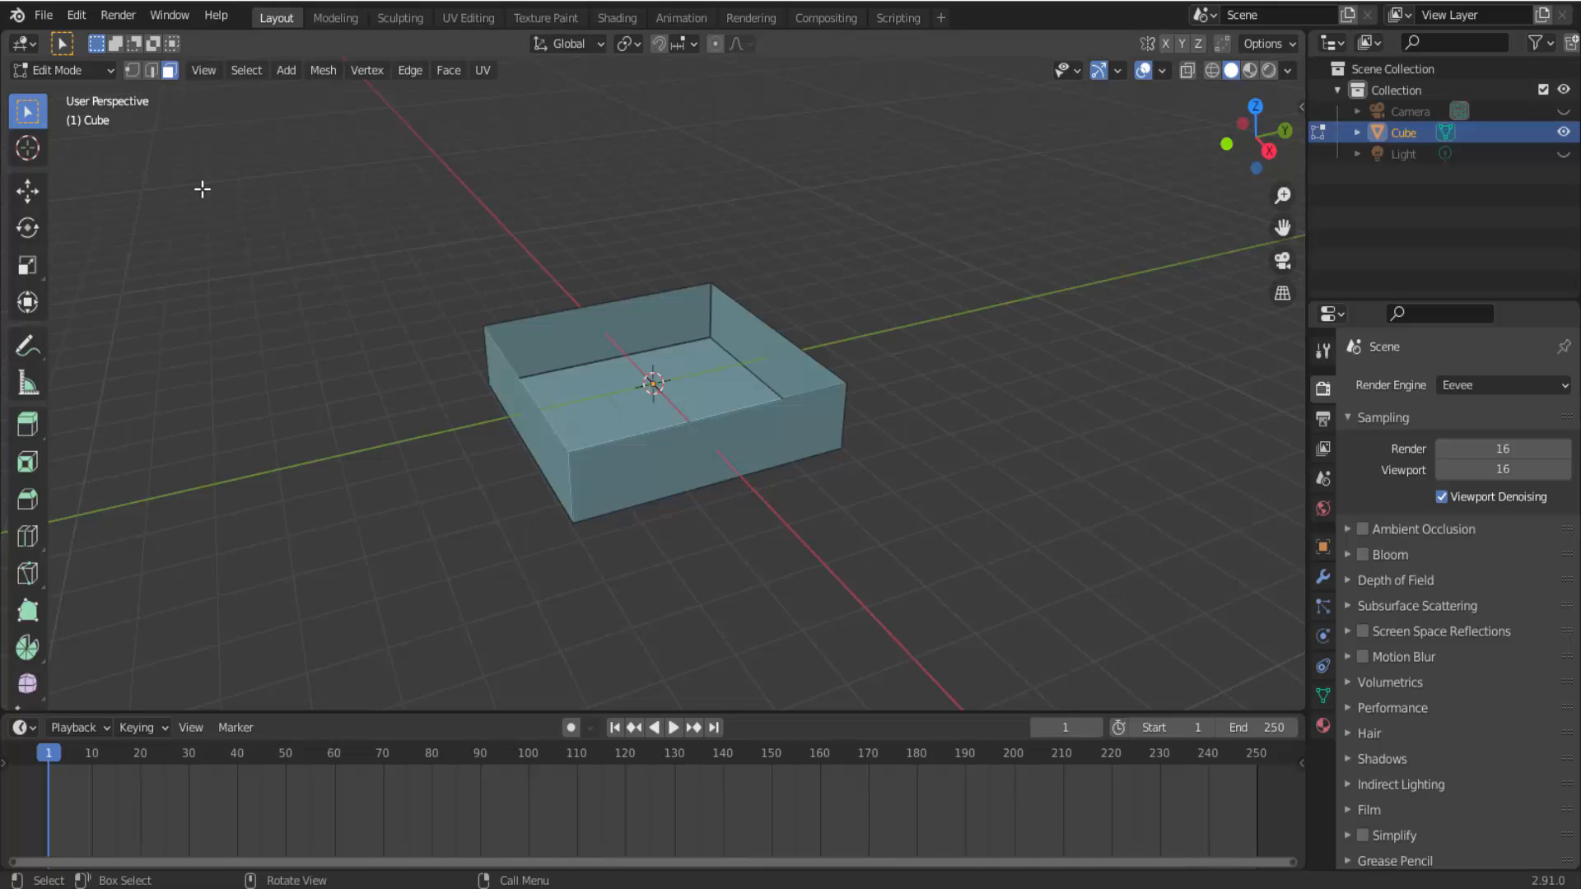
pyautogui.click(62, 72)
pyautogui.click(68, 92)
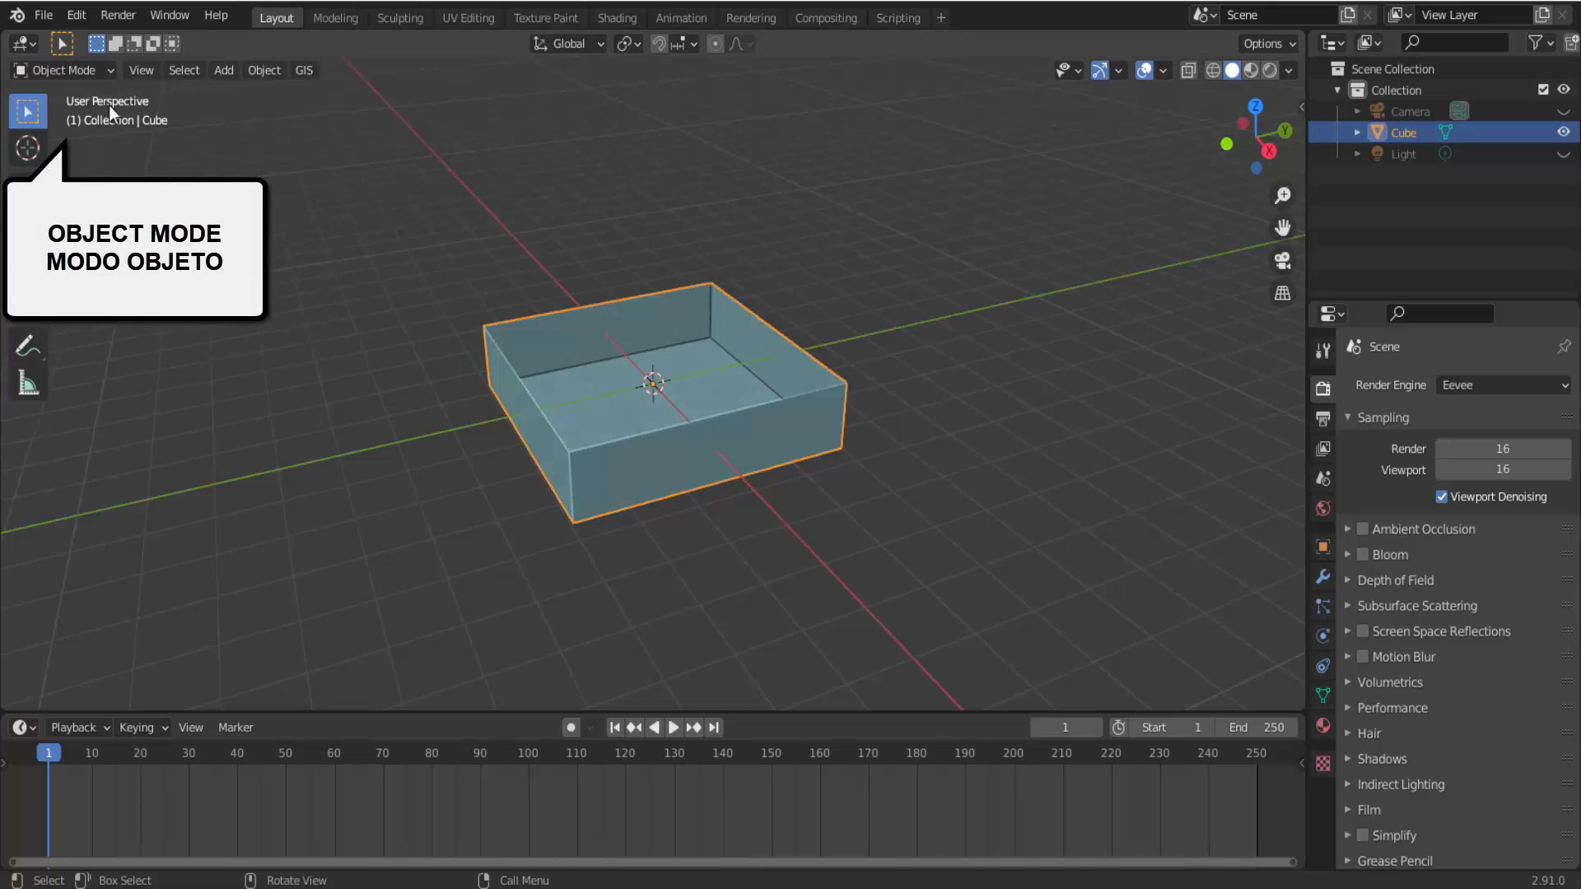
pyautogui.moveTo(990, 428)
pyautogui.mouseDown(button='middle')
pyautogui.moveTo(1071, 384)
pyautogui.moveTo(934, 410)
pyautogui.moveTo(1015, 413)
pyautogui.mouseUp(button='middle')
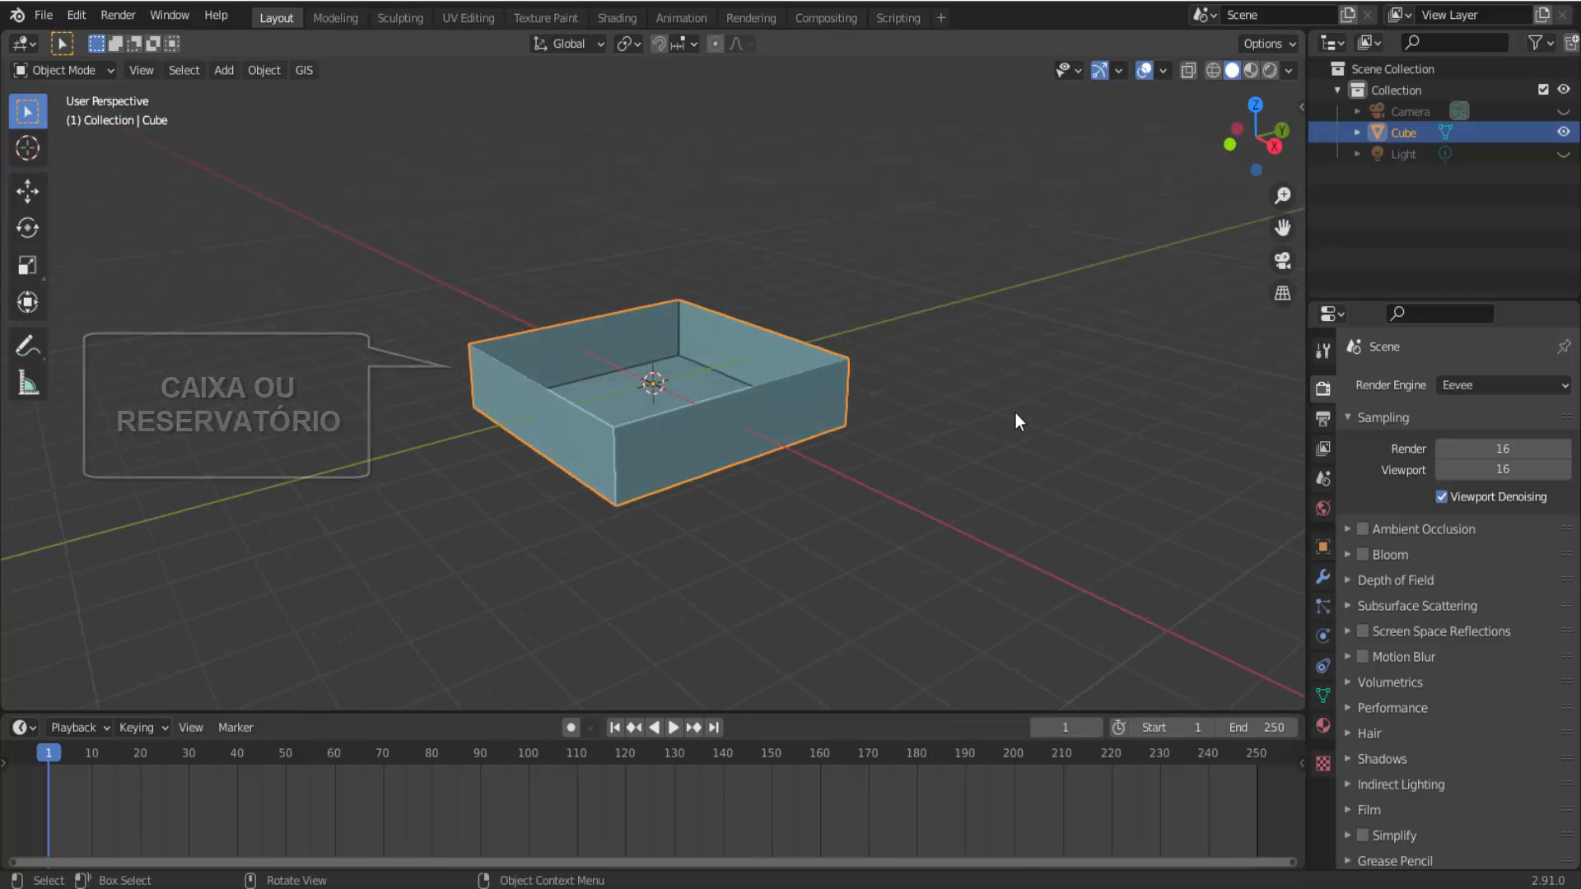
# Add a UV sphere at the box's centre and scale it down to fit inside the box.
pyautogui.click(224, 71)
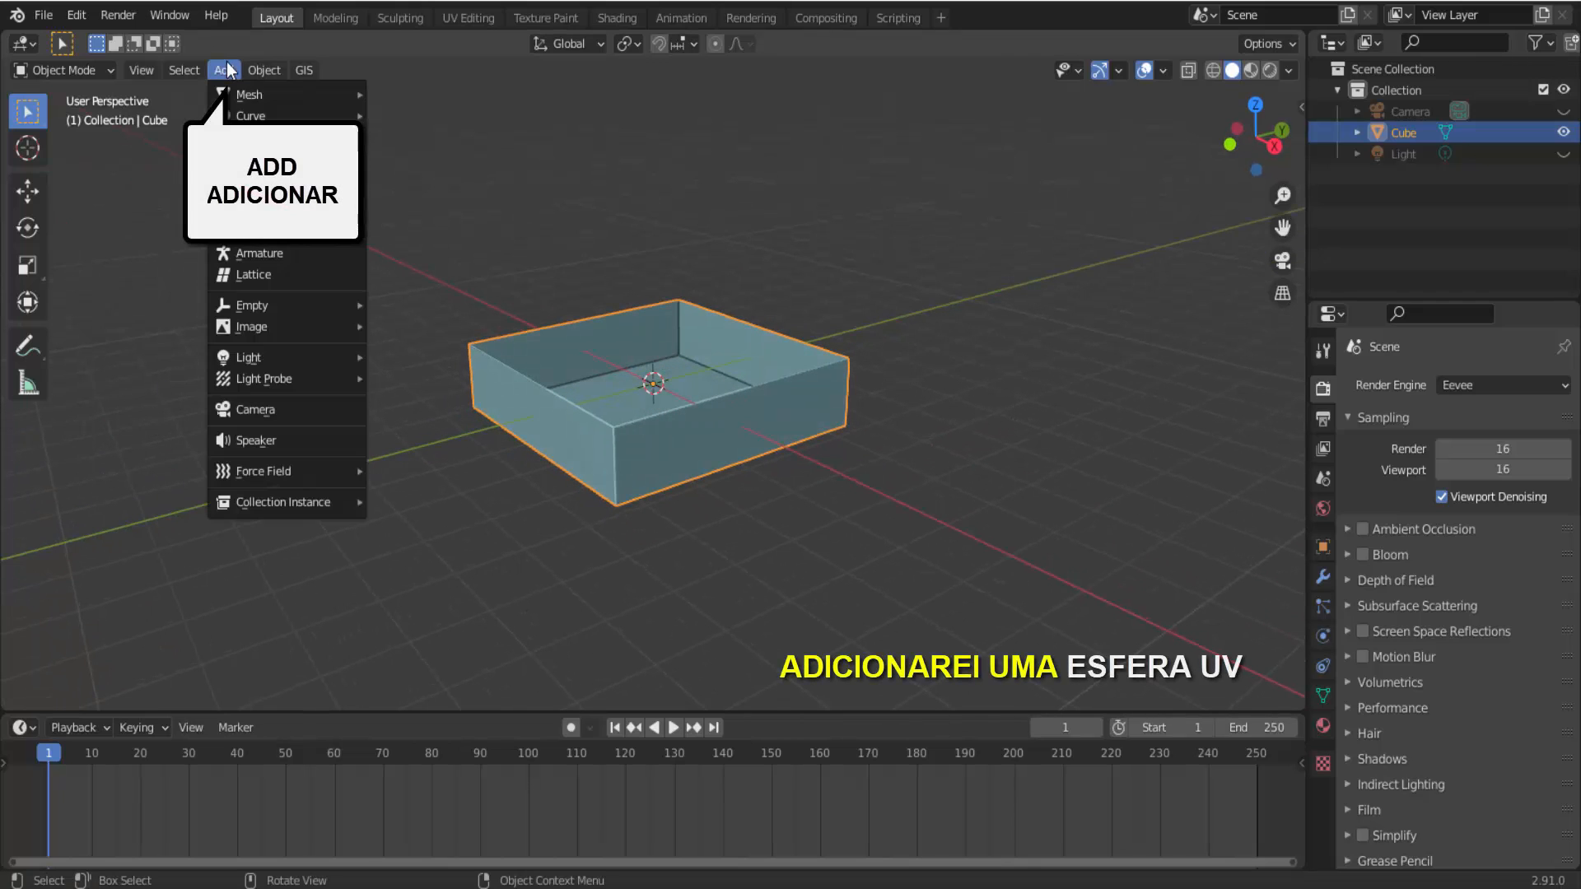
pyautogui.moveTo(294, 98)
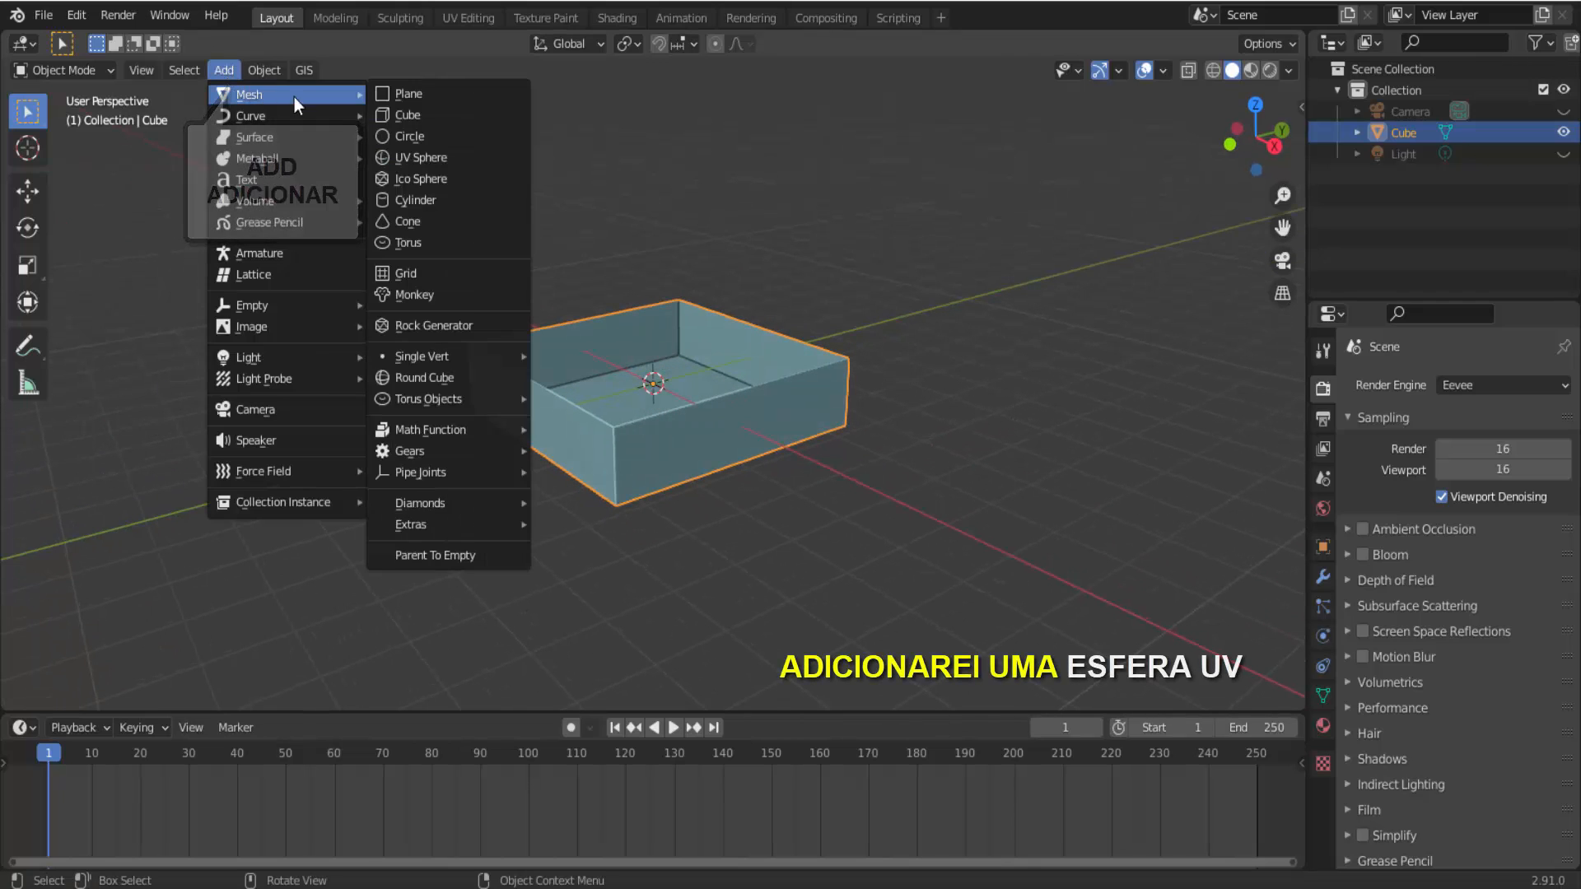
pyautogui.click(442, 153)
pyautogui.press('s')
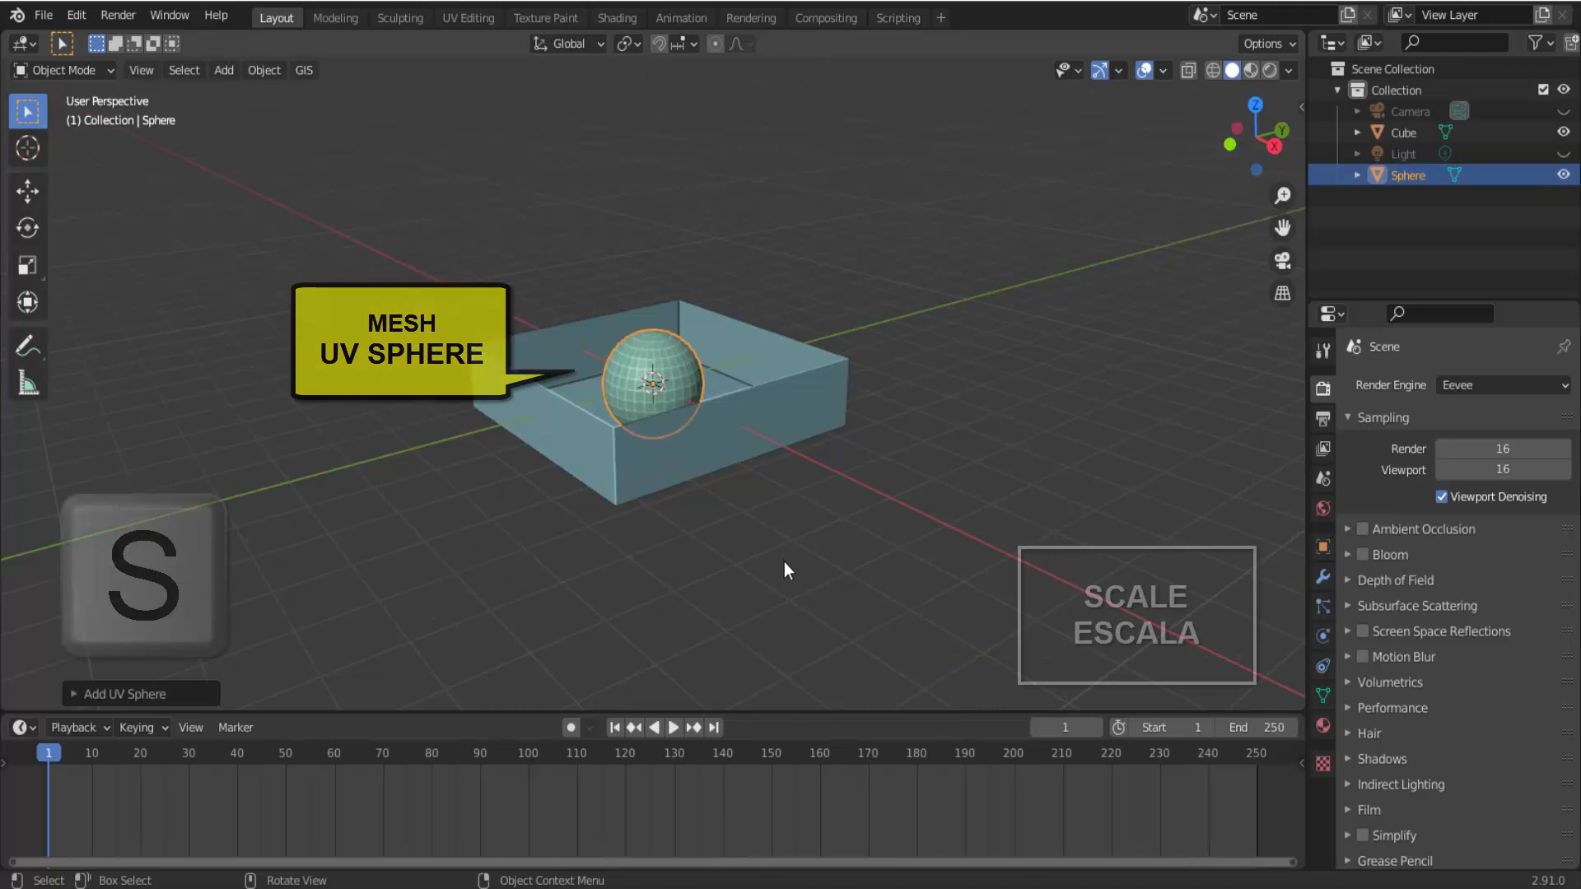
pyautogui.click(744, 519)
# Move the sphere straight up along Z, well above the open box, and switch back to the selection tool.
pyautogui.scroll(-1, 743, 512)
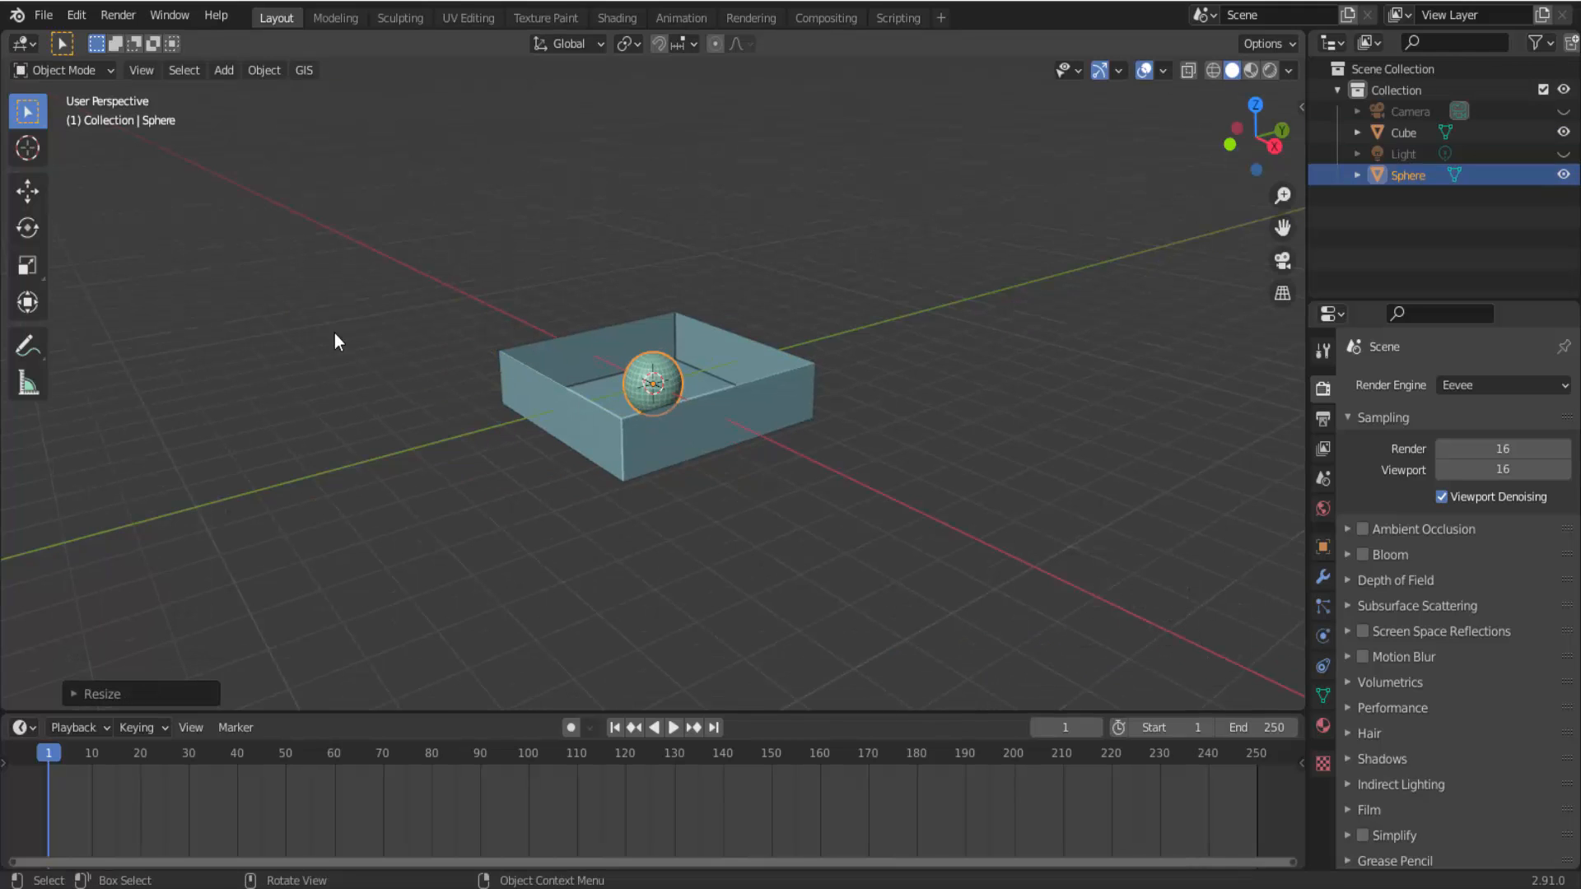
pyautogui.click(29, 196)
pyautogui.moveTo(644, 301); pyautogui.dragTo(631, 684)
pyautogui.click(32, 117)
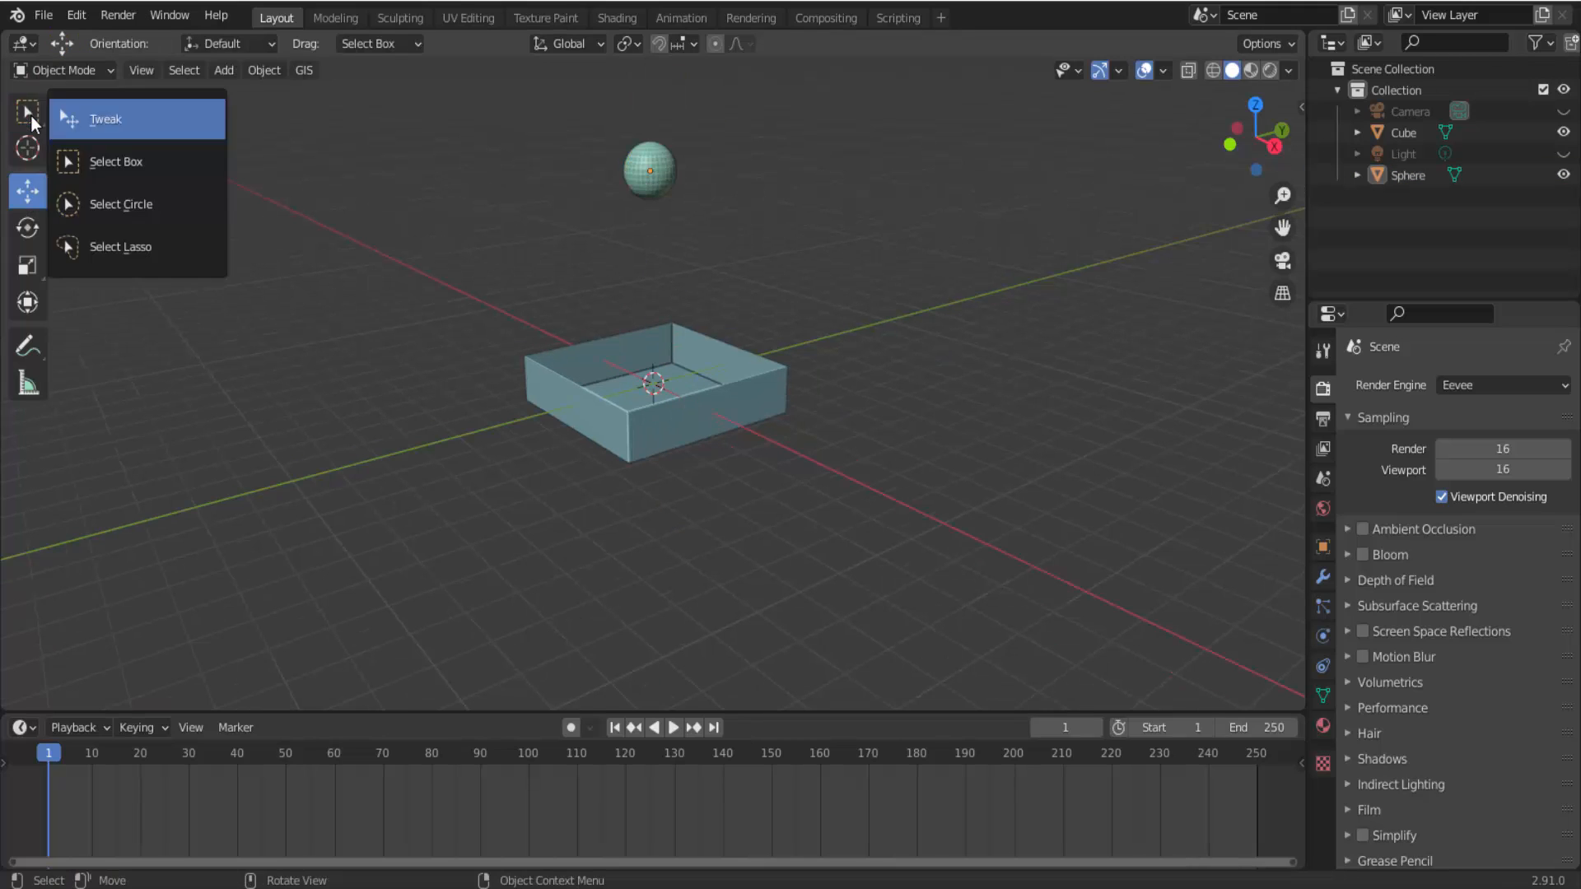
pyautogui.click(32, 123)
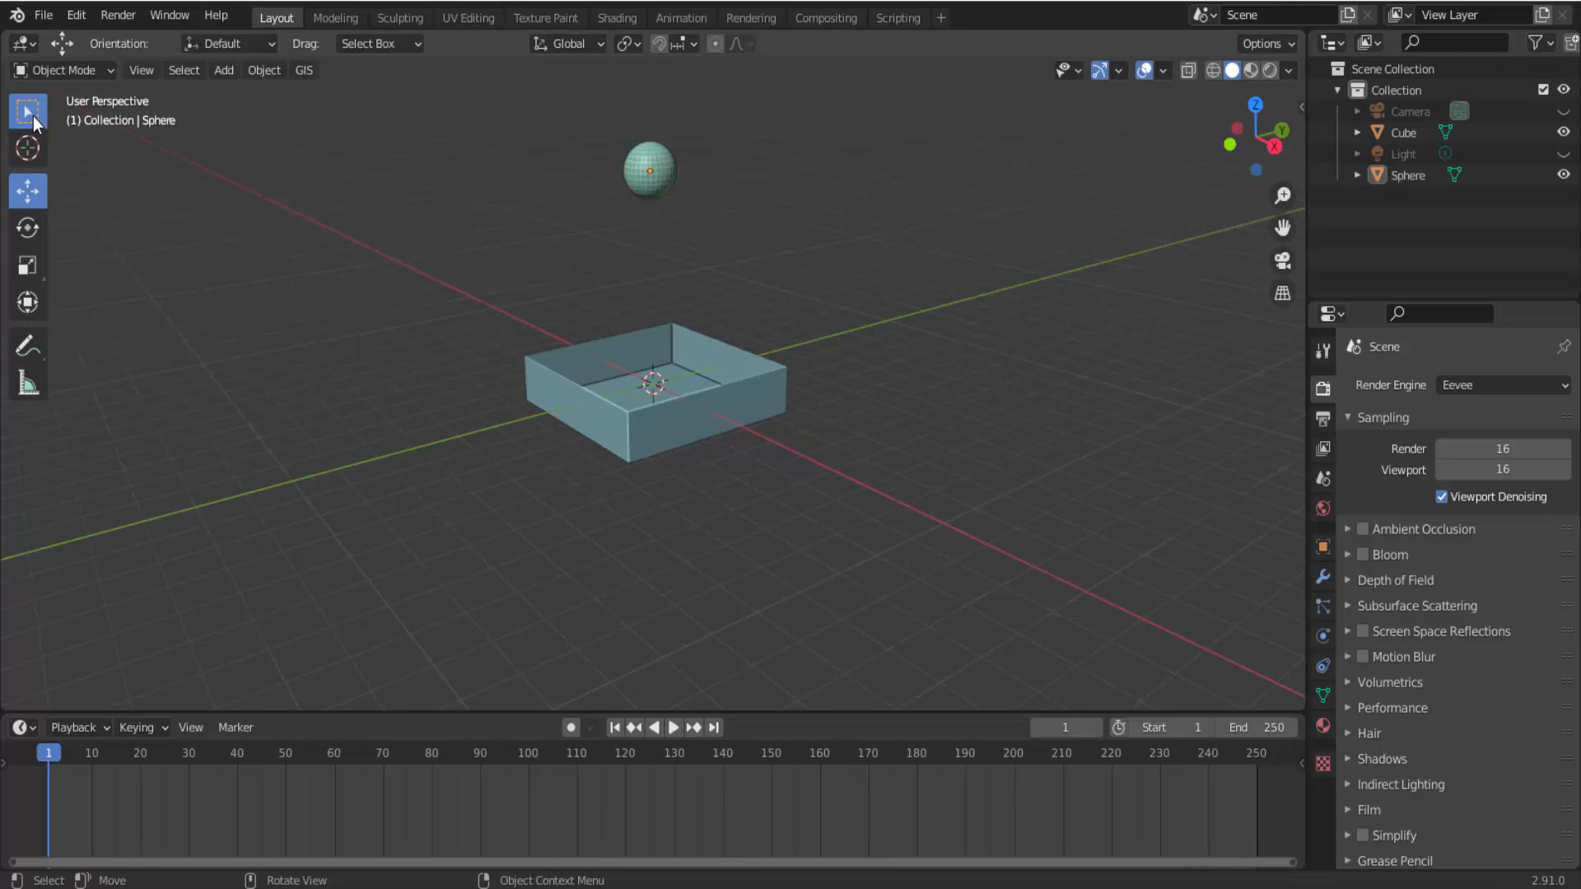
# Select the box and play the animation without physics, stopping it and returning to frame 1.
pyautogui.click(756, 392)
pyautogui.click(673, 727)
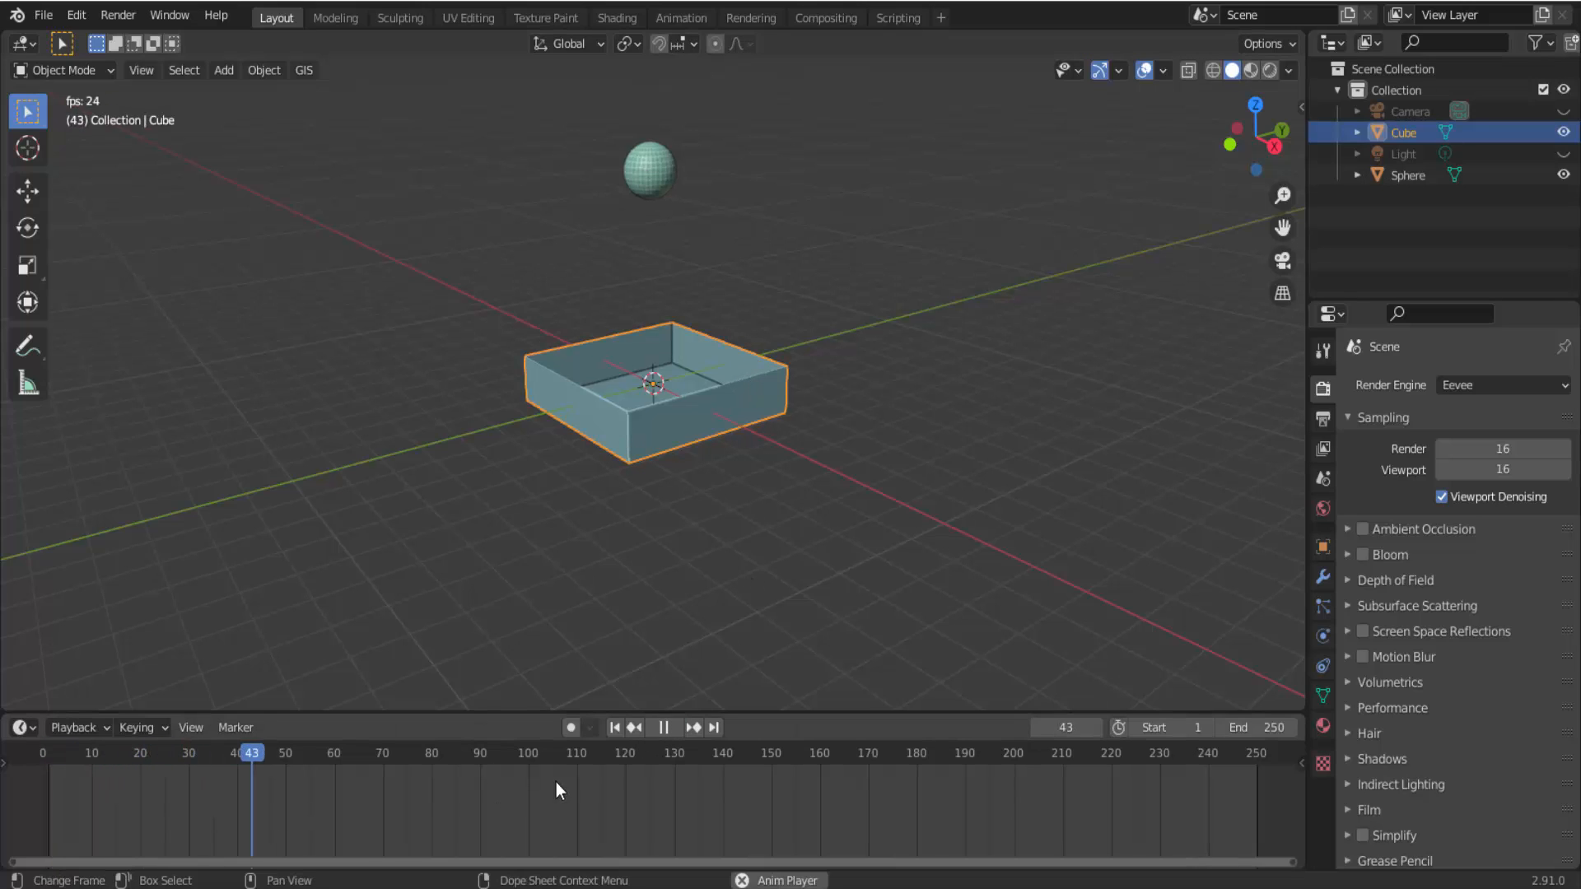
pyautogui.click(665, 730)
pyautogui.click(615, 728)
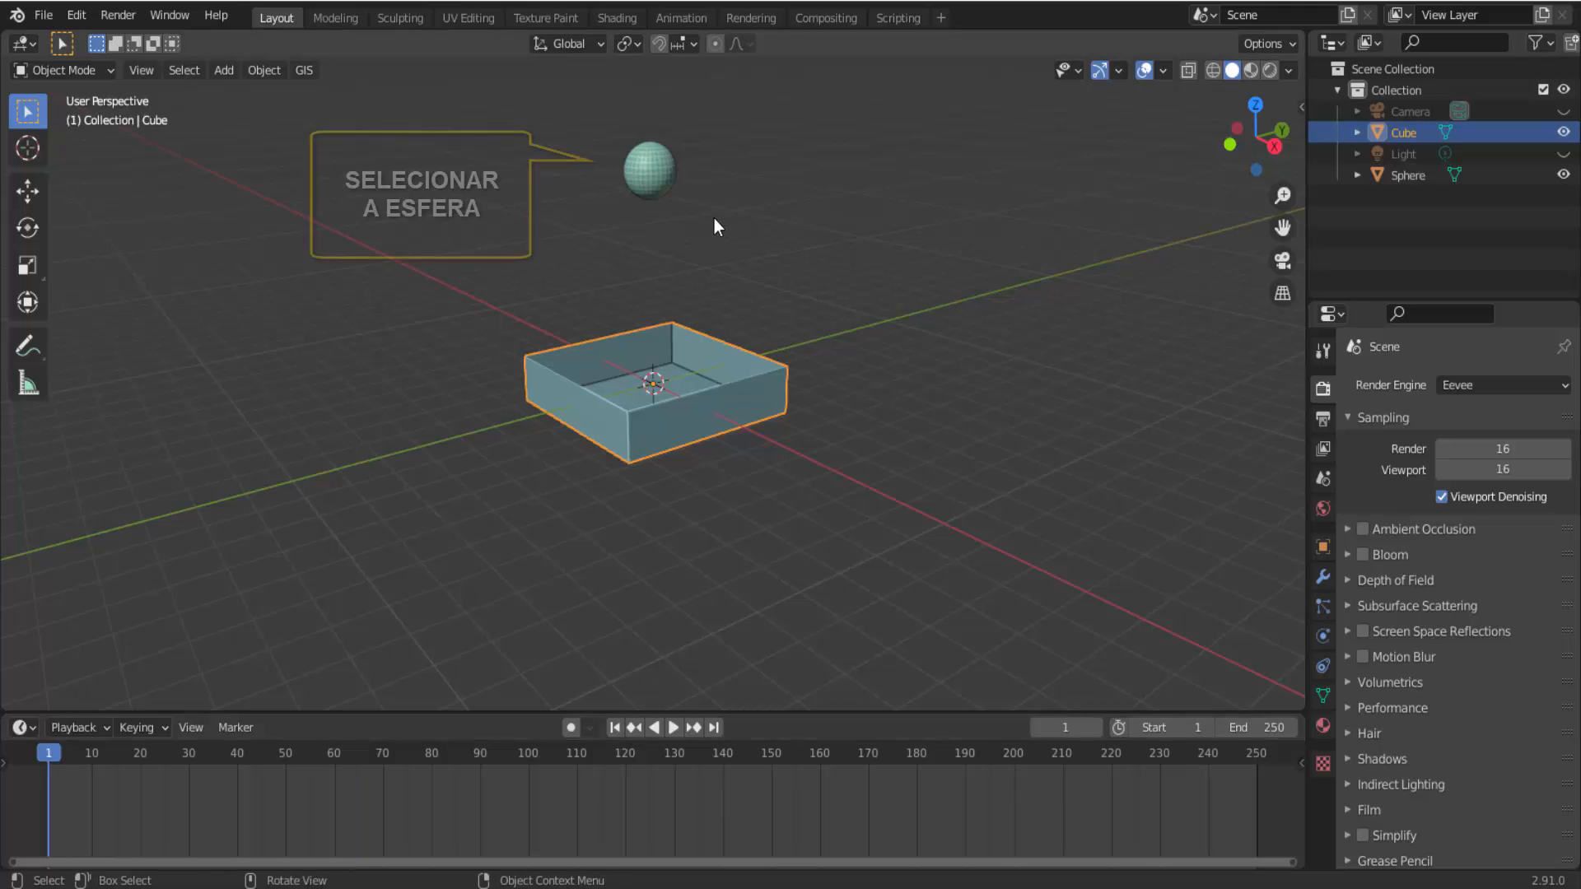
# Enable Rigid Body physics of type Active on the sphere.
pyautogui.click(656, 170)
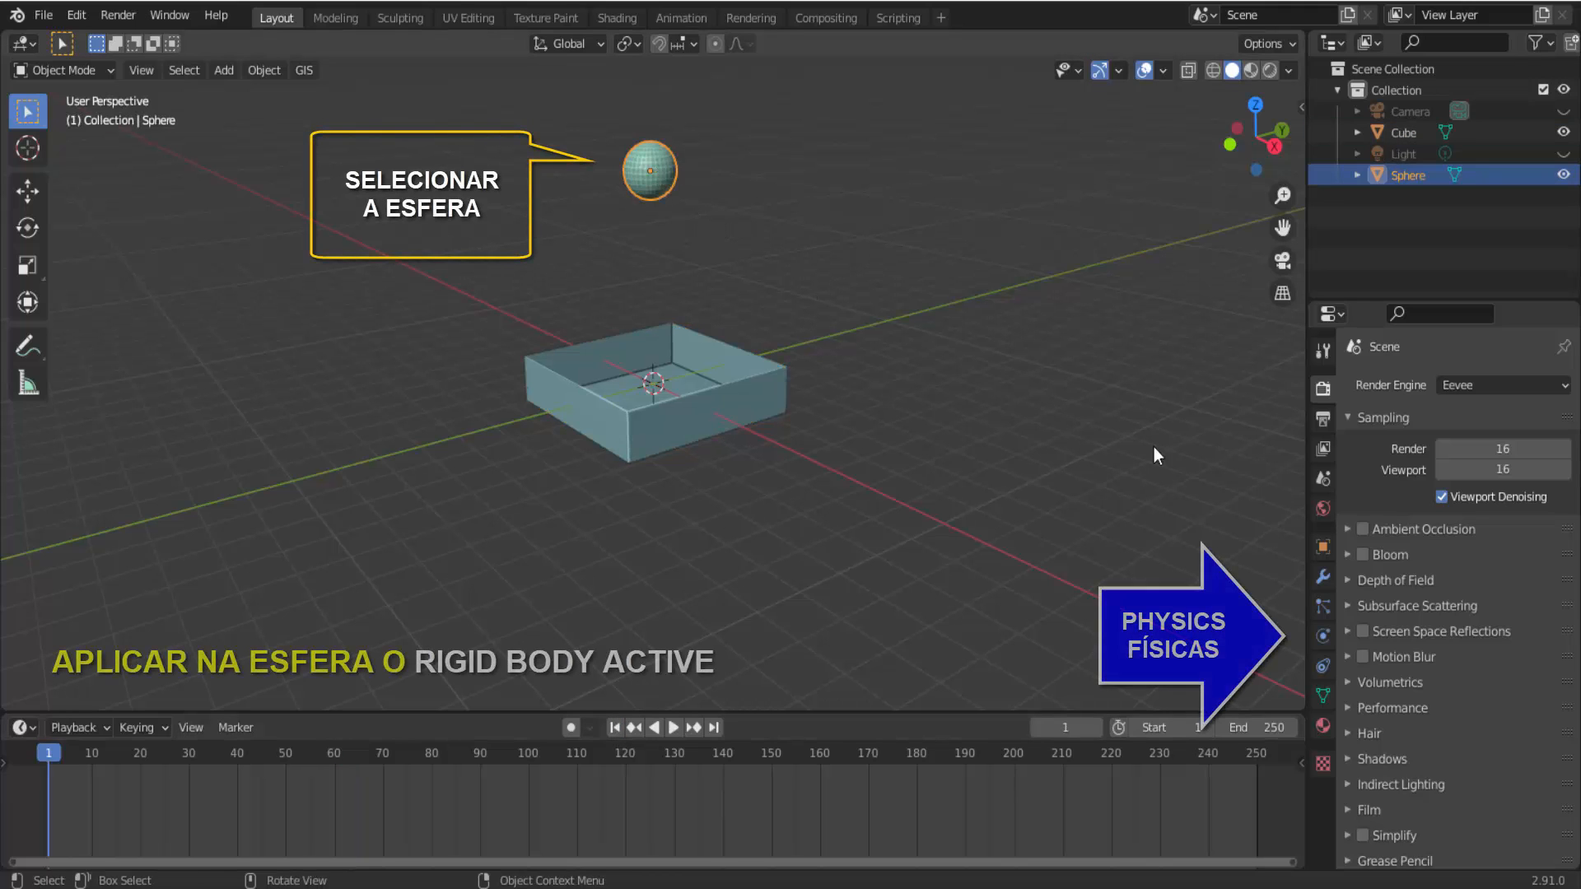
pyautogui.click(1323, 637)
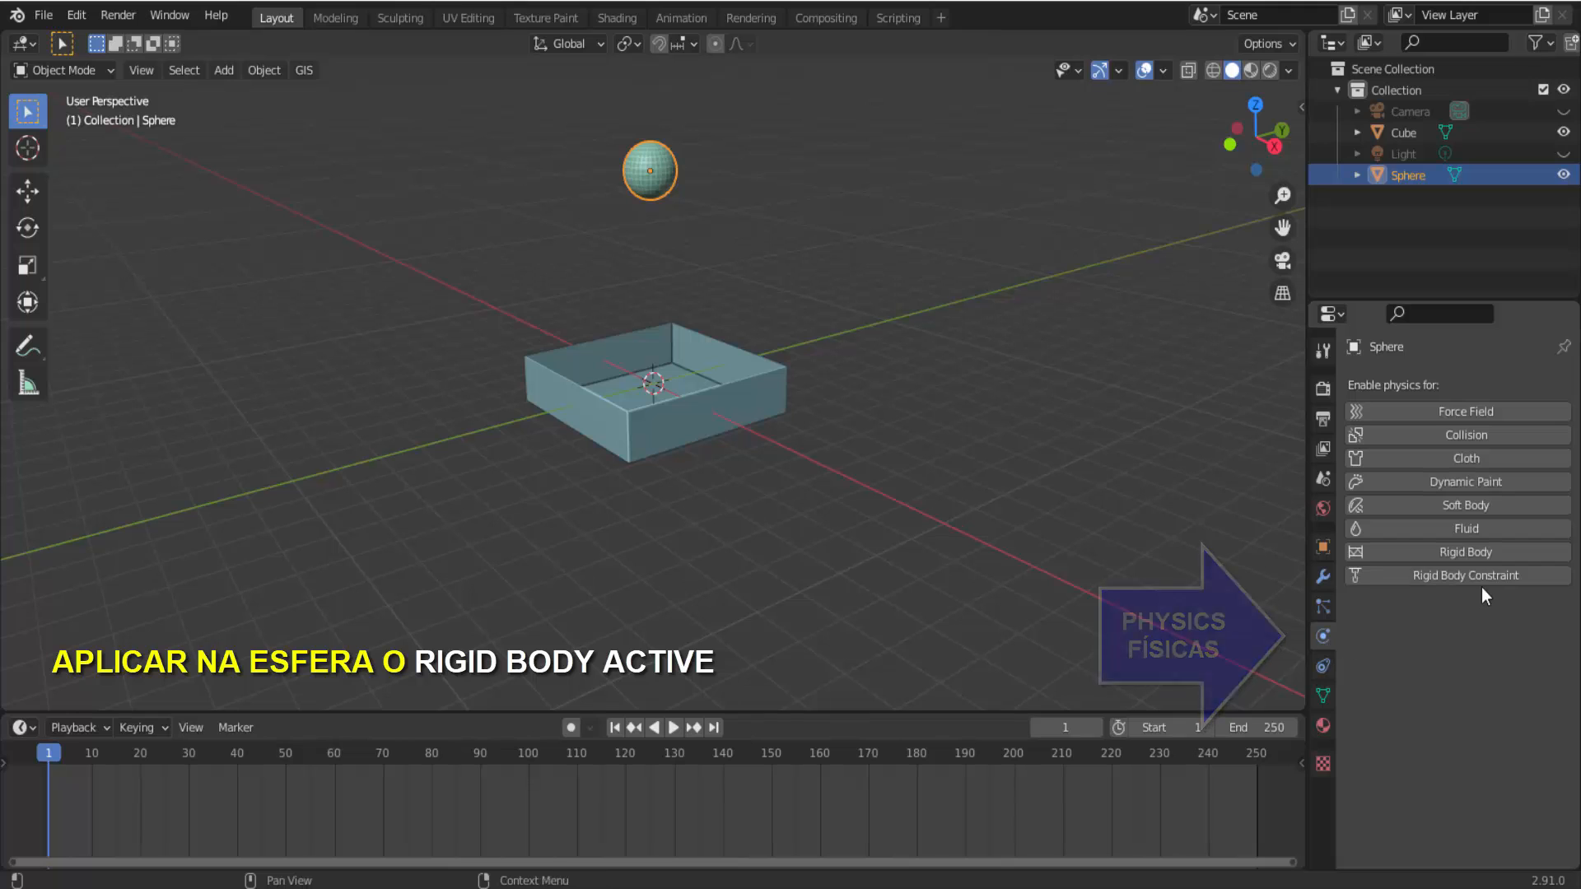
pyautogui.click(1467, 550)
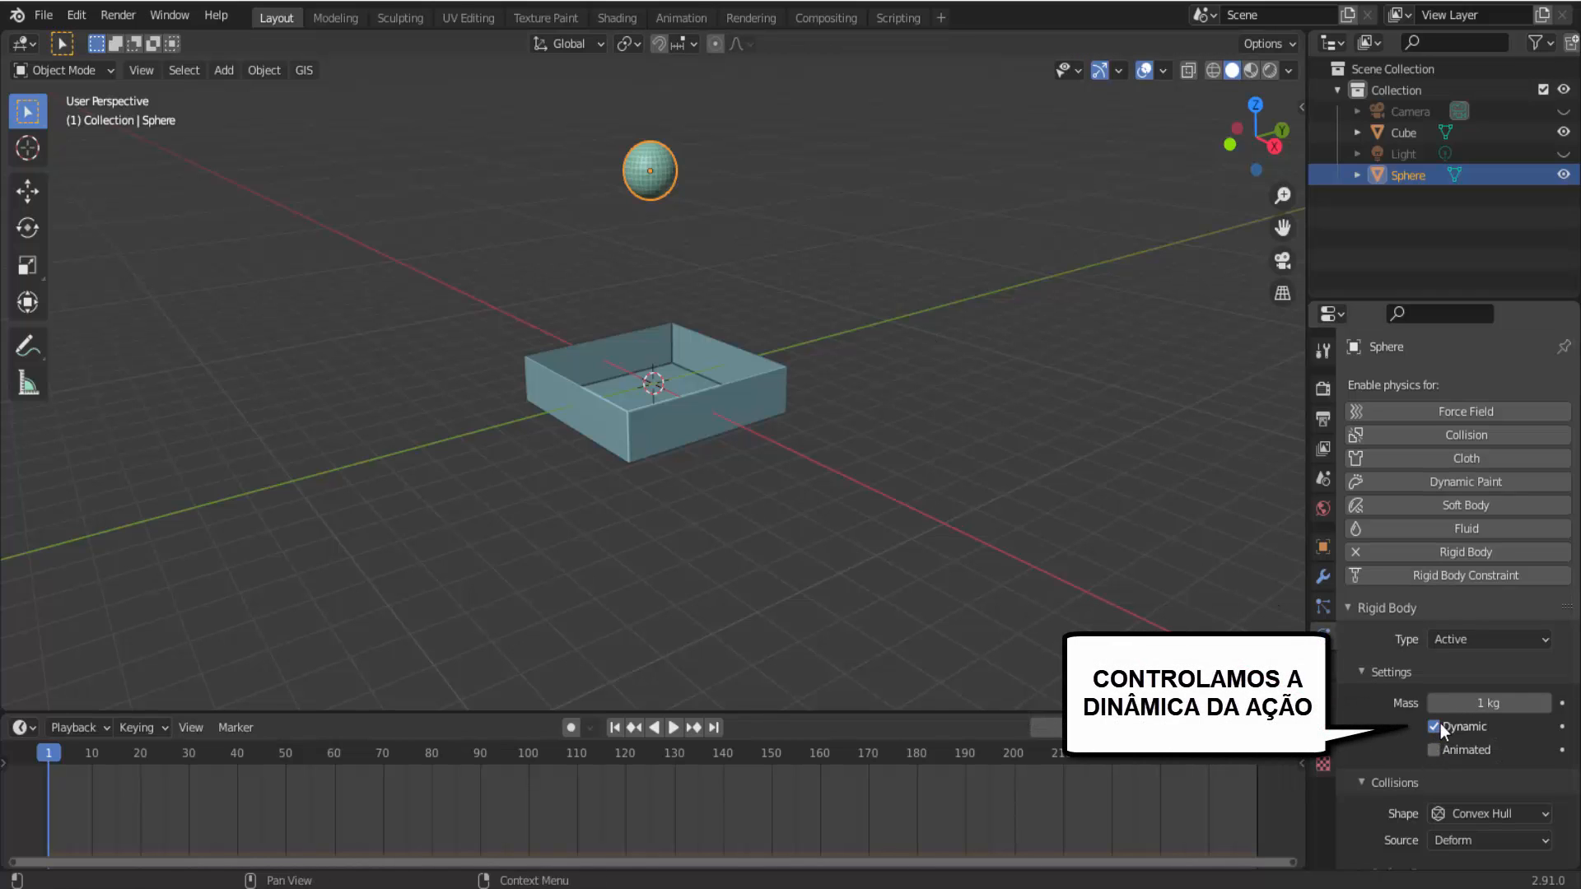
# Play the simulation with the sphere's Dynamic option turned off, re-enabling Dynamic and returning to frame 1 once it is stopped.
pyautogui.click(676, 727)
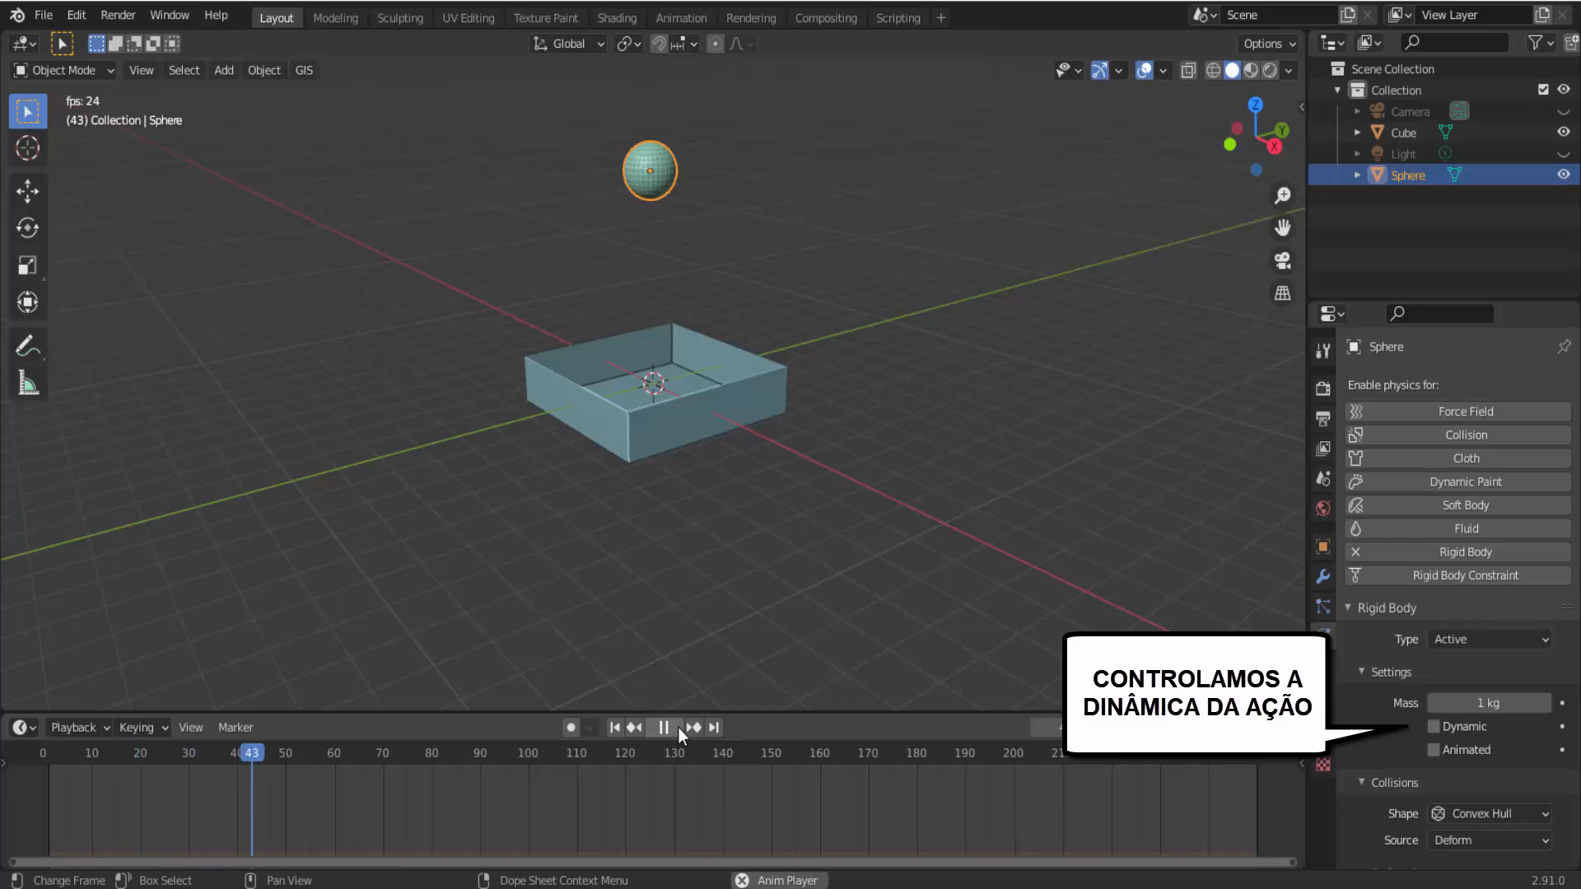
pyautogui.click(679, 728)
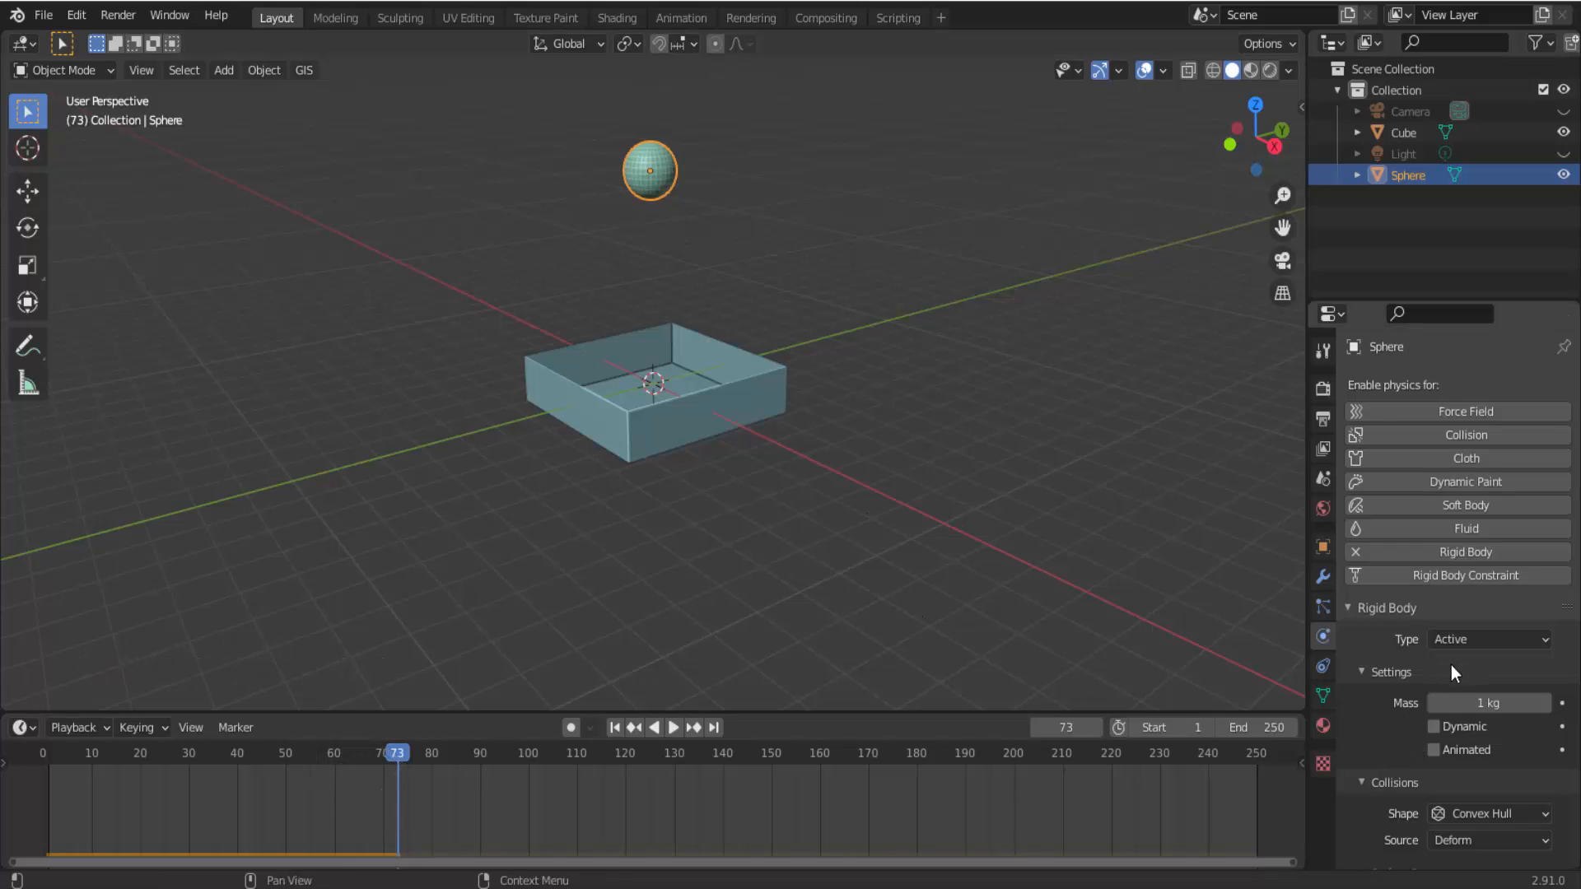
pyautogui.click(1434, 726)
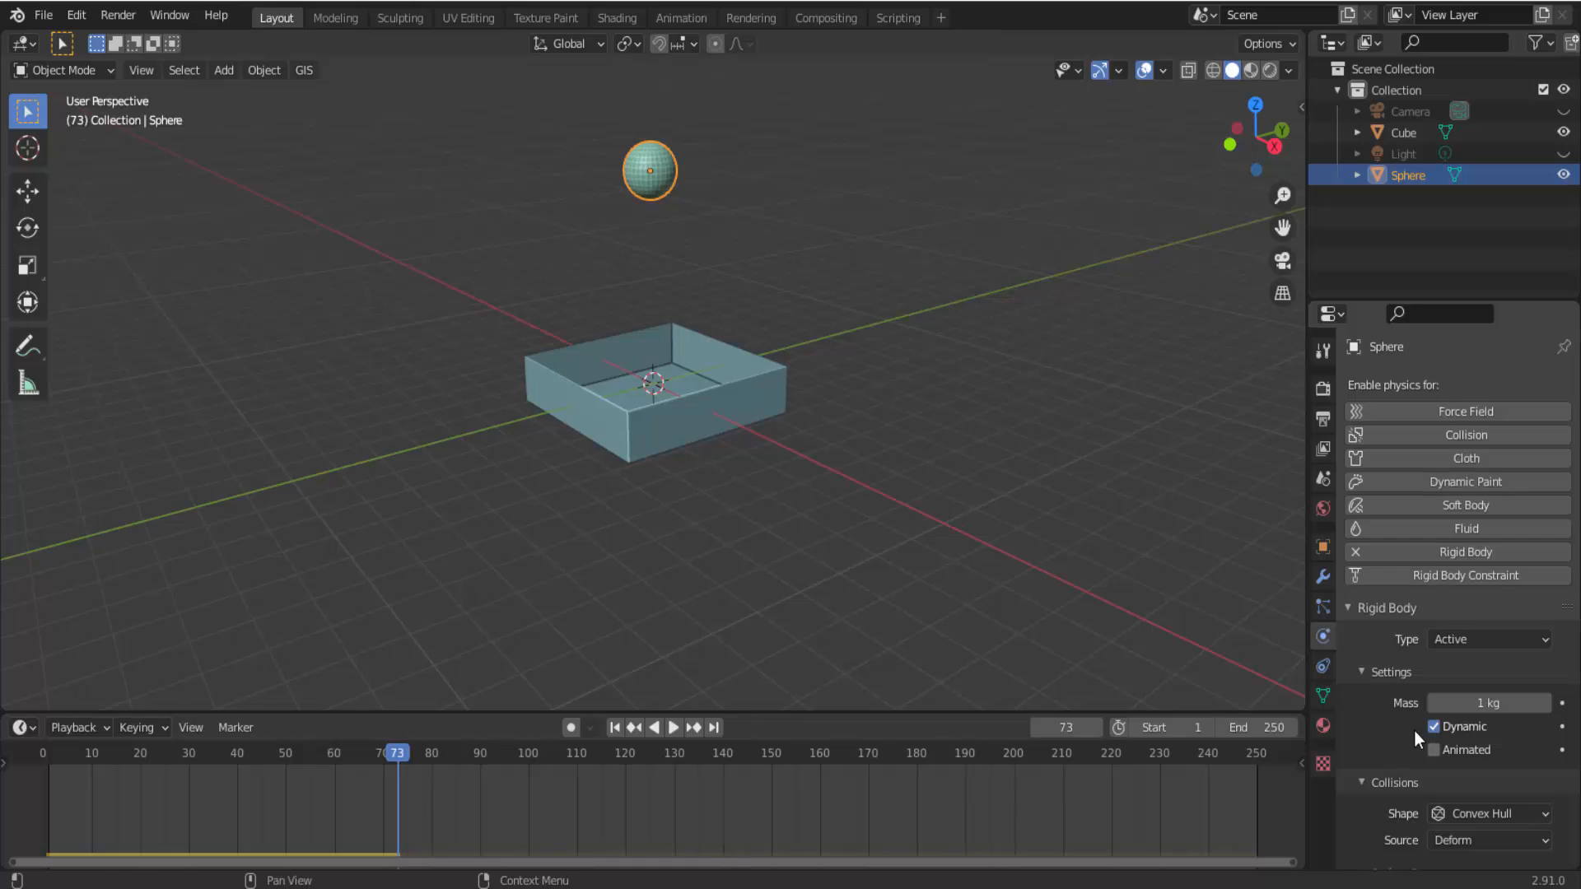
pyautogui.hotkey('shift', 'Left')
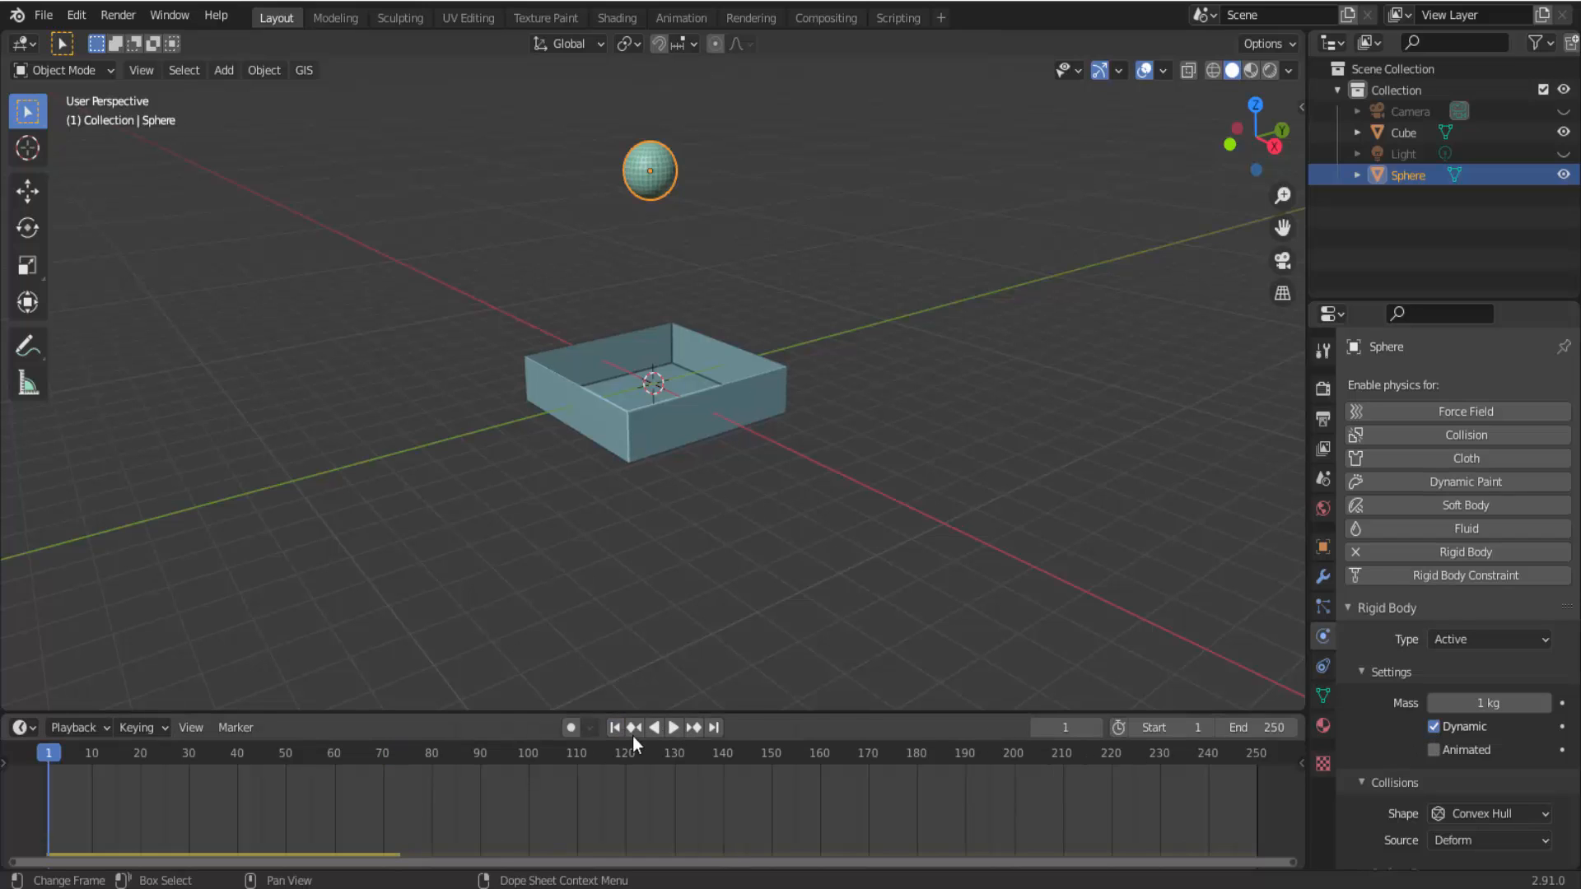
# Play the simulation with Dynamic enabled on the sphere, stop it and return to frame 1.
pyautogui.click(679, 726)
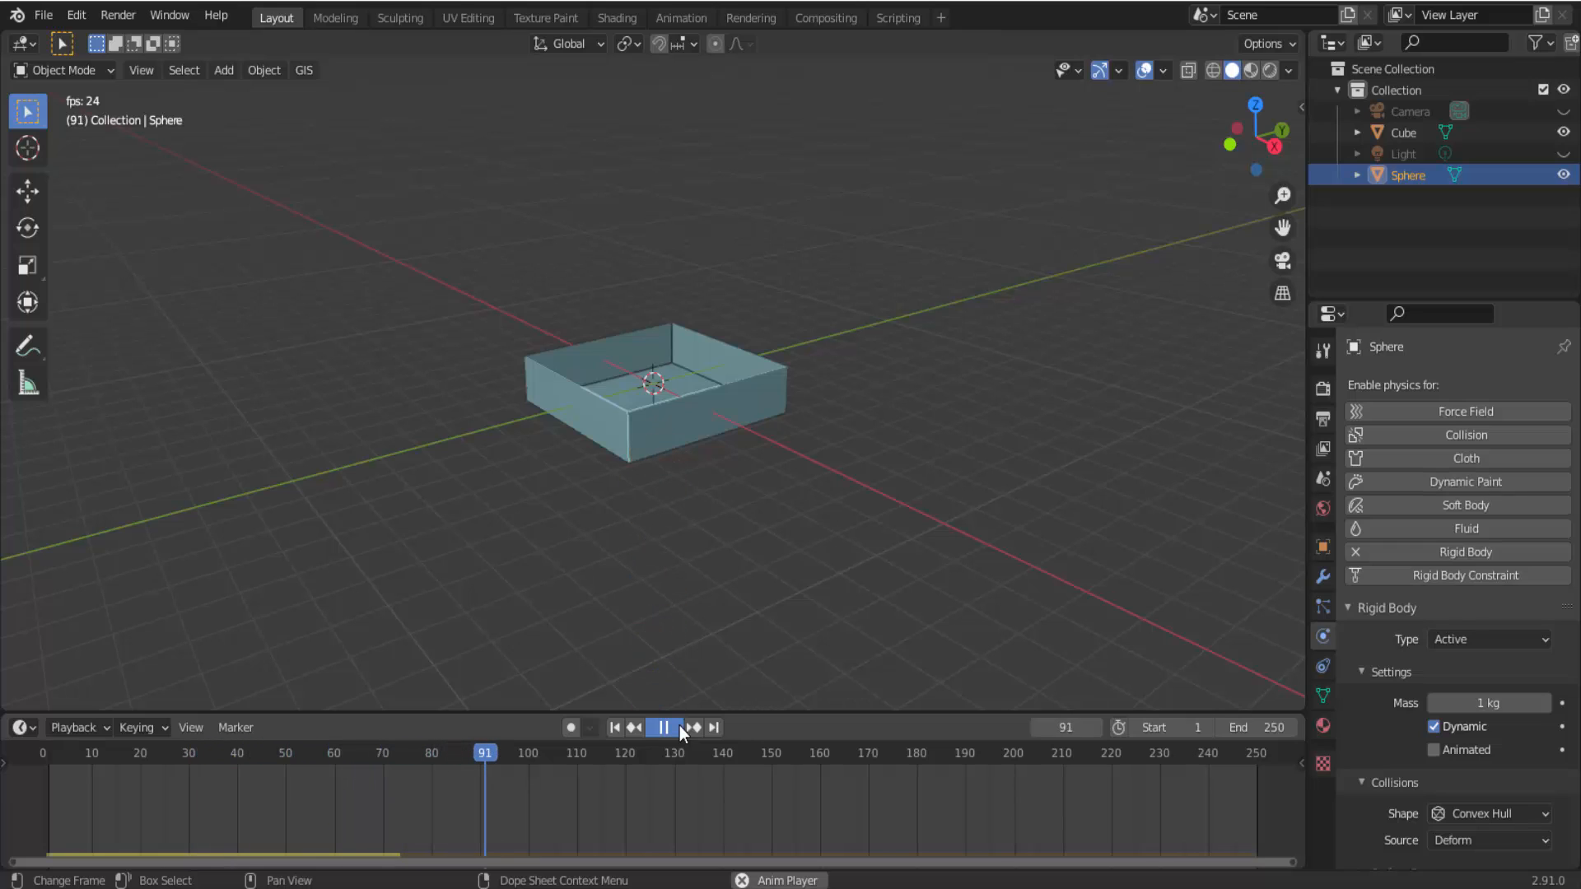
pyautogui.click(679, 725)
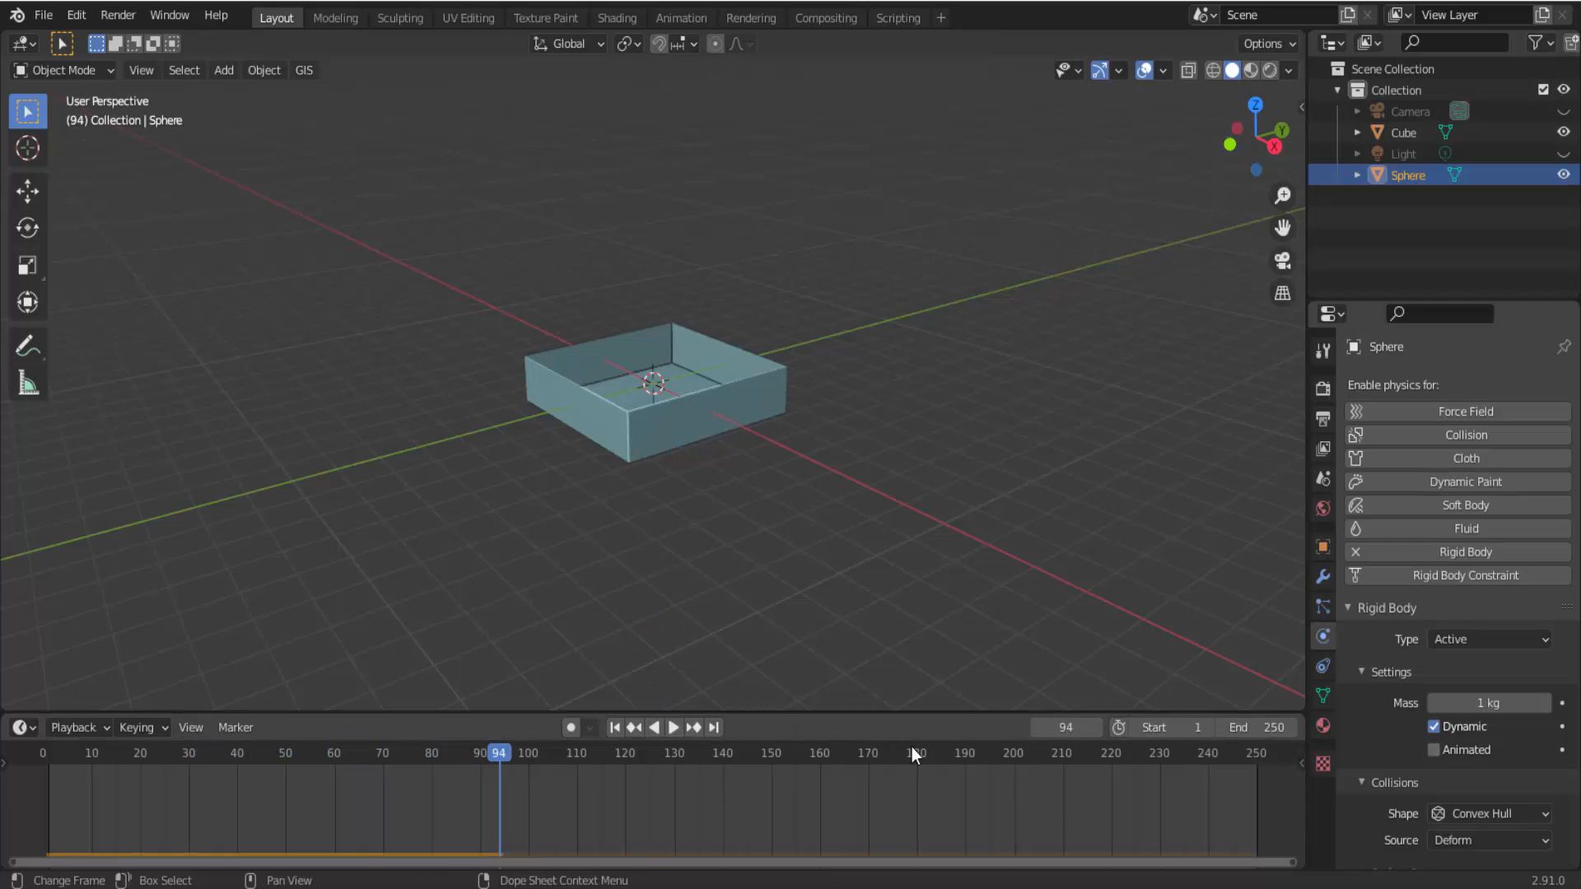
pyautogui.click(614, 727)
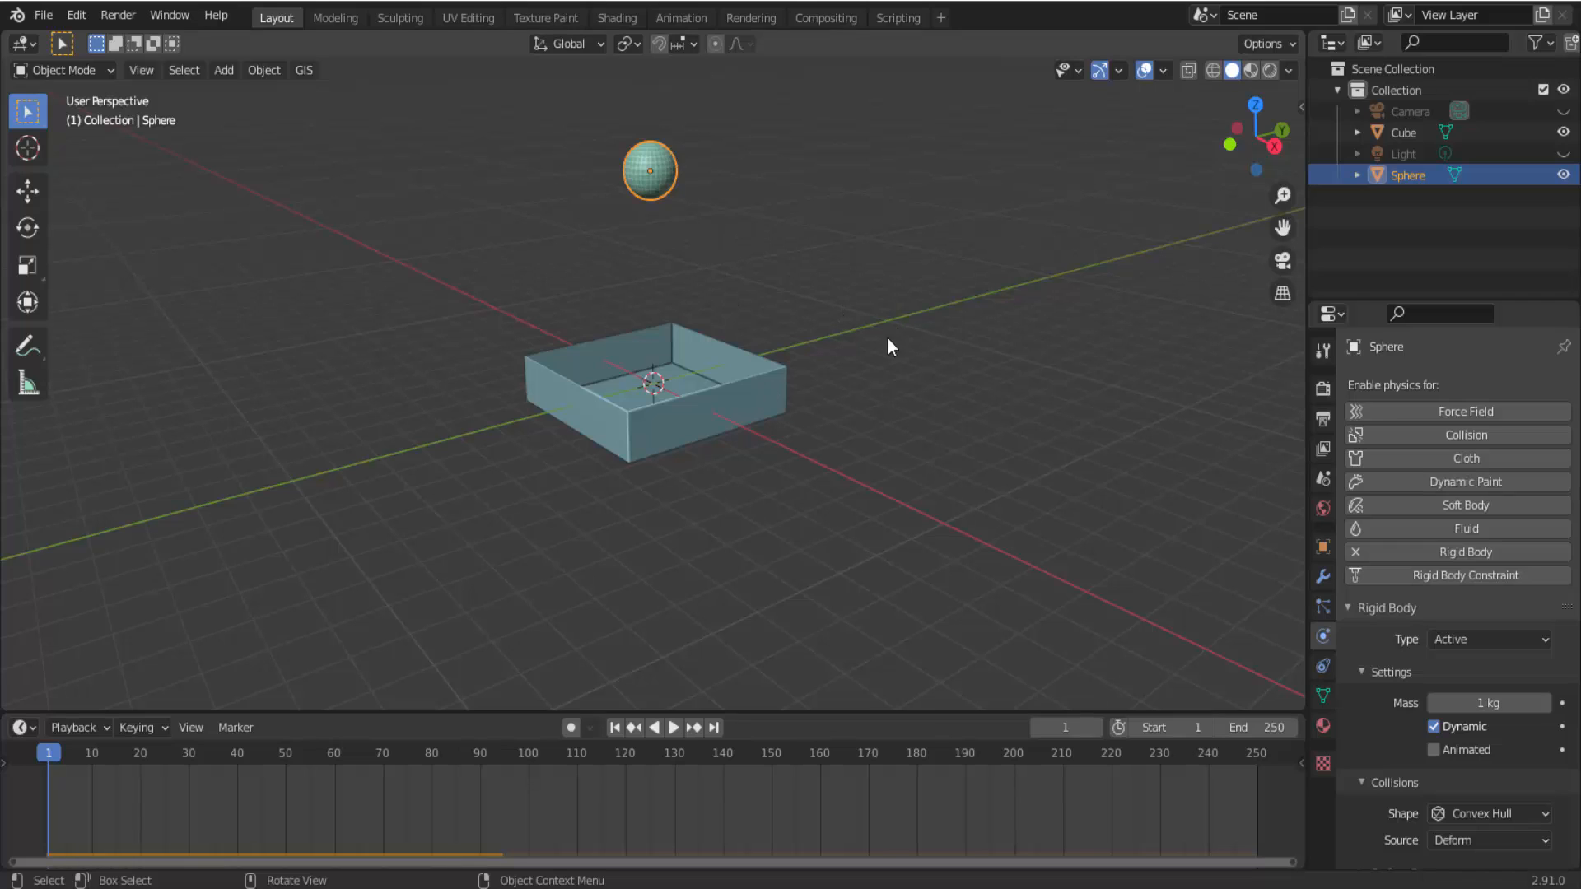
# Show the Z axis in the viewport overlays and disable Gravity for the scene.
pyautogui.click(1163, 71)
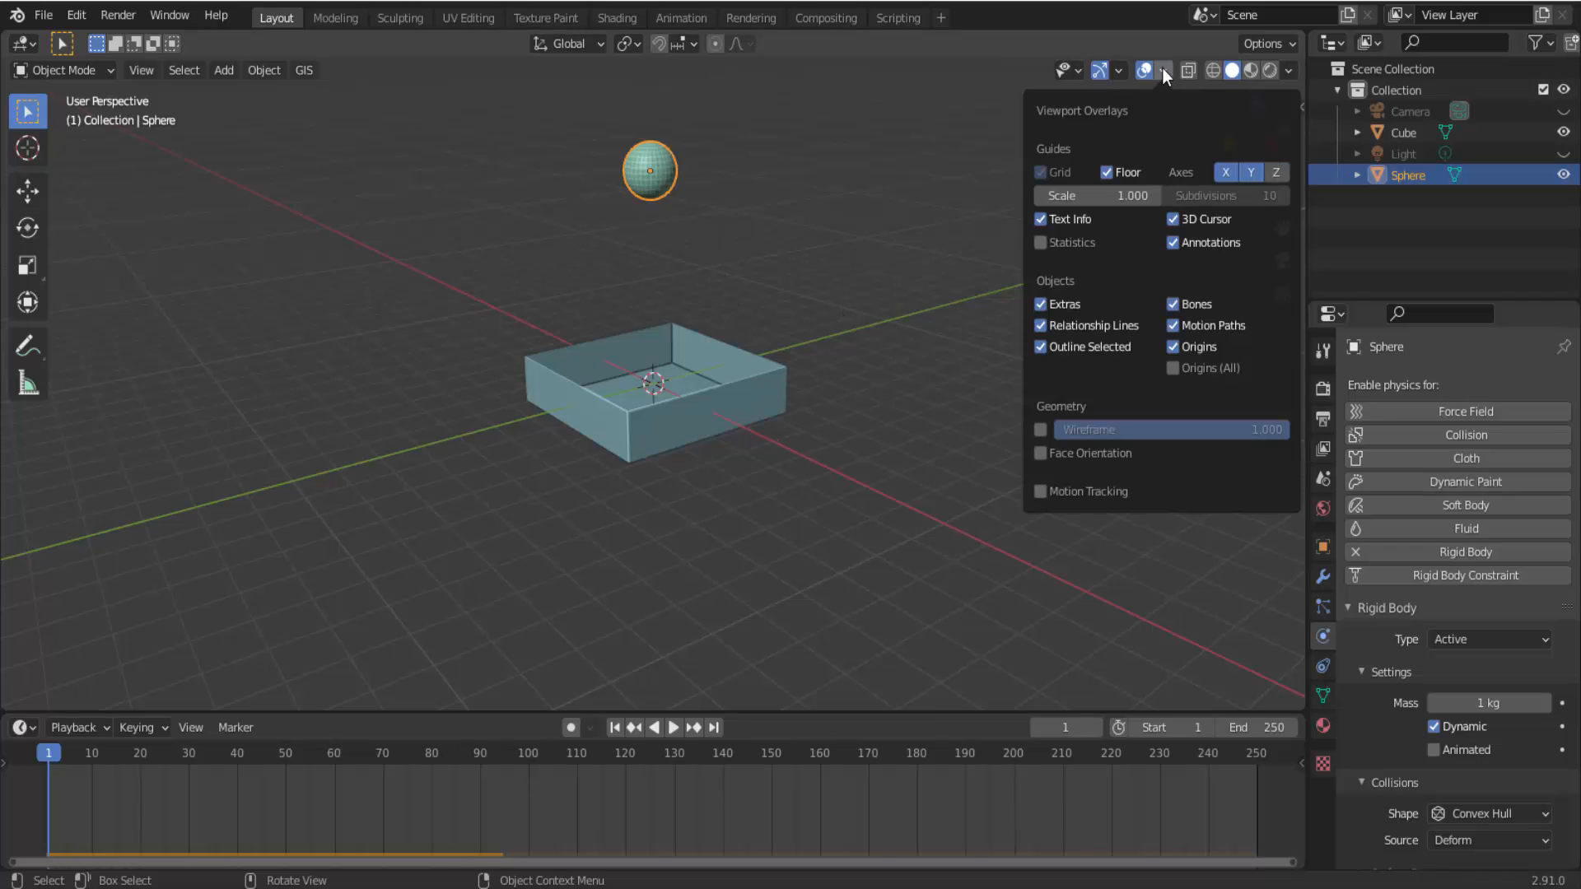
pyautogui.click(1278, 174)
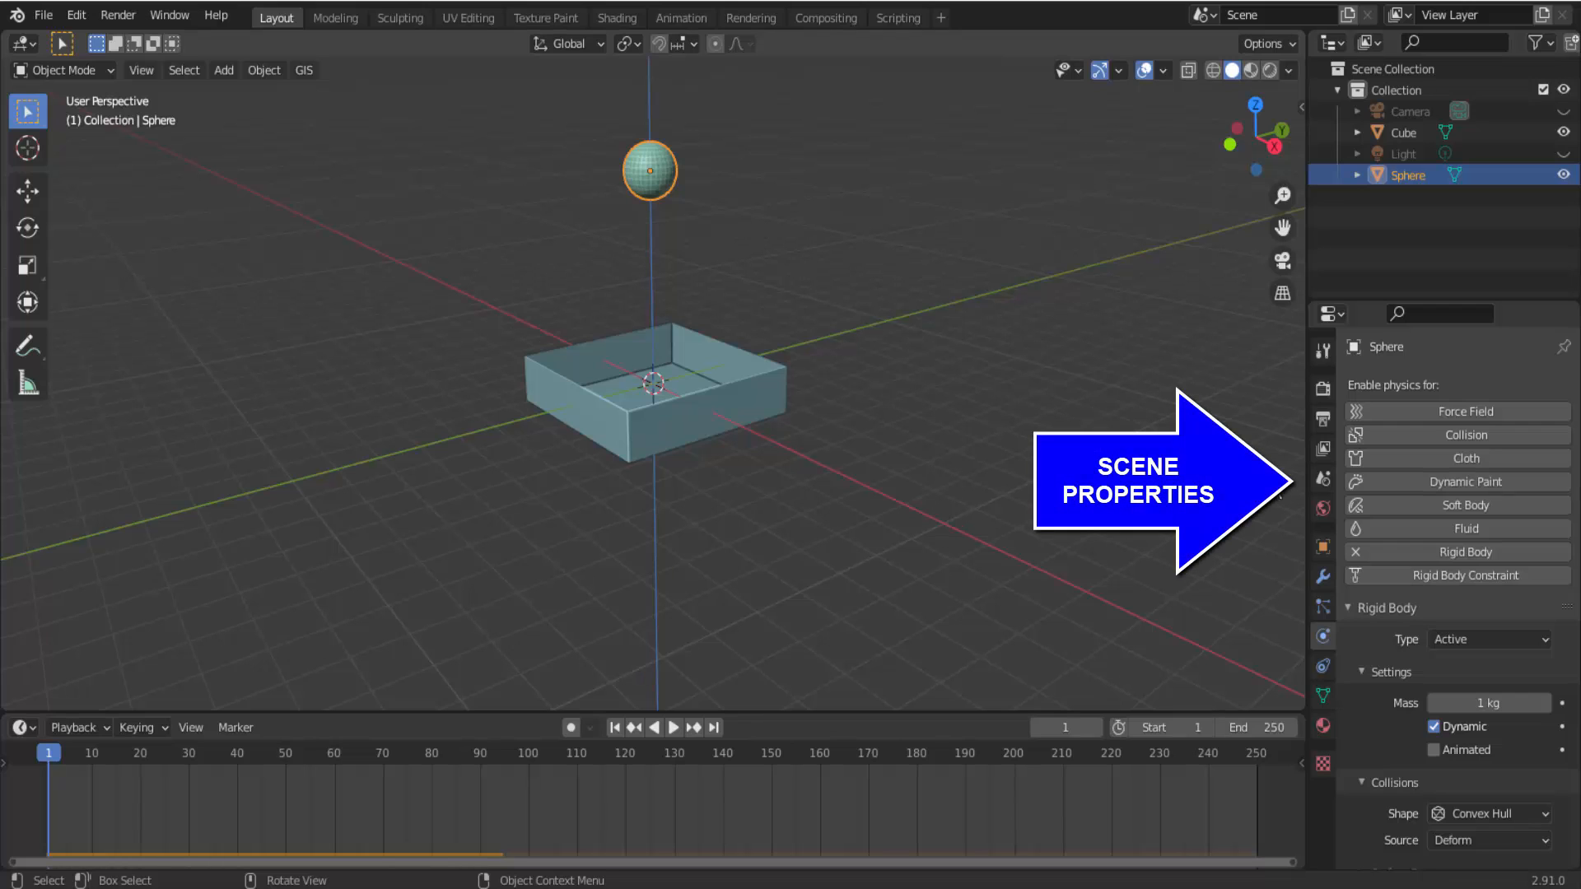
pyautogui.click(1321, 480)
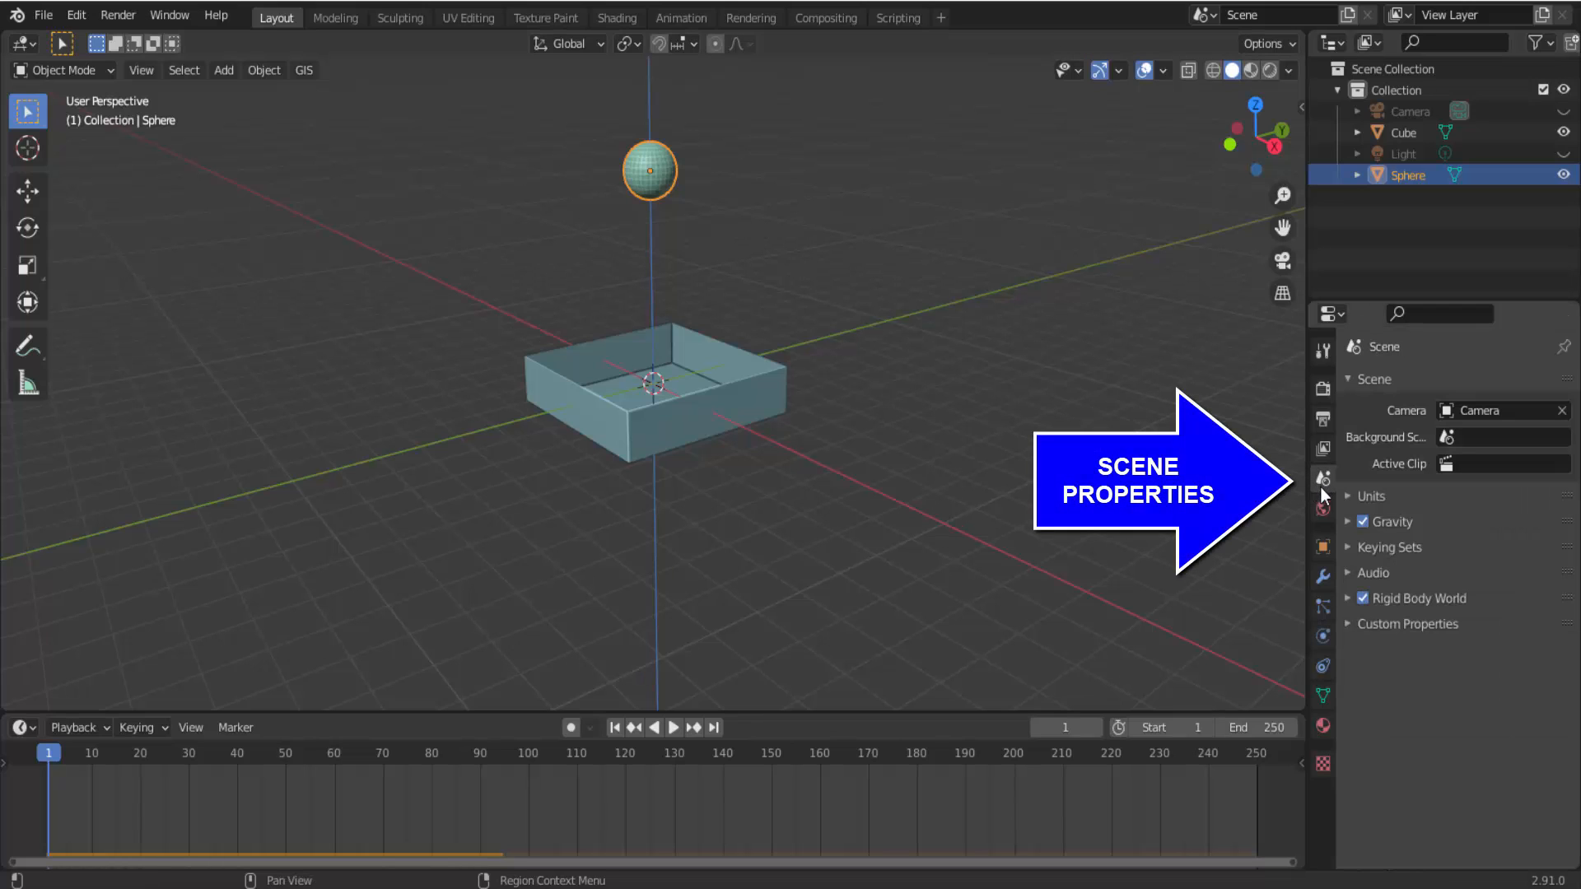
pyautogui.click(1365, 521)
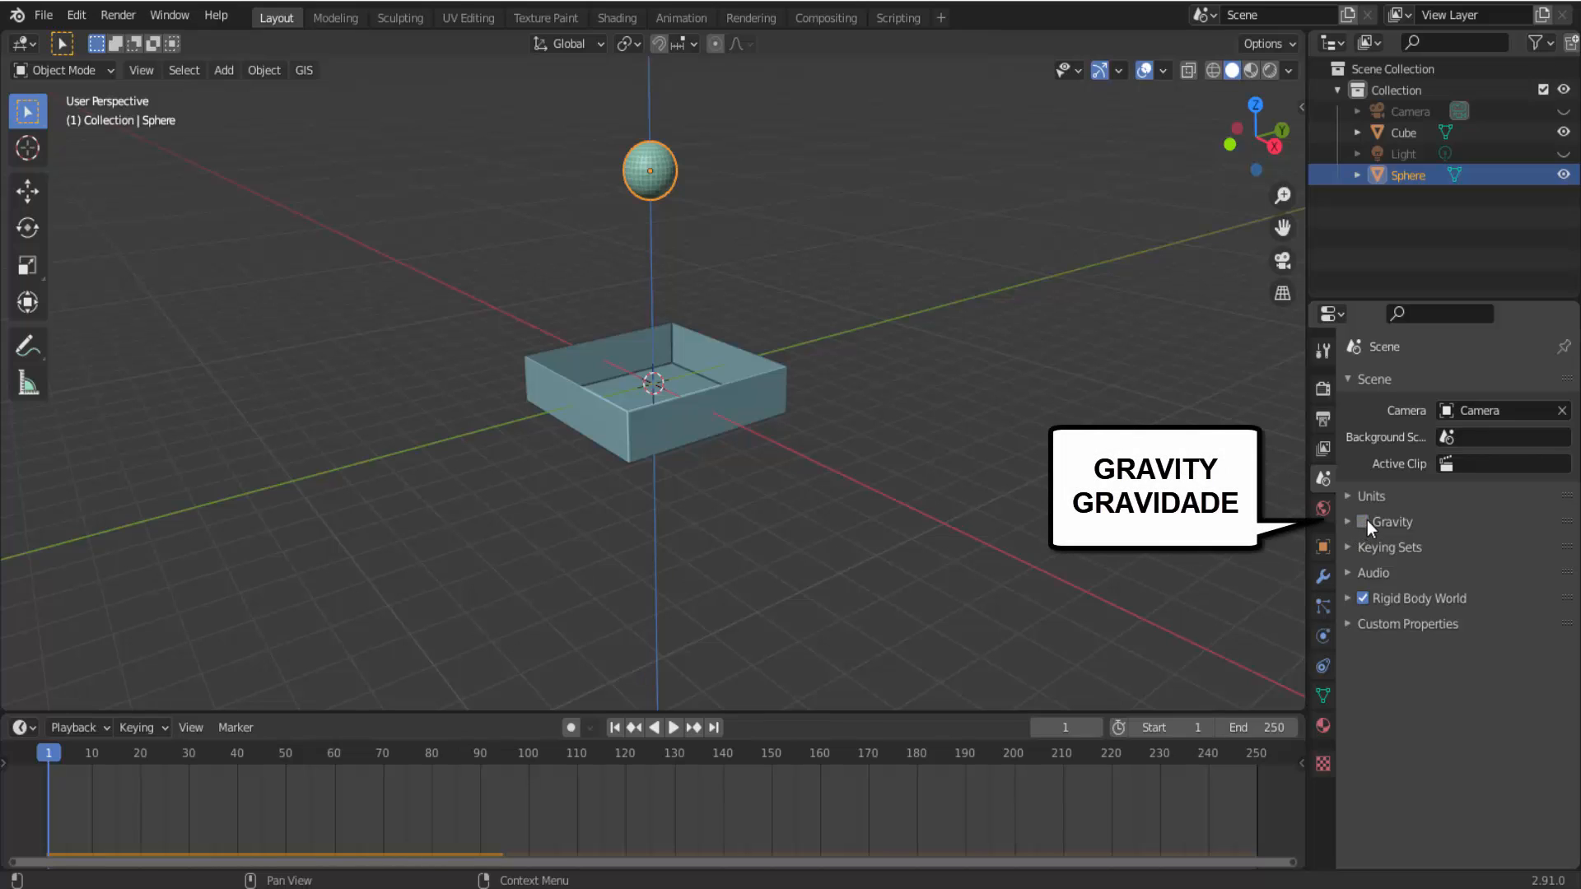
# Play the simulation with Gravity disabled, re-enable Gravity and continue playback, returning to frame 1 once it is stopped.
pyautogui.click(673, 728)
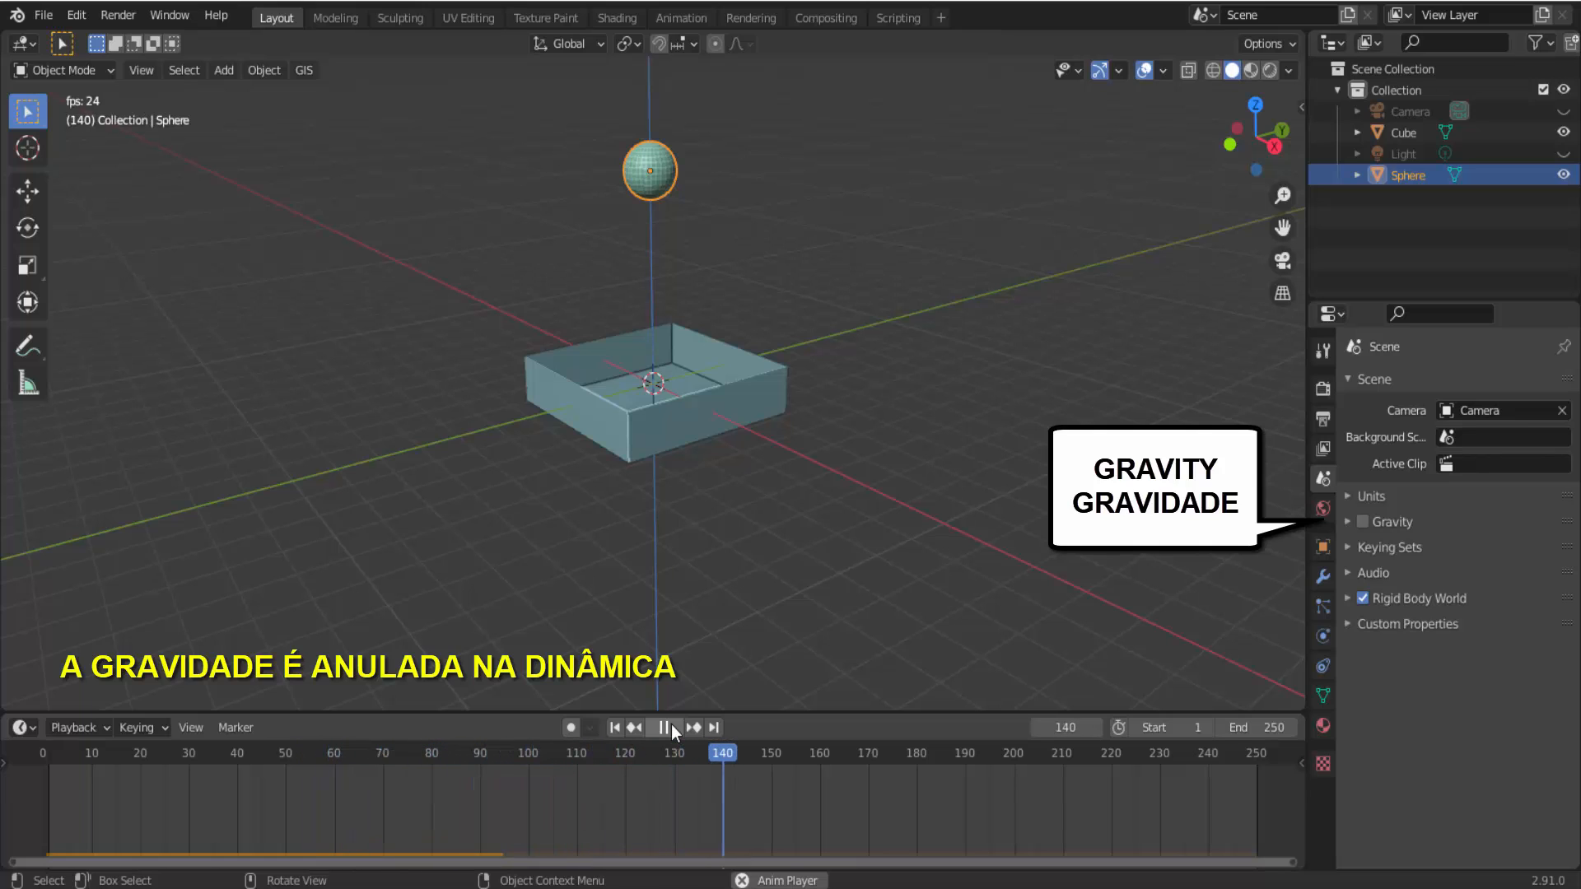
pyautogui.click(673, 728)
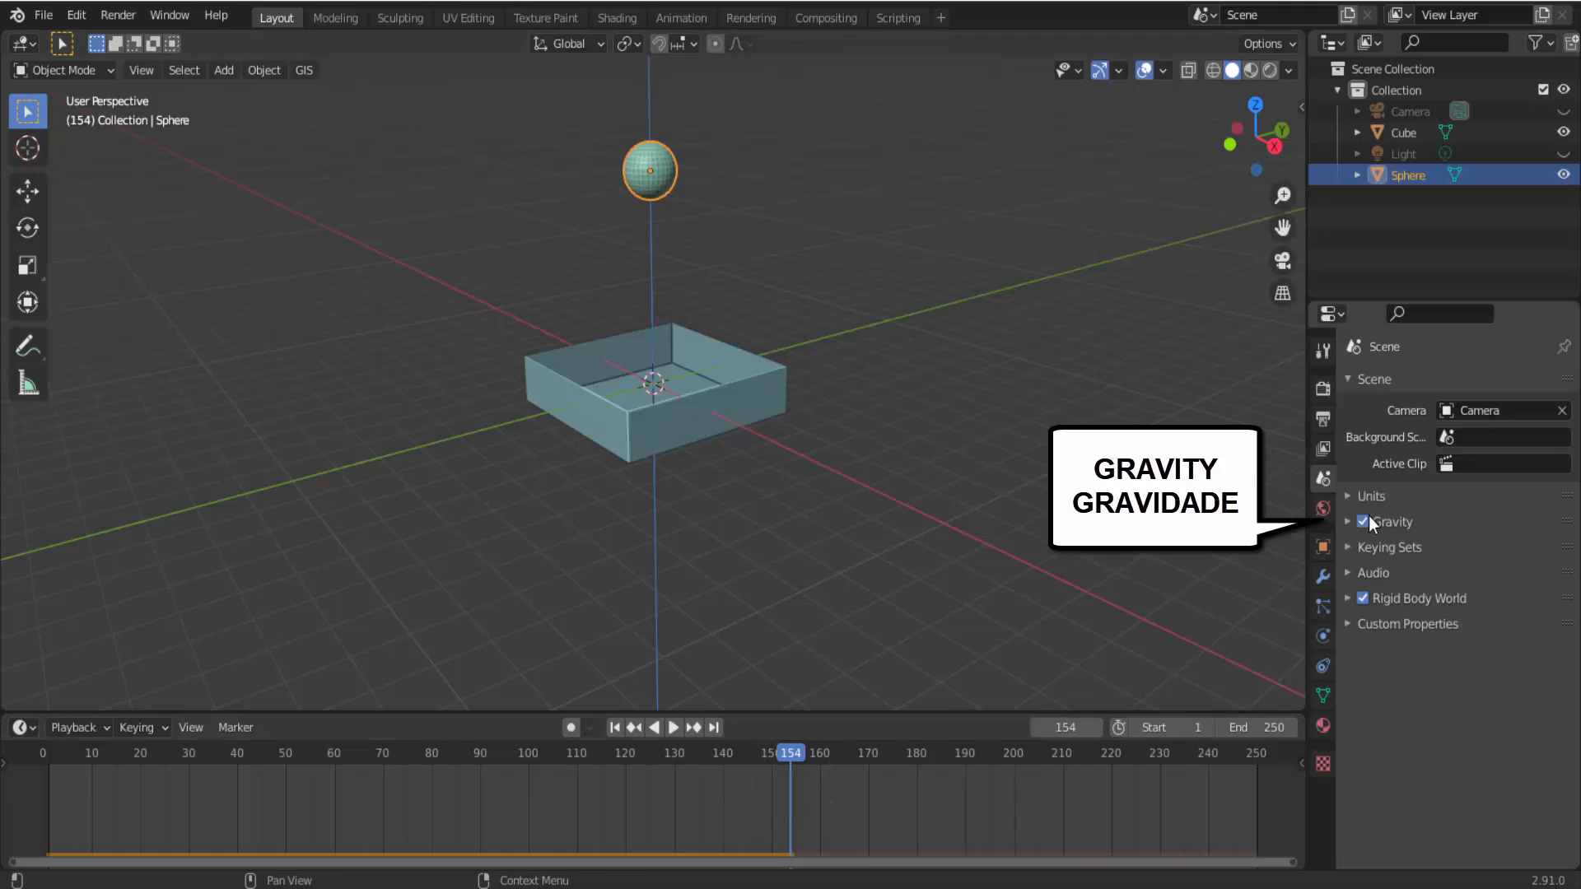
pyautogui.click(674, 728)
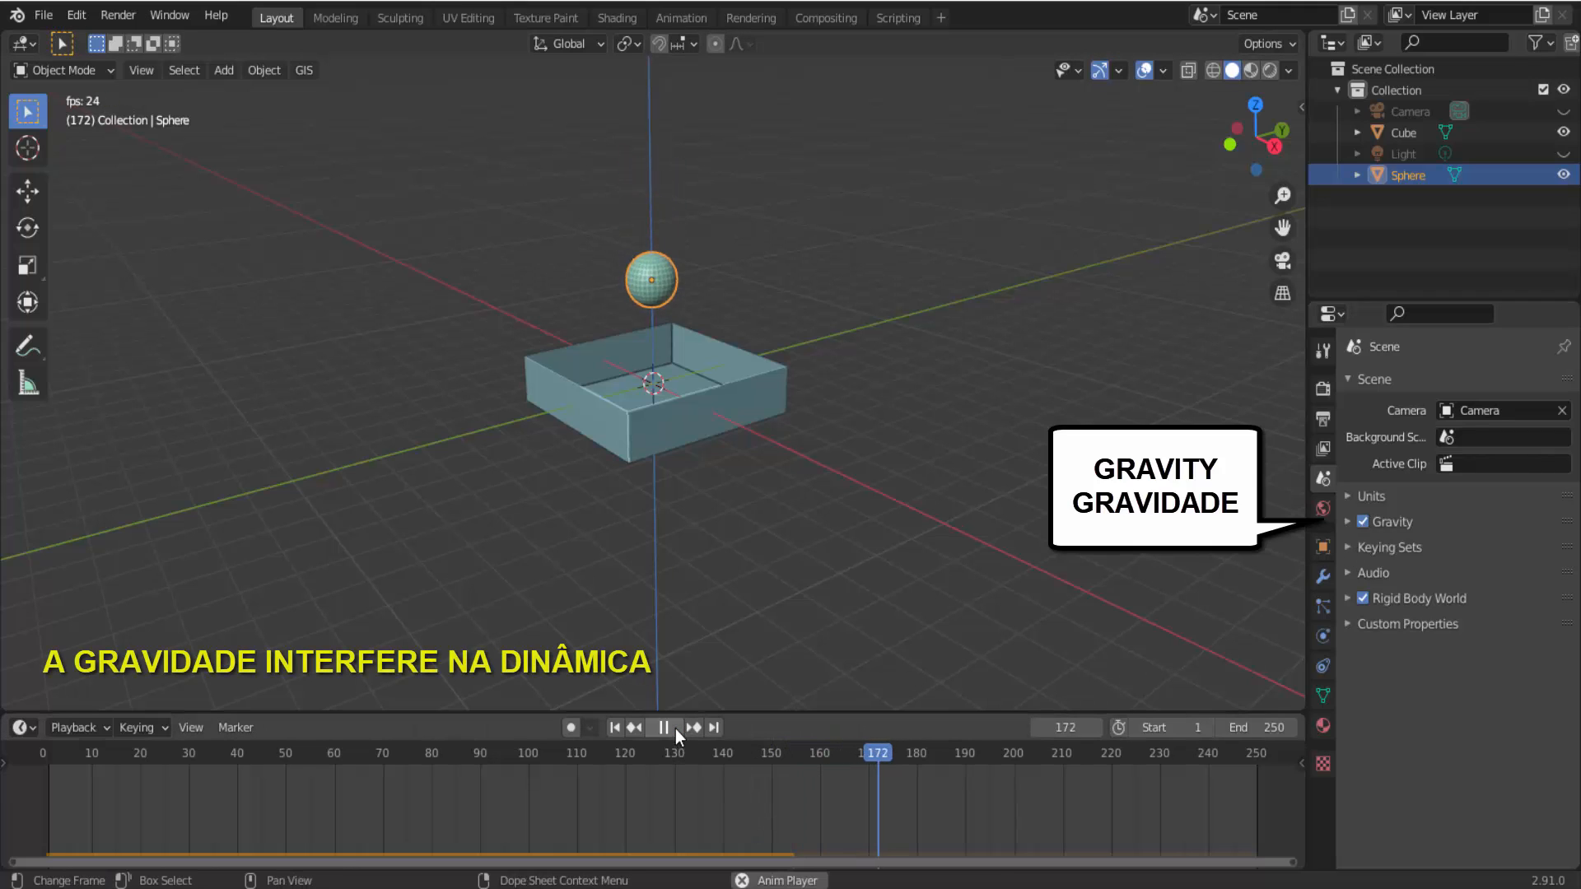
pyautogui.click(675, 729)
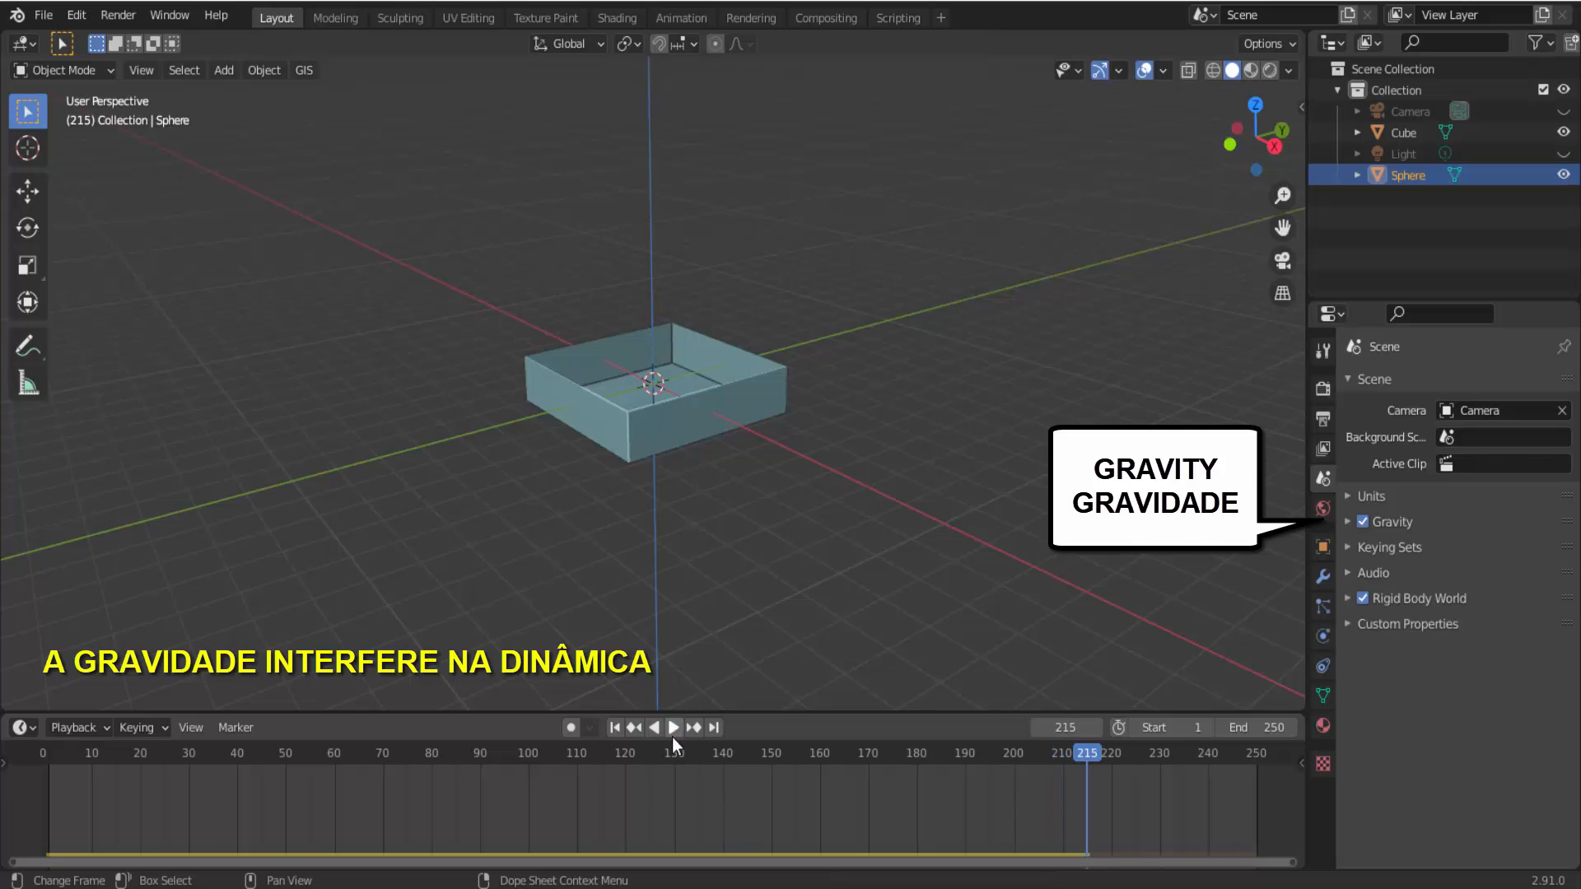
pyautogui.click(614, 727)
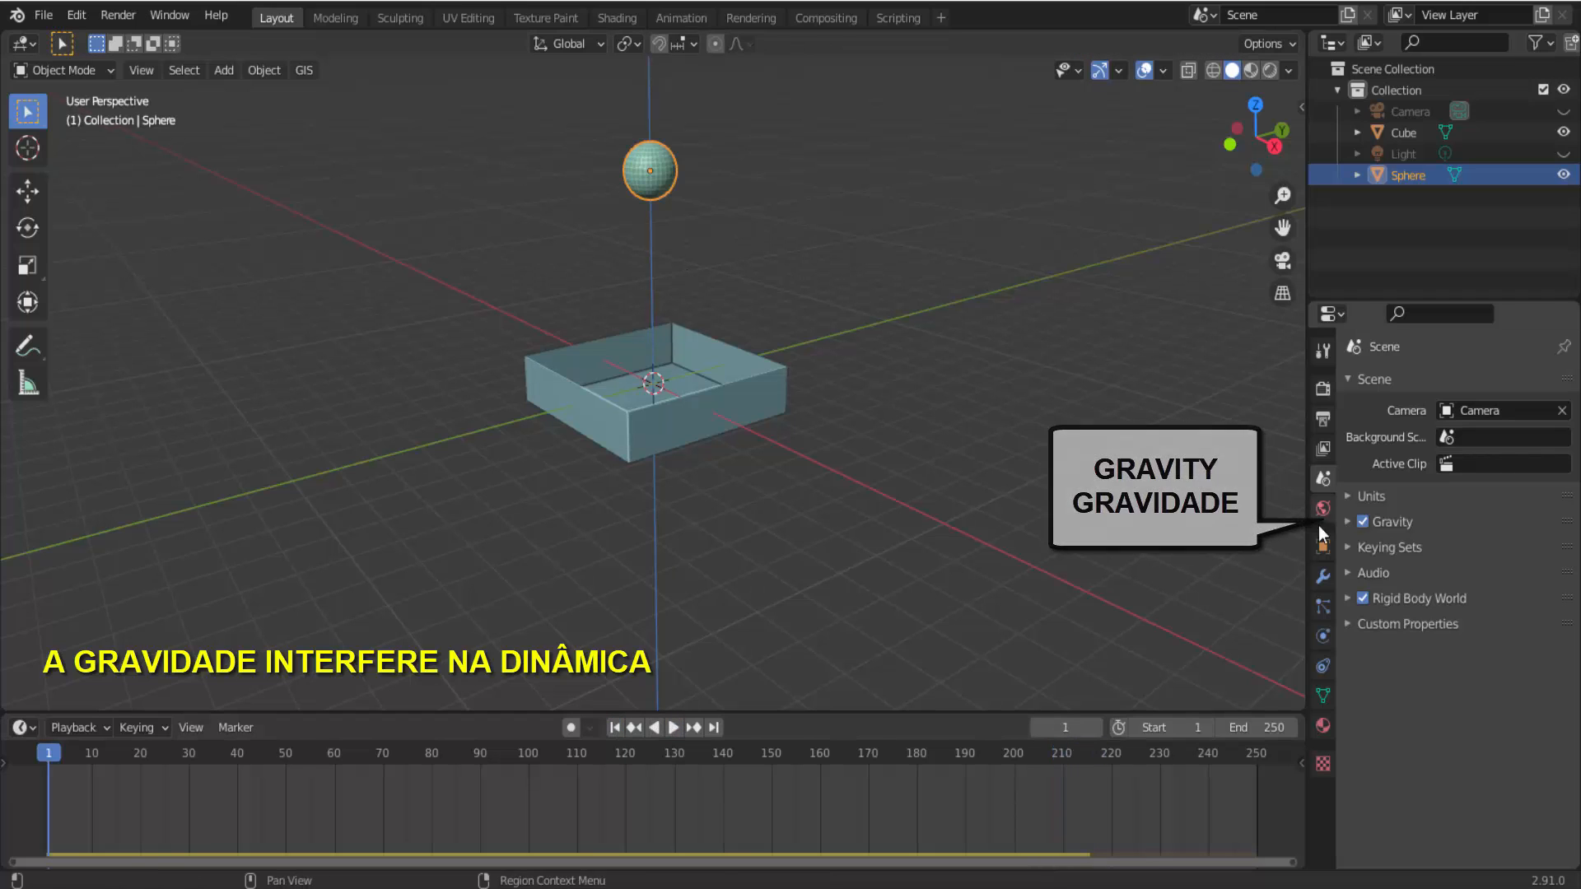
# Expand the scene's Gravity values and activate the Move tool to show the sphere's axis arrows.
pyautogui.click(1347, 522)
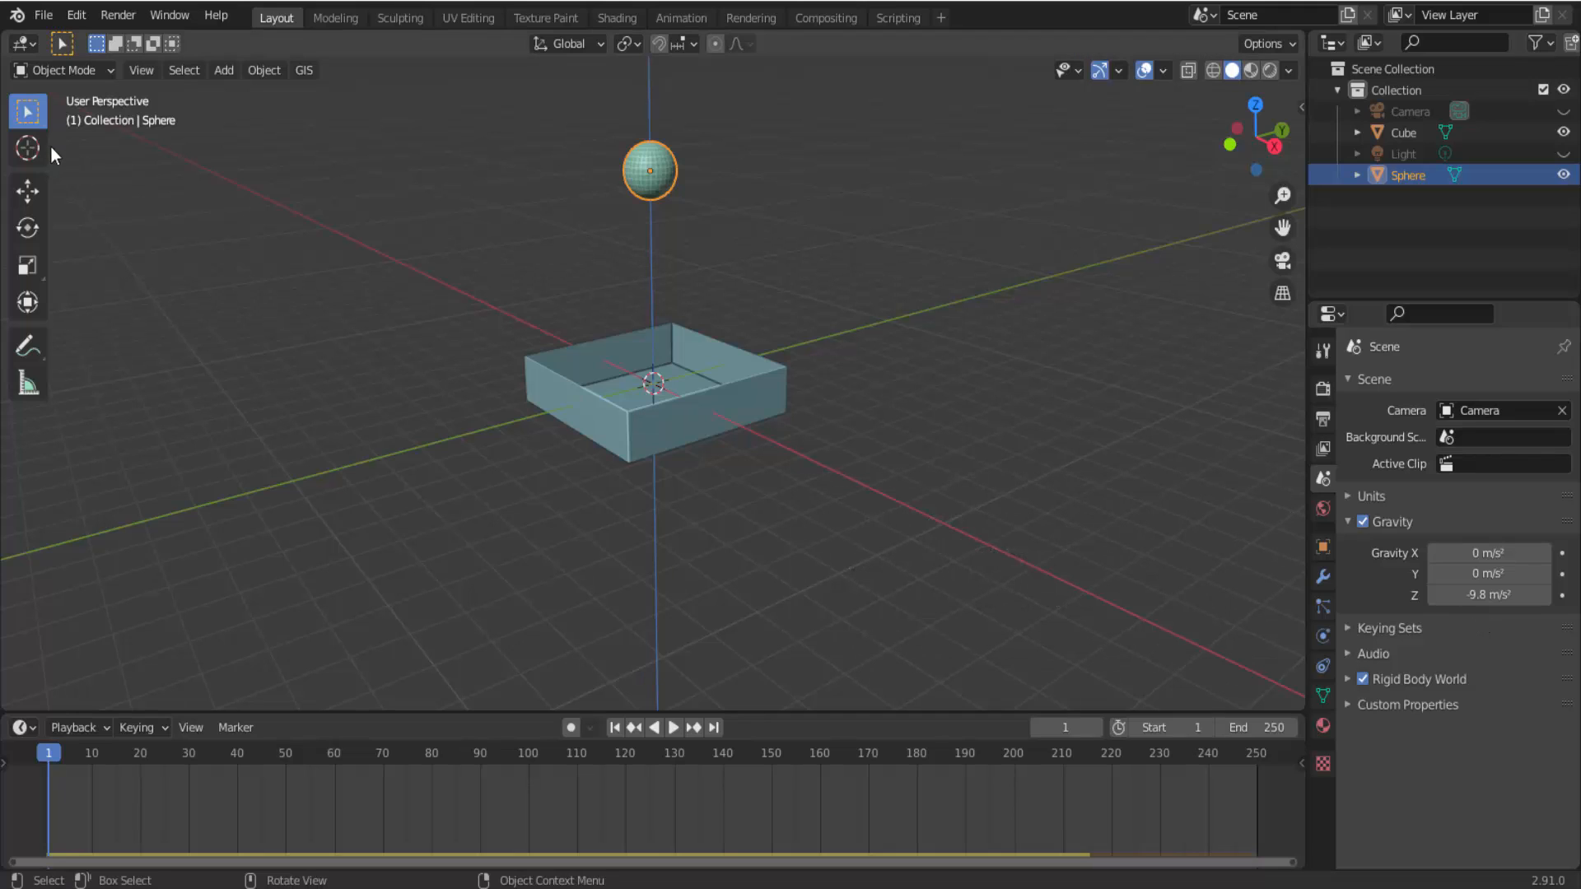
pyautogui.click(30, 191)
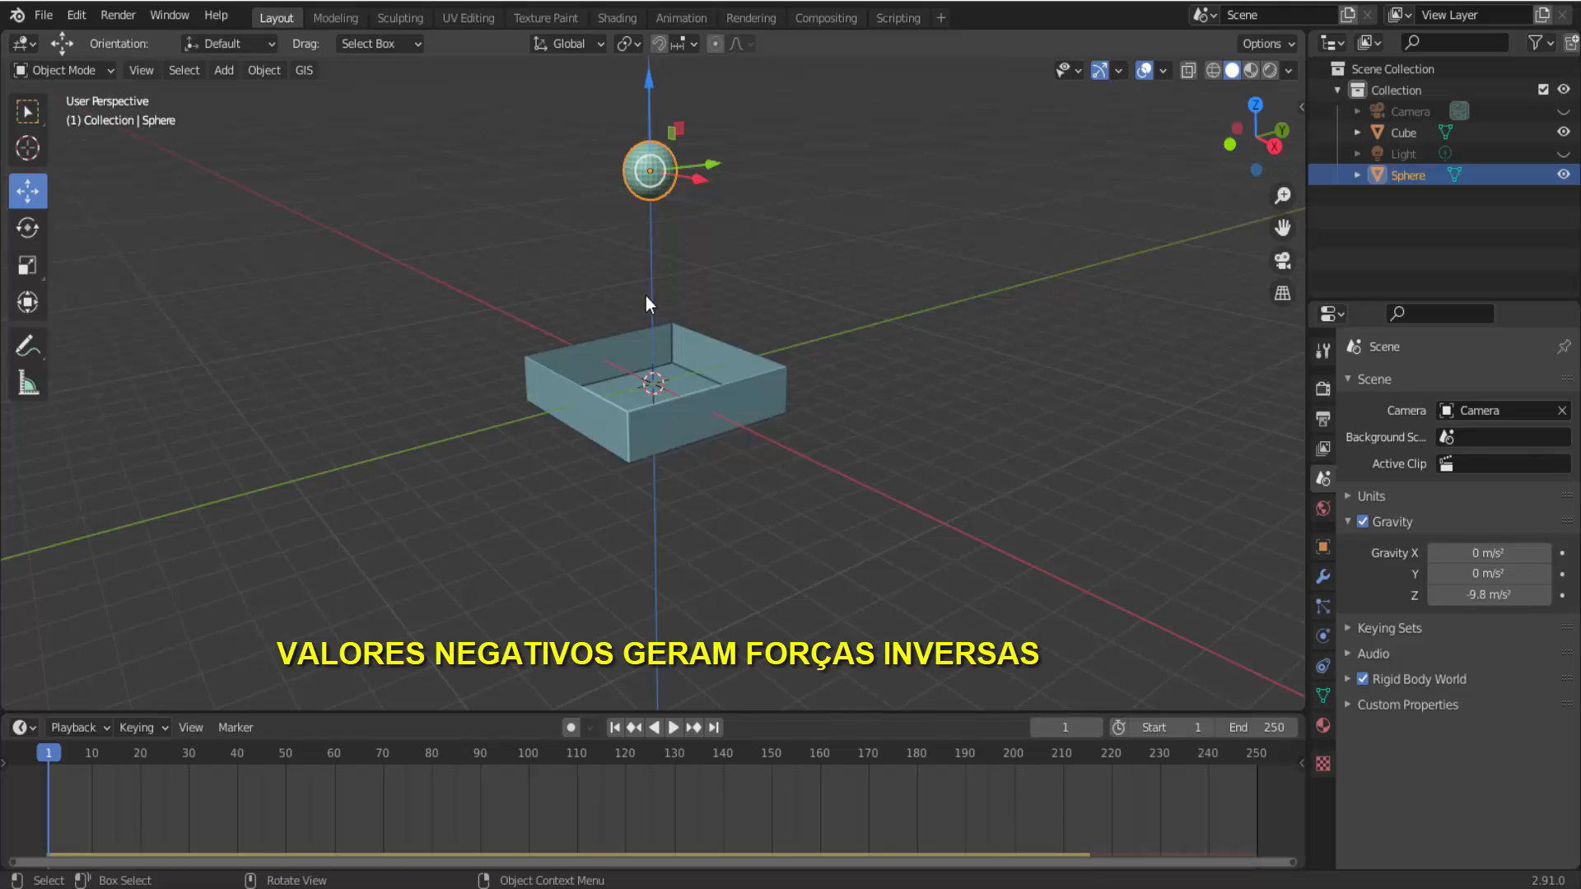
# Play the simulation with the default negative Z gravity, stop it and return to frame 1.
pyautogui.click(673, 728)
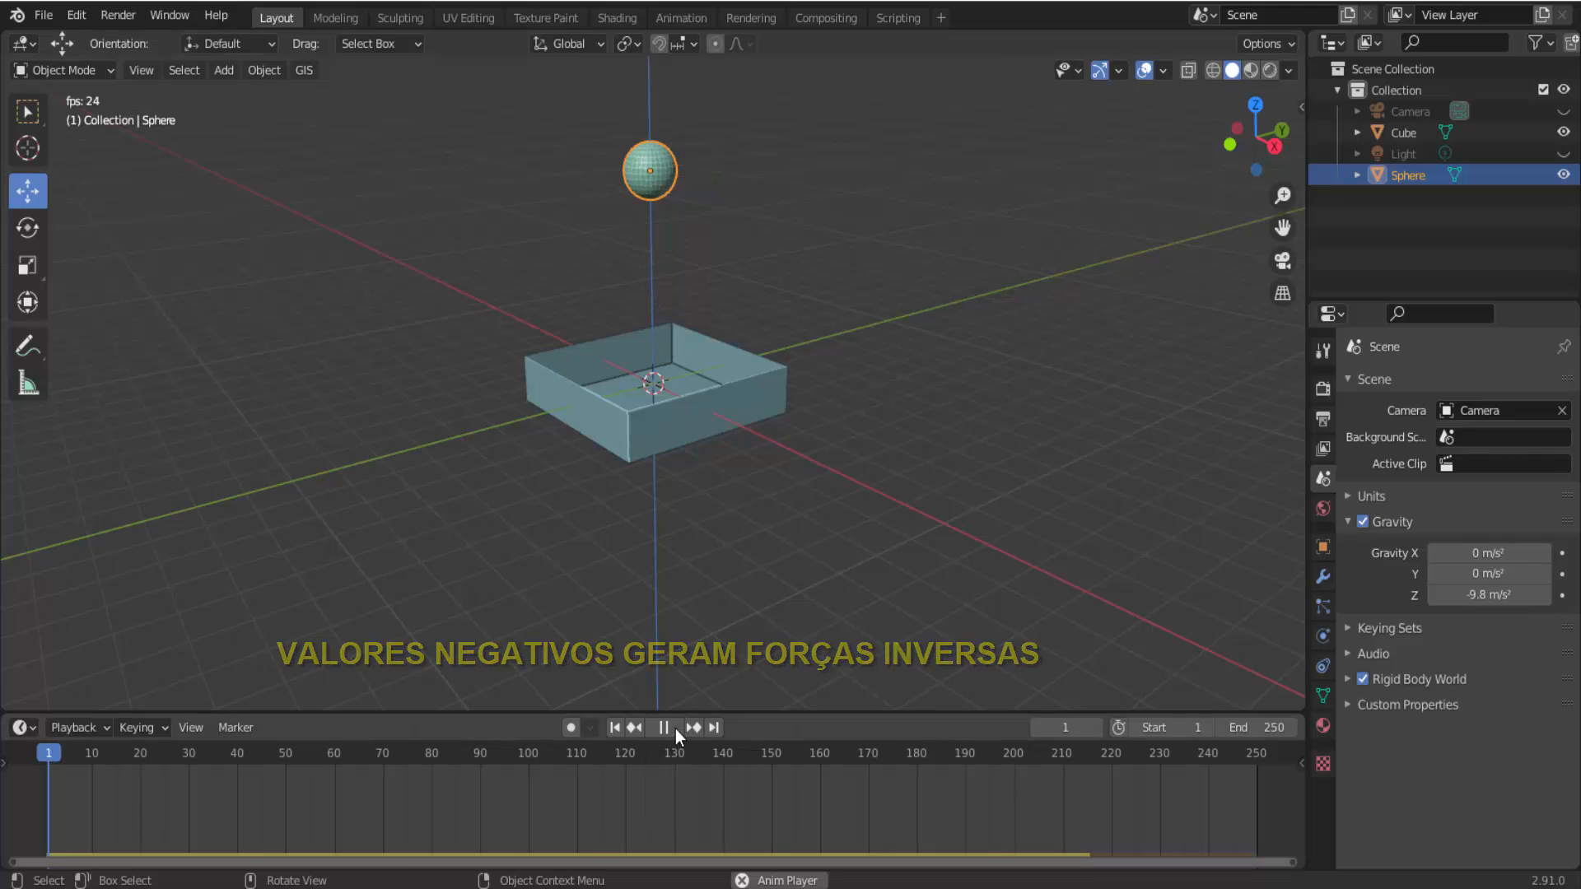
pyautogui.click(668, 728)
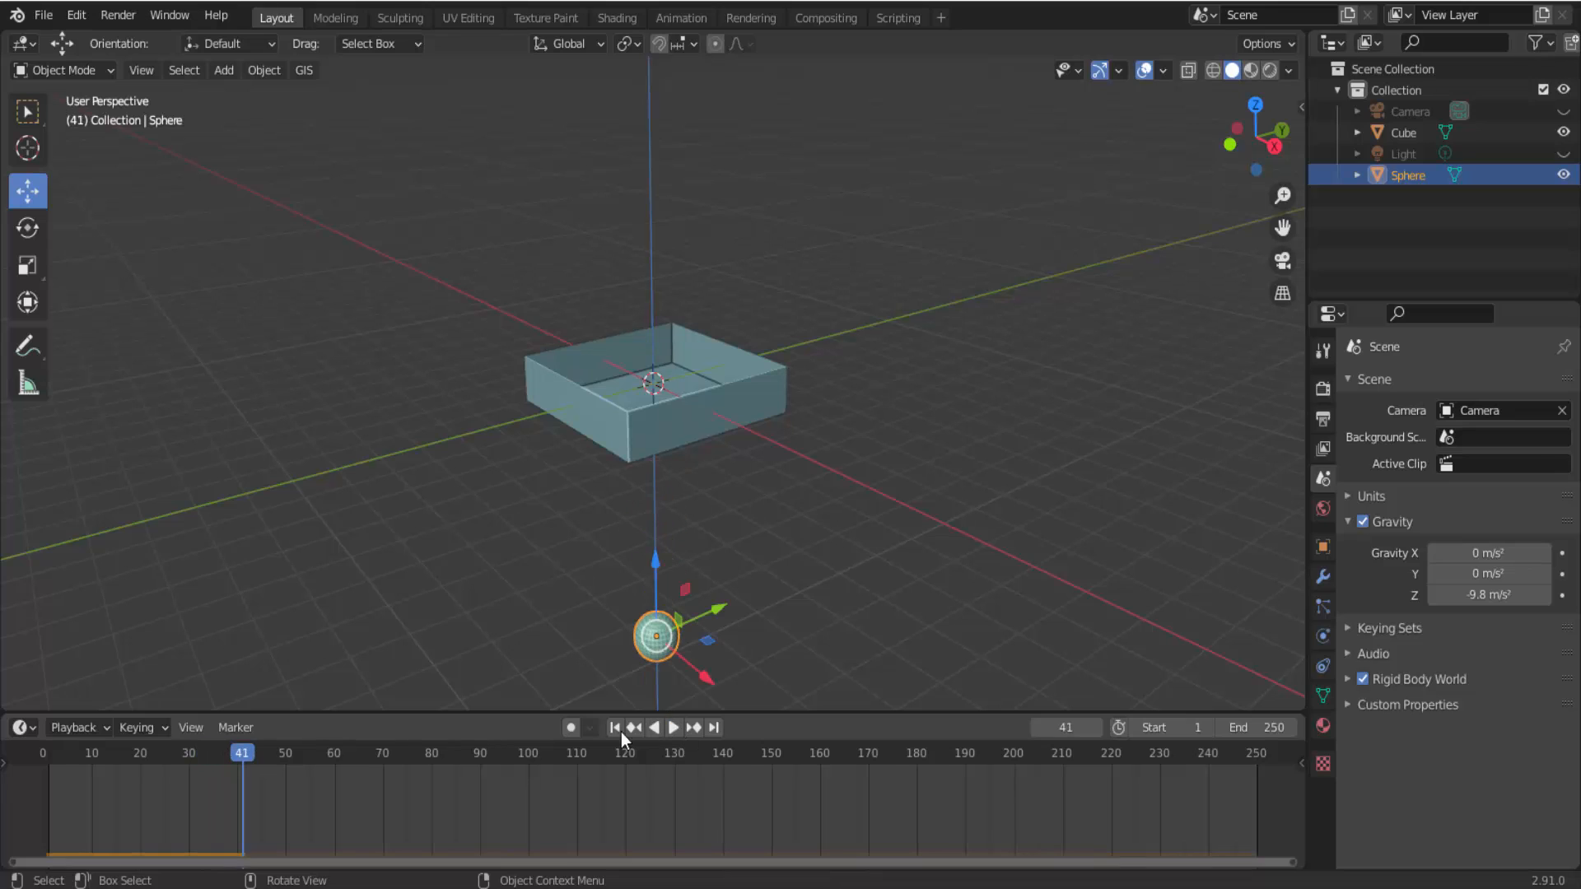
pyautogui.click(615, 727)
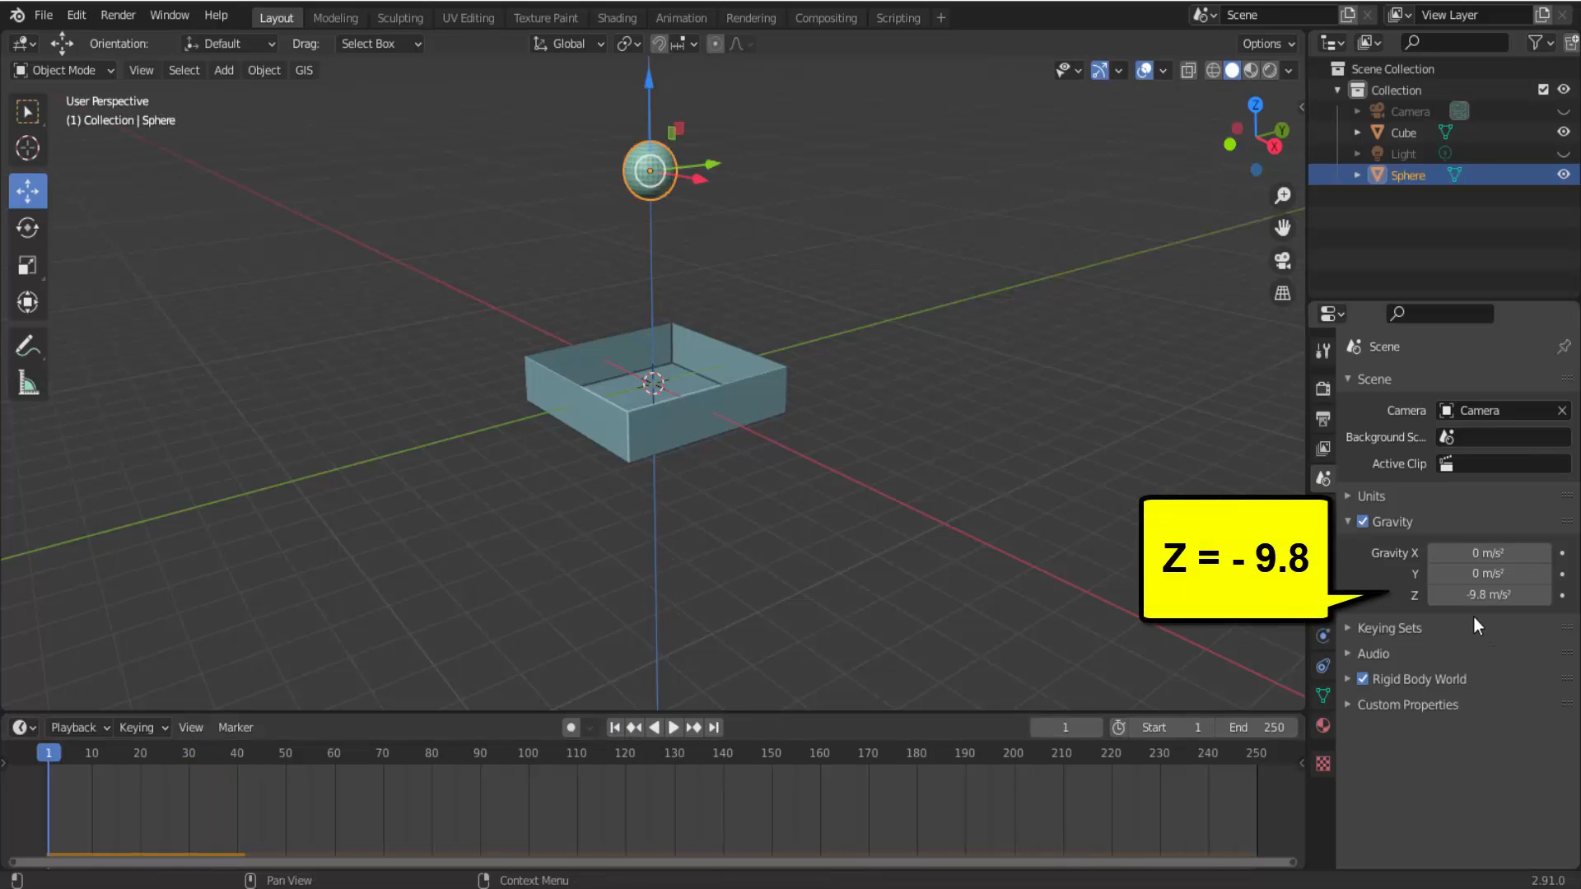
# Set the scene's Z gravity to 9.8 m/s² and test it by playing the simulation, returning to frame 1.
pyautogui.click(1447, 584)
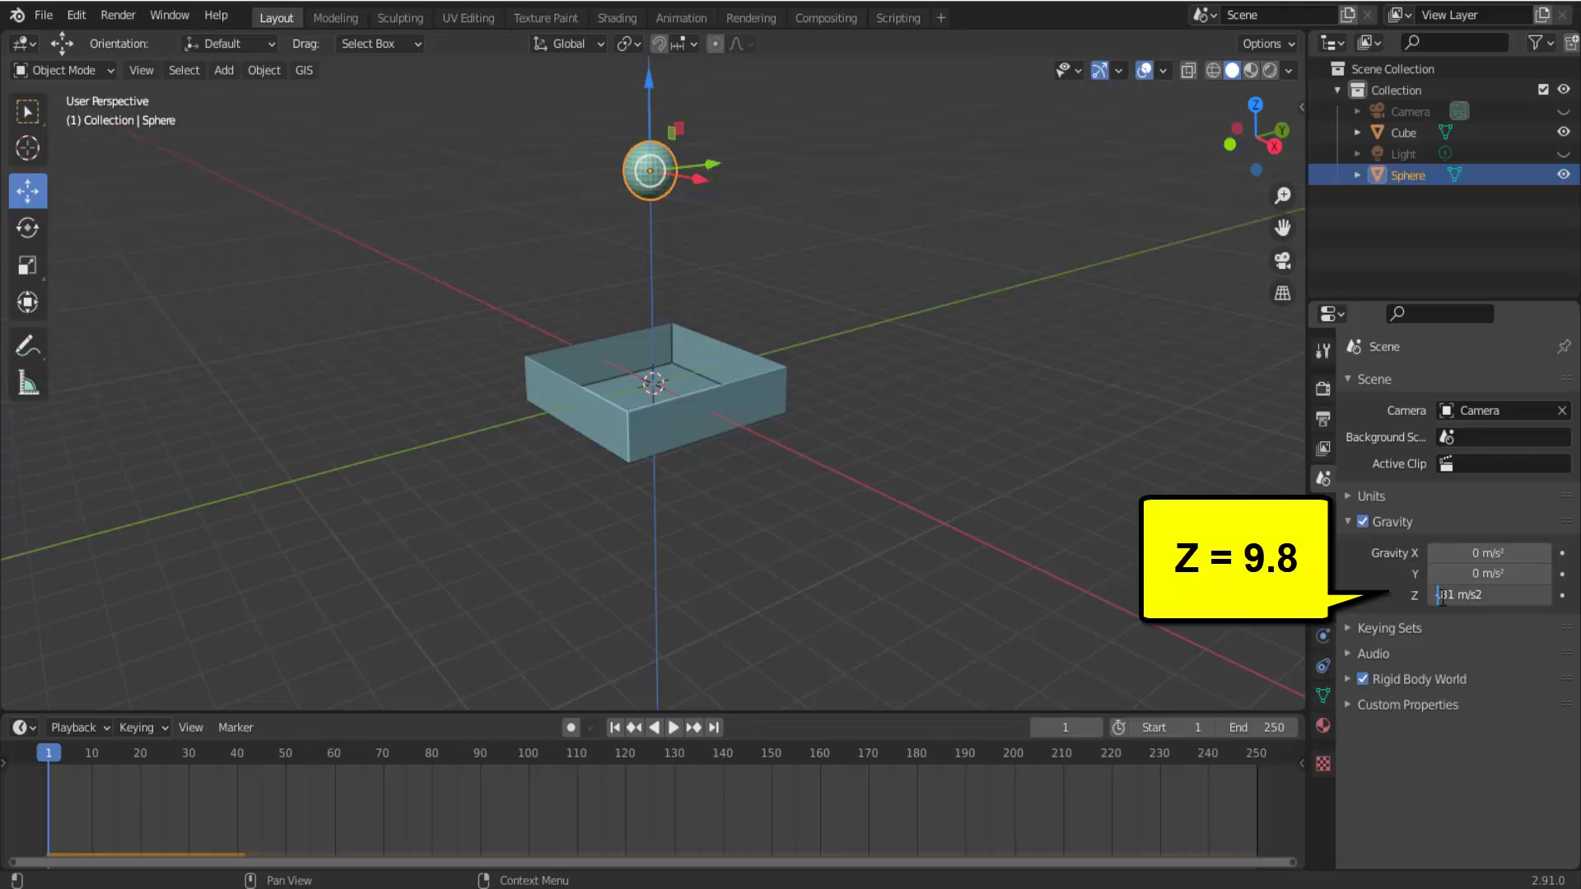
pyautogui.press('Return')
pyautogui.scroll(-2, 757, 661)
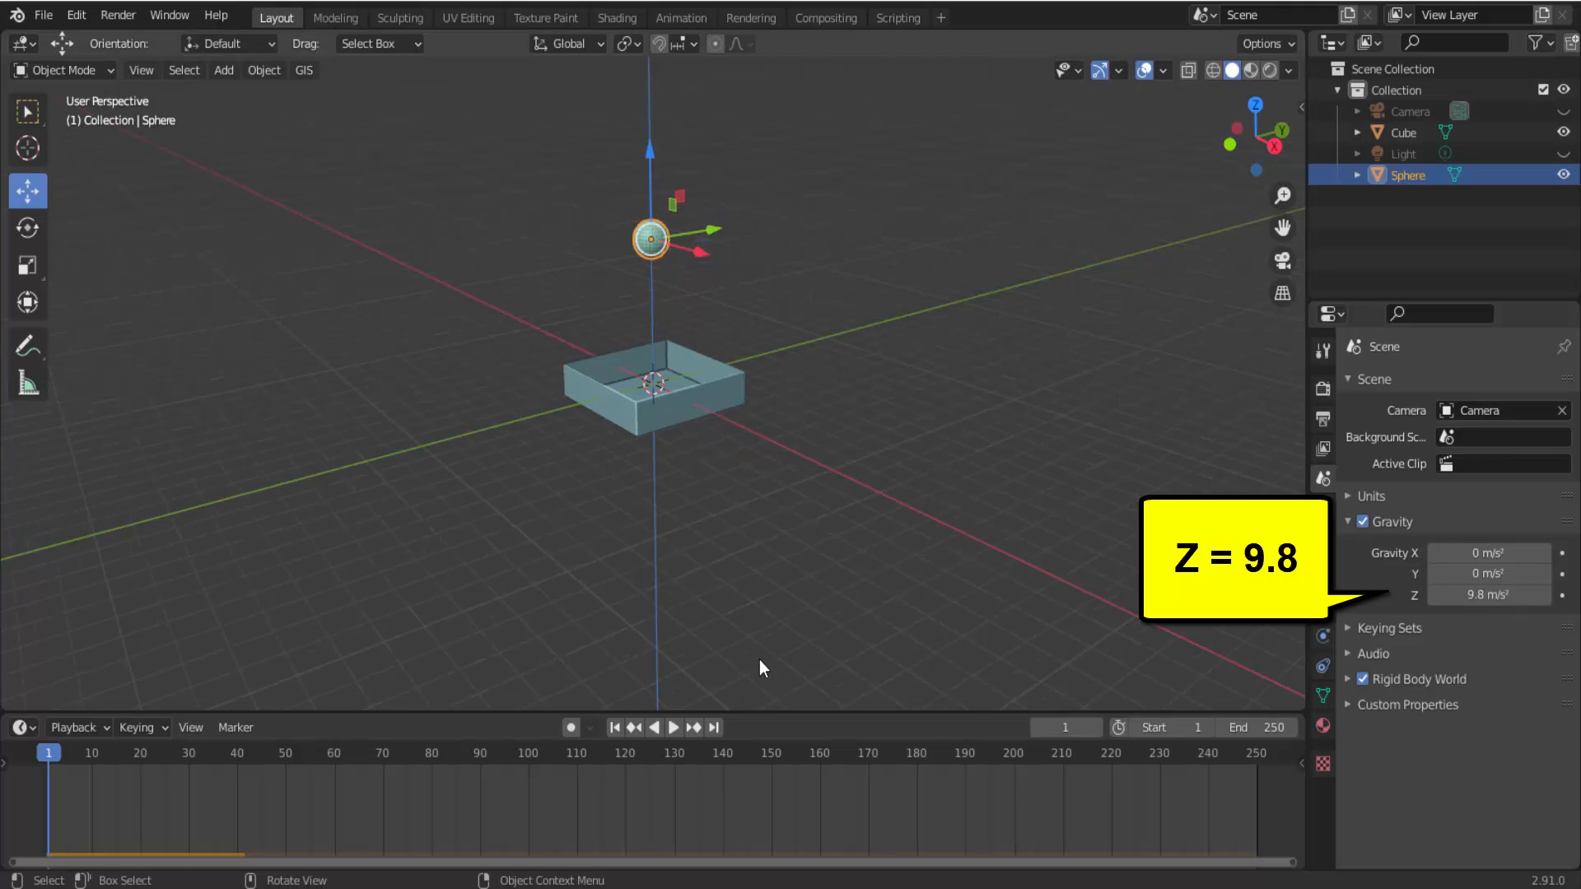
pyautogui.click(674, 728)
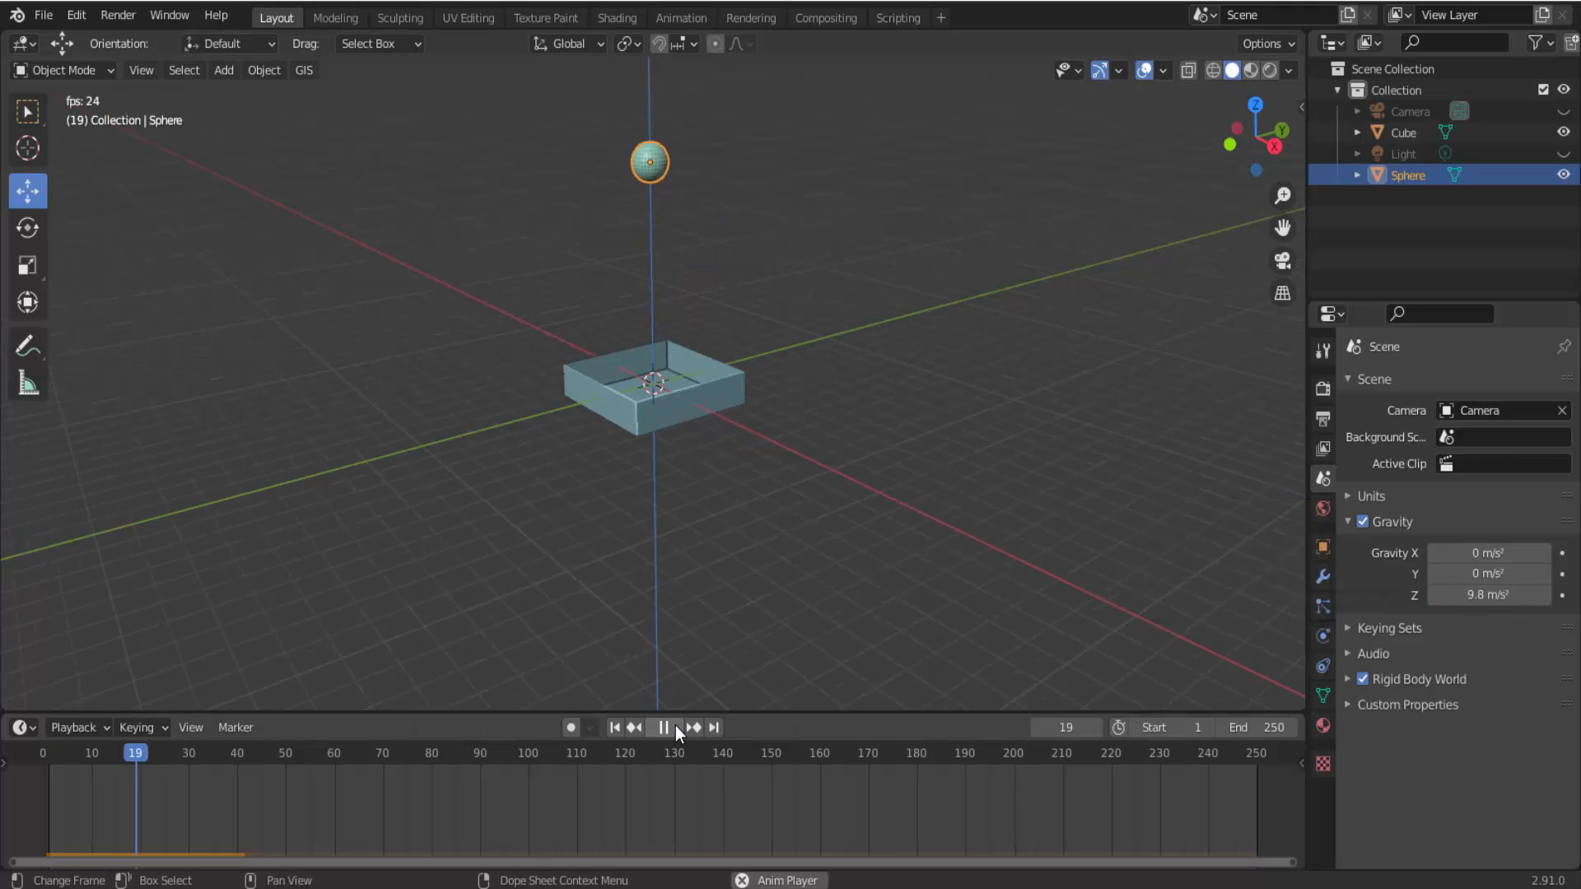
pyautogui.scroll(-4, 756, 254)
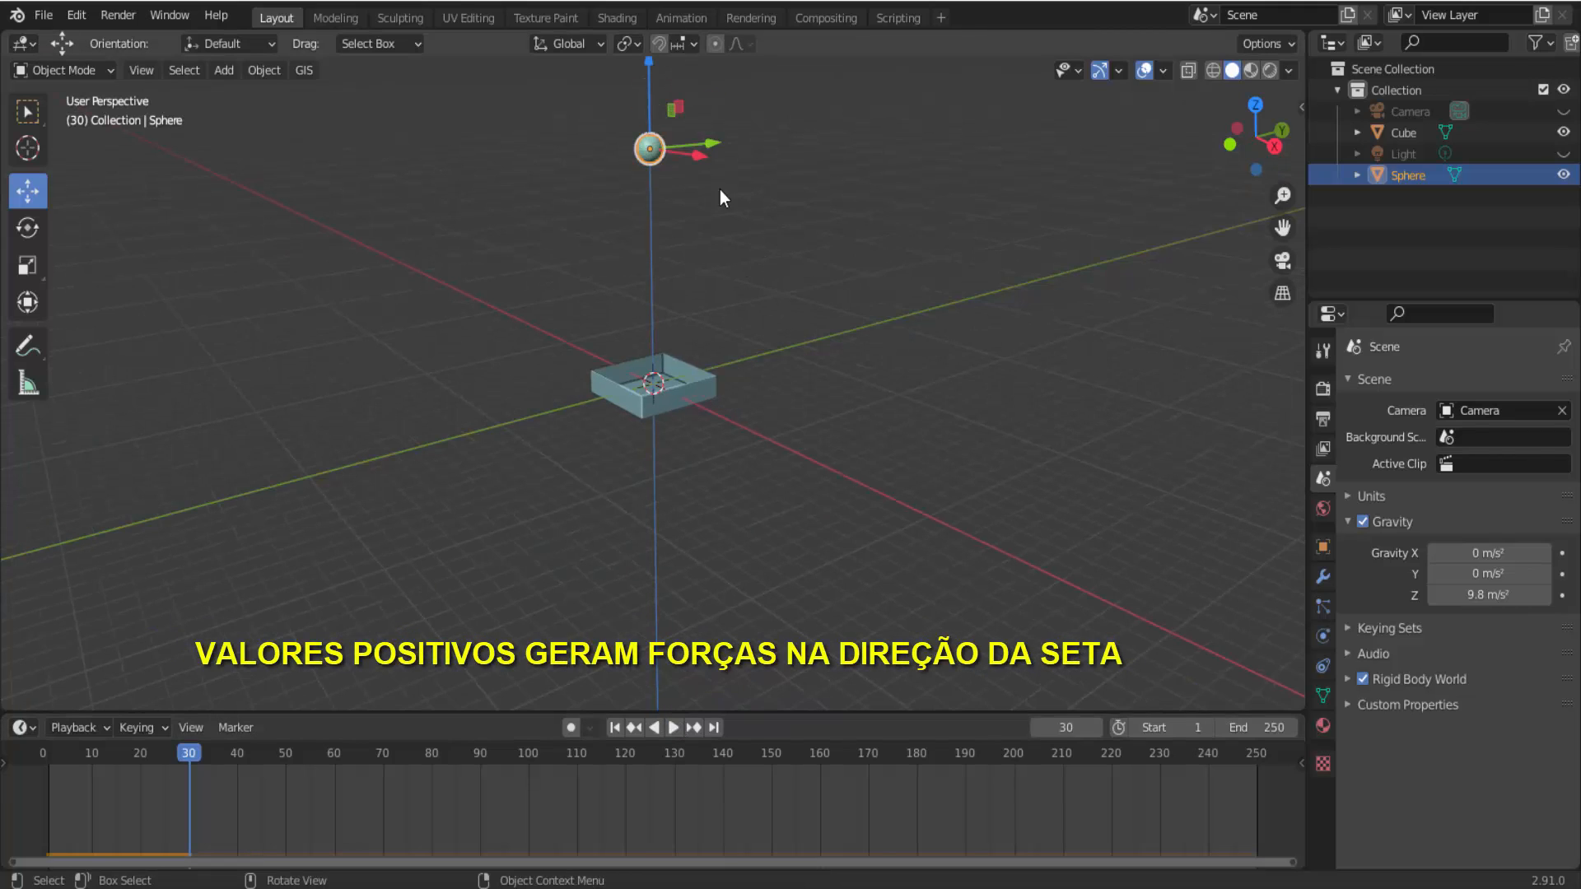
pyautogui.click(615, 728)
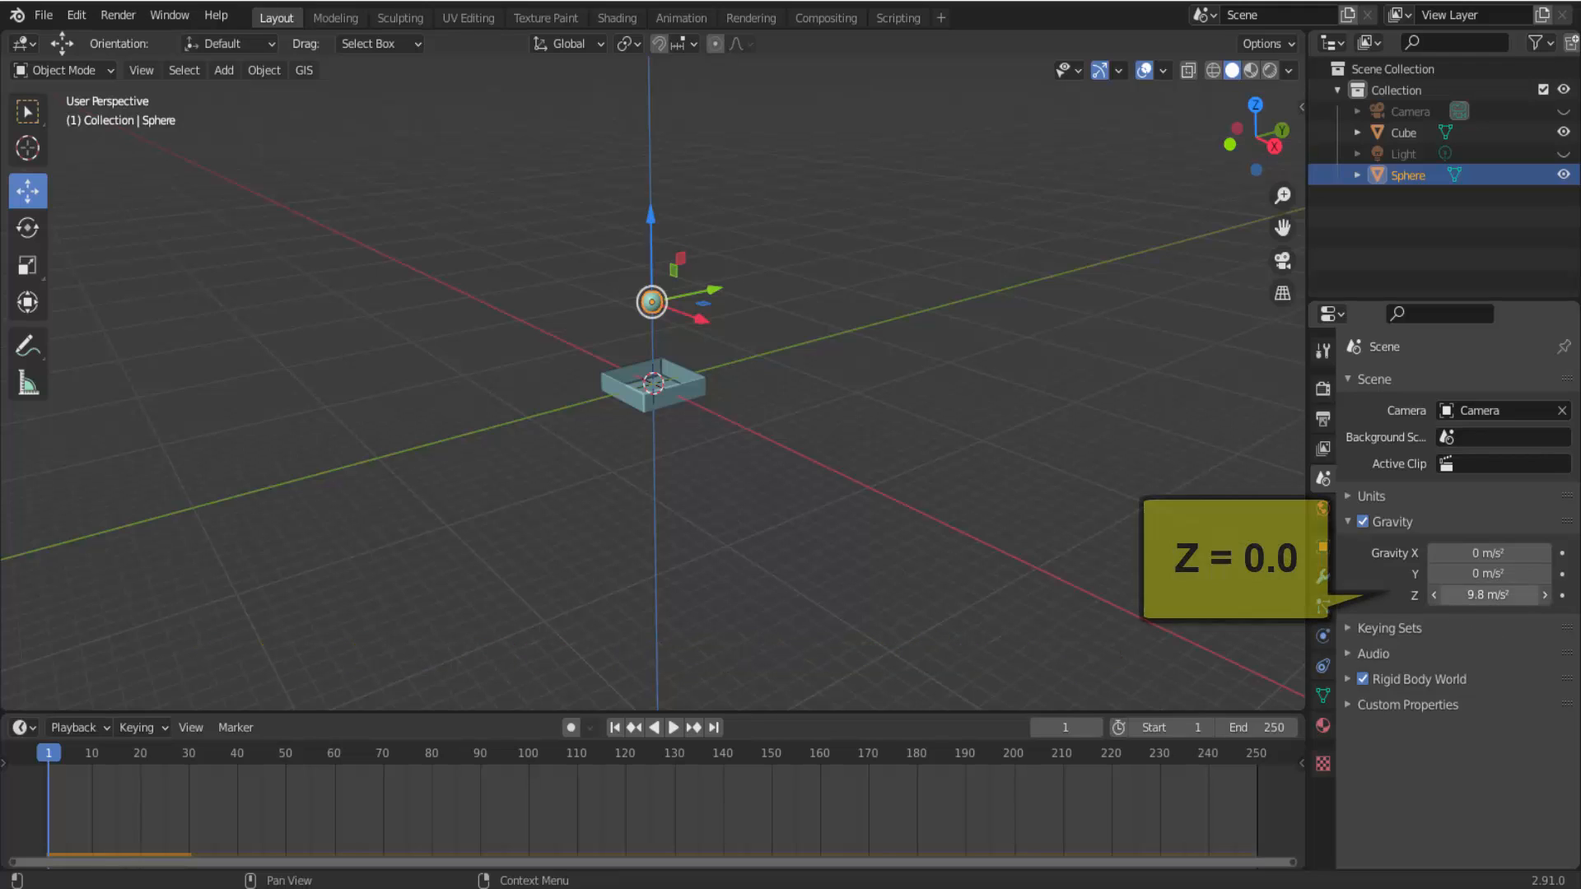
# Set the scene's Z gravity to 0 m/s² and play the simulation, cancelling playback back to frame 1.
pyautogui.click(1474, 594)
pyautogui.write('0')
pyautogui.press('Return')
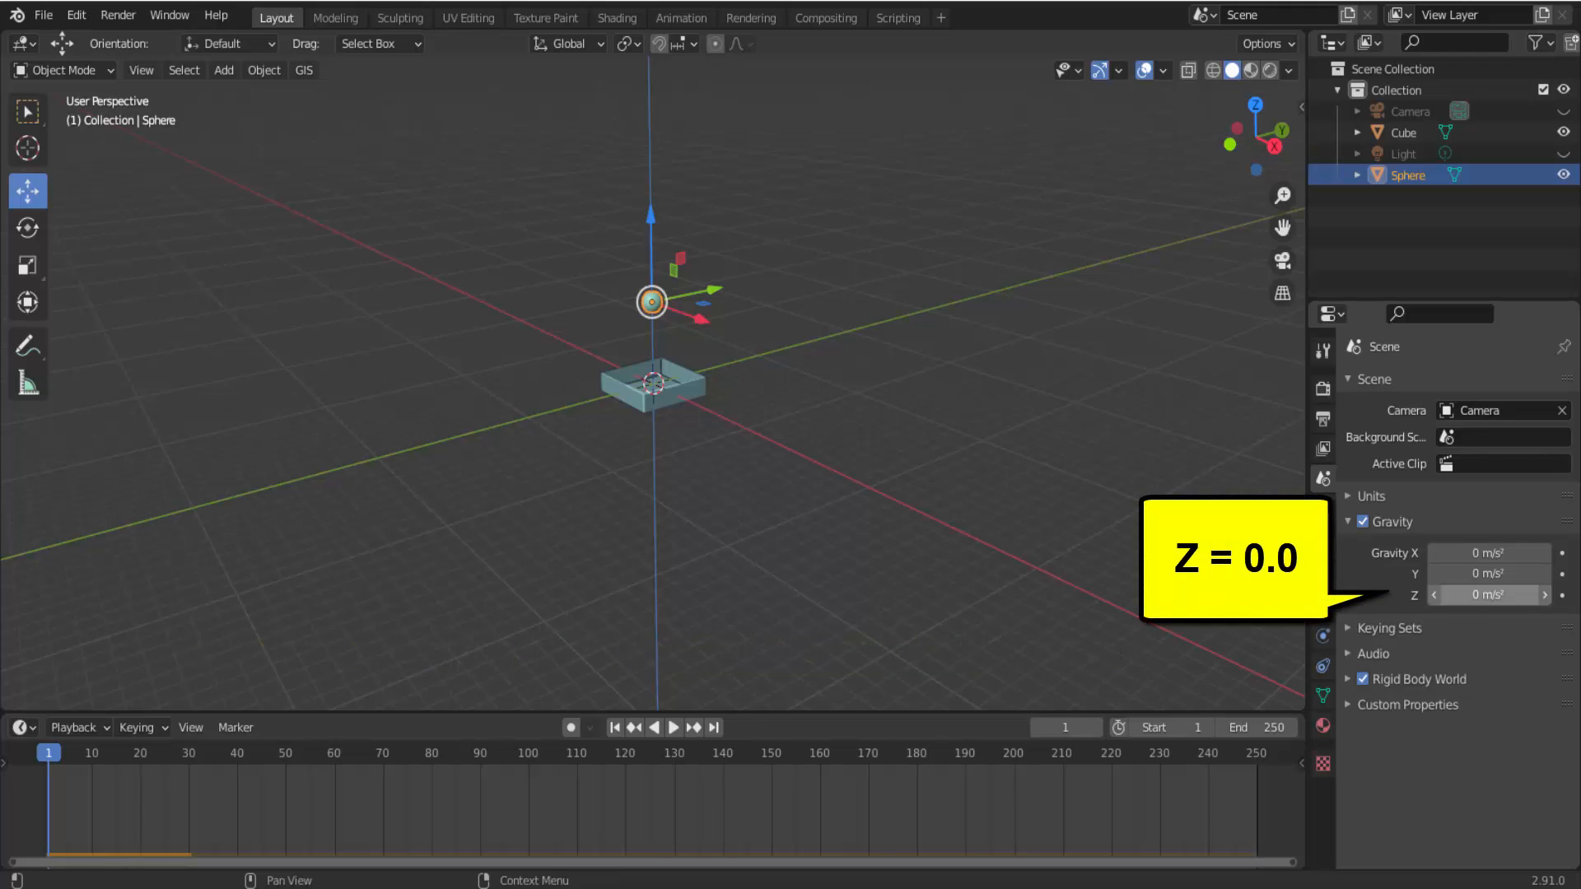
pyautogui.click(673, 727)
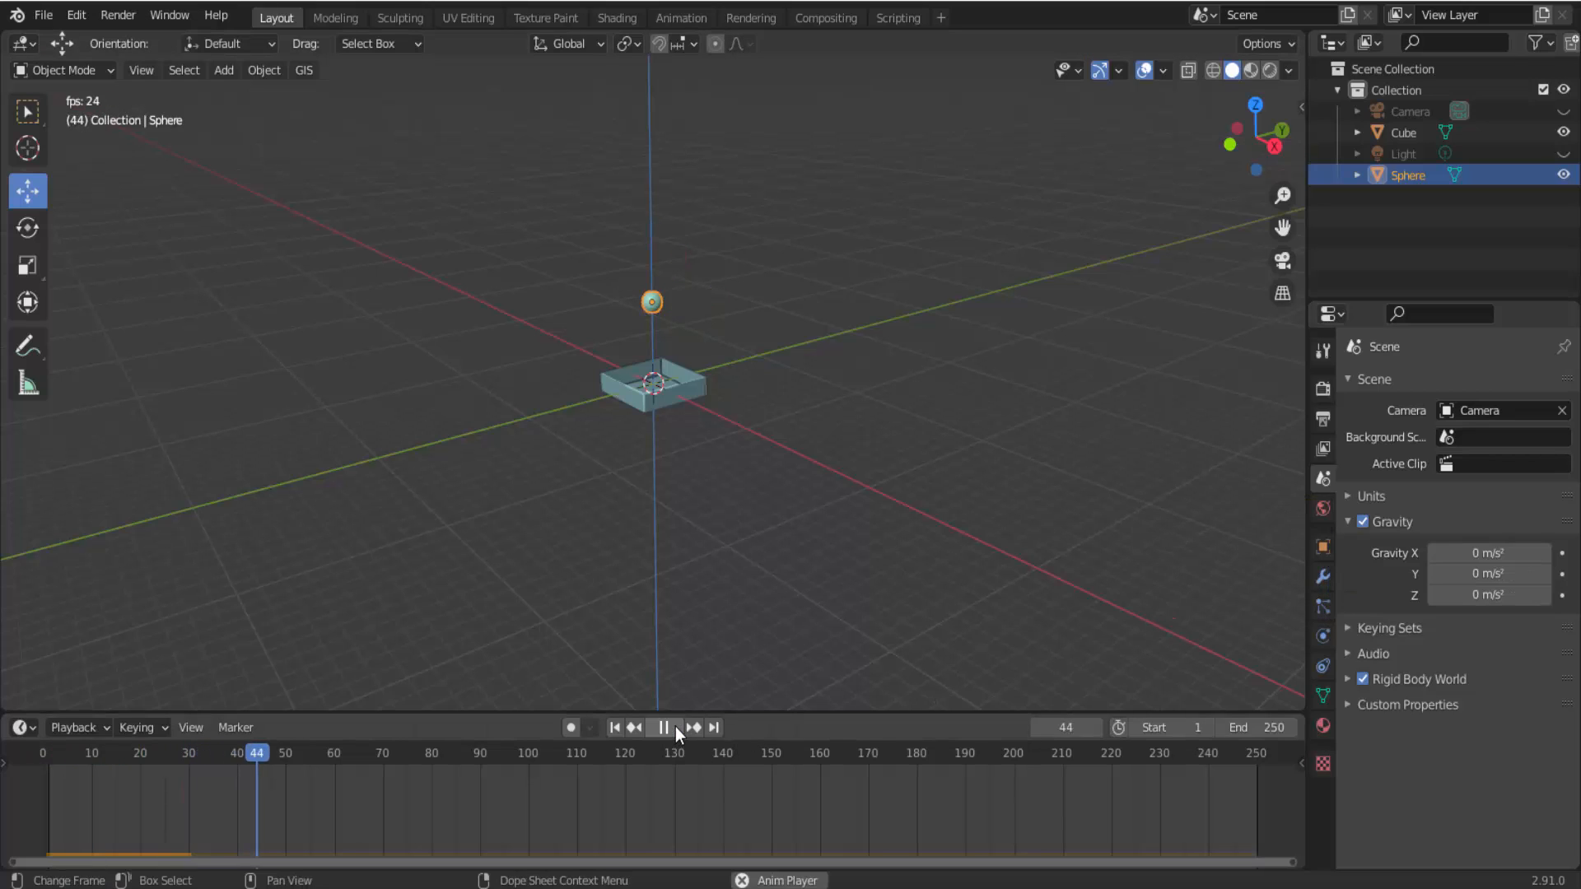
pyautogui.press('Escape')
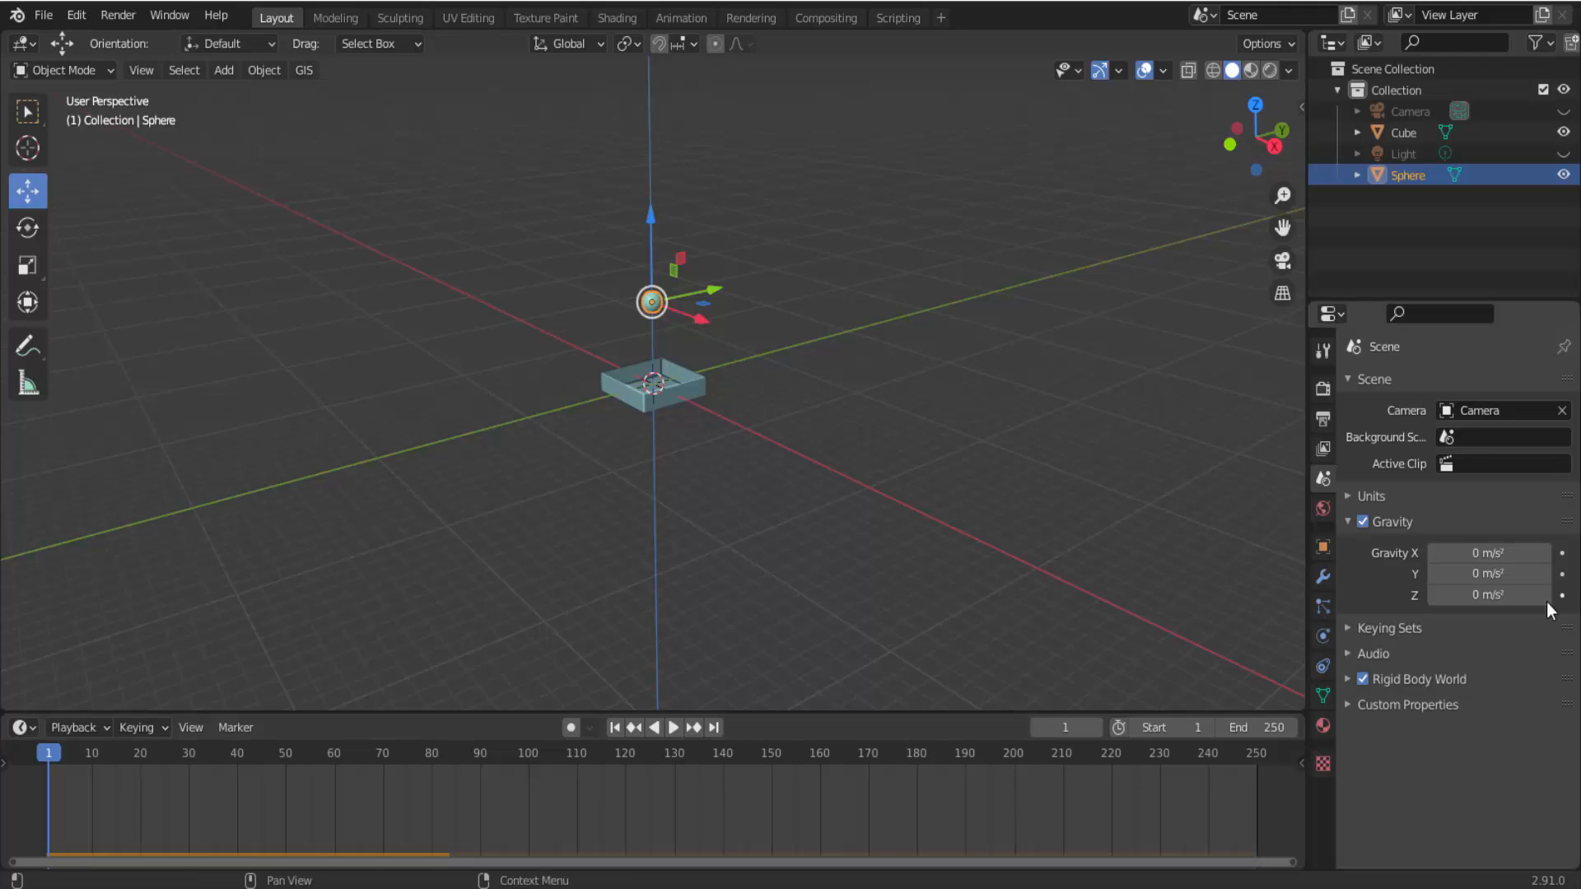
# Set the scene's Y gravity to 5 m/s², play the simulation and stop it.
pyautogui.click(1491, 573)
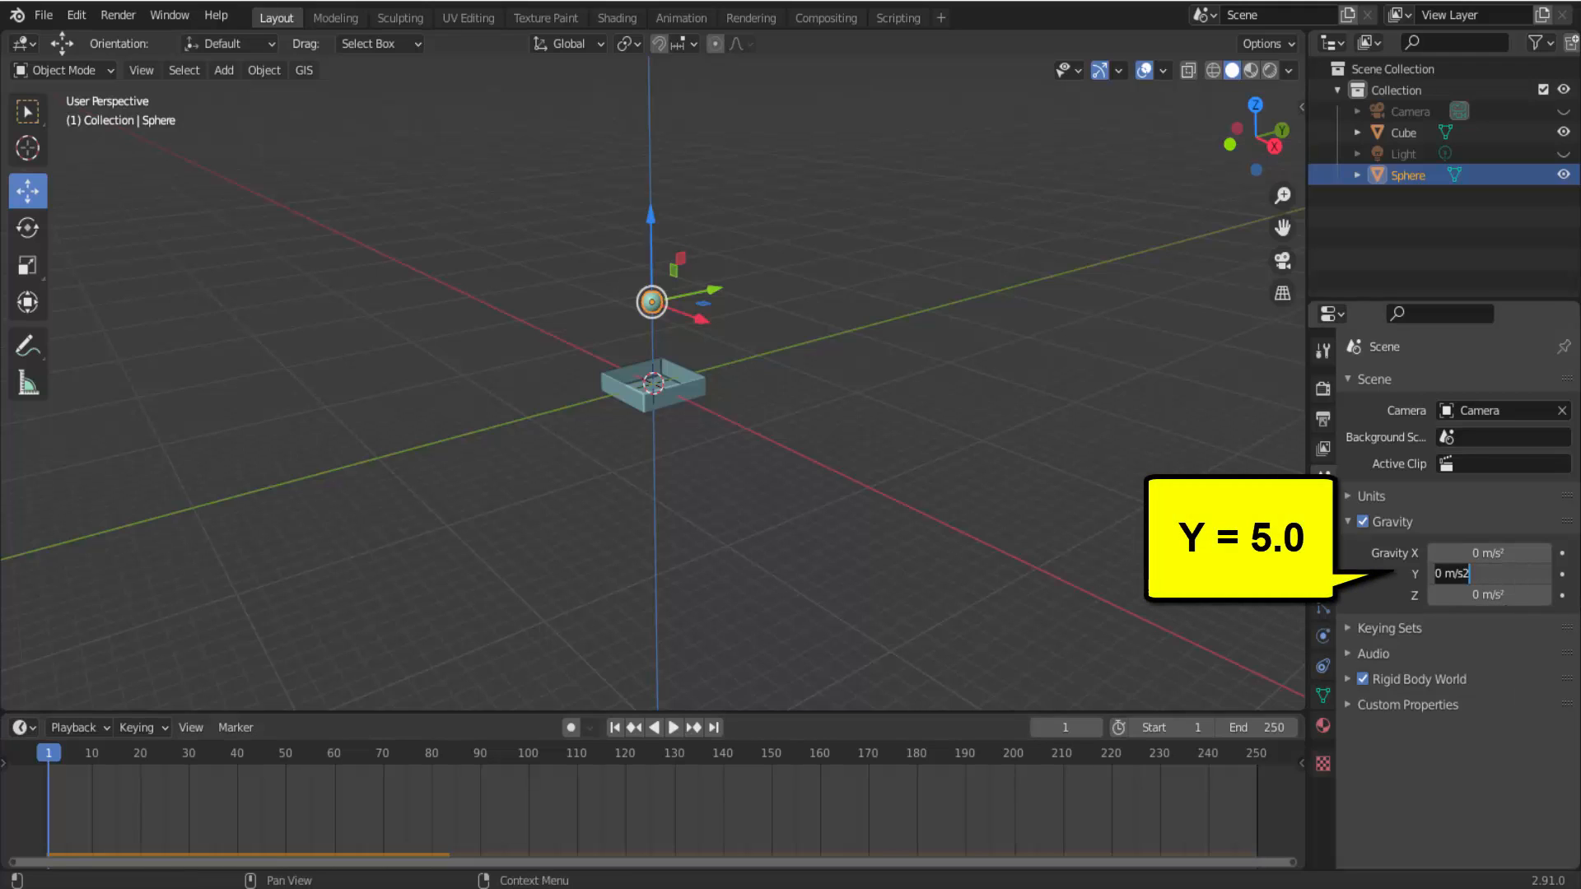
pyautogui.write('5')
pyautogui.press('Return')
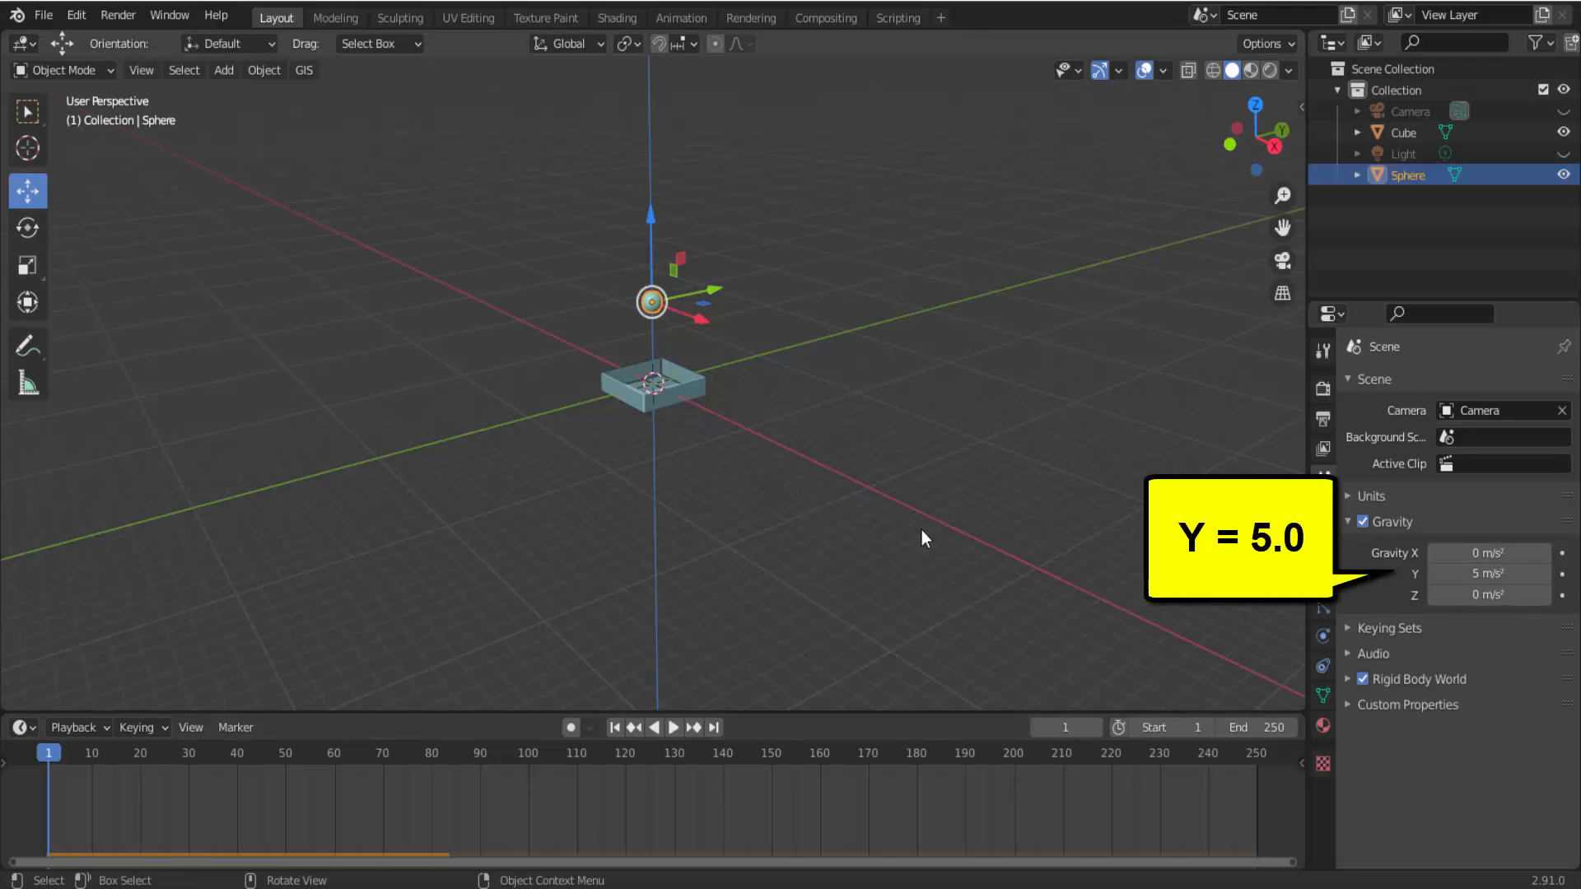
pyautogui.click(675, 728)
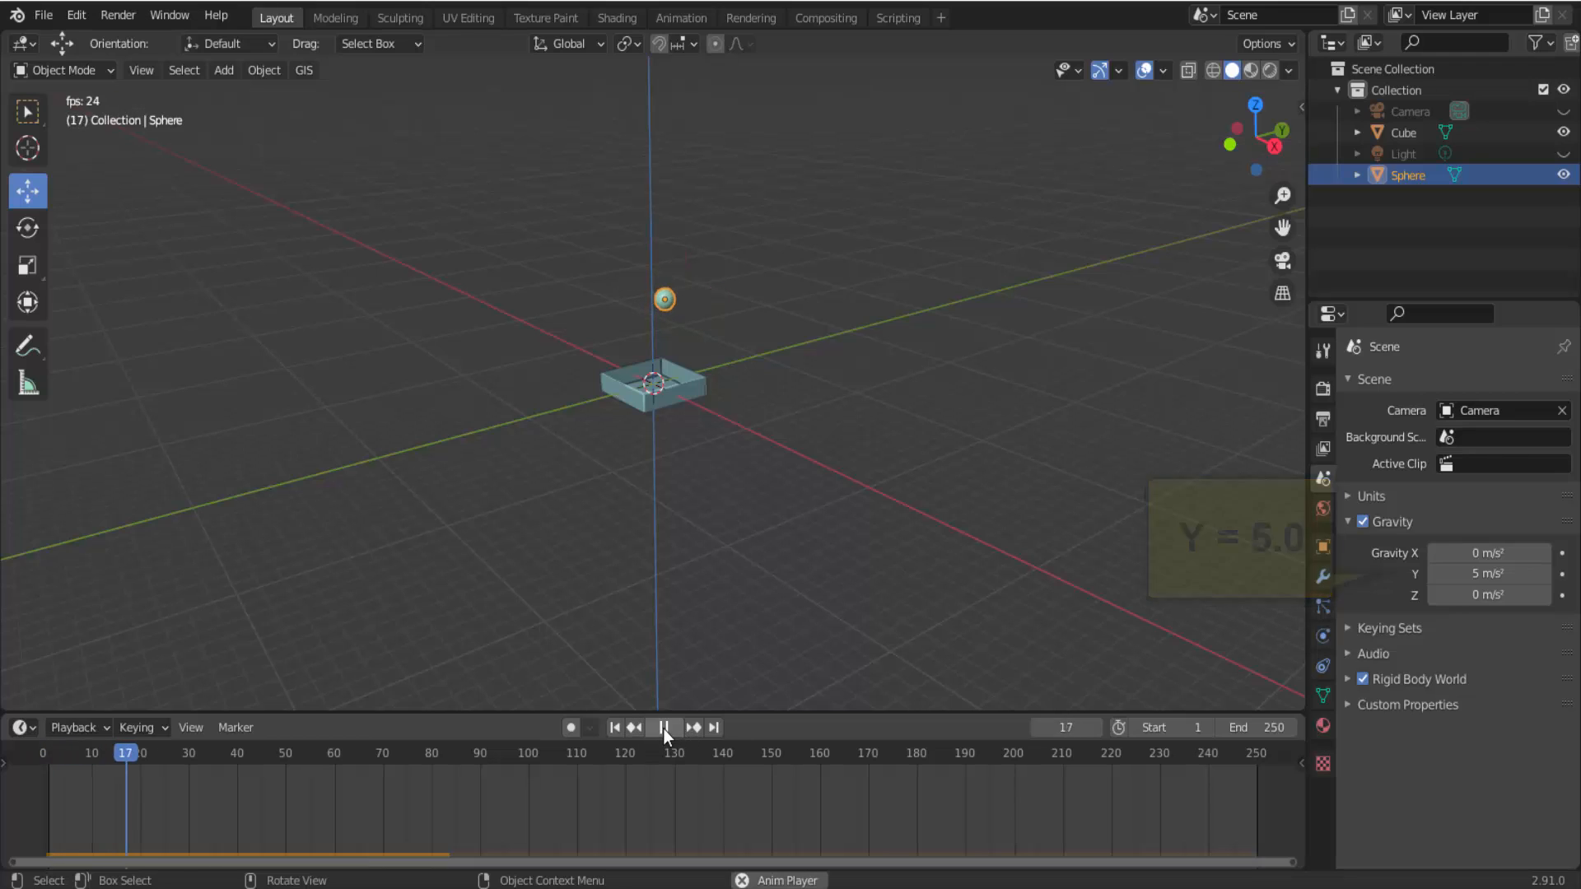
pyautogui.click(664, 729)
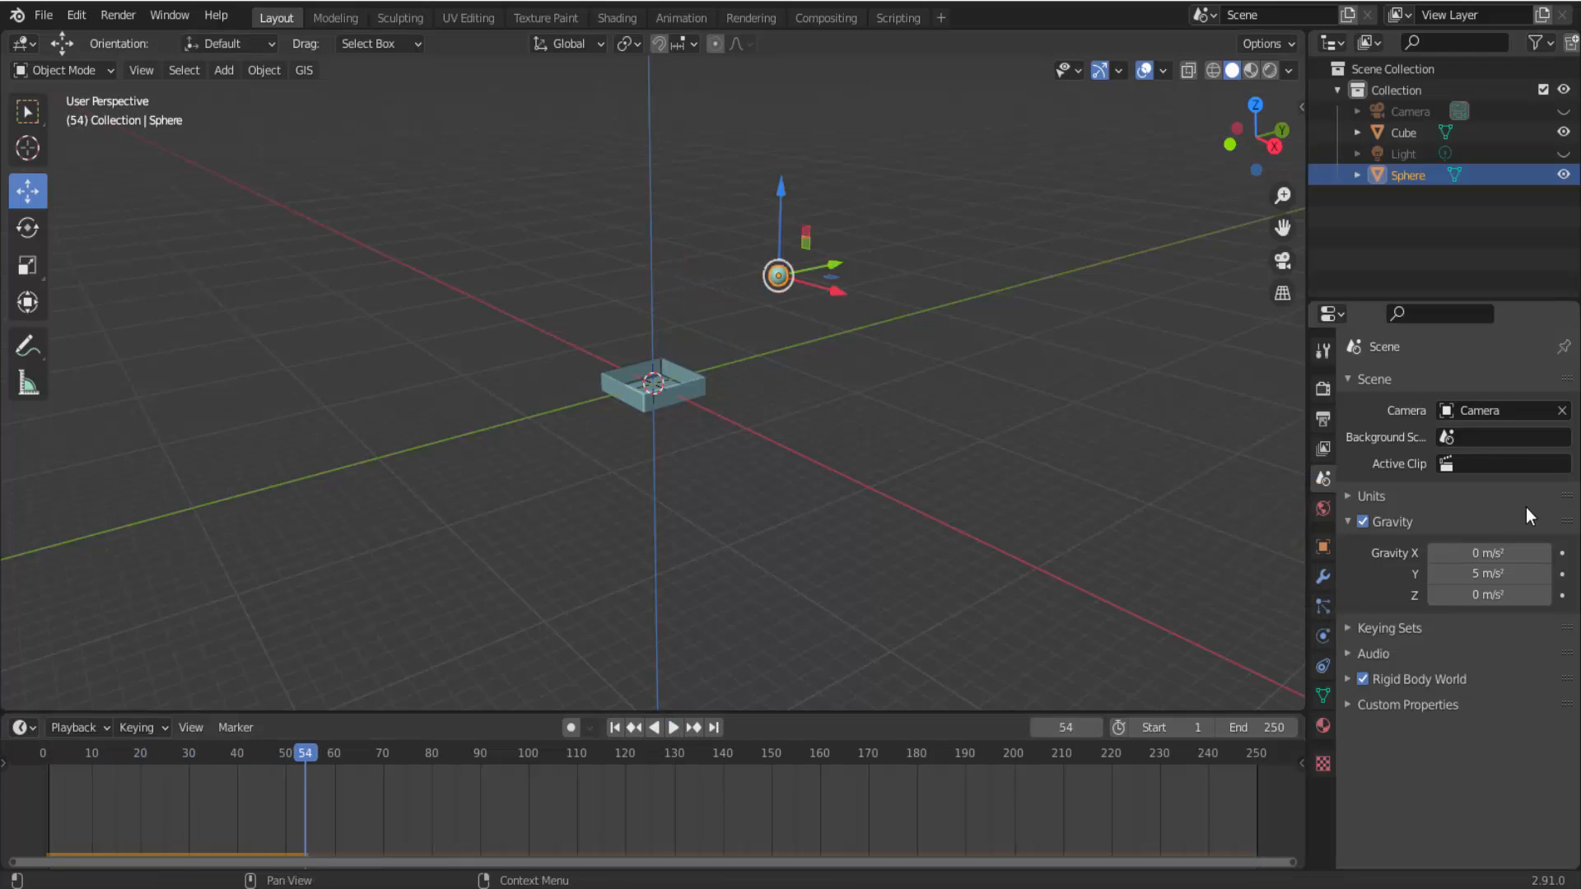
# Set the scene's Y gravity to -3 m/s².
pyautogui.click(1488, 573)
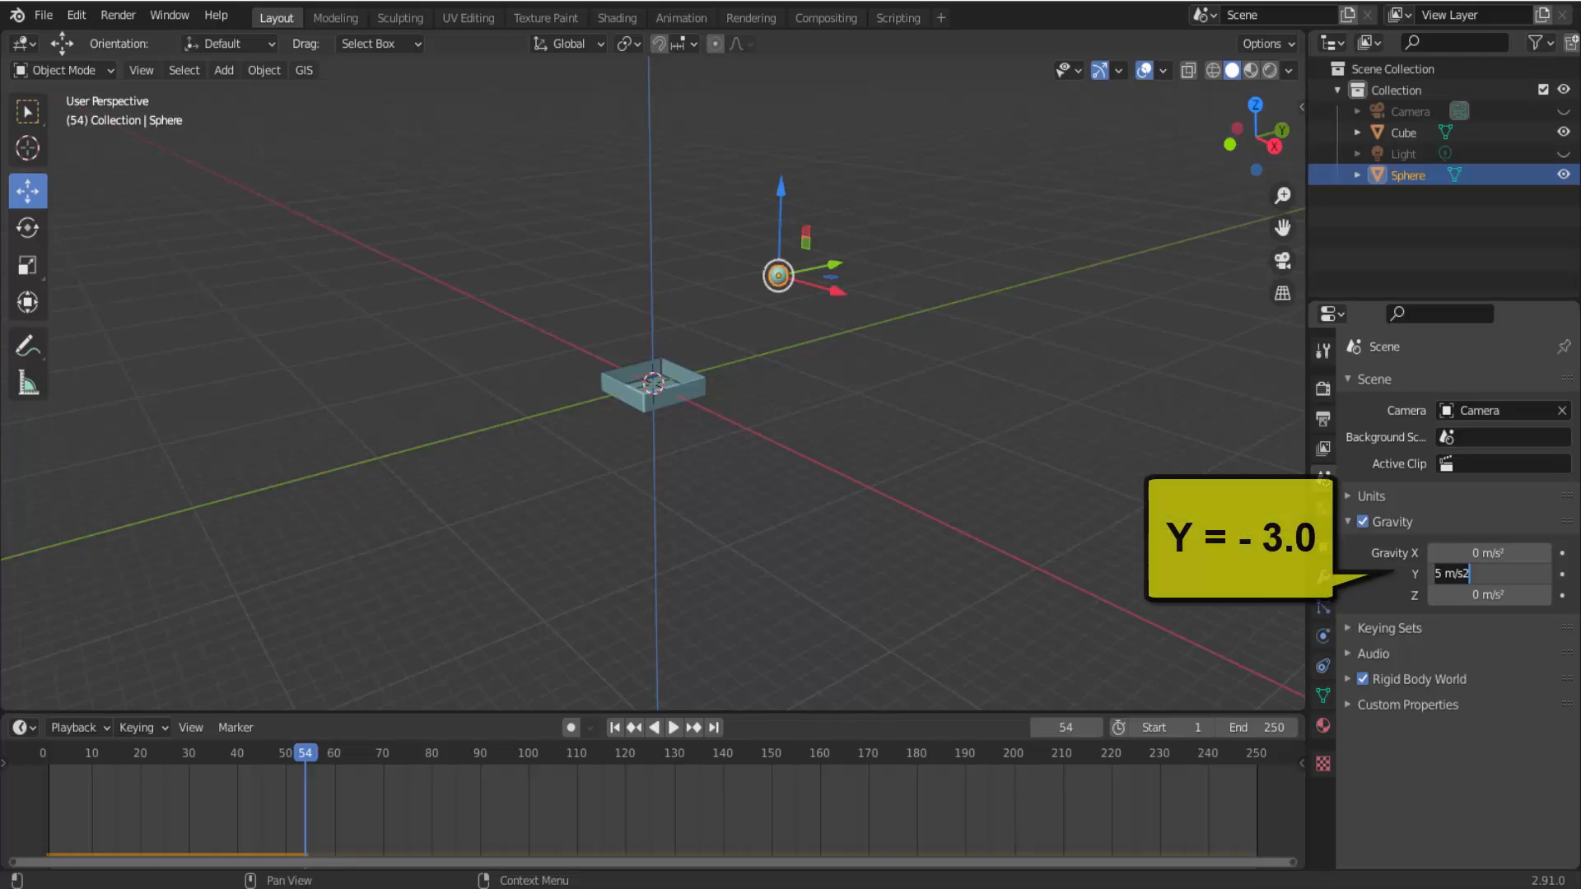
pyautogui.write('-3')
pyautogui.press('Return')
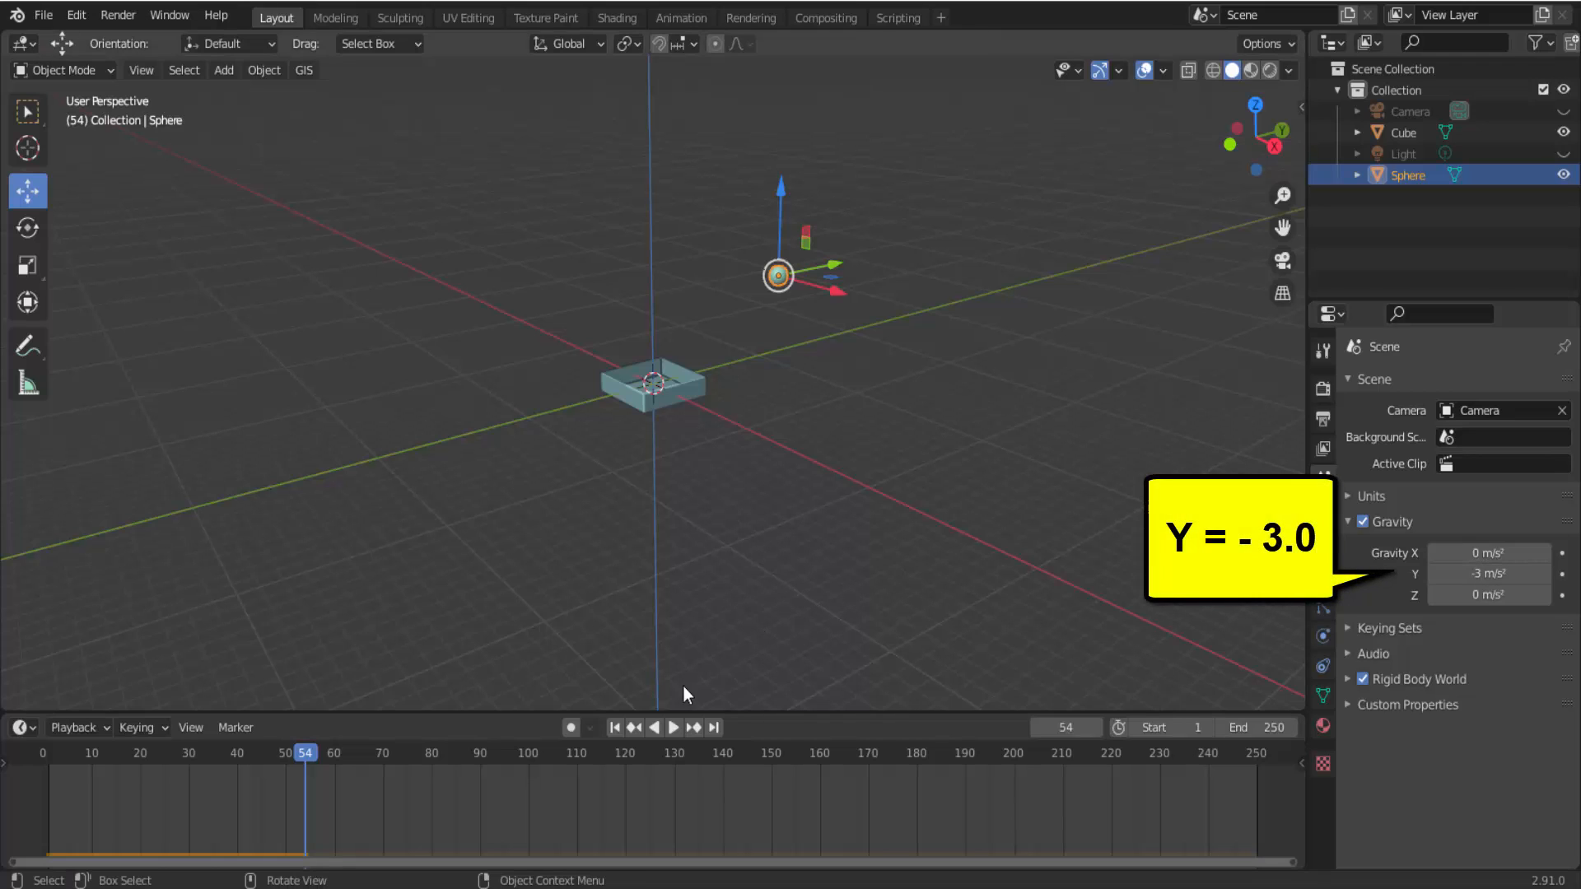
# Play the simulation from frame 1 twice with the negative Y gravity, going back to frame 1 after each run.
pyautogui.click(614, 728)
pyautogui.click(673, 728)
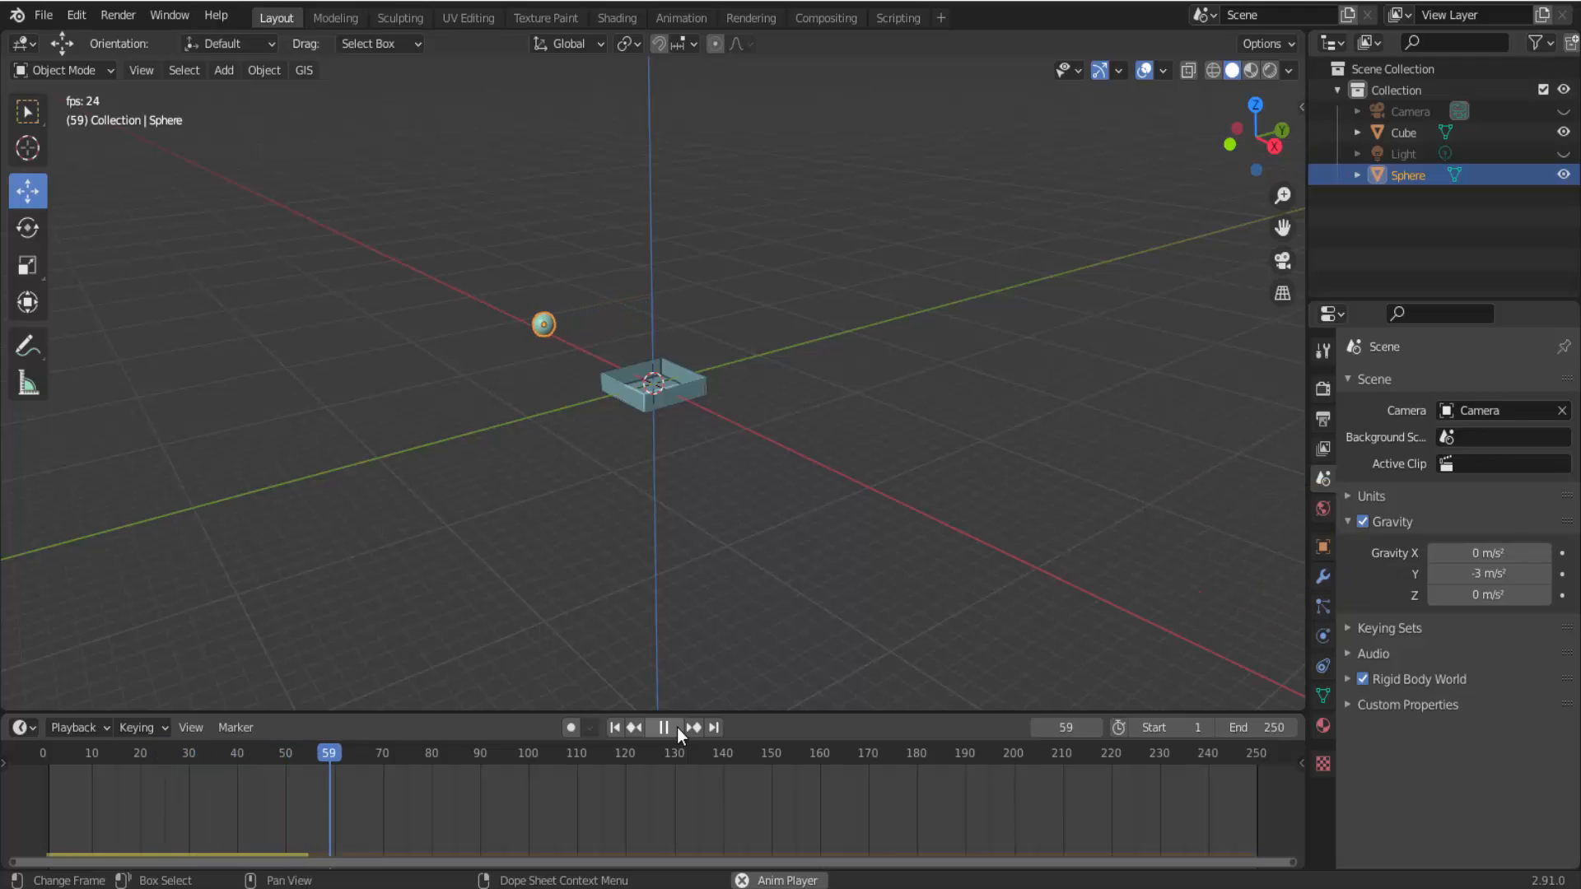
pyautogui.click(675, 728)
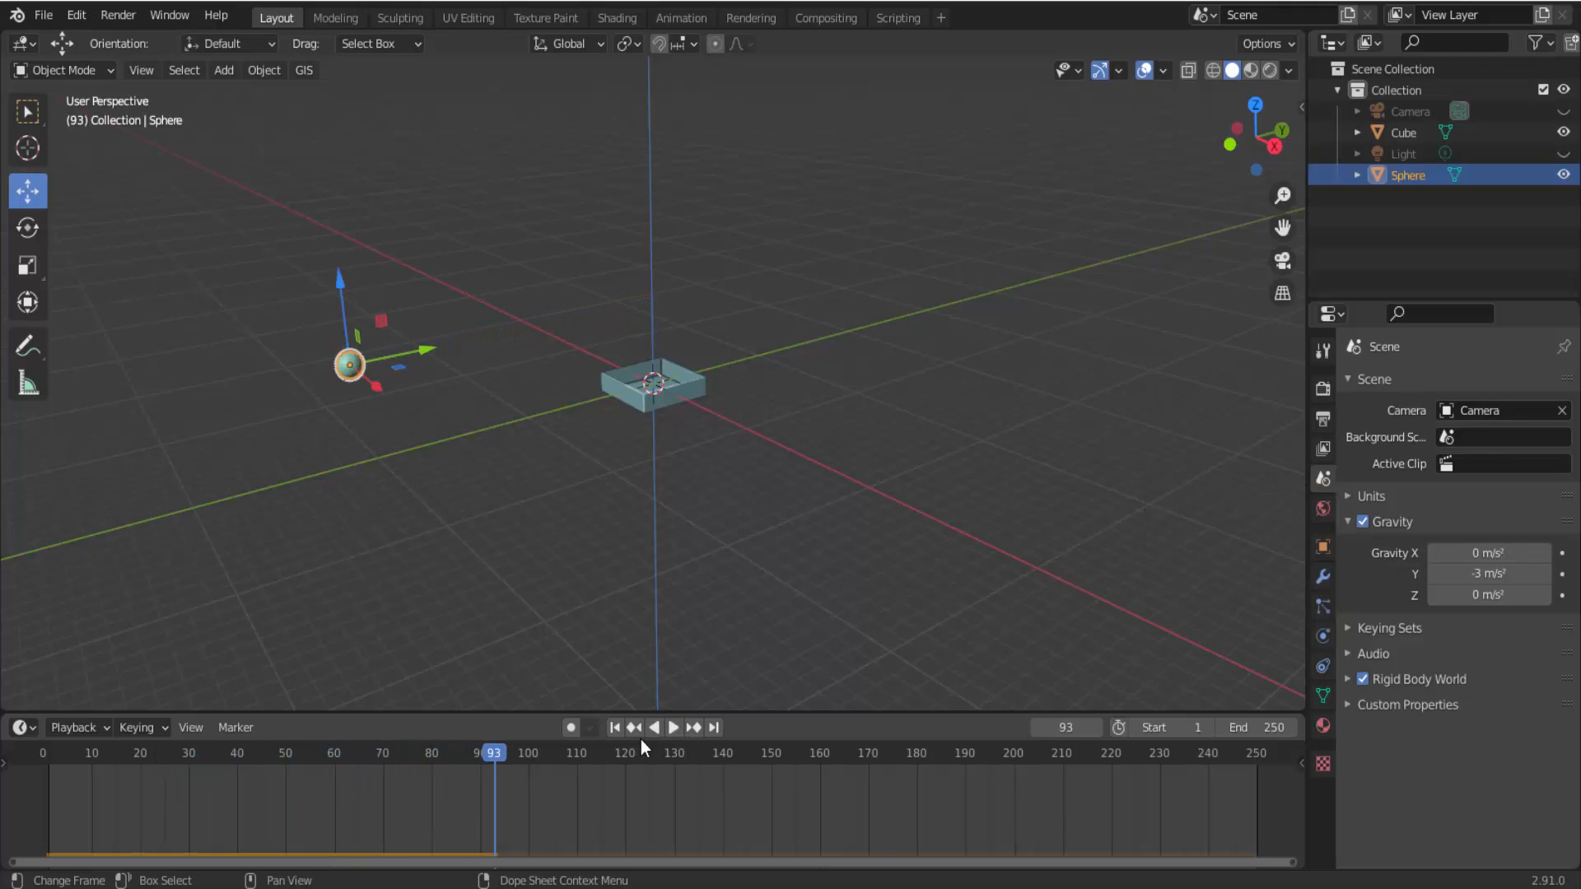
pyautogui.click(619, 731)
pyautogui.click(675, 729)
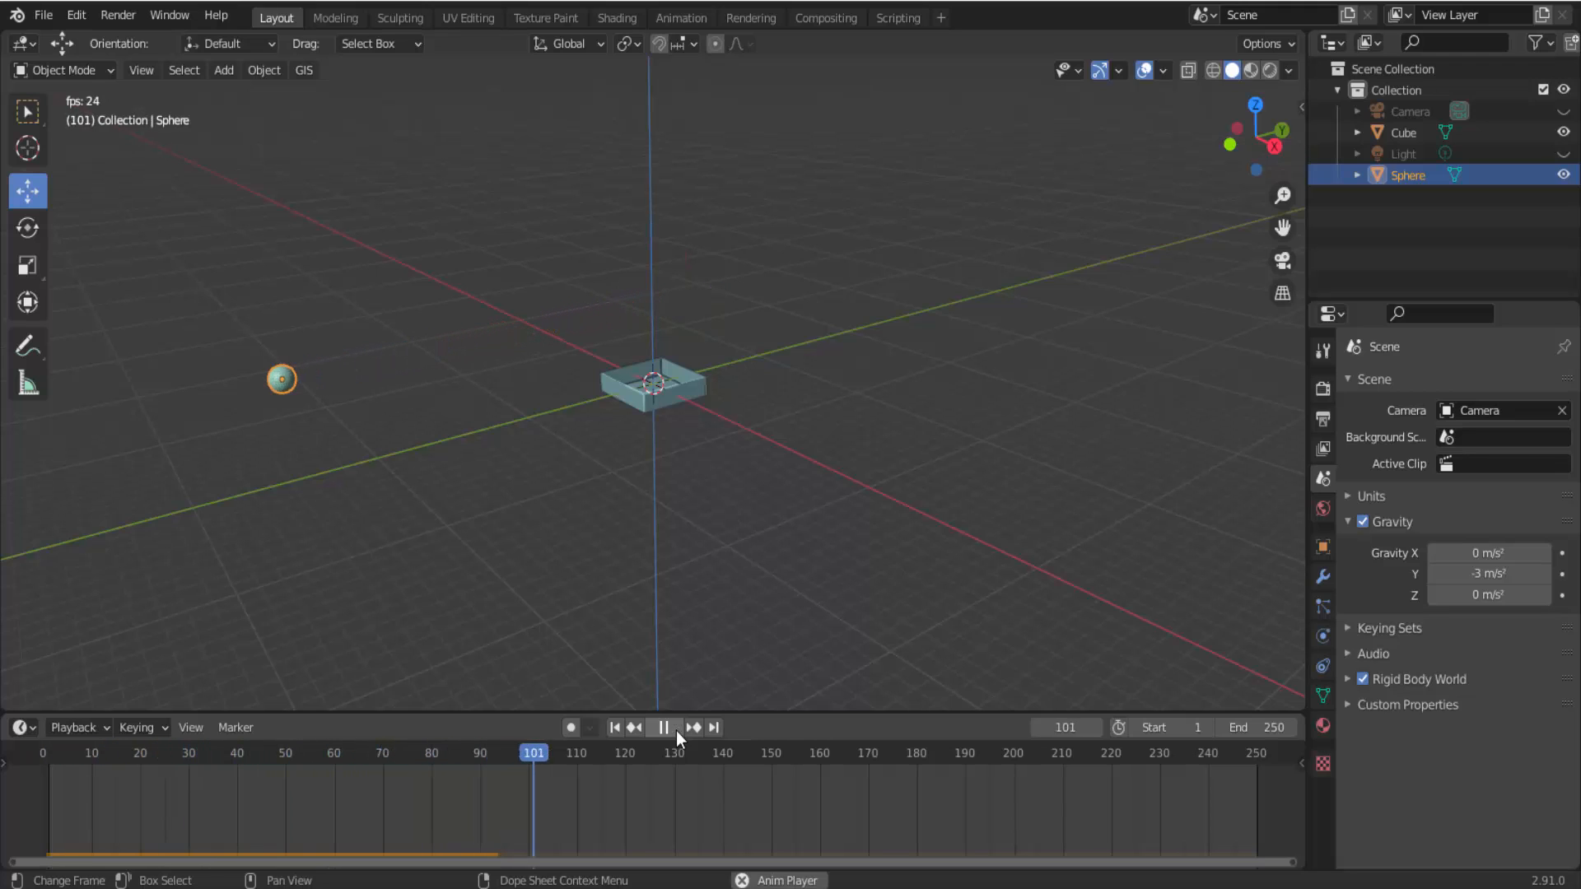
pyautogui.press('Escape')
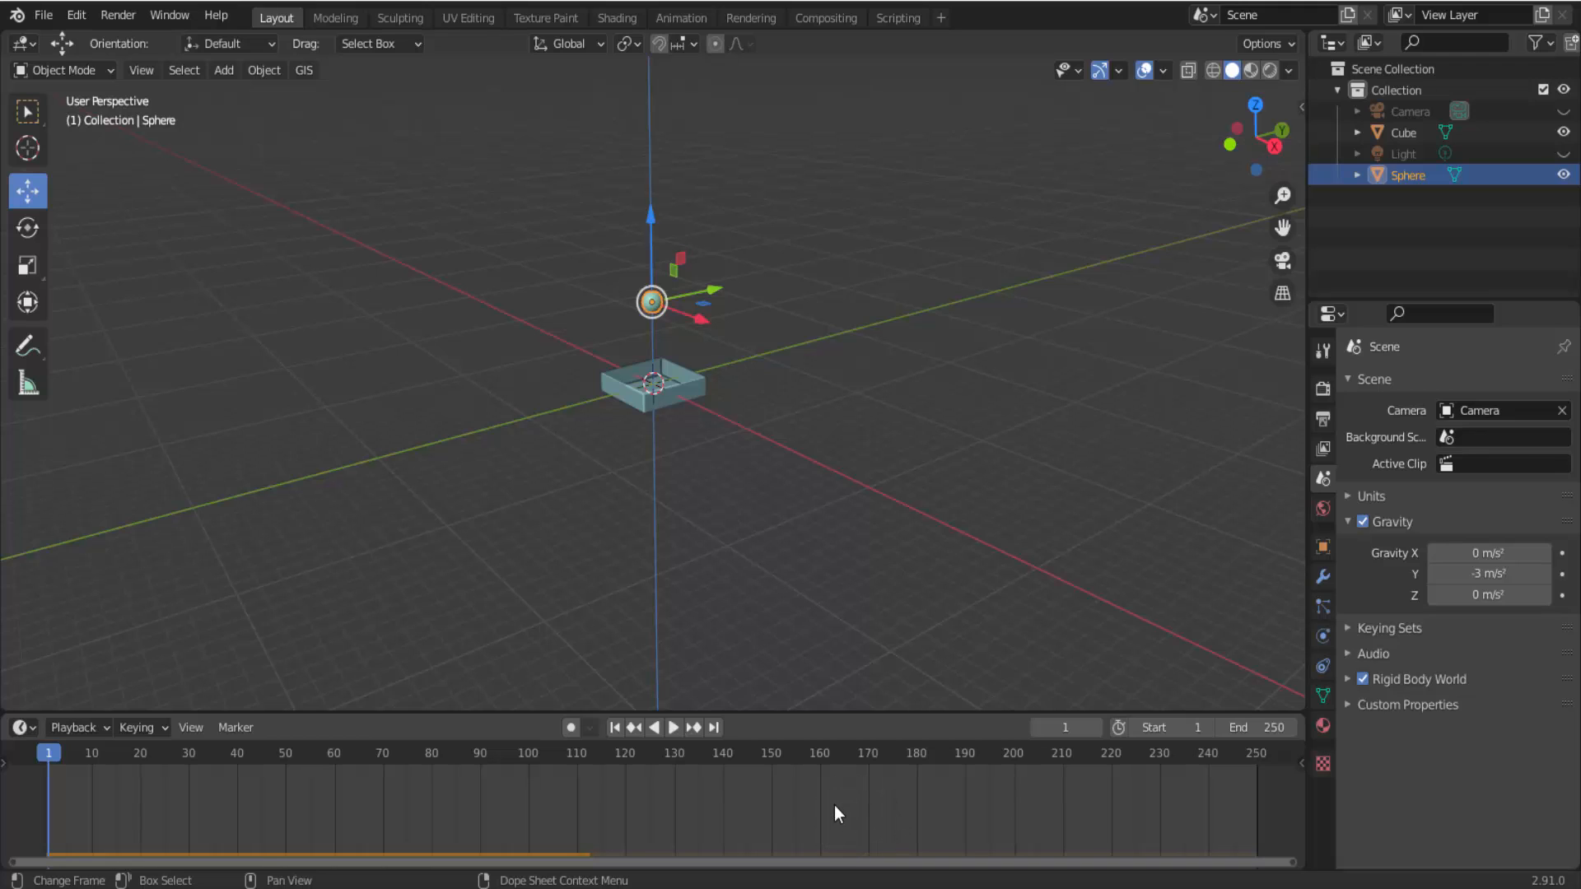
# Set the keyframe interpolation in the timeline to Linear.
pyautogui.press('t')
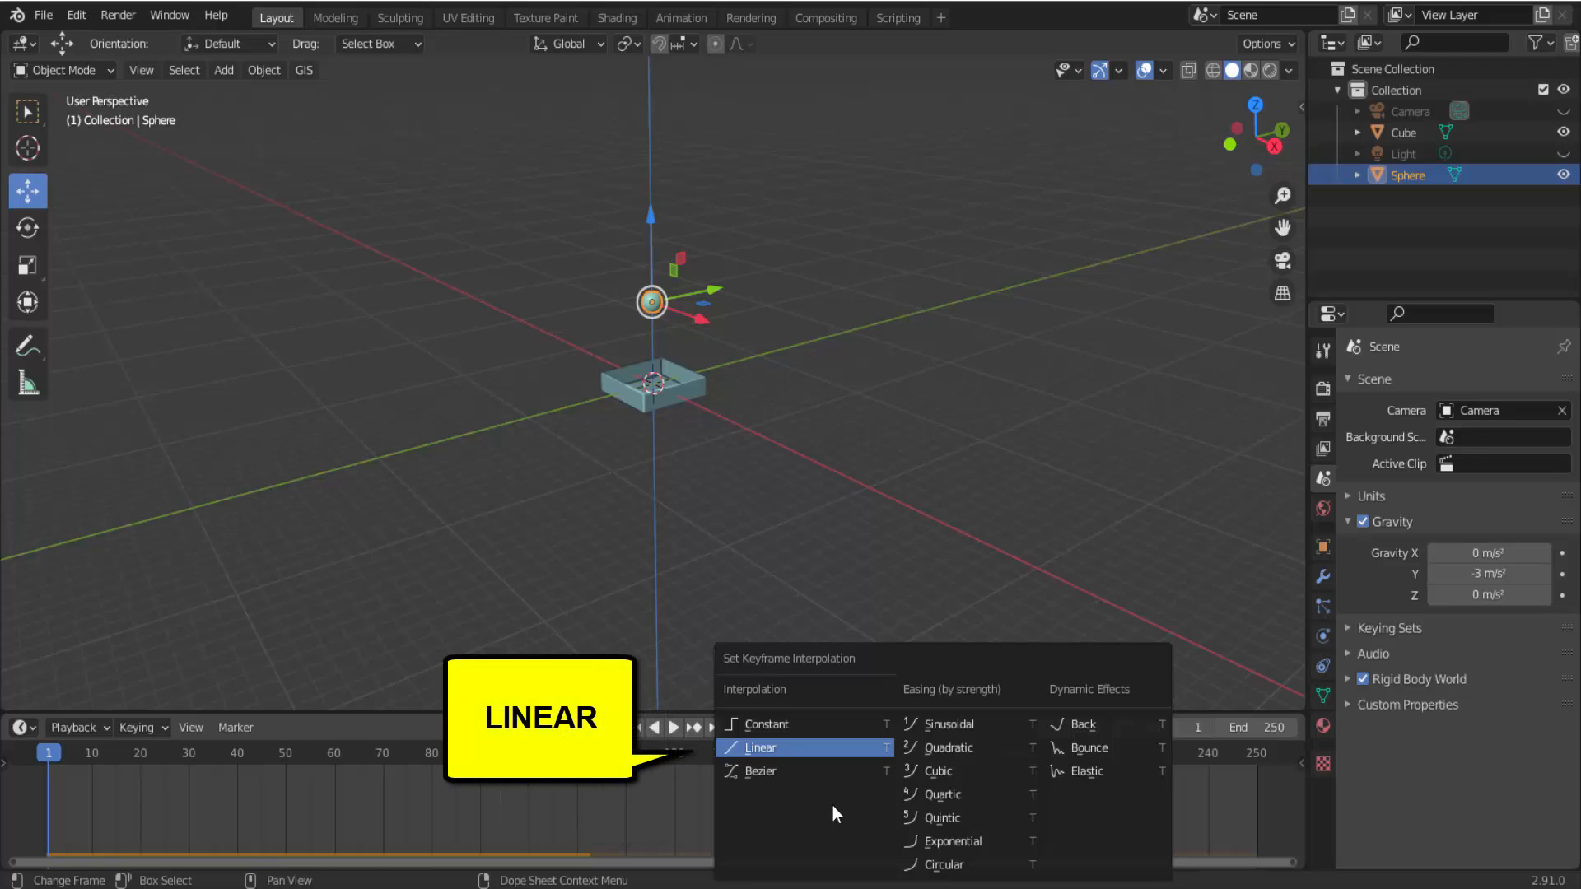
pyautogui.click(817, 748)
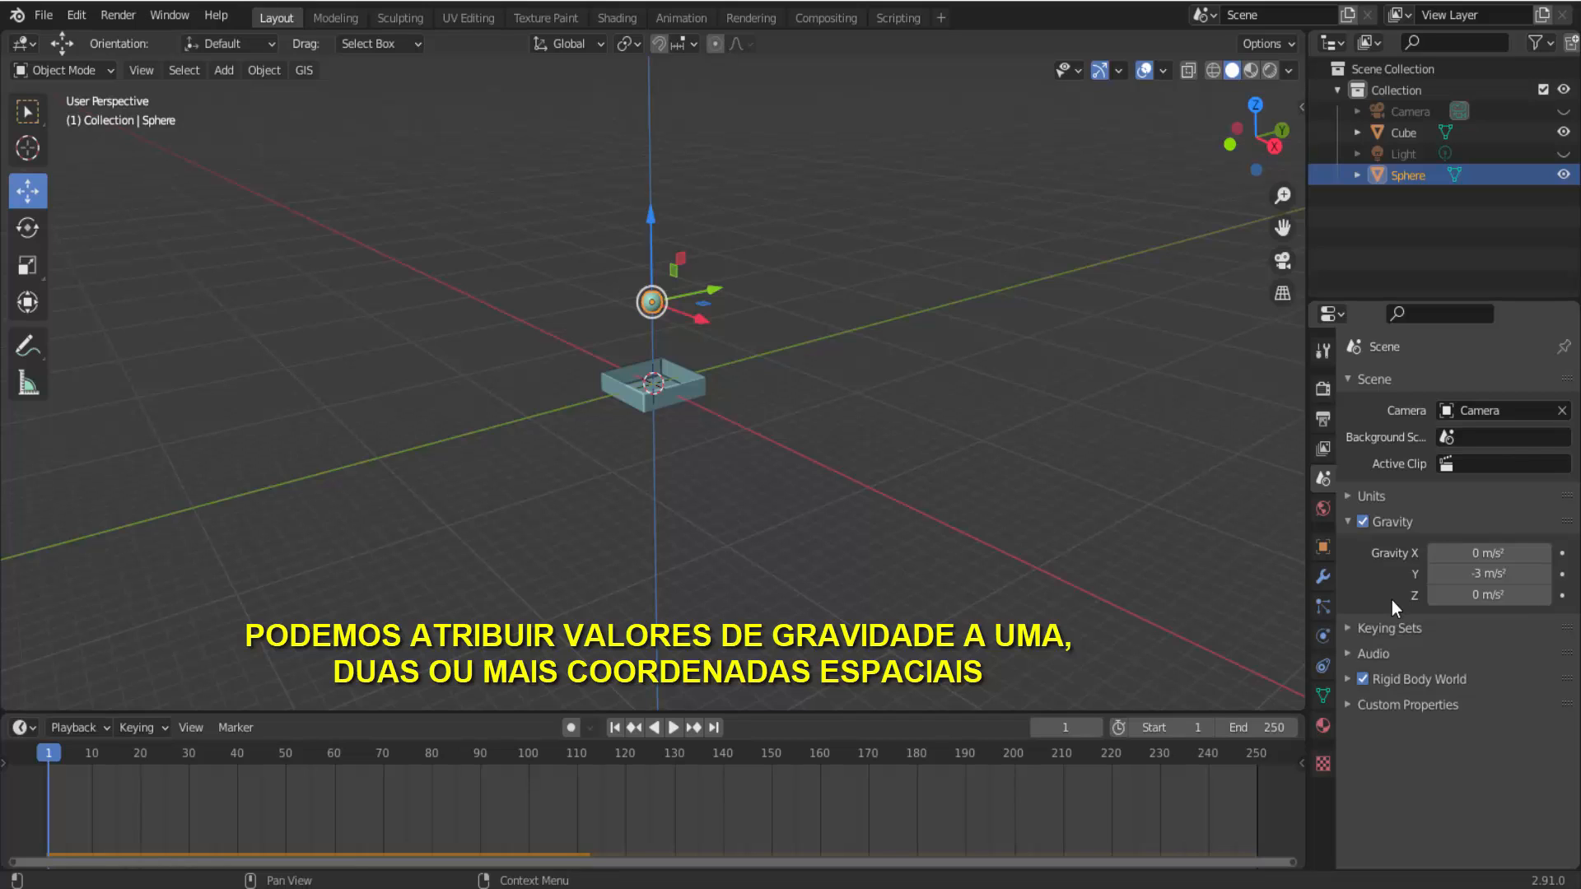
# Set the scene's Z gravity to 6 m/s² alongside the negative Y gravity, play the simulation and stop it.
pyautogui.click(1473, 594)
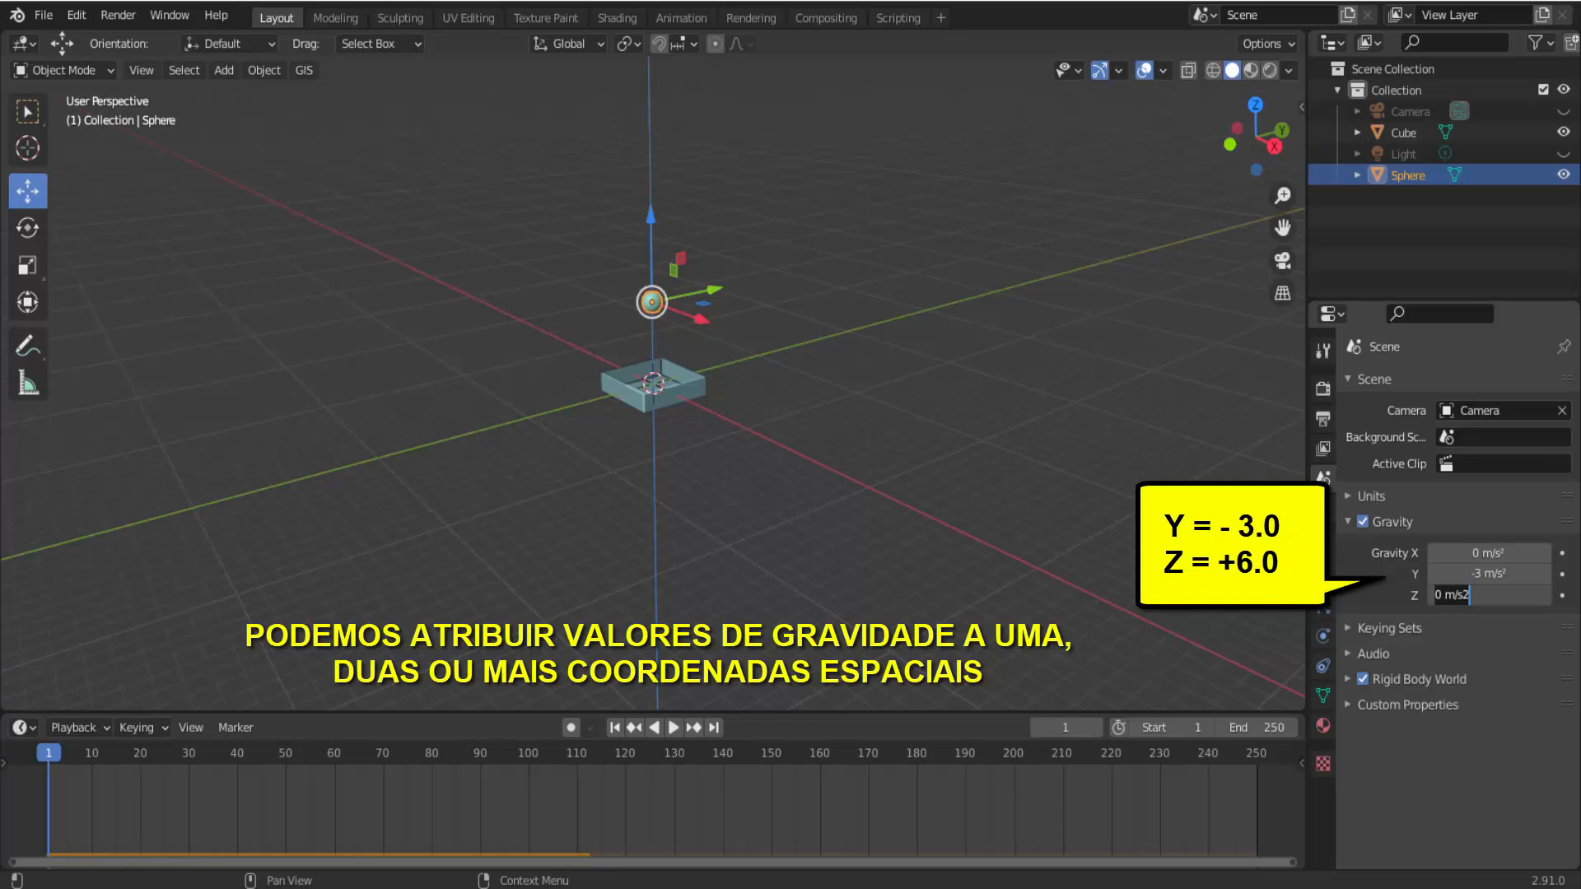
pyautogui.hotkey('ctrl', 'a')
pyautogui.write('6')
pyautogui.press('Return')
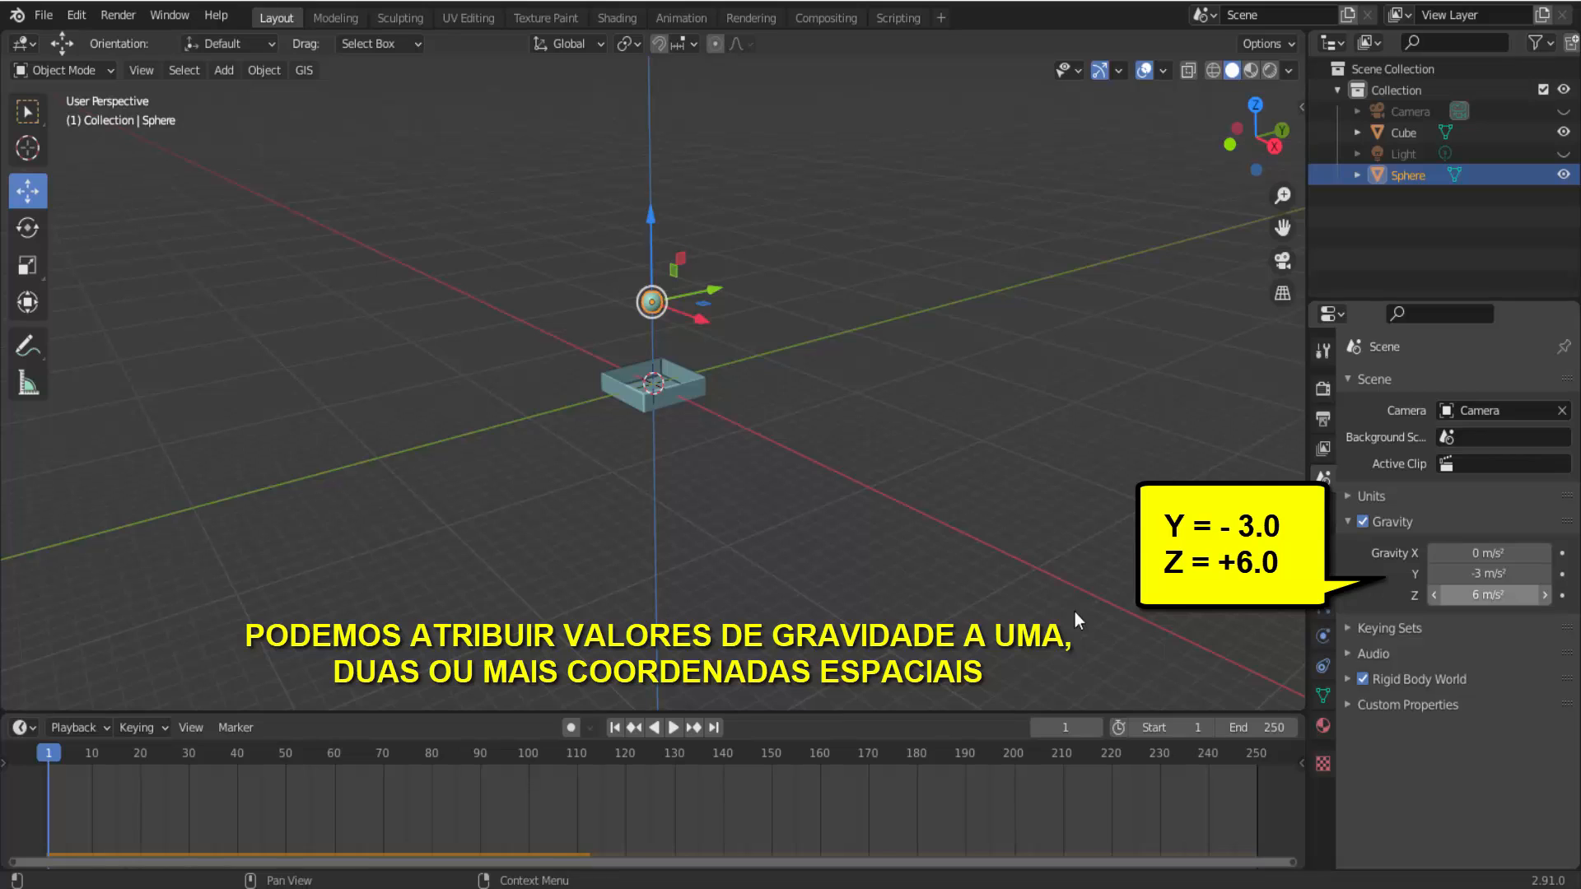
pyautogui.click(676, 725)
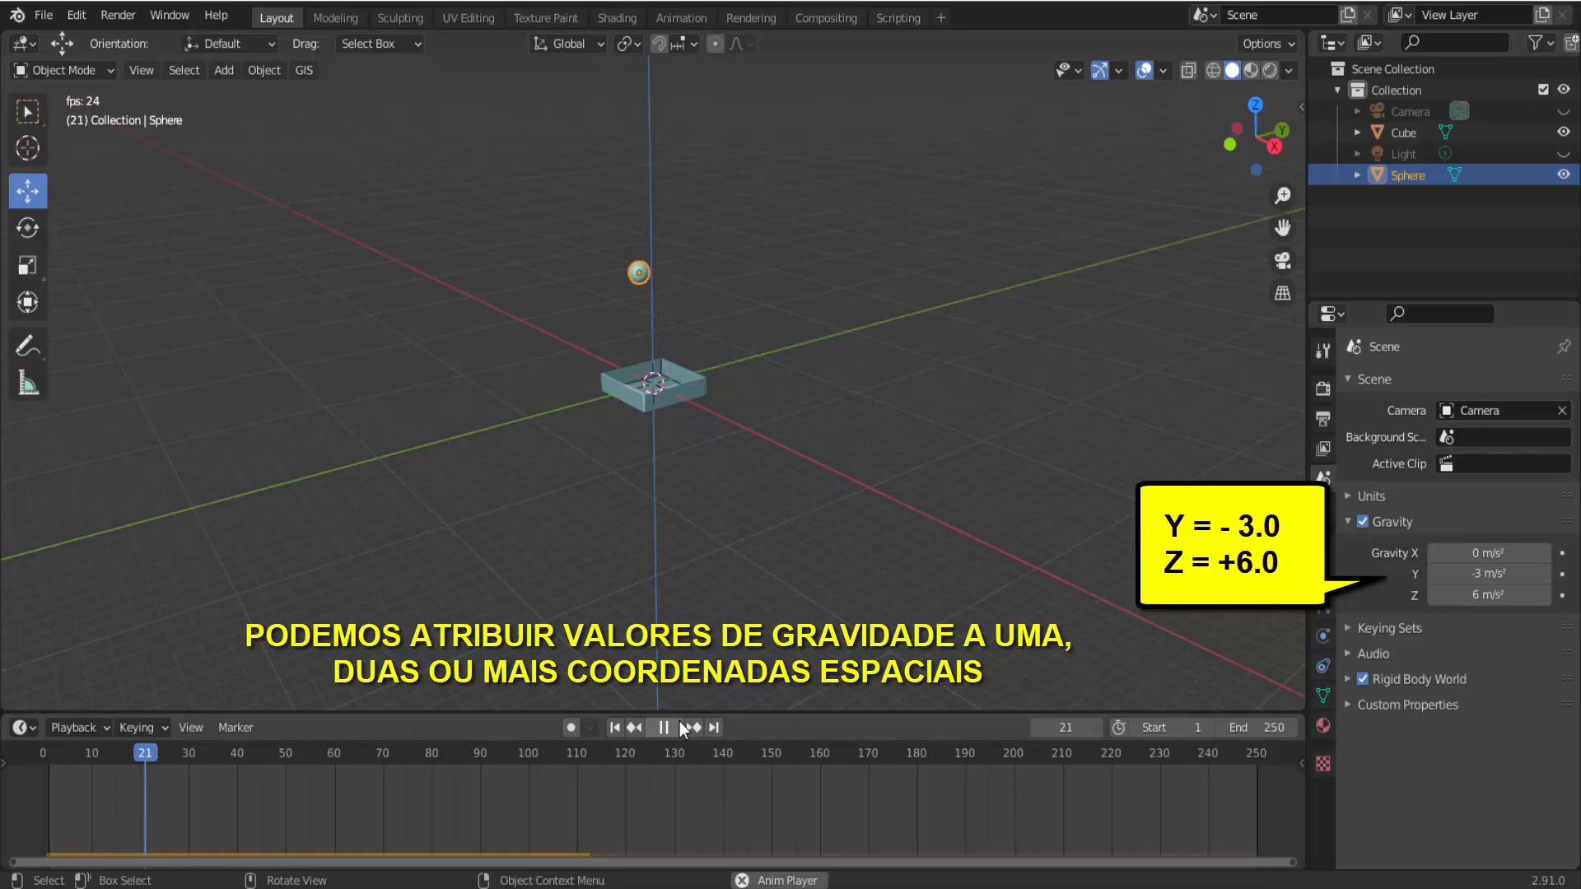
pyautogui.click(679, 724)
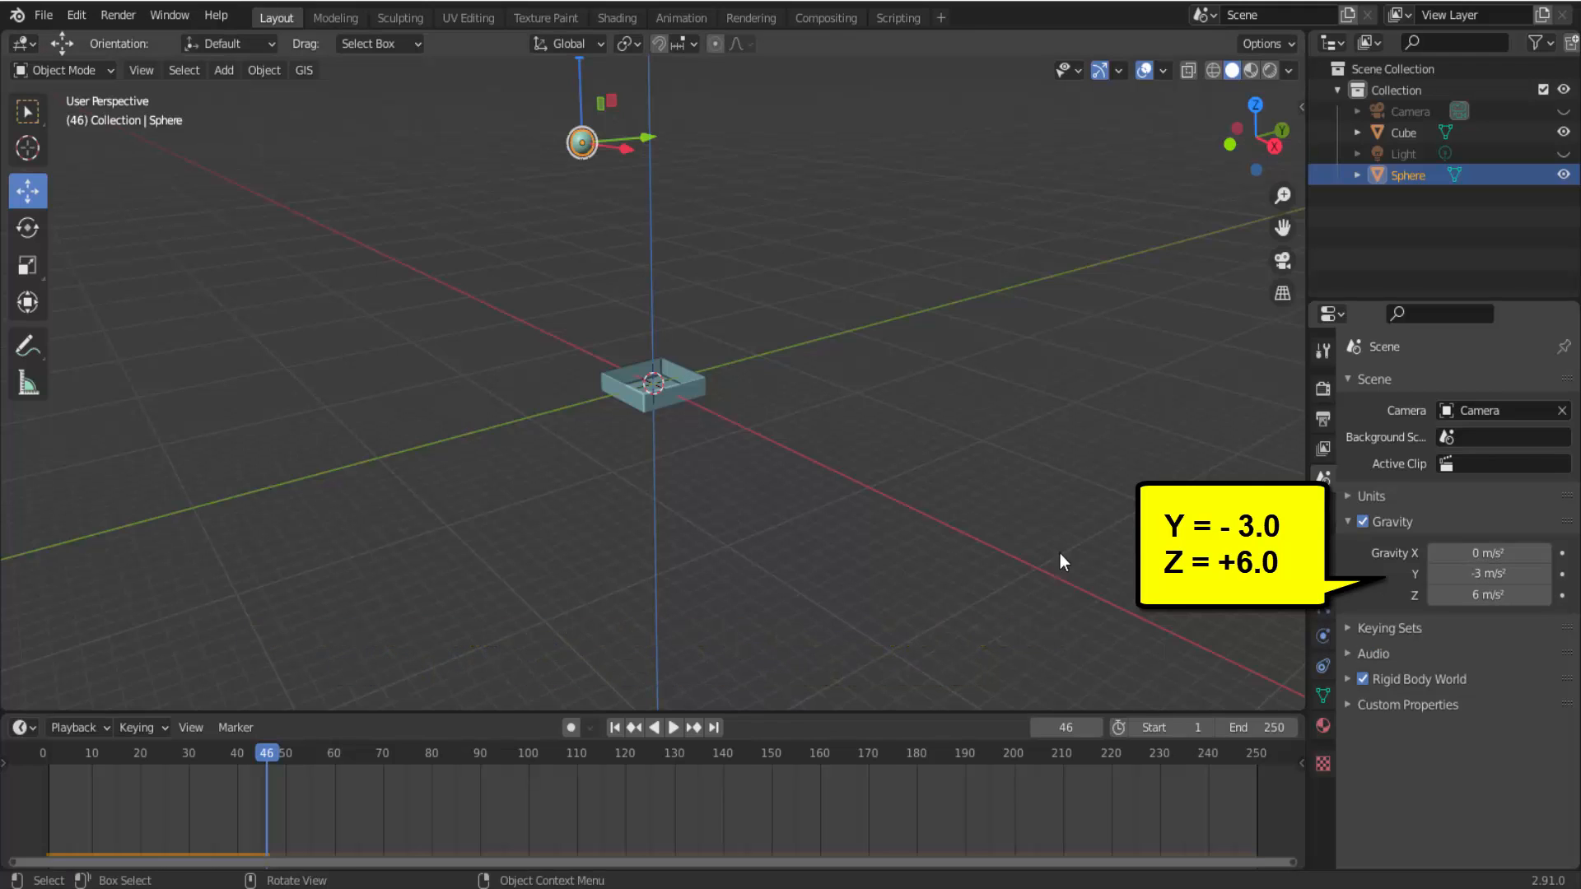
# Set the scene's gravity to 0 m/s² on X and Y and -9.8 m/s² on Z.
pyautogui.click(1489, 553)
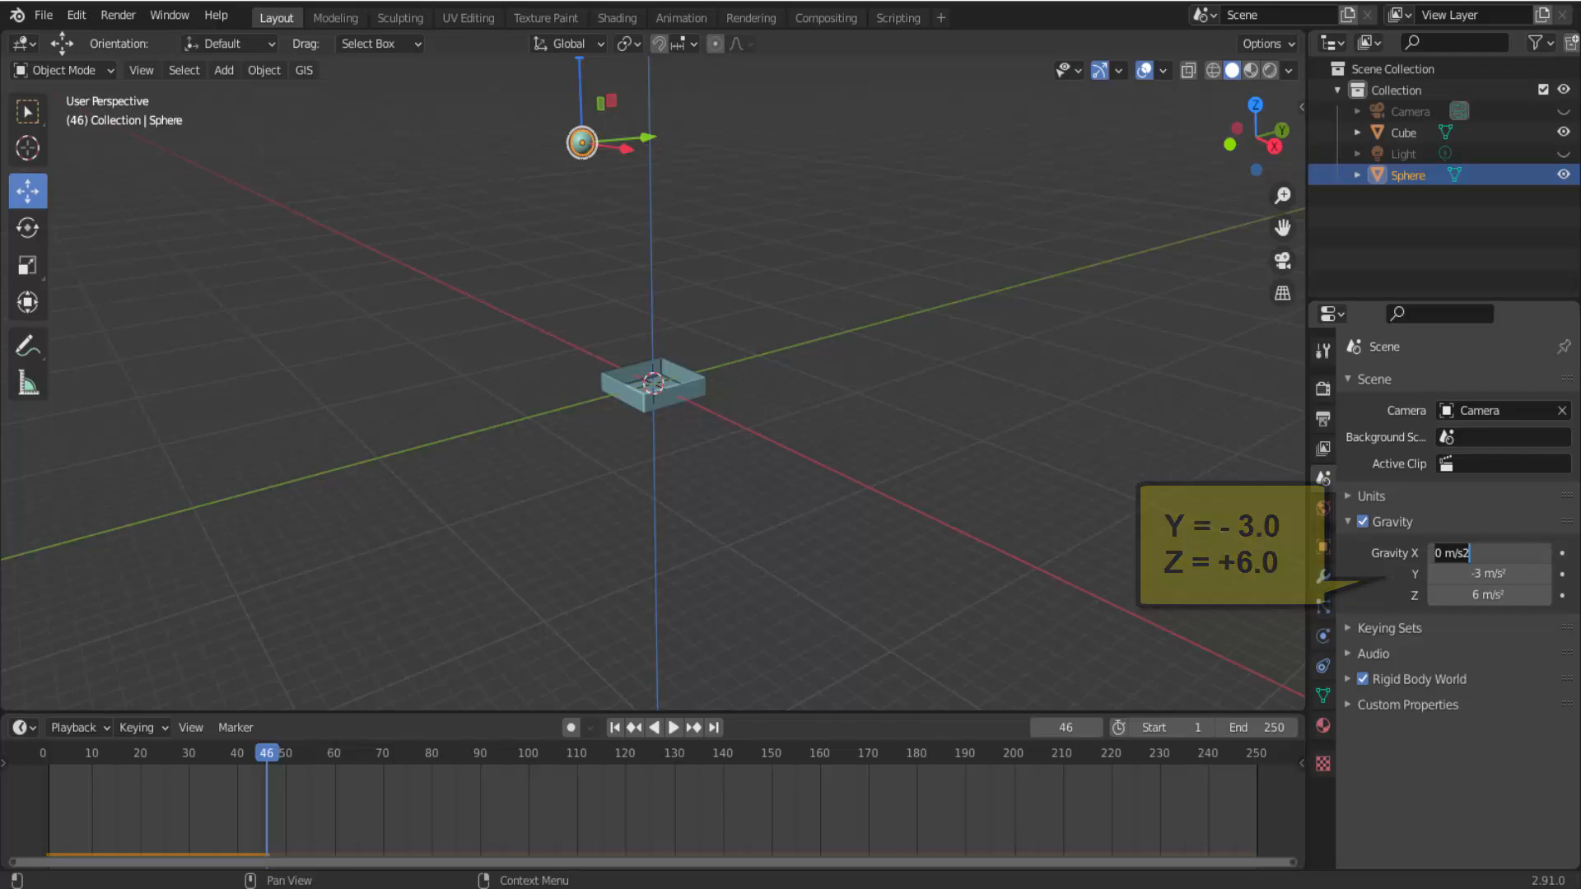
pyautogui.press('Return')
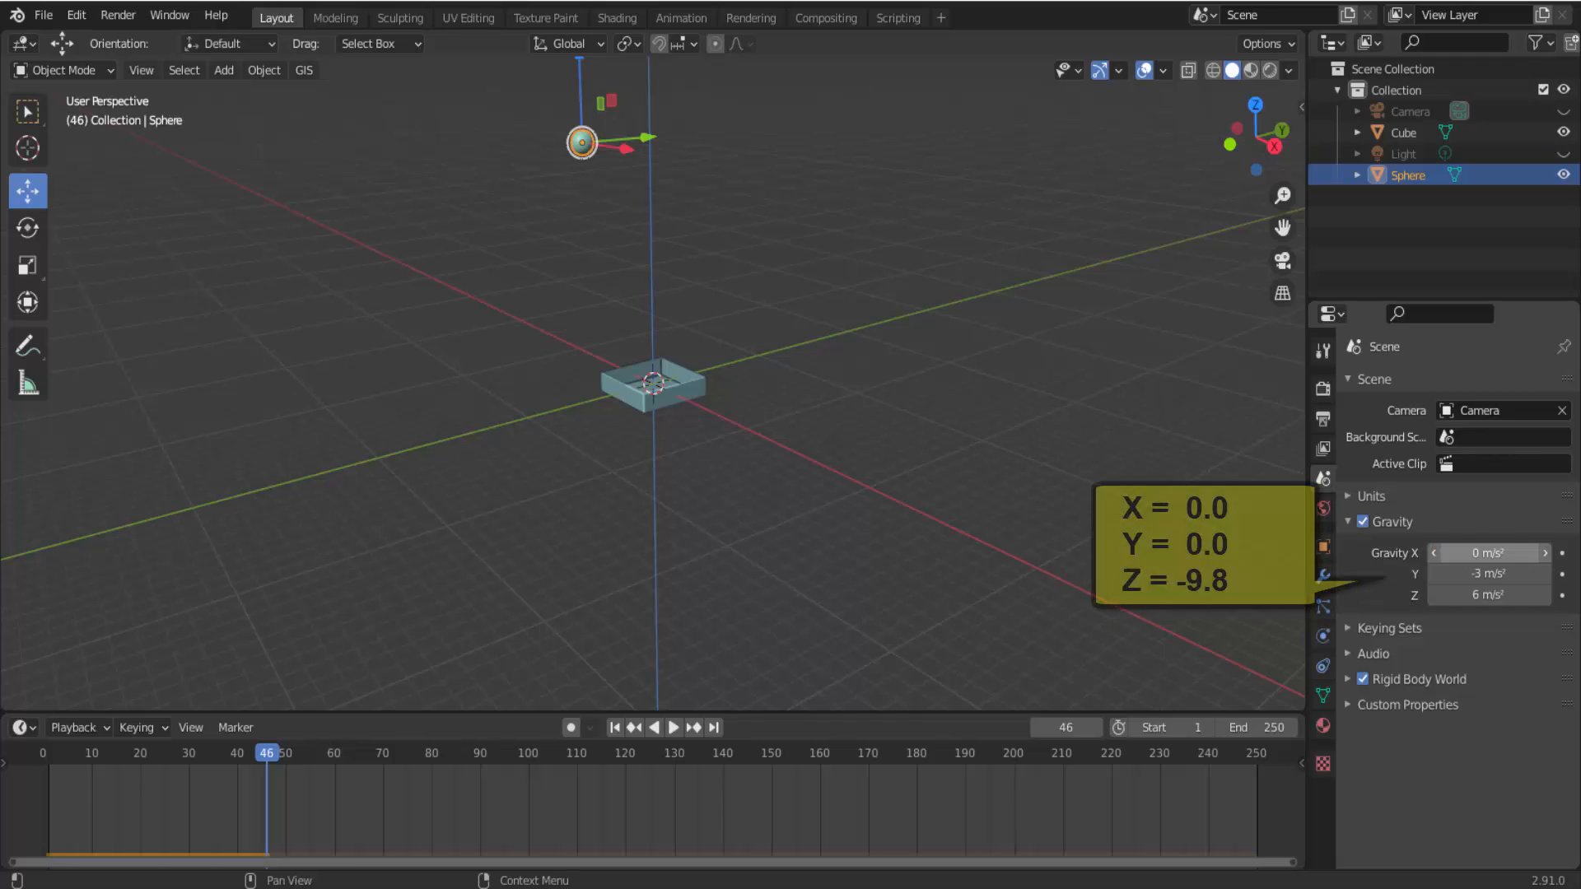
pyautogui.click(1468, 574)
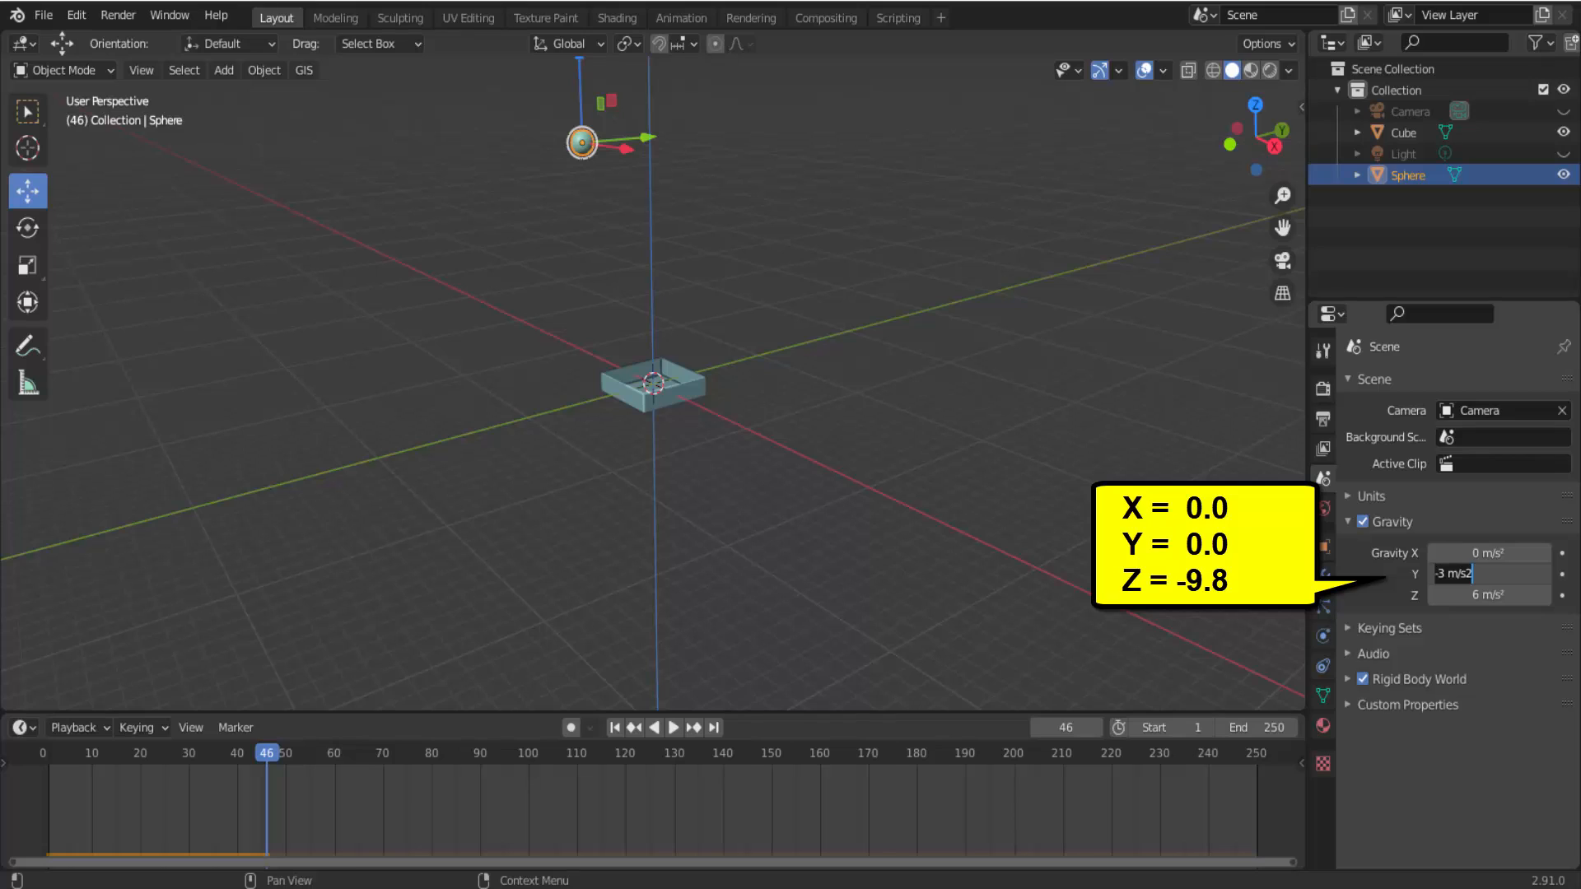
pyautogui.write('0')
pyautogui.press('Return')
pyautogui.click(1464, 594)
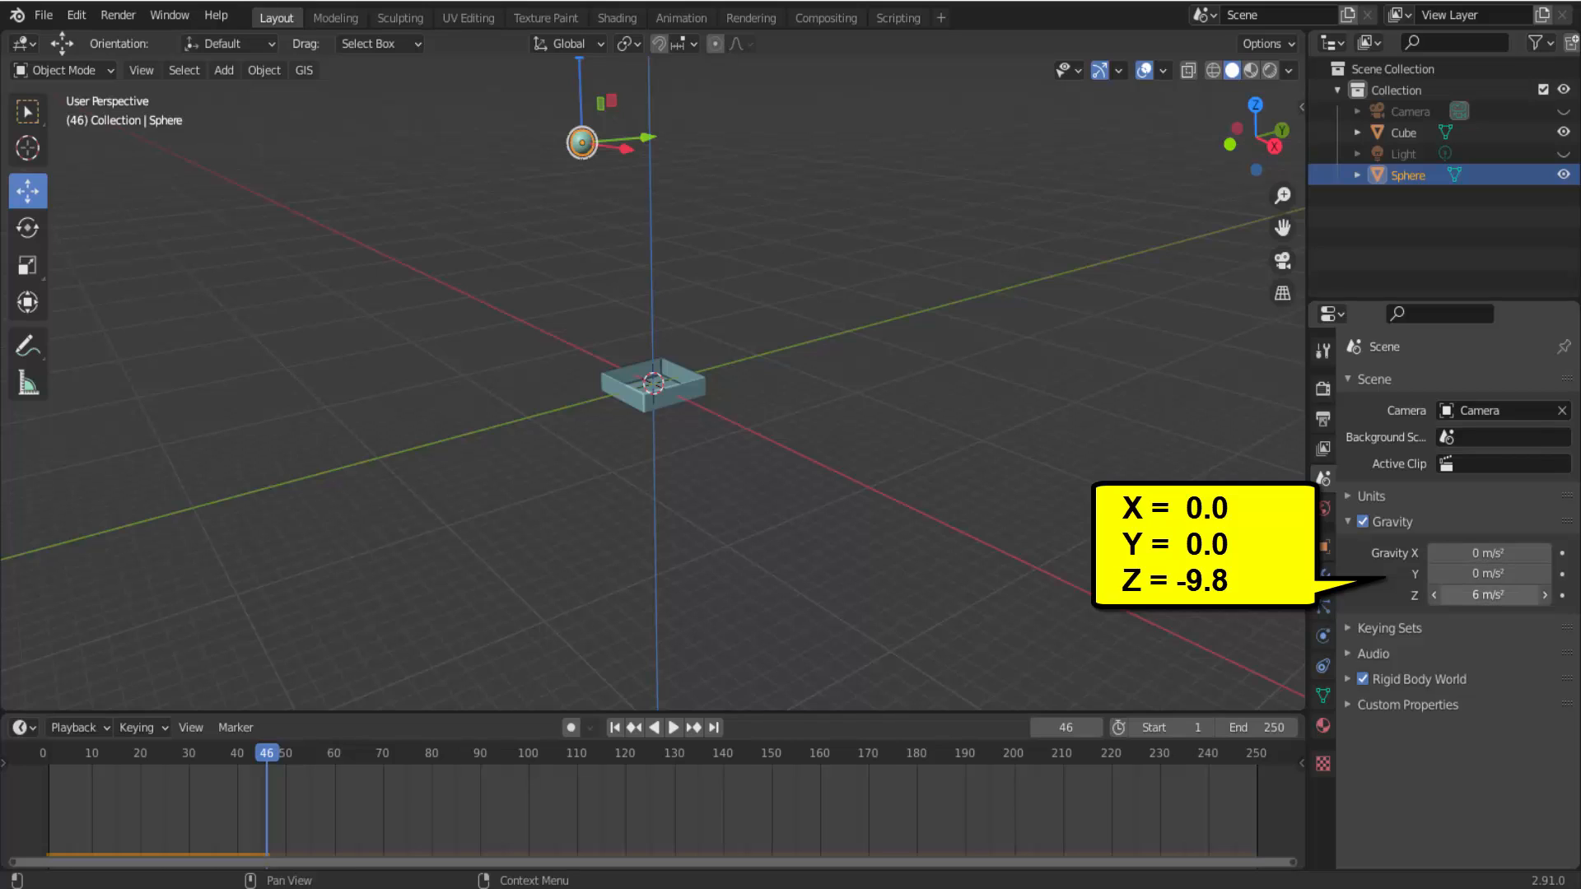
pyautogui.write('-9.81')
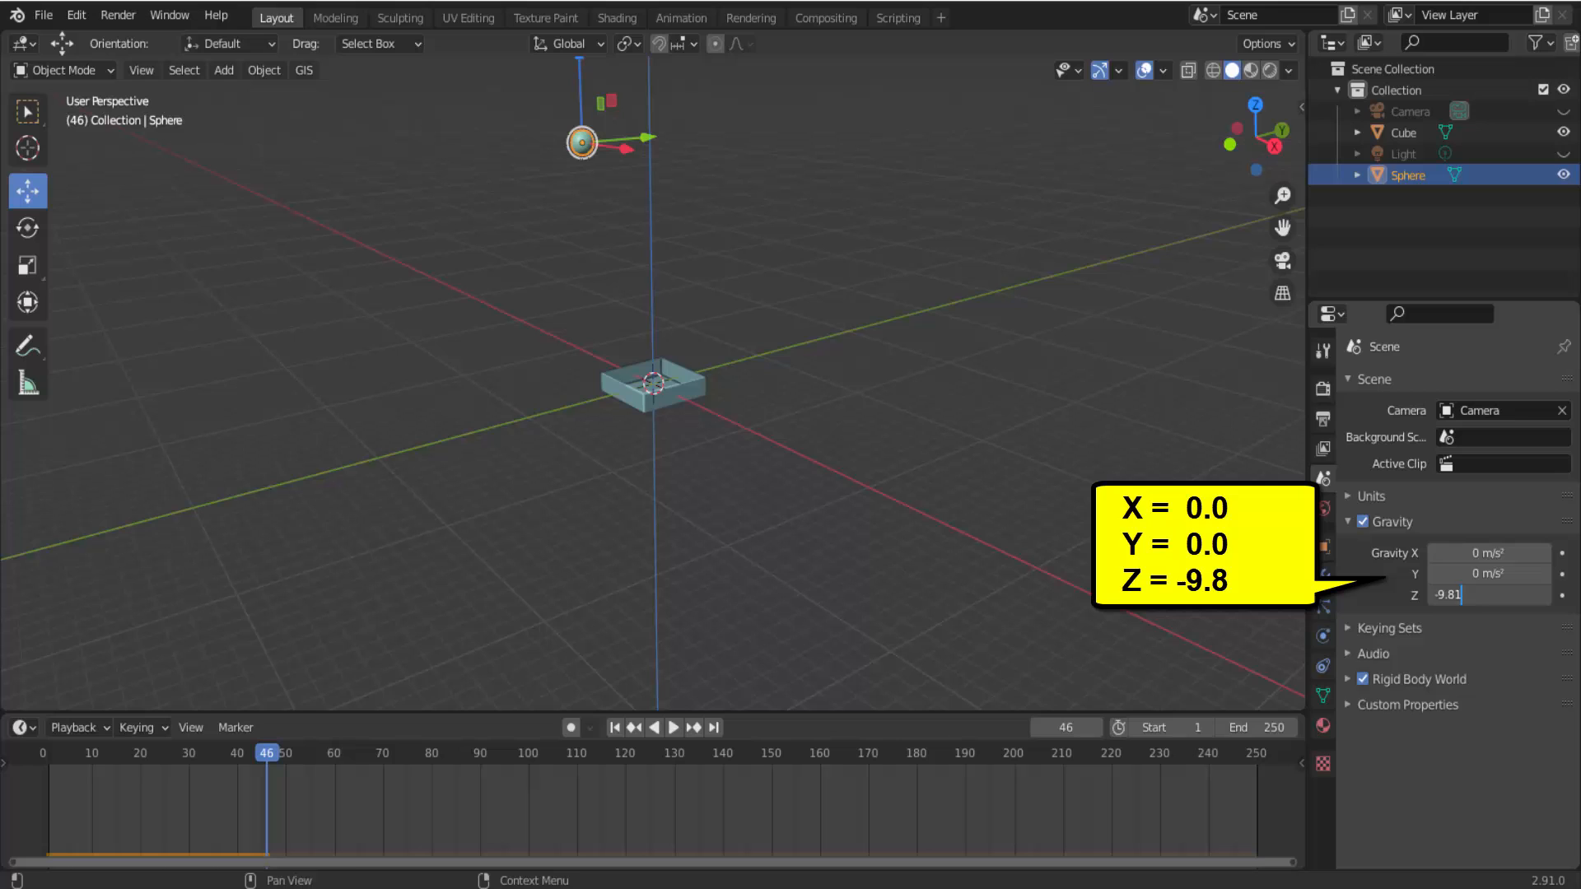
pyautogui.press('Return')
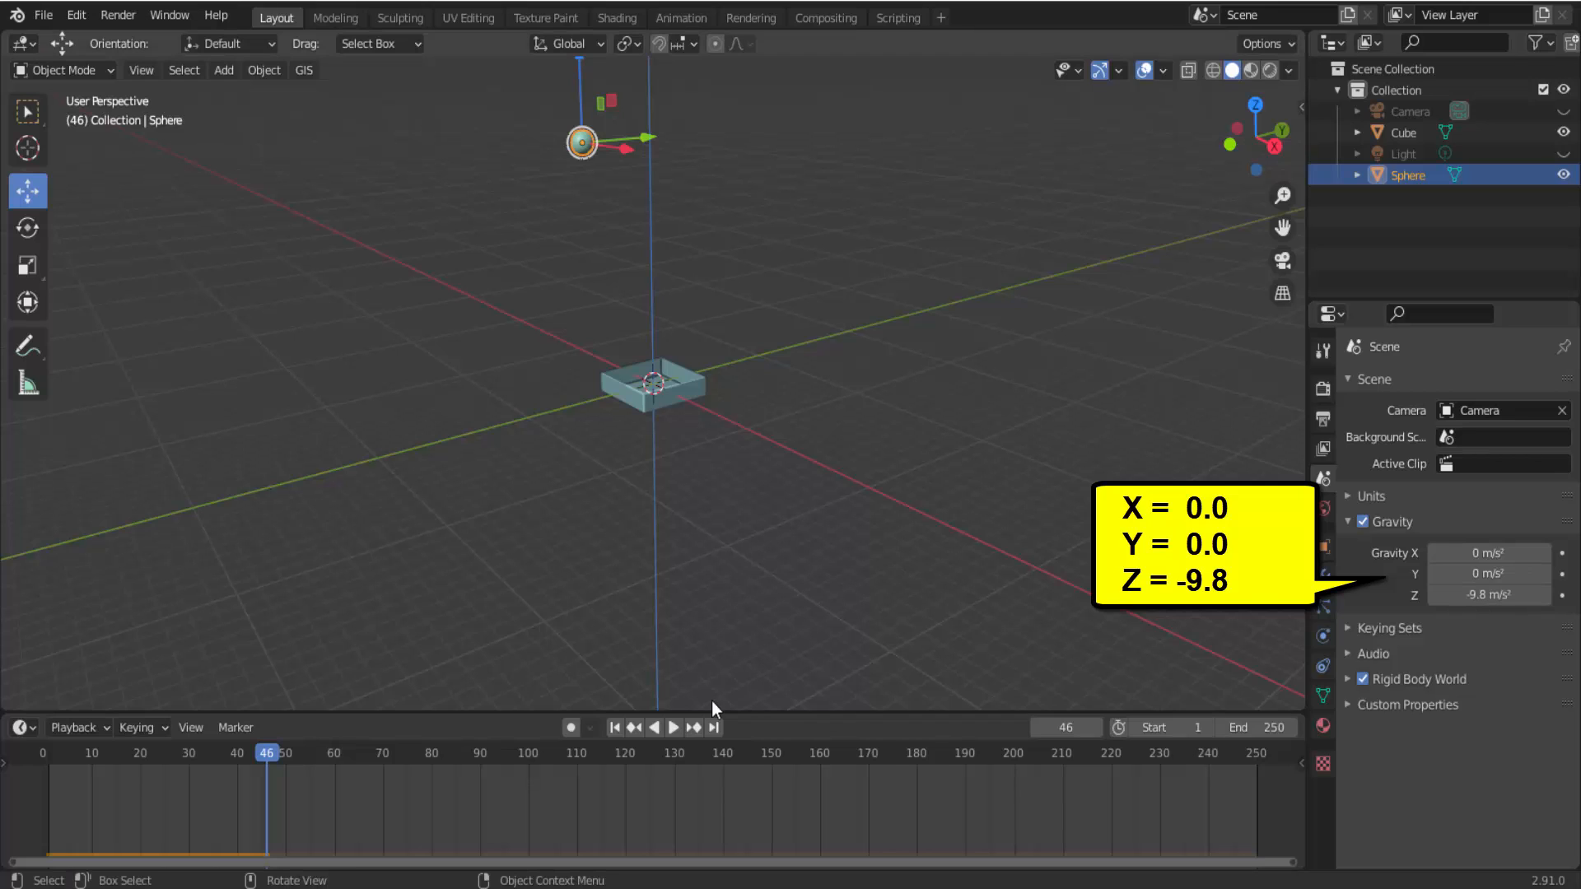
# Play the simulation from frame 1 with the restored gravity, stop it and go back to frame 1.
pyautogui.click(614, 727)
pyautogui.click(677, 734)
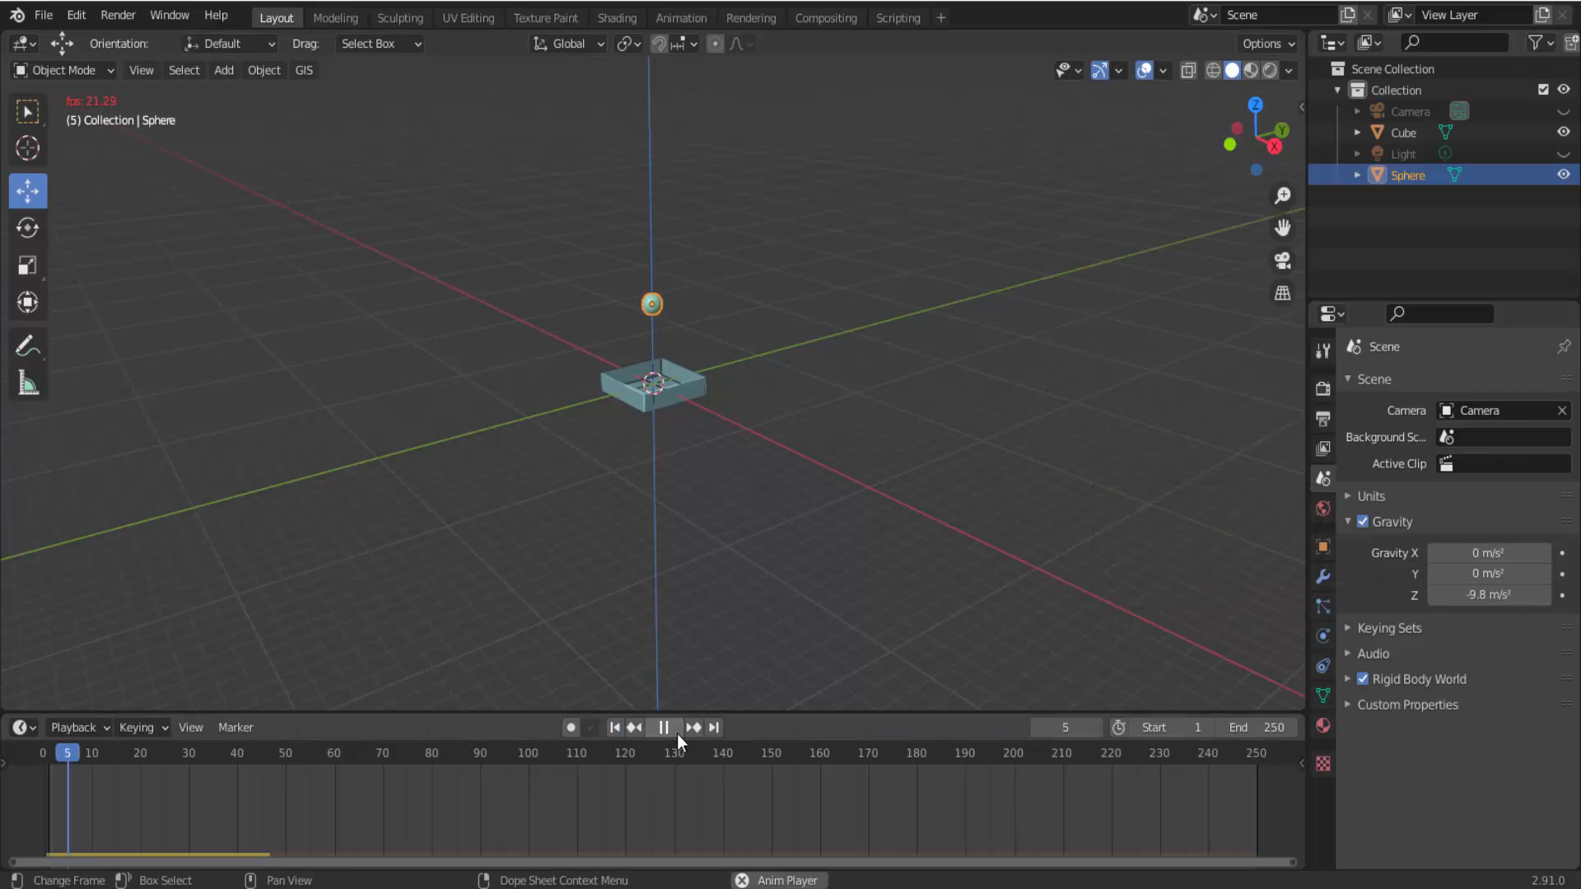
pyautogui.click(677, 734)
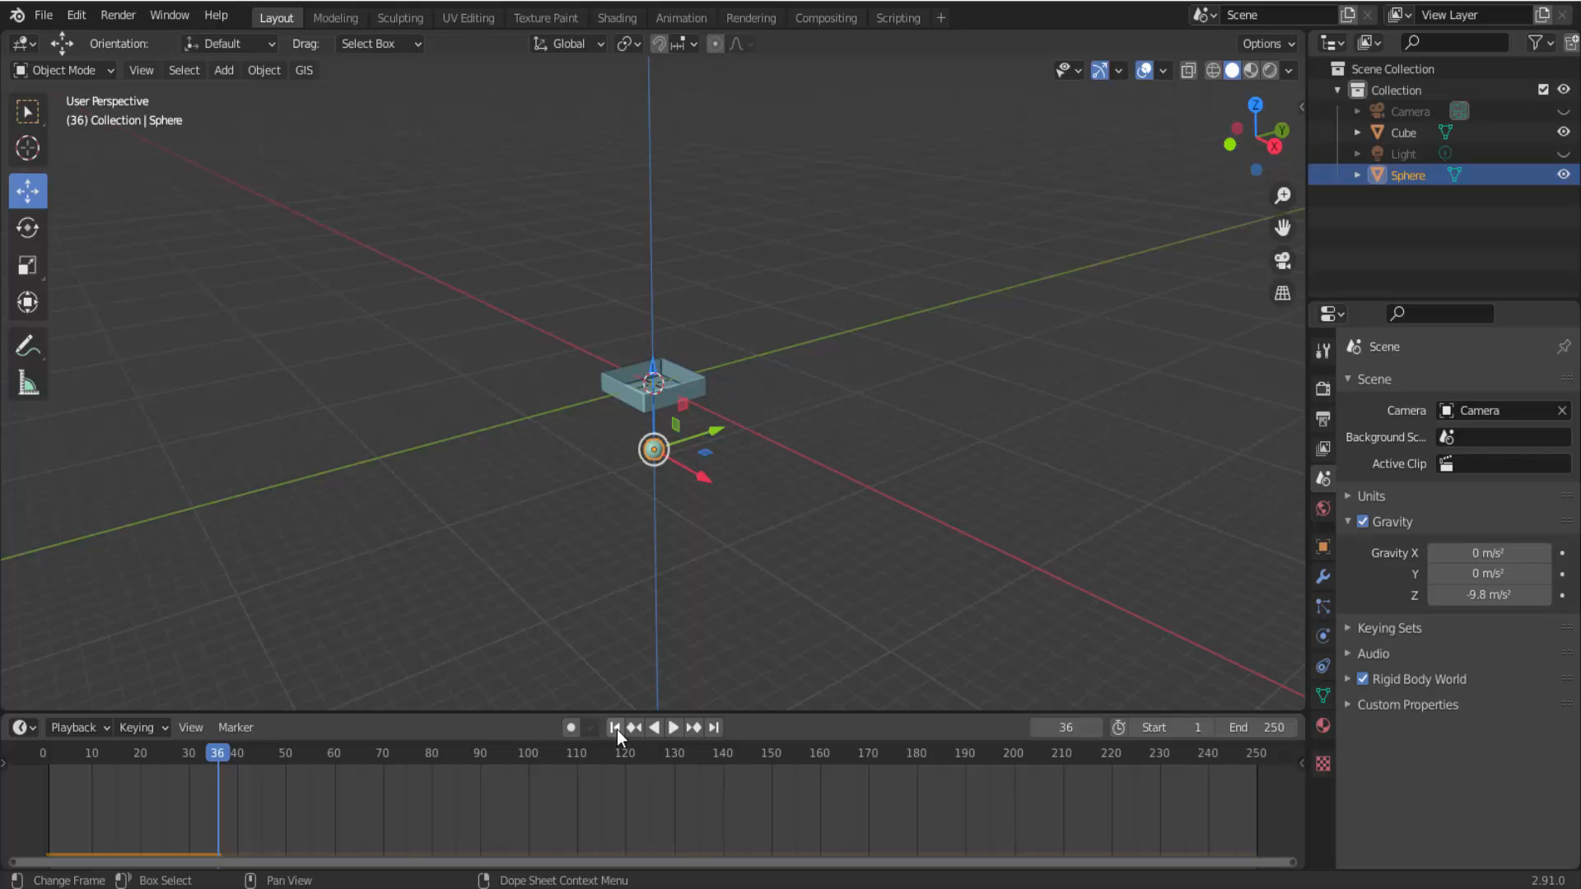
pyautogui.click(615, 729)
# Enable Rigid Body physics on the open box with type Passive, and play the simulation briefly to test it.
pyautogui.scroll(6, 813, 574)
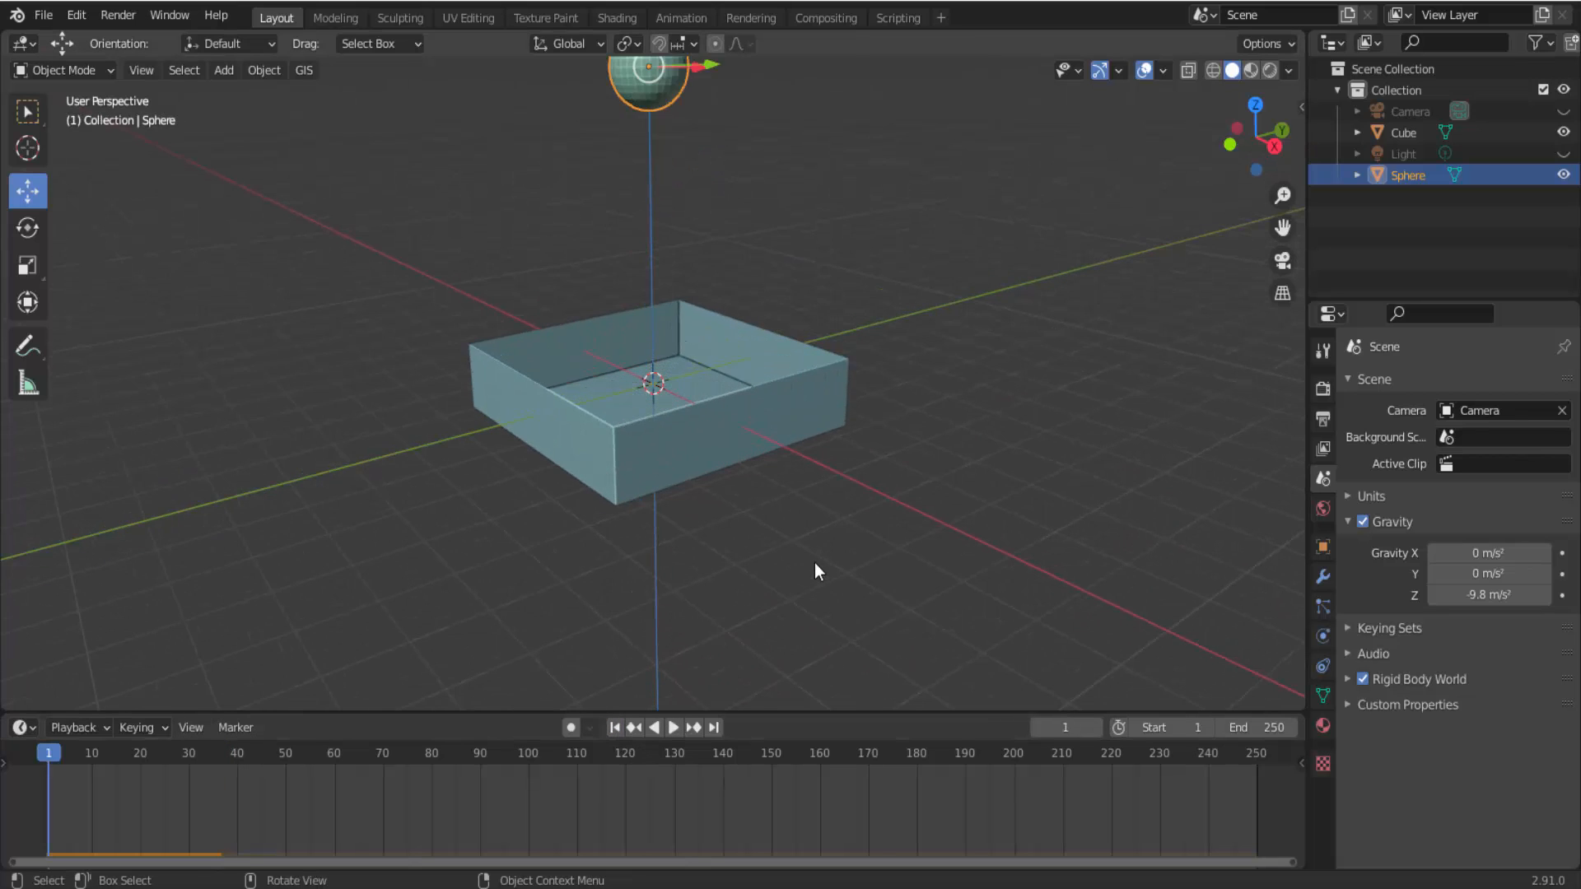
pyautogui.scroll(-1, 813, 568)
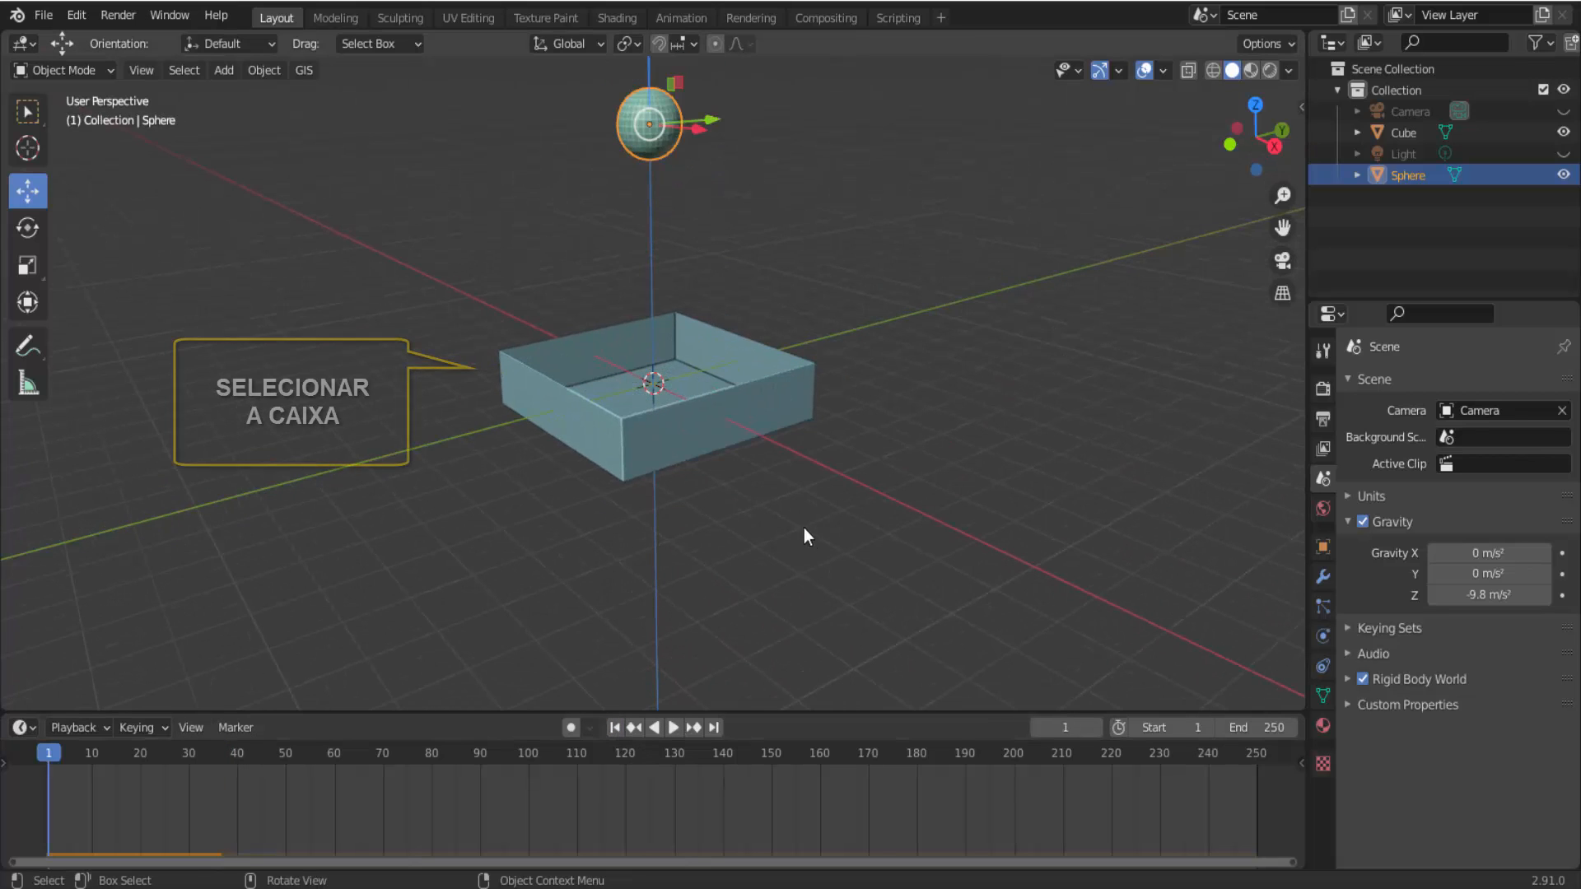
pyautogui.click(786, 433)
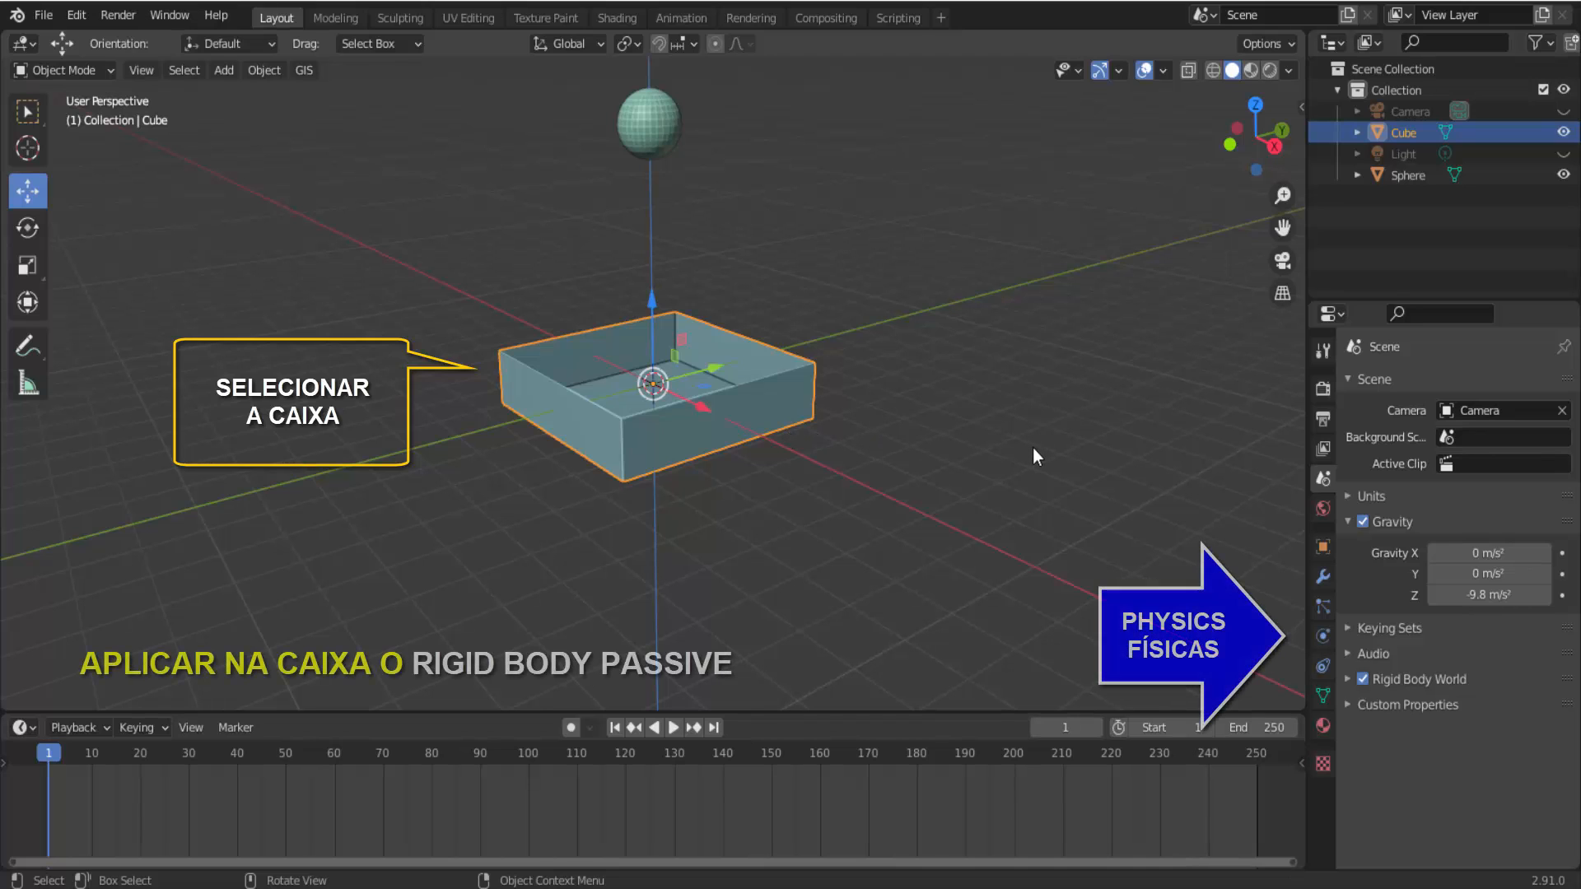
pyautogui.click(1323, 636)
pyautogui.click(1466, 552)
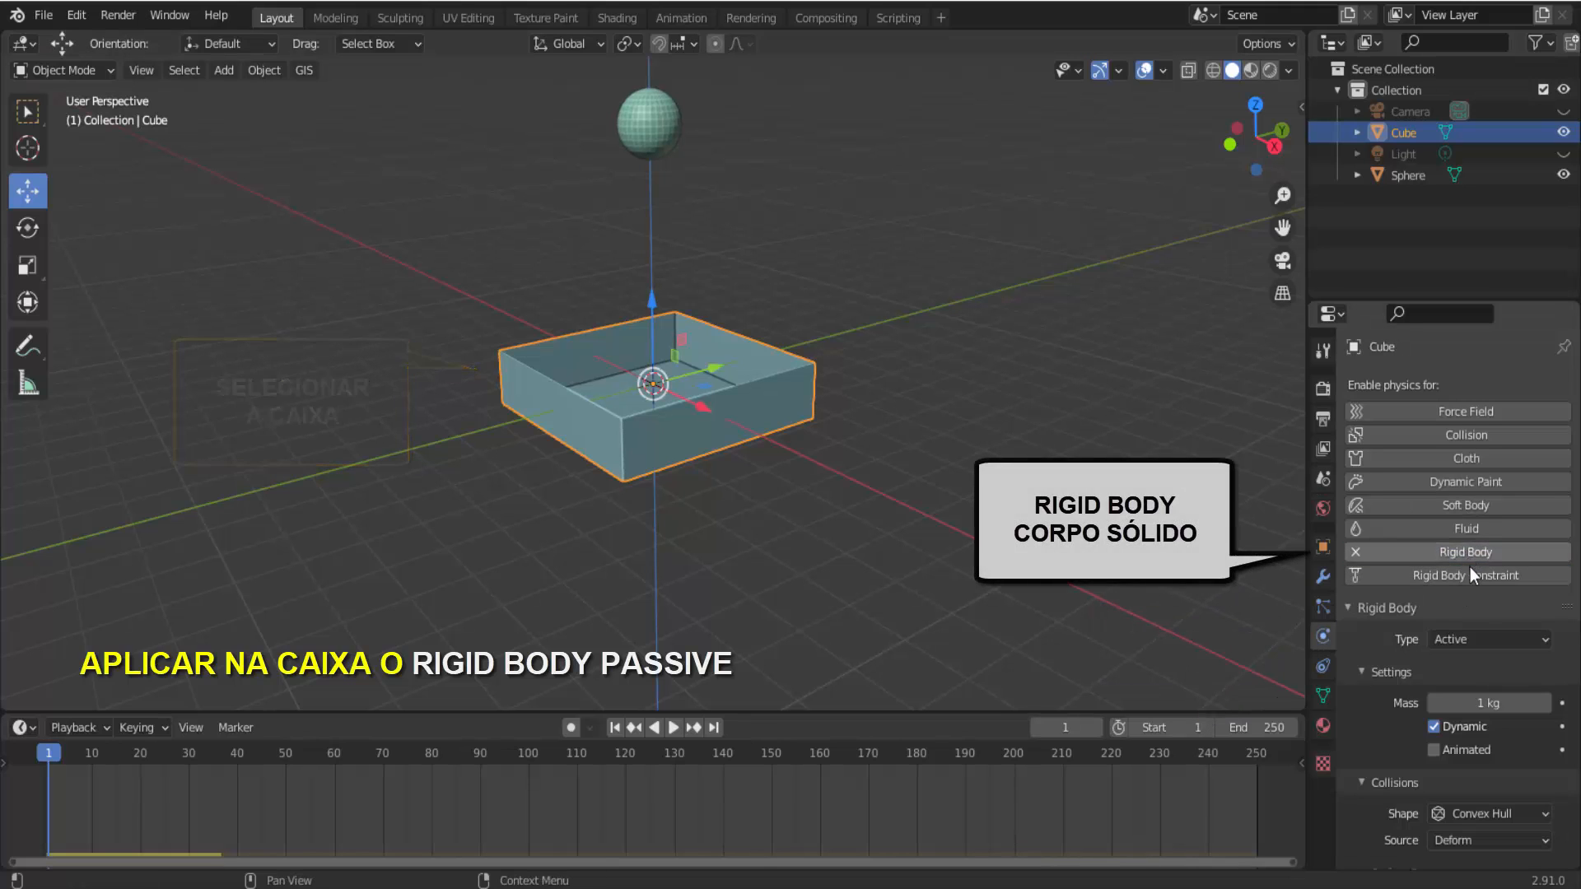
pyautogui.click(1470, 638)
pyautogui.click(1467, 683)
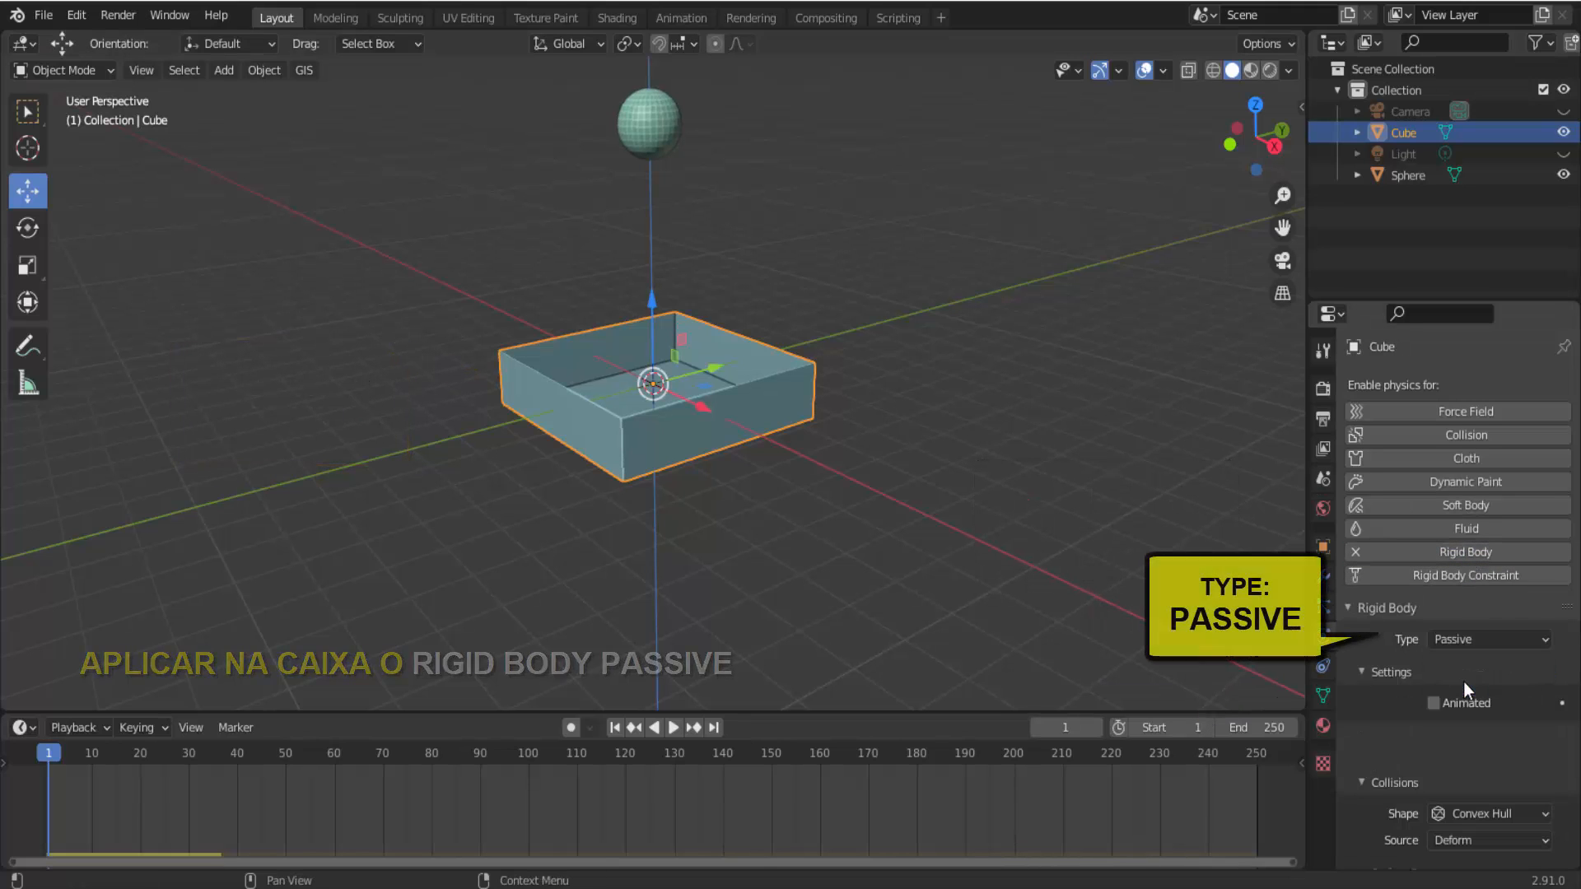
pyautogui.click(674, 728)
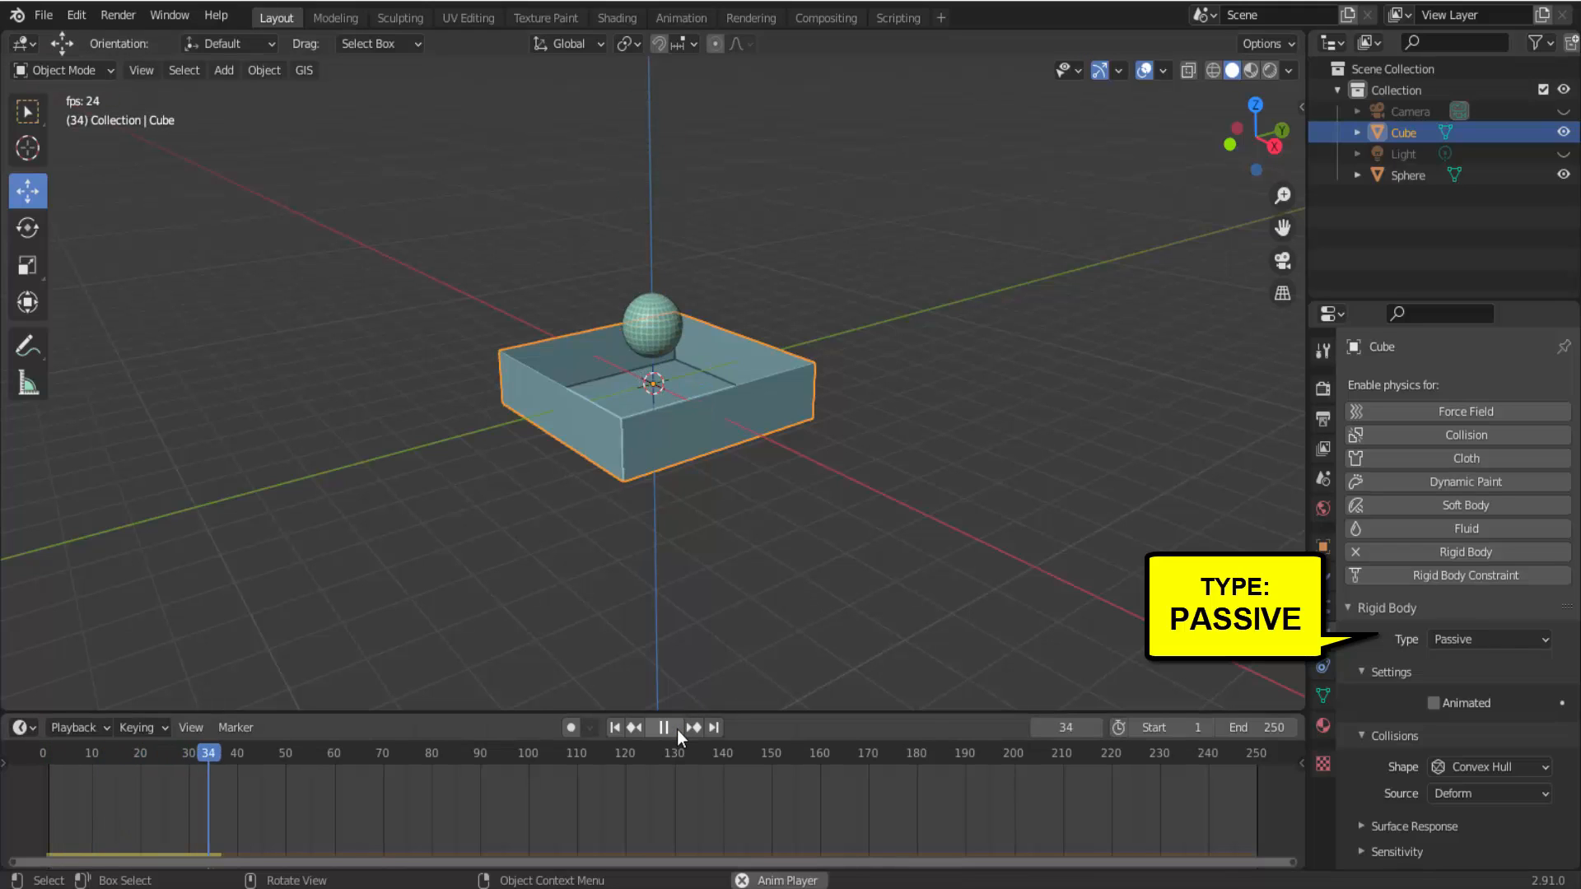
pyautogui.click(676, 730)
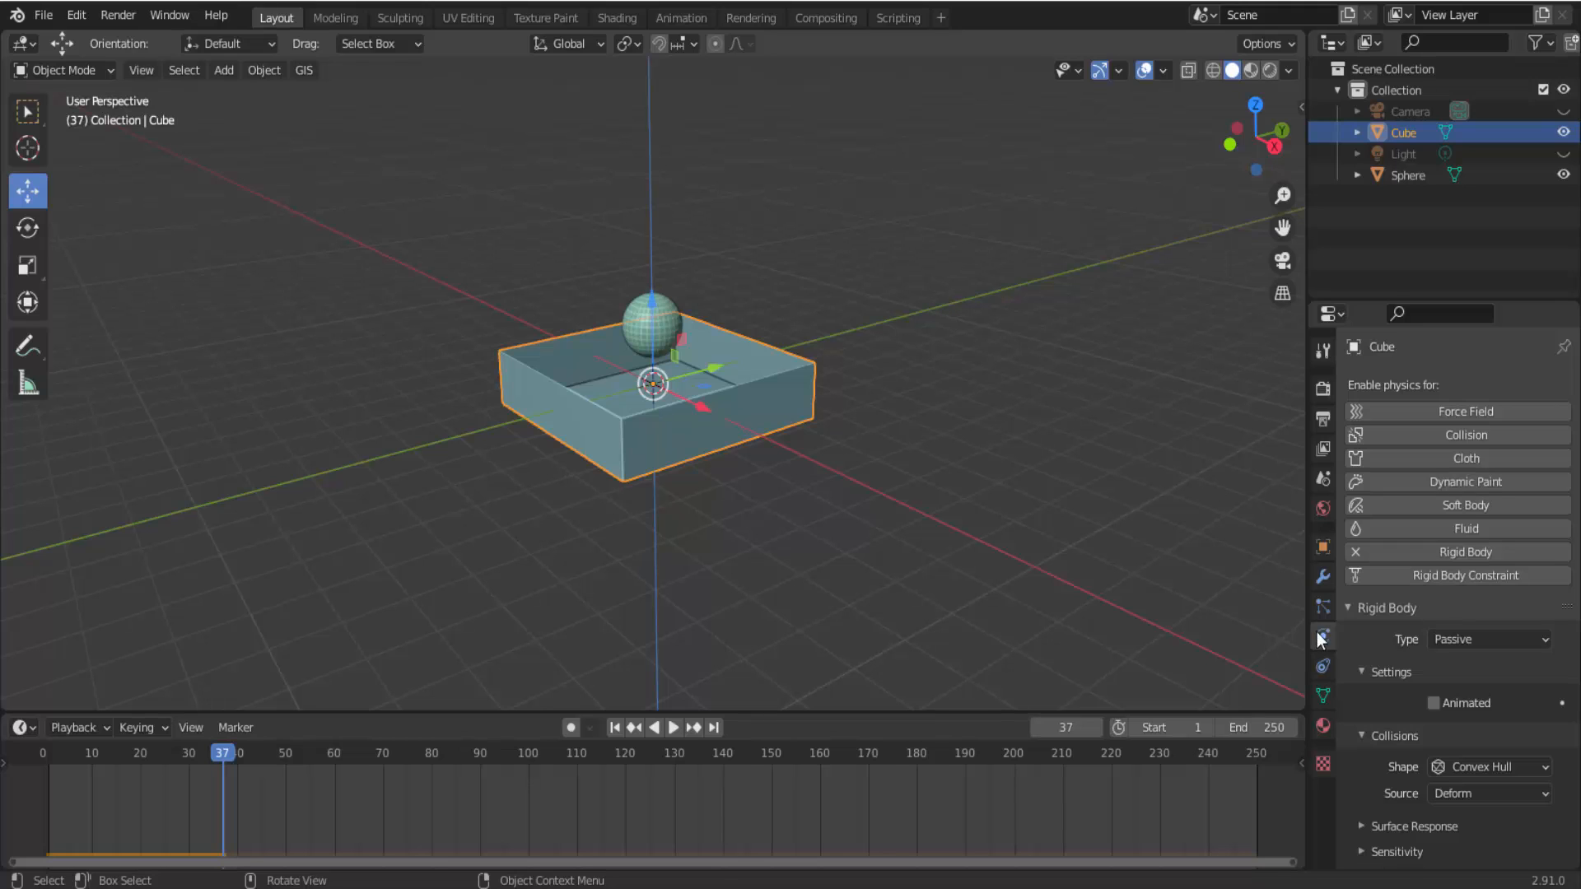
# Set the collision shape of the box's rigid body to Mesh.
pyautogui.scroll(-1, 1361, 690)
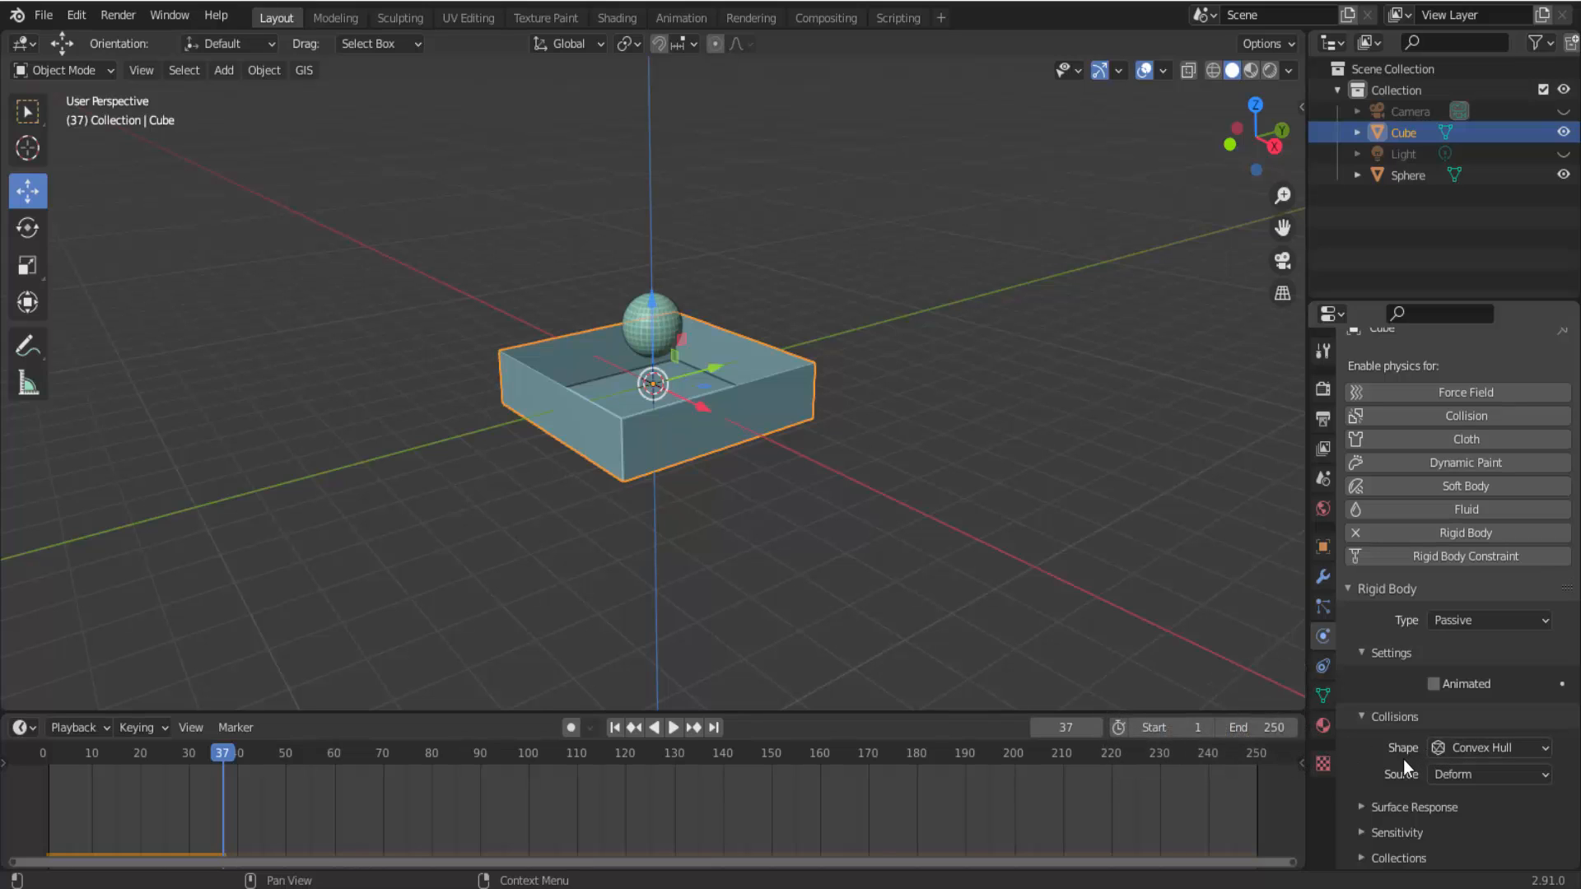
pyautogui.scroll(1, 1403, 766)
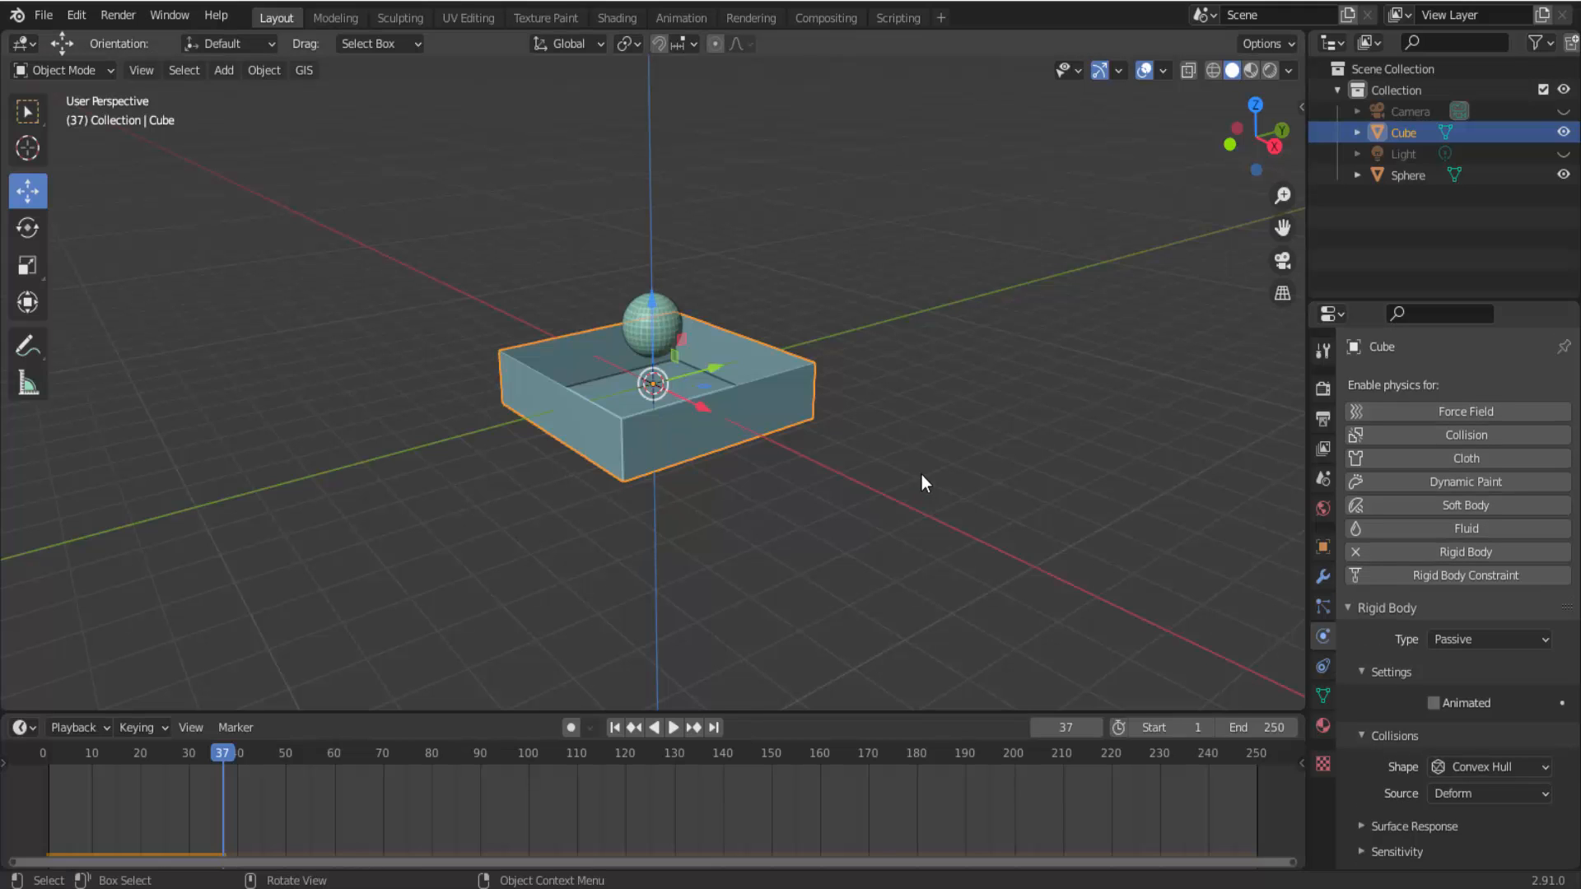
pyautogui.scroll(4, 922, 474)
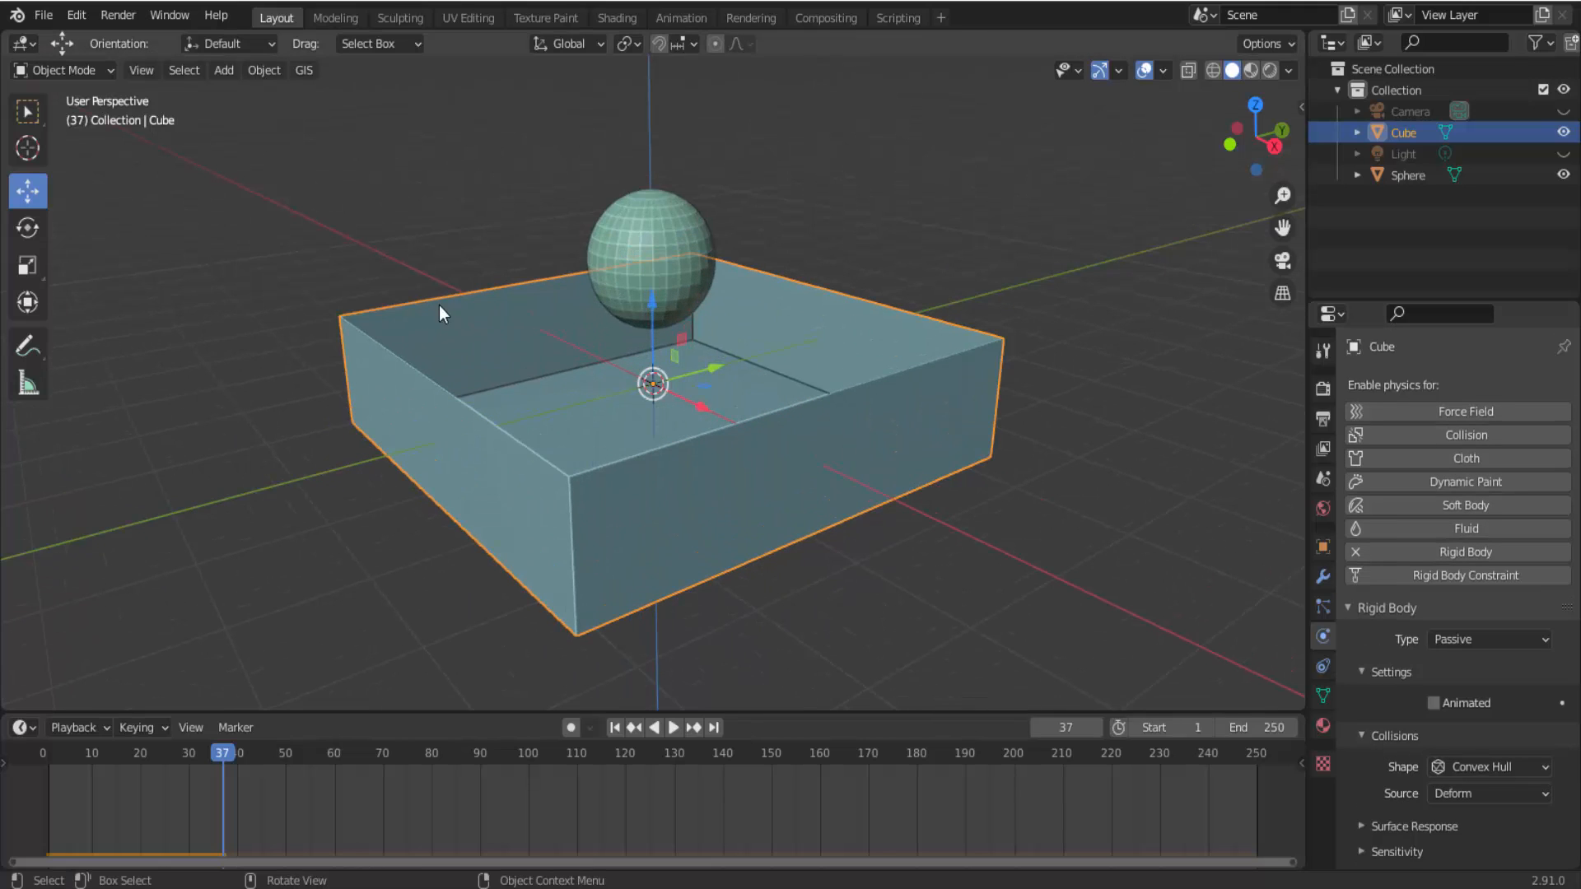
pyautogui.scroll(-2, 944, 453)
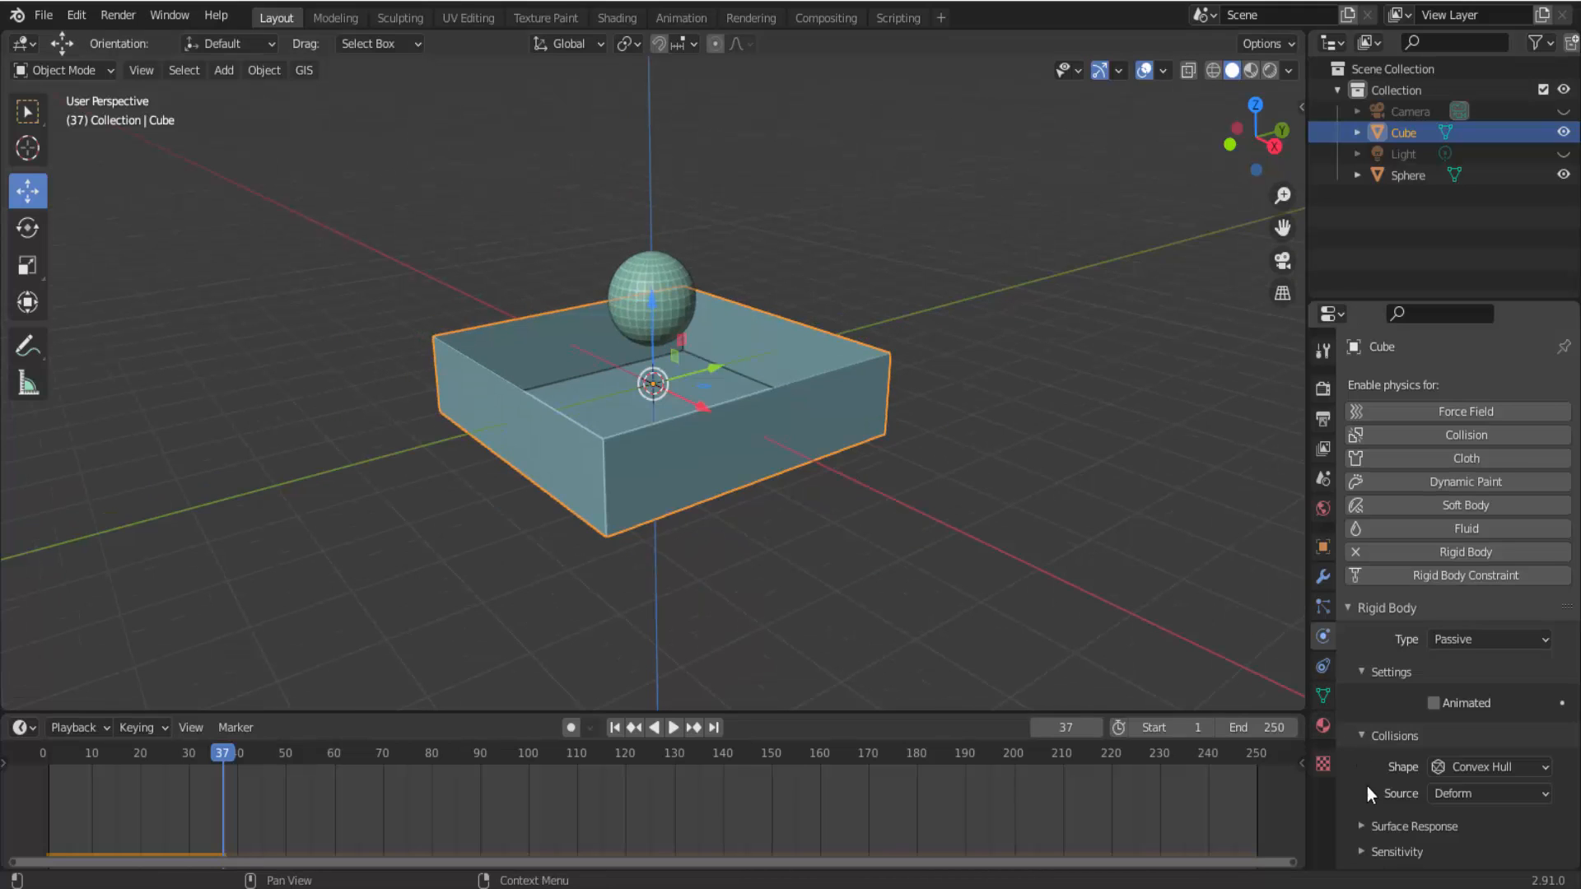
pyautogui.click(1437, 768)
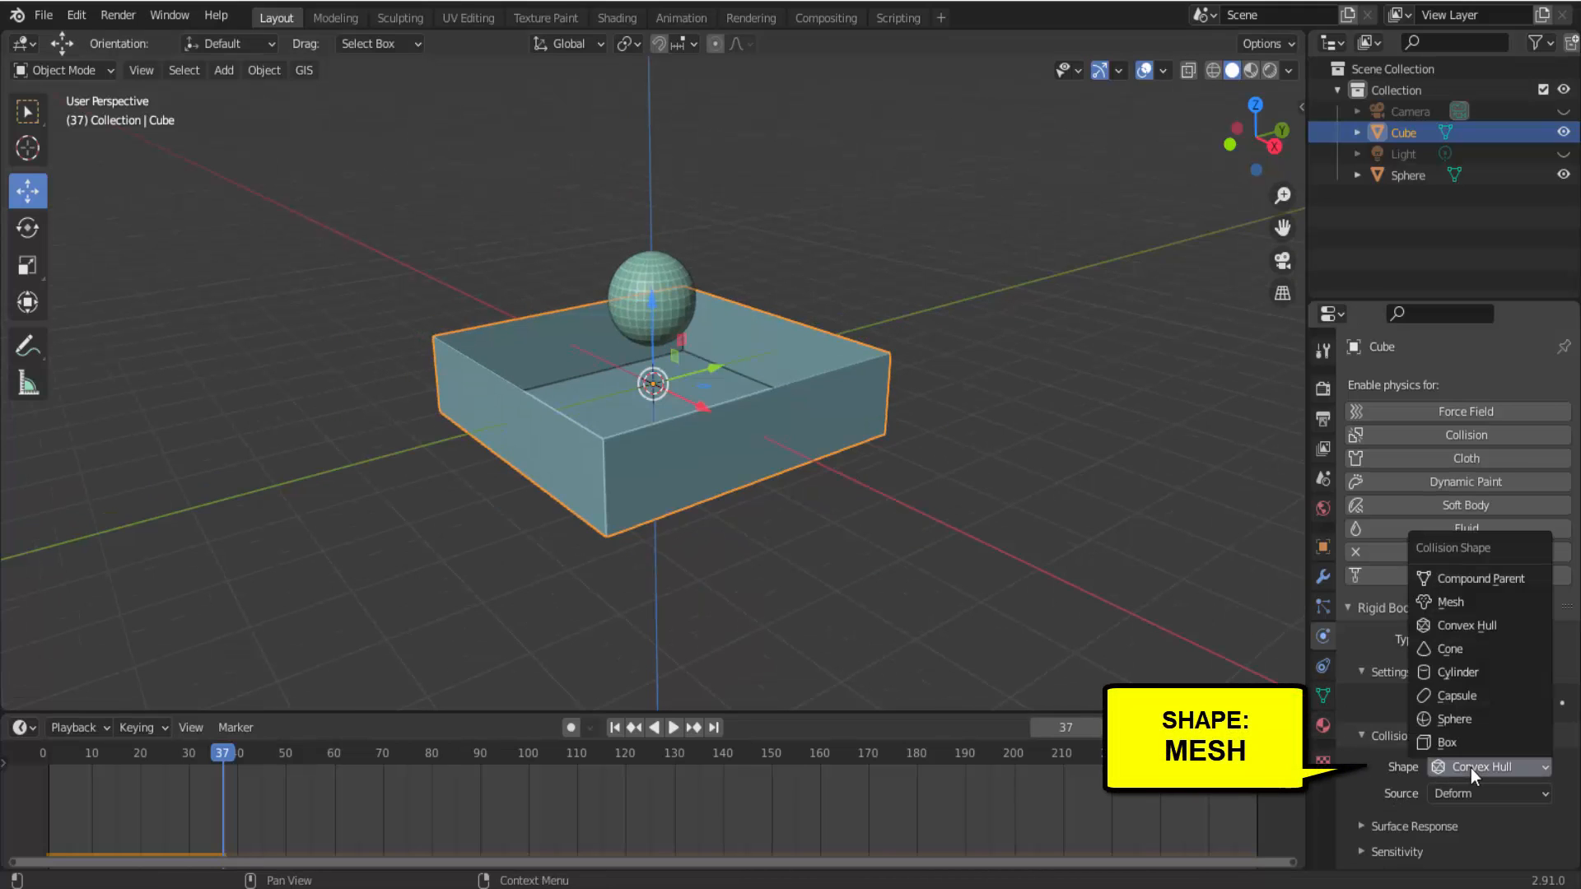
pyautogui.click(1480, 602)
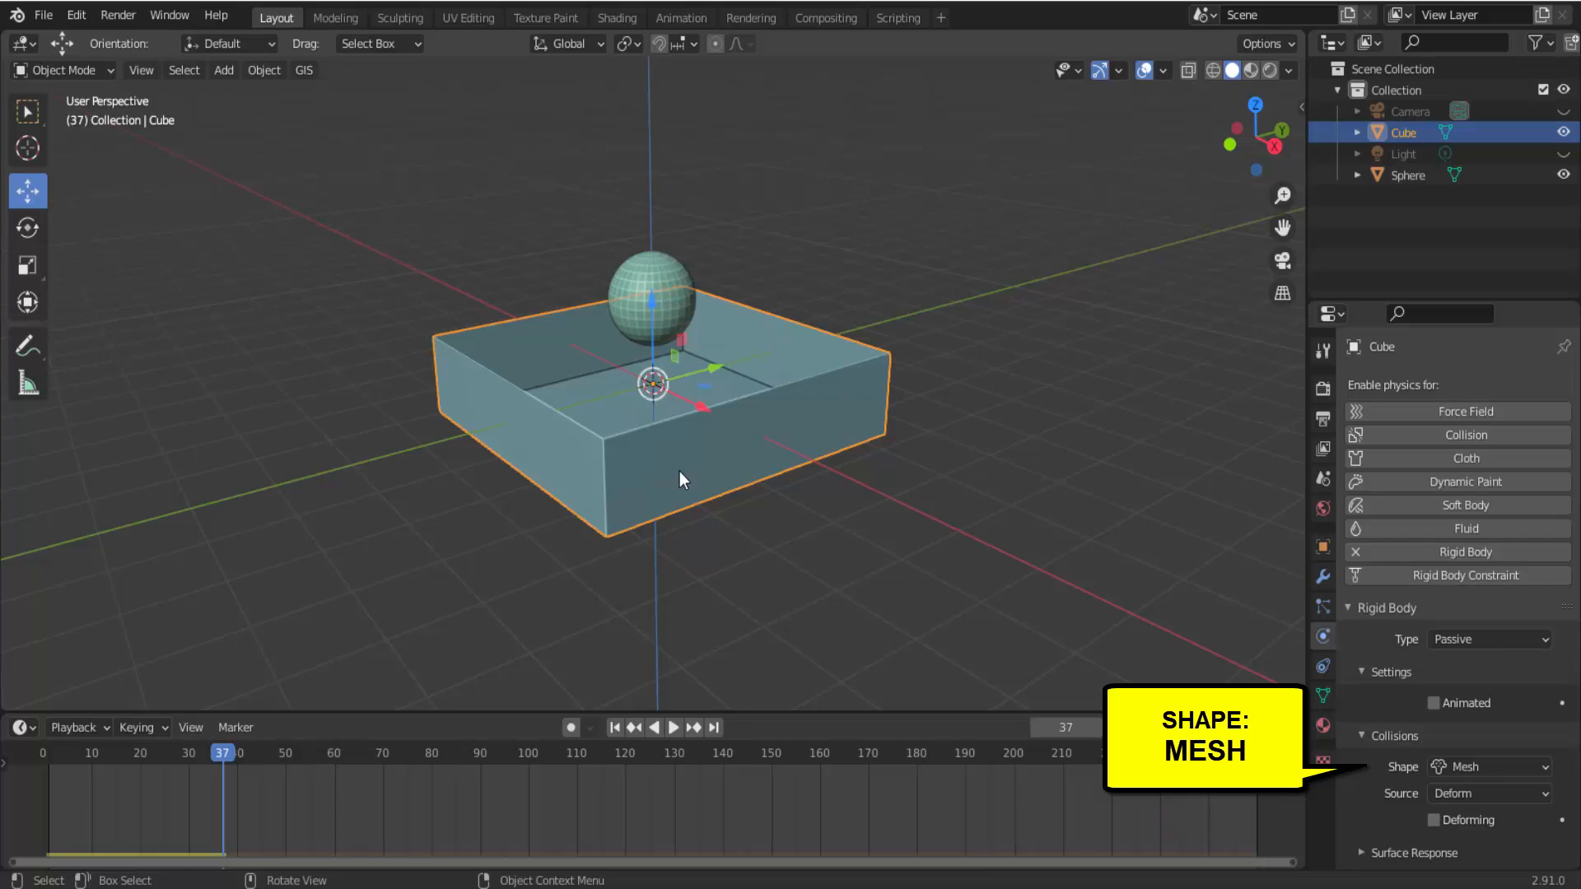
# Play the simulation twice from frame 1 with the box's Mesh shape, inspecting the sphere inside the box up close.
pyautogui.click(615, 728)
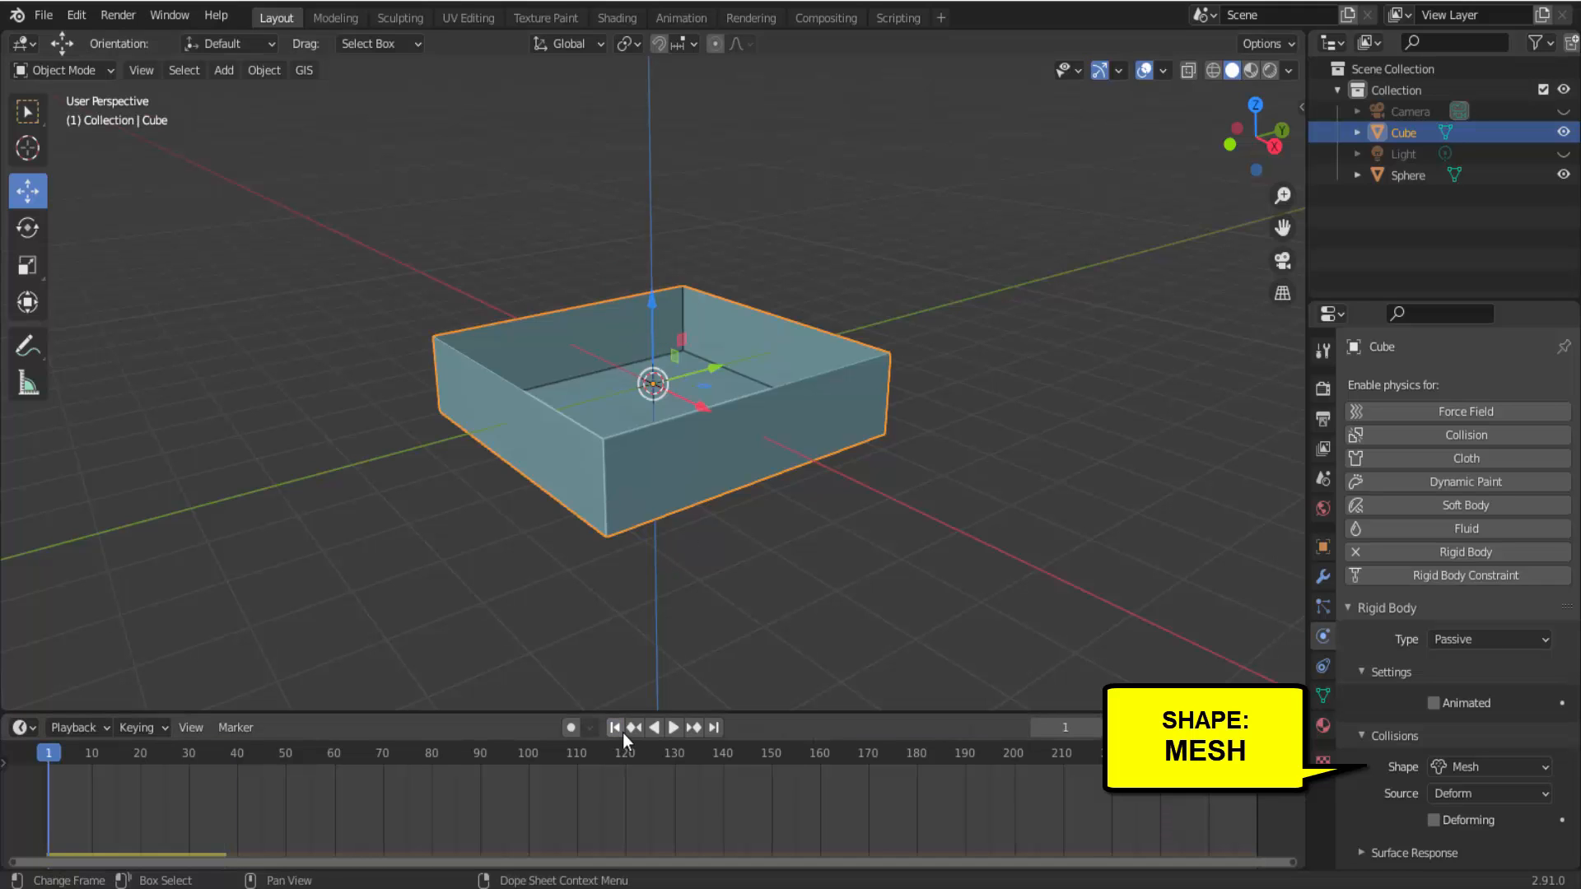
pyautogui.scroll(-2, 883, 616)
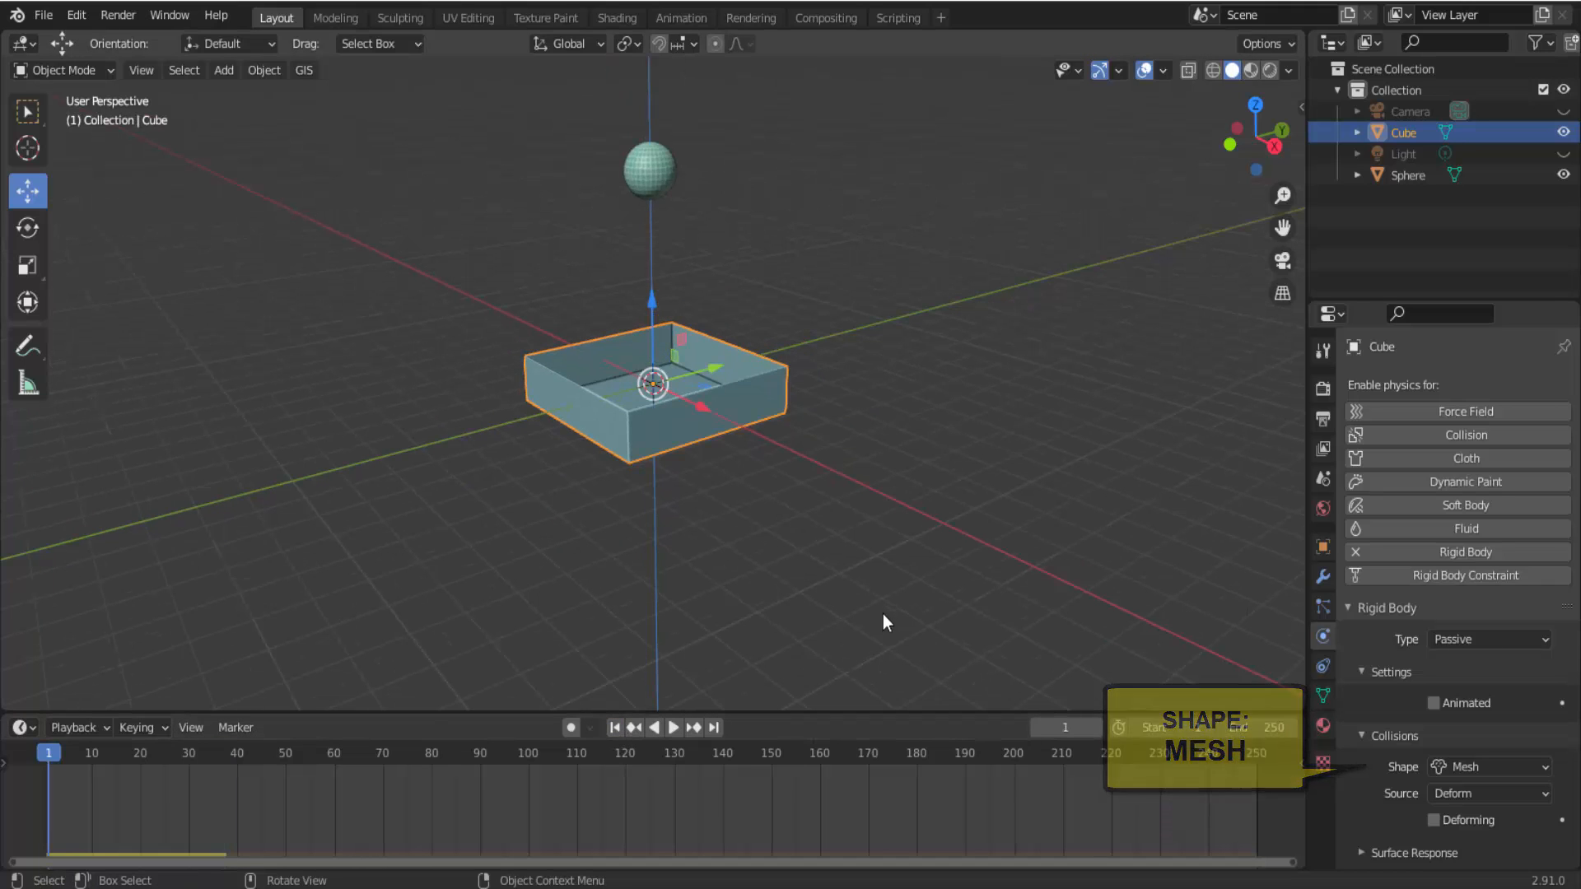
pyautogui.click(672, 727)
pyautogui.click(670, 729)
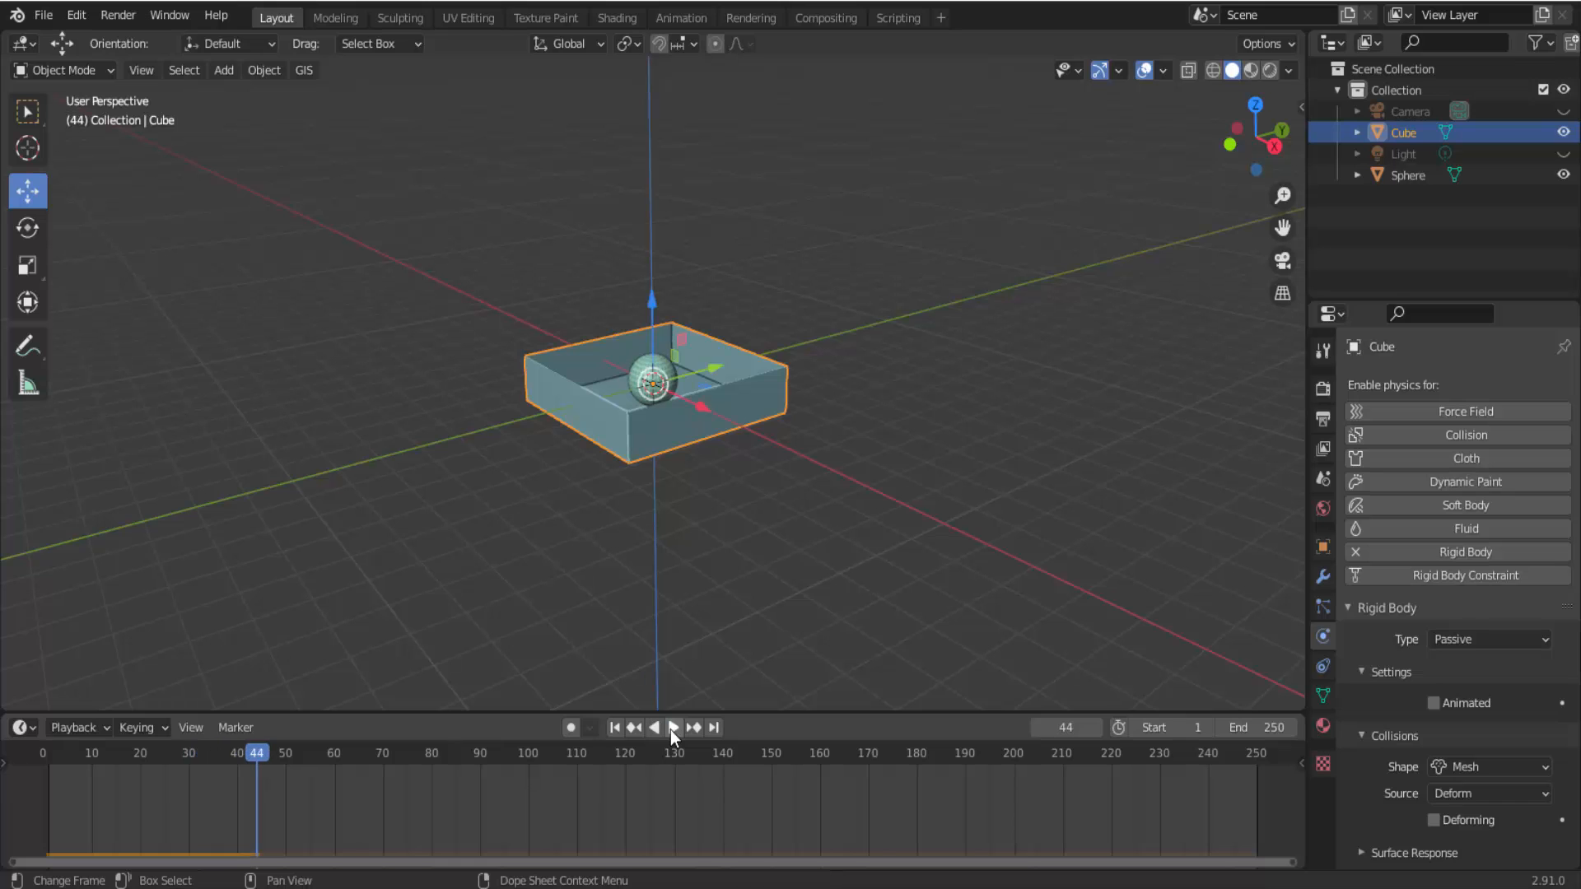
pyautogui.moveTo(801, 511); pyautogui.dragTo(764, 512, button='middle')
pyautogui.scroll(5, 764, 512)
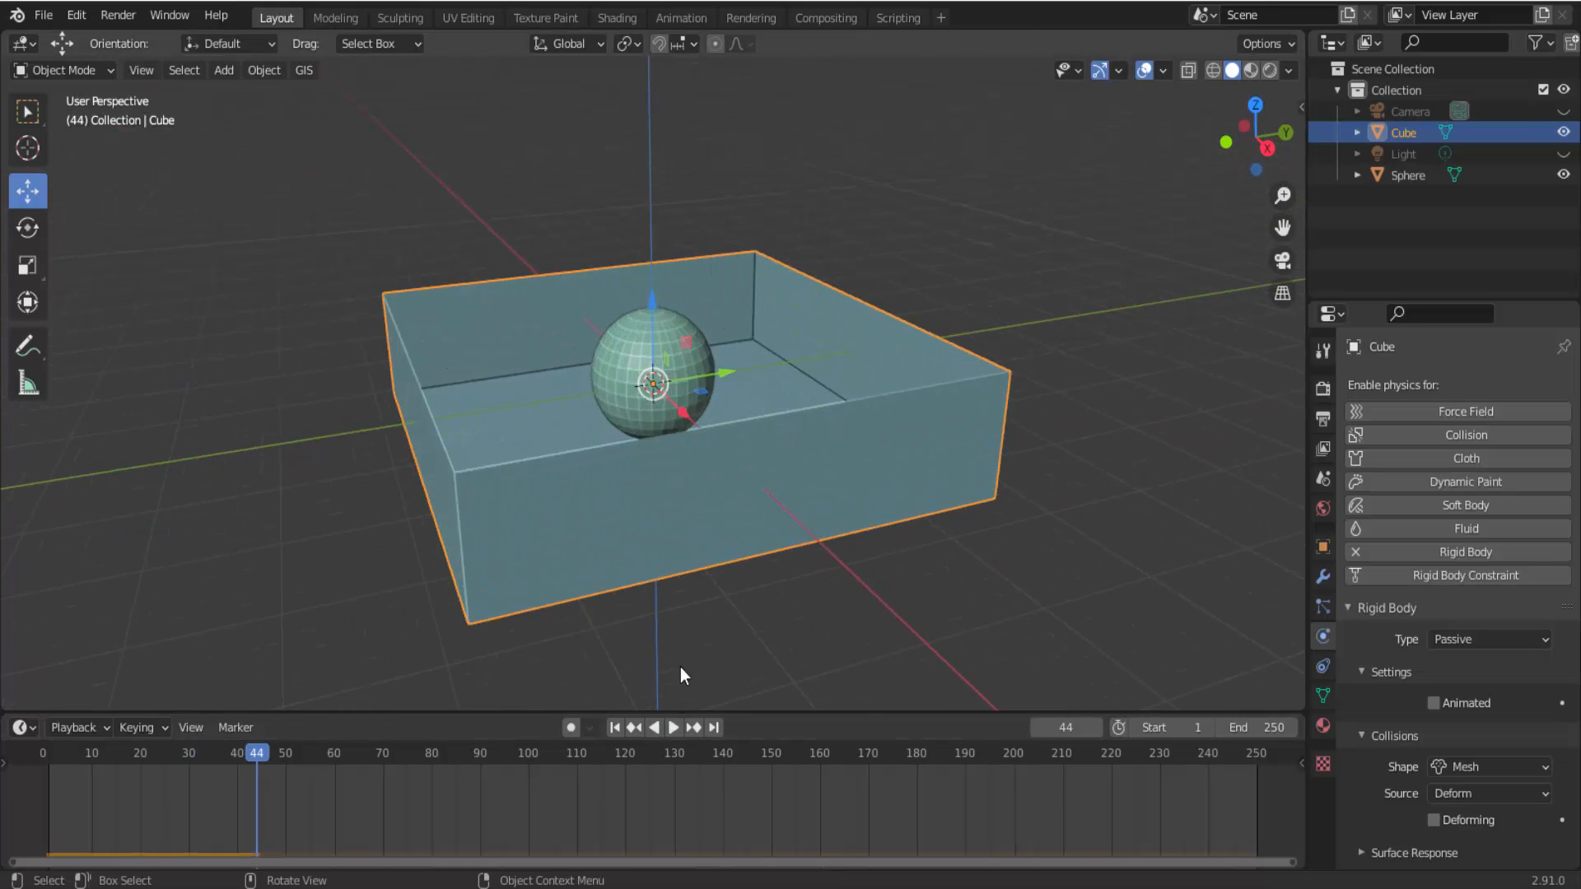
pyautogui.click(615, 728)
pyautogui.scroll(-3, 744, 620)
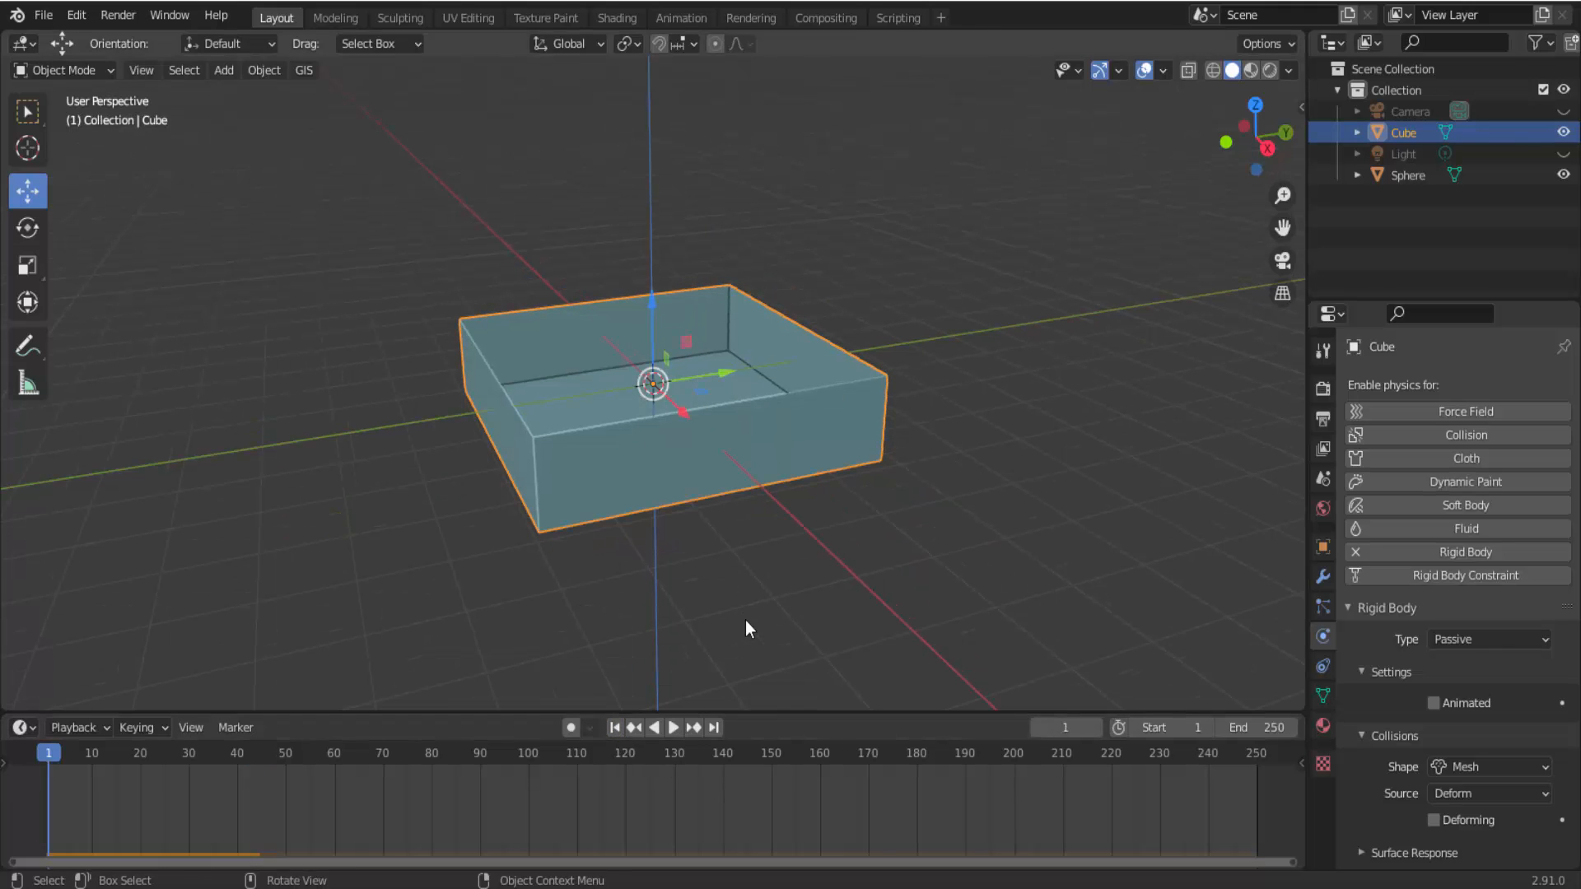
pyautogui.click(673, 728)
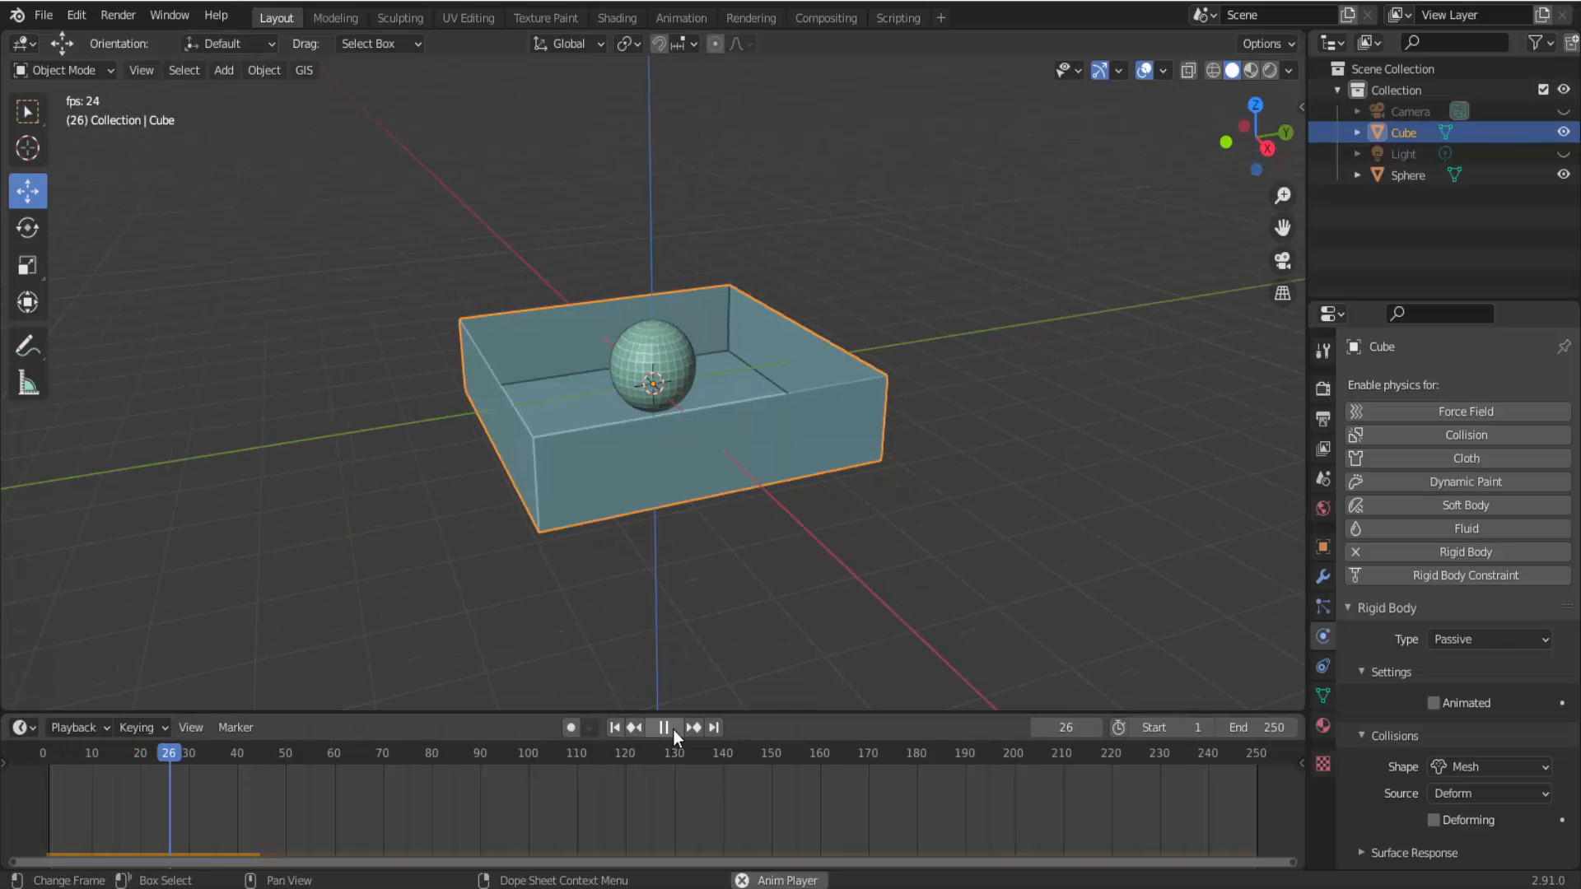
pyautogui.click(674, 728)
# Set the collision shape of the sphere's rigid body to Mesh.
pyautogui.click(633, 353)
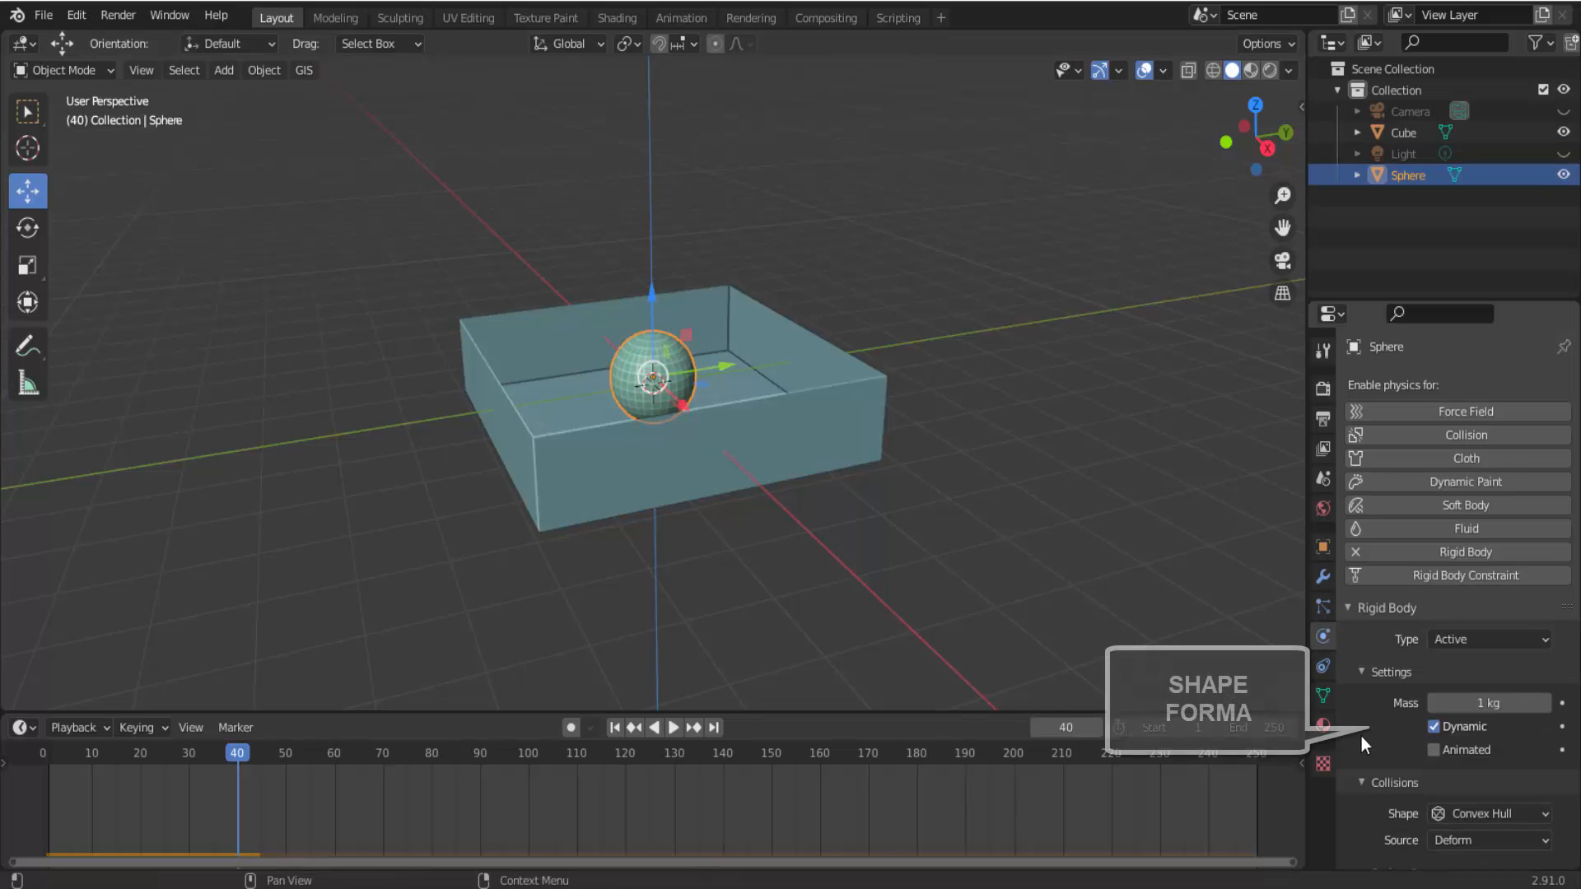
pyautogui.scroll(-3, 1362, 737)
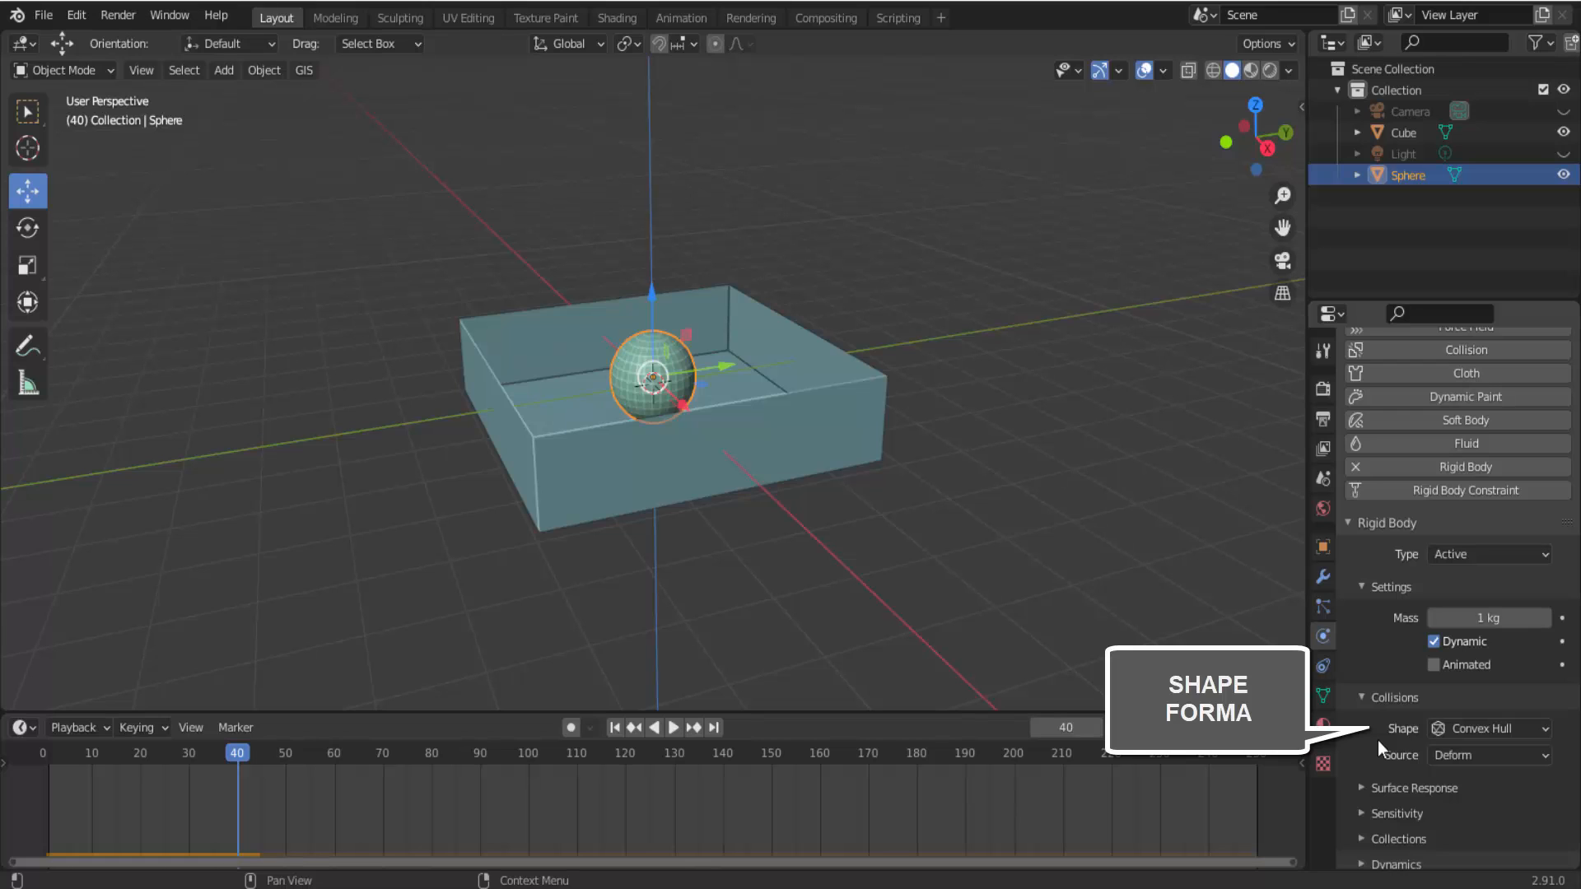
pyautogui.click(1482, 731)
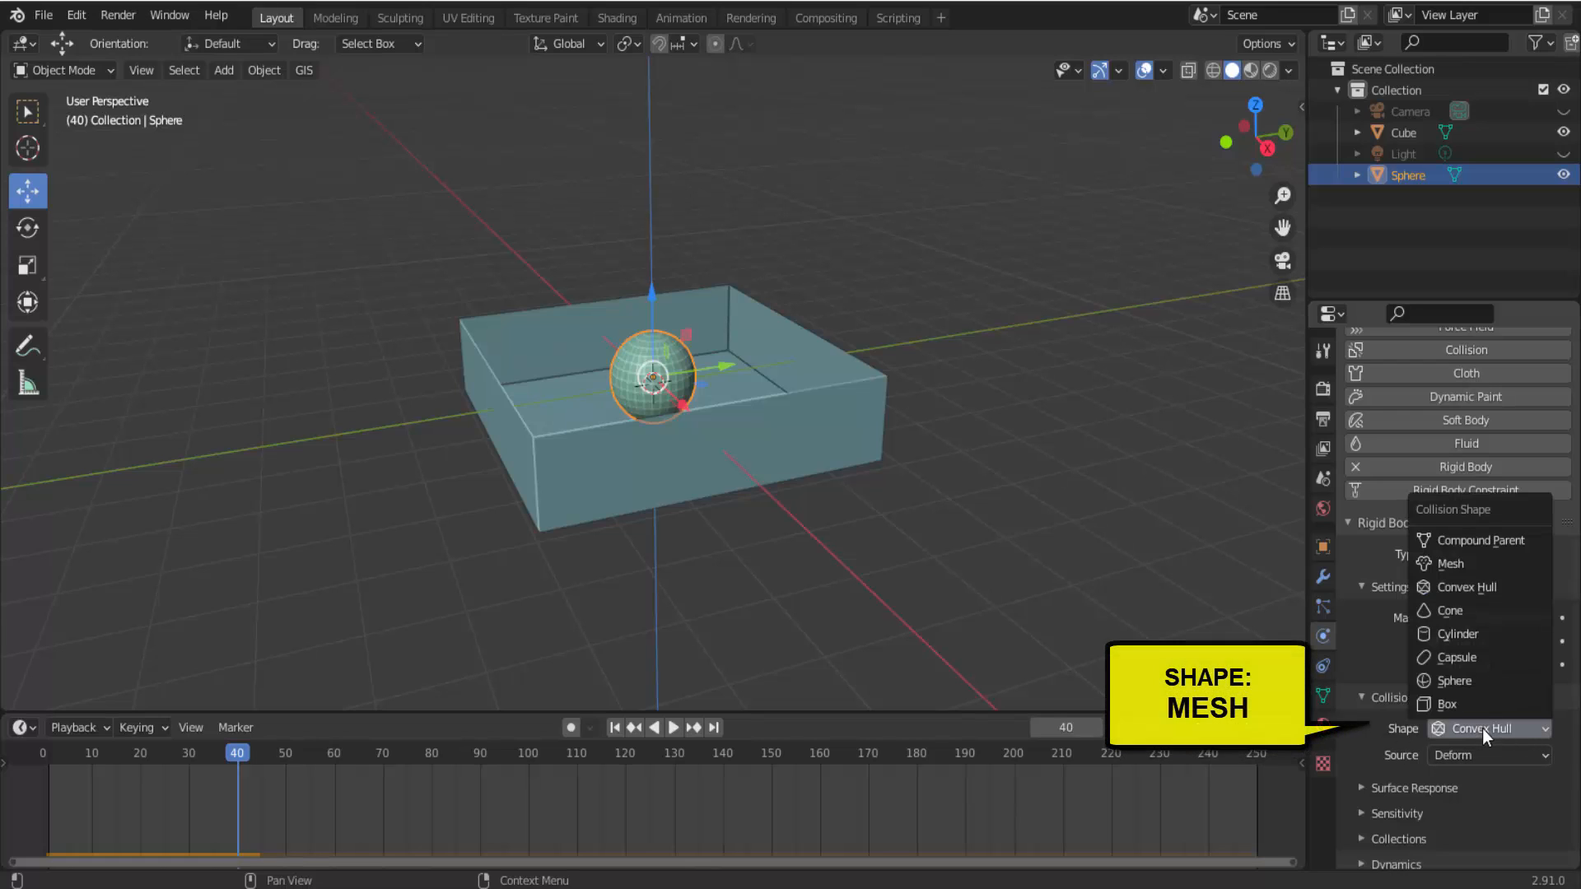
pyautogui.click(1475, 557)
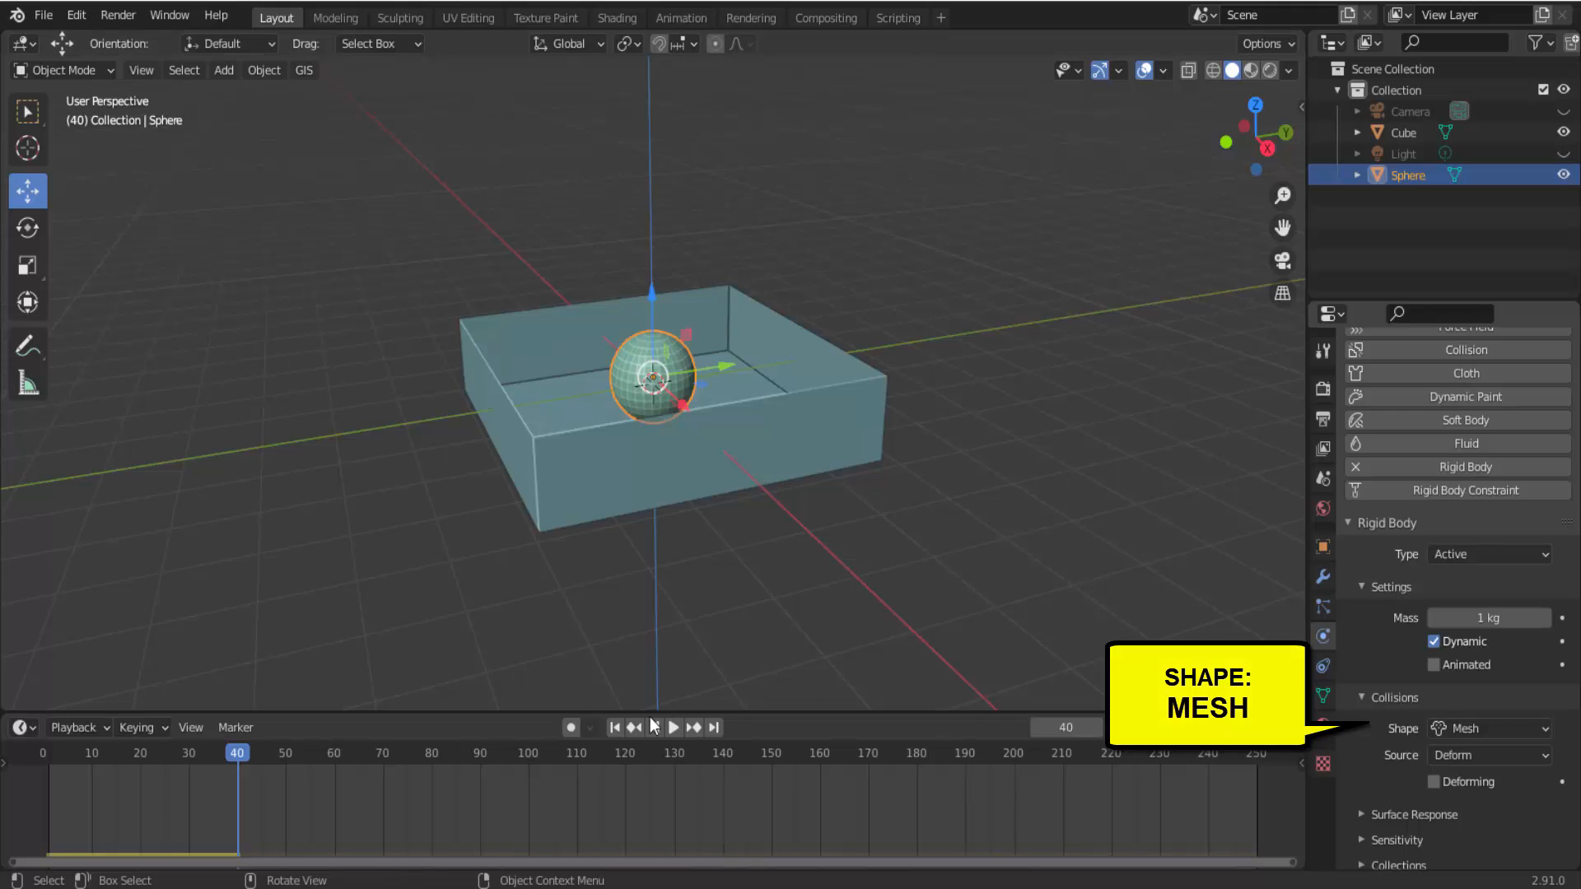
# Play the simulation from frame 1 with both shapes as Mesh, inspect the sphere in the box, and return to frame 1.
pyautogui.click(615, 728)
pyautogui.scroll(-3, 857, 531)
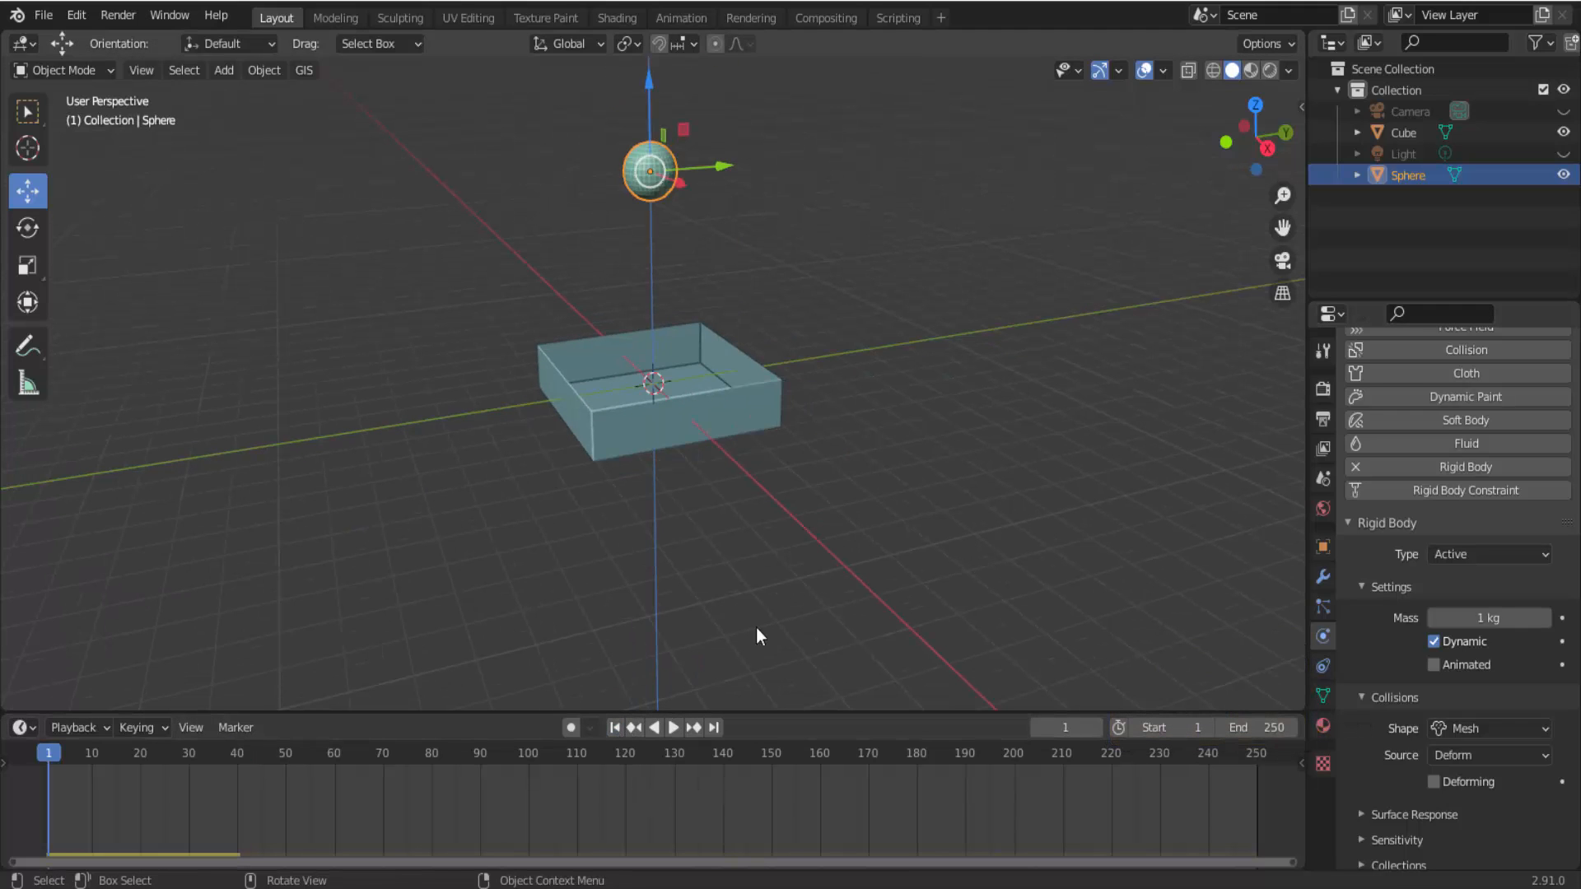
pyautogui.click(673, 728)
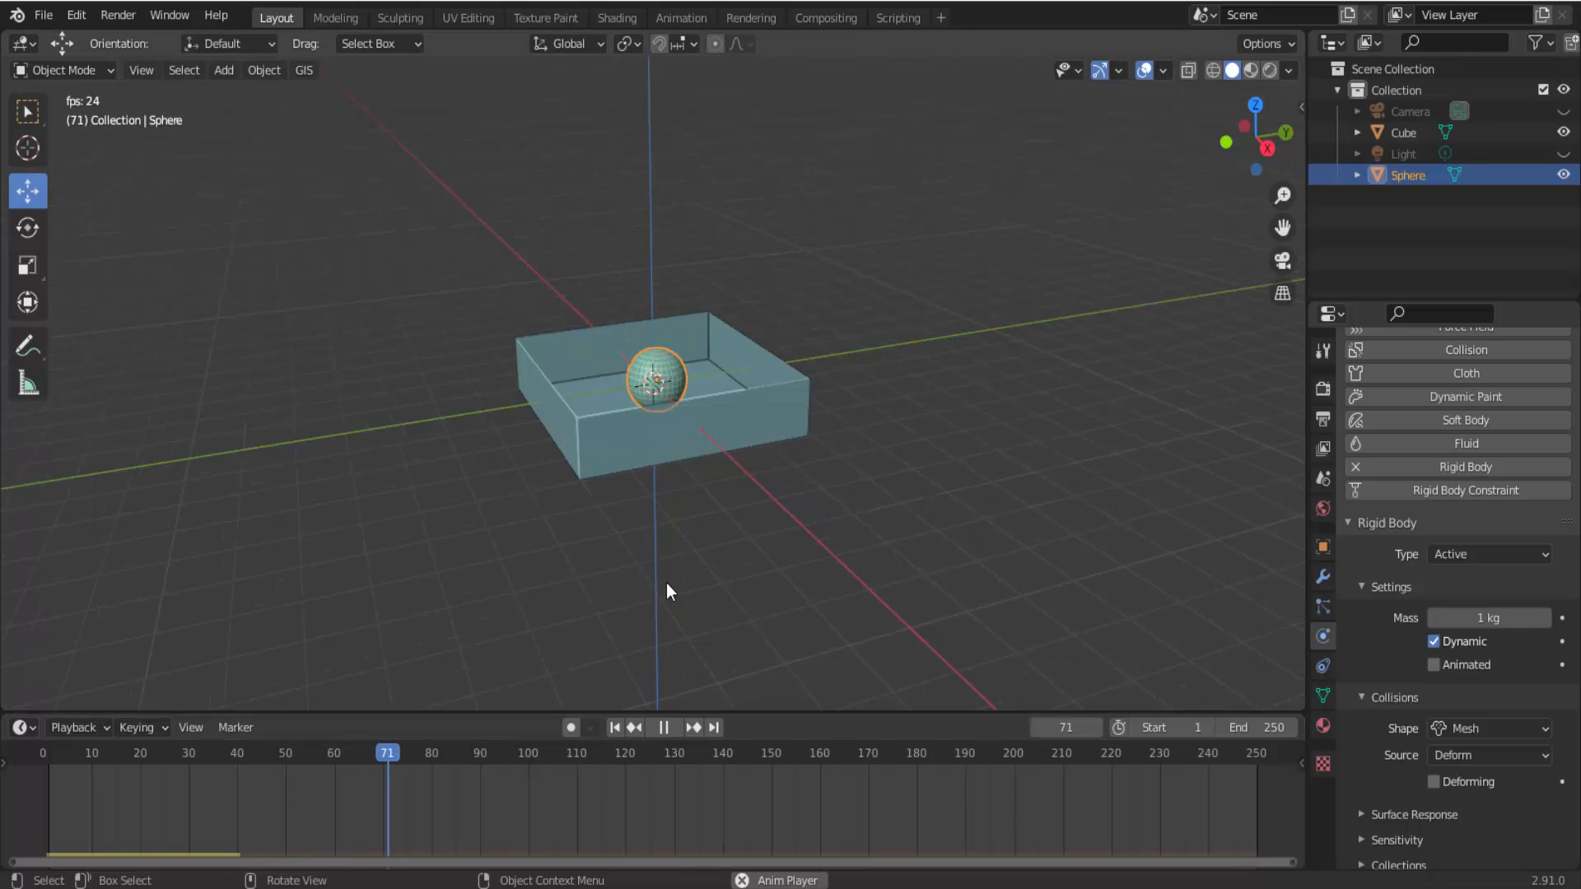
pyautogui.scroll(5, 665, 583)
pyautogui.click(665, 729)
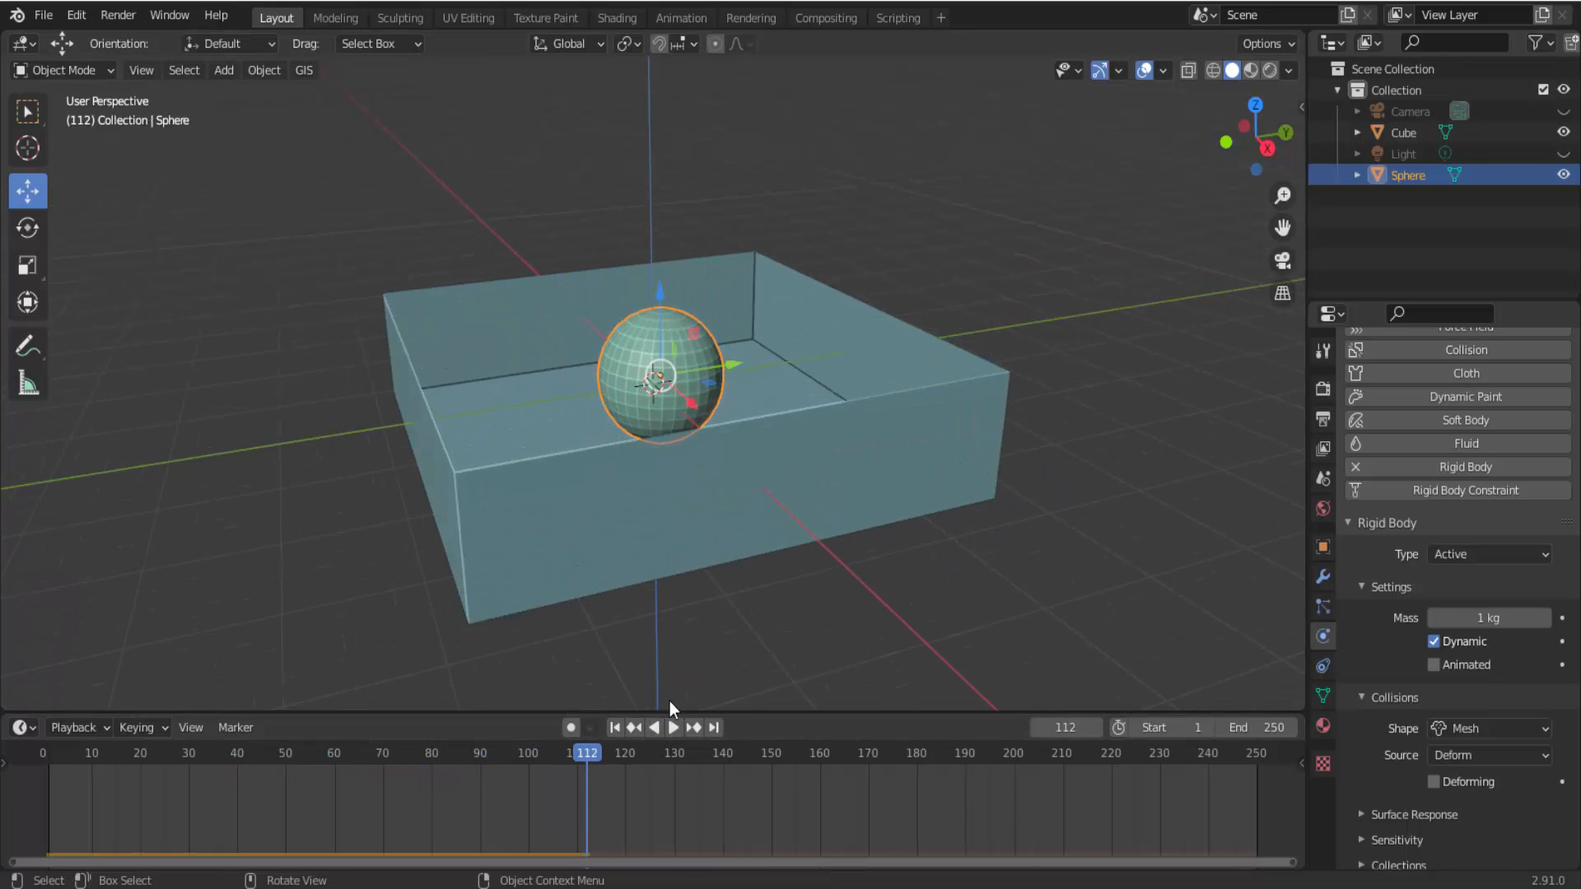
pyautogui.hotkey('shift', 'Left')
pyautogui.scroll(-4, 1035, 571)
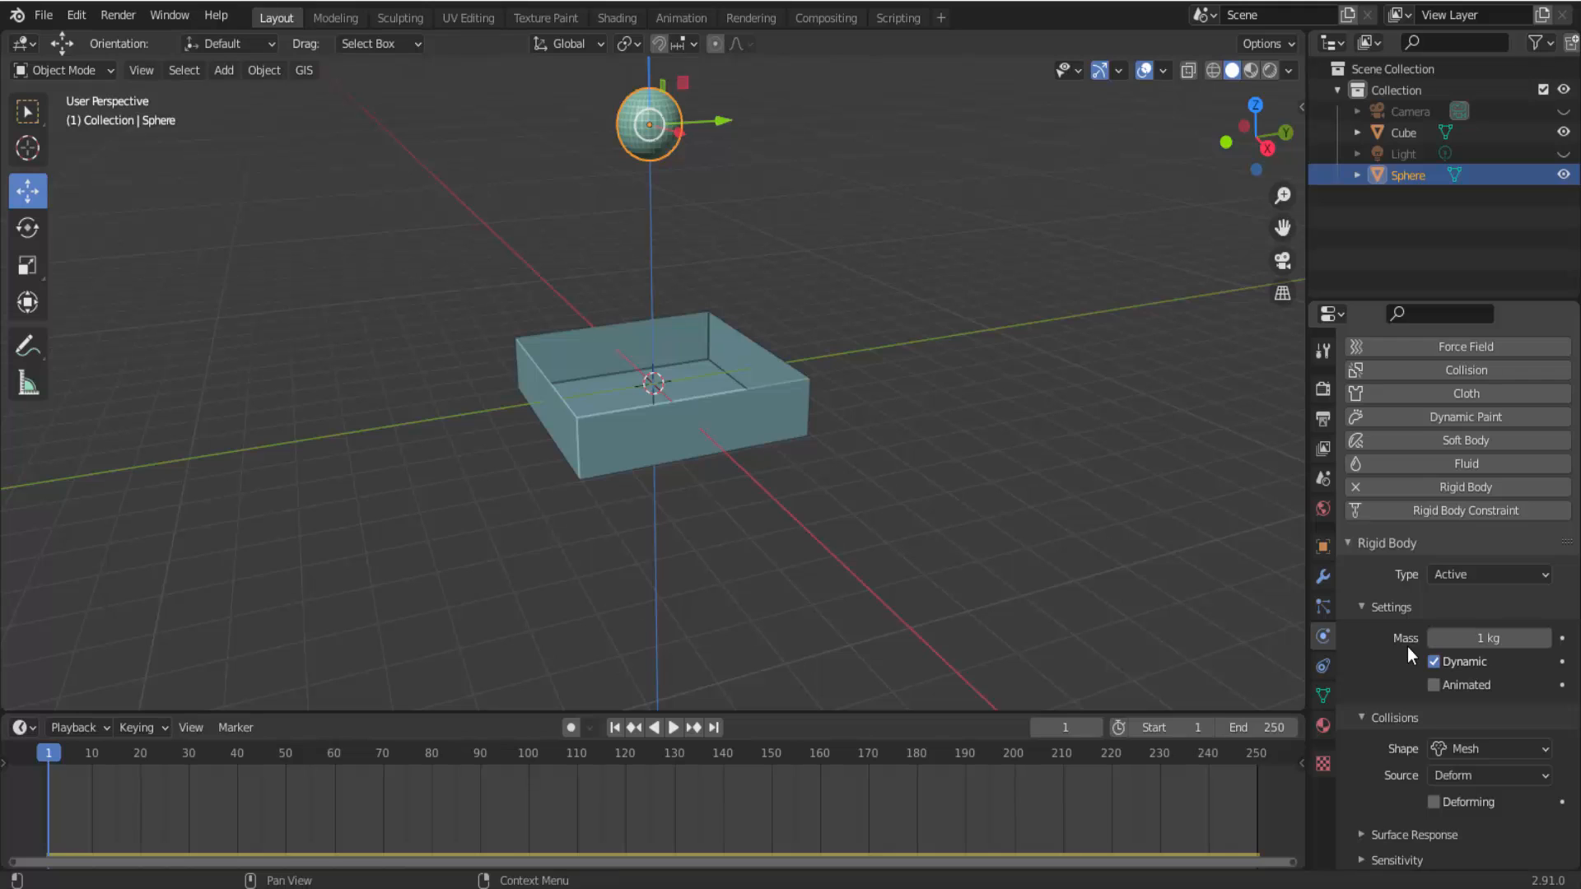
# Set the surface response bounciness to 1.000 on the sphere's rigid body and on the box's rigid body.
pyautogui.scroll(-2, 1407, 656)
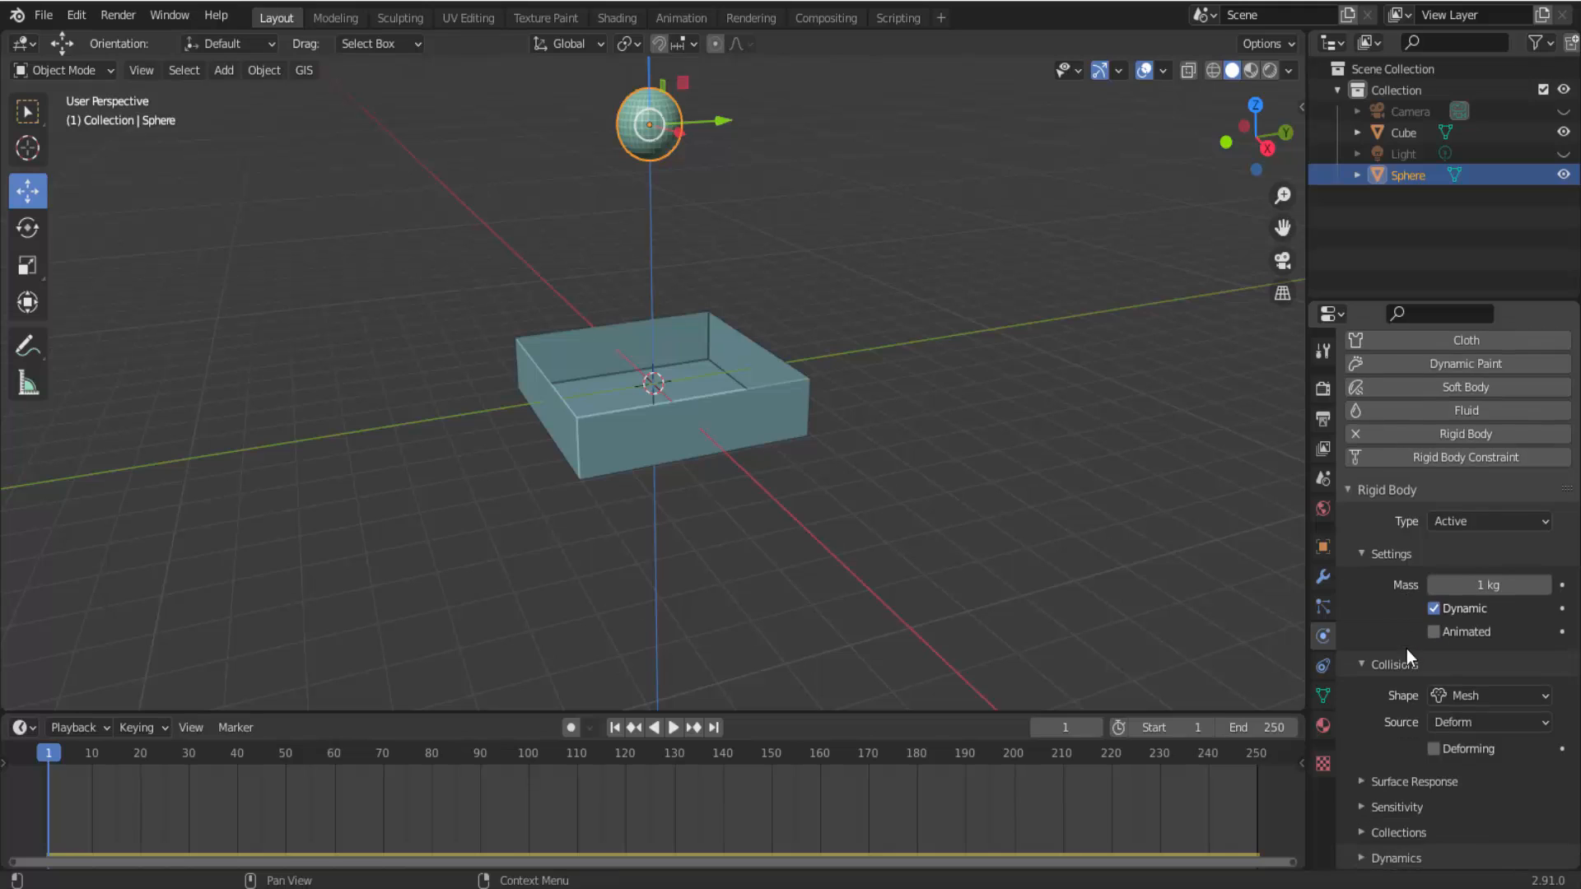
pyautogui.click(1362, 780)
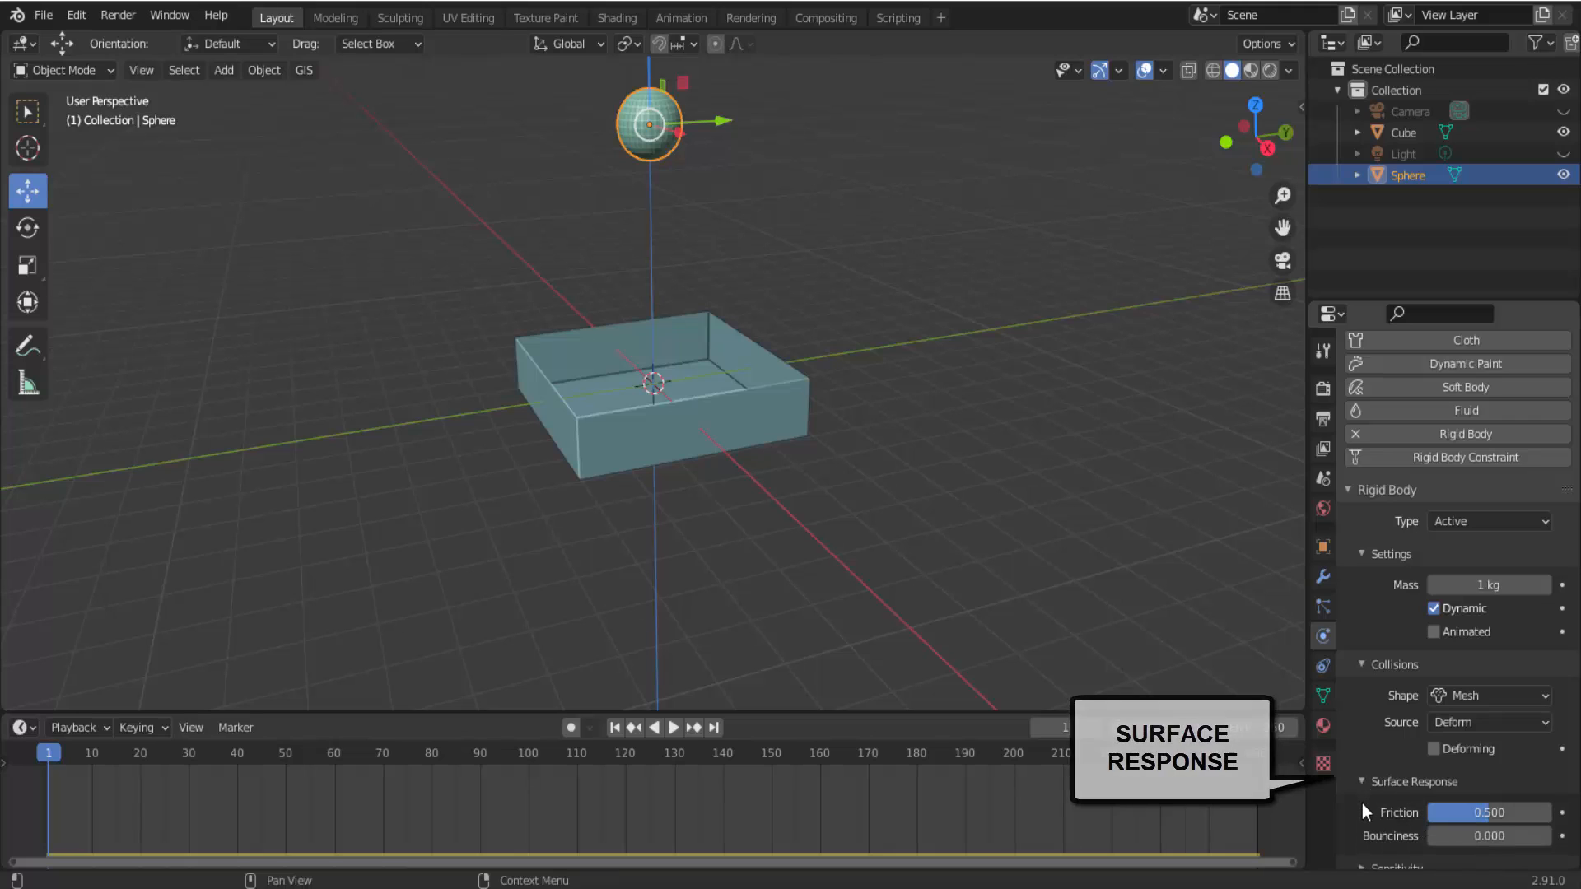
pyautogui.scroll(-2, 1361, 803)
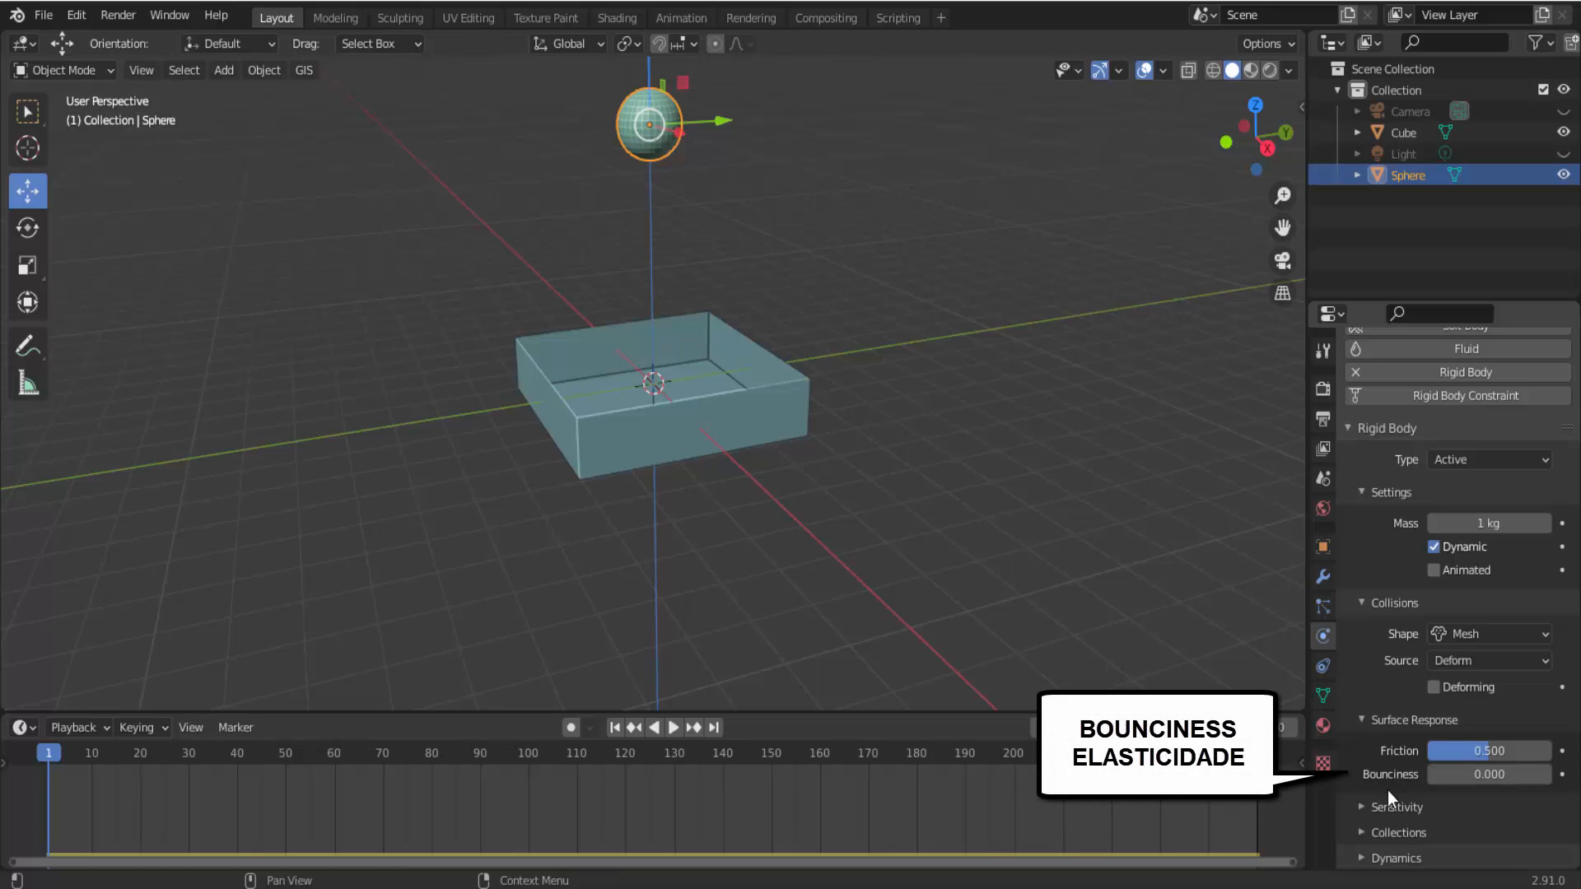
pyautogui.moveTo(1450, 777); pyautogui.dragTo(1552, 778)
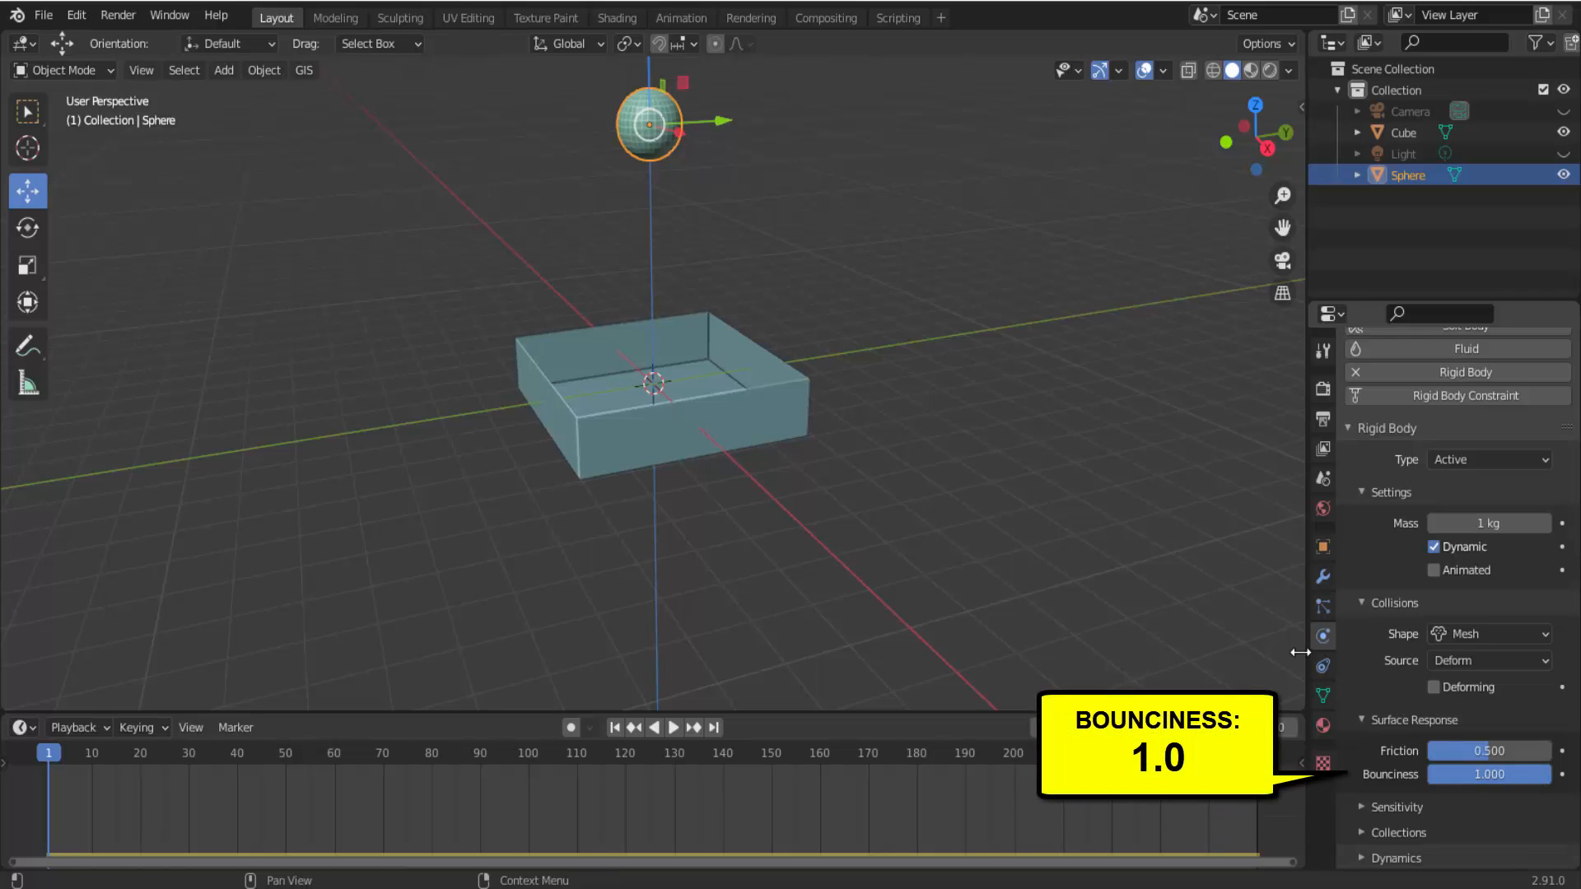
pyautogui.click(797, 382)
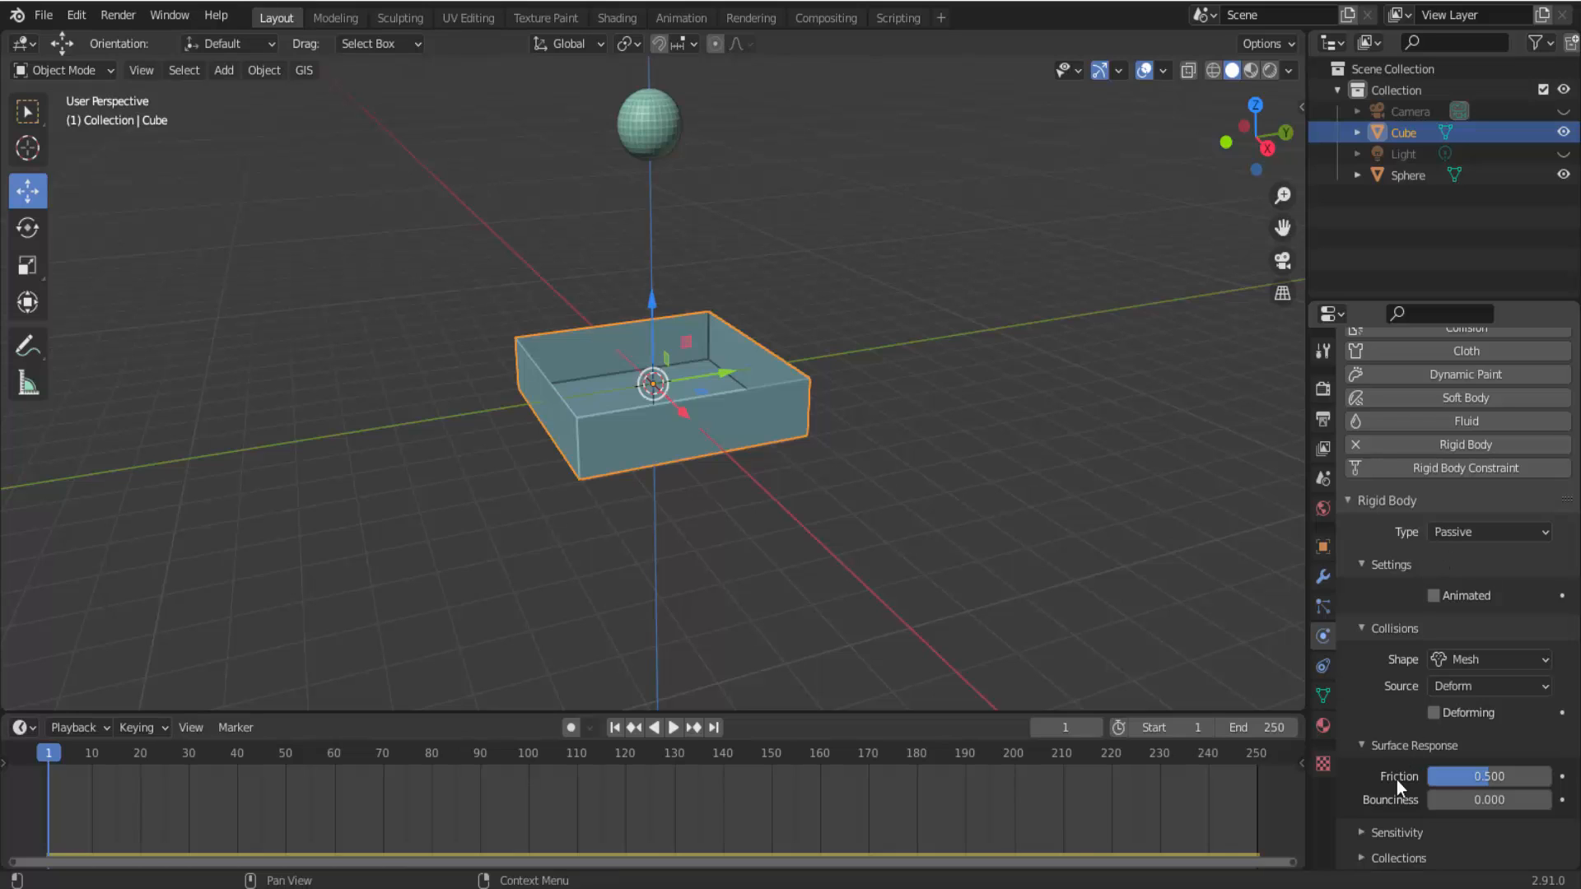
pyautogui.moveTo(1454, 802); pyautogui.dragTo(1574, 802)
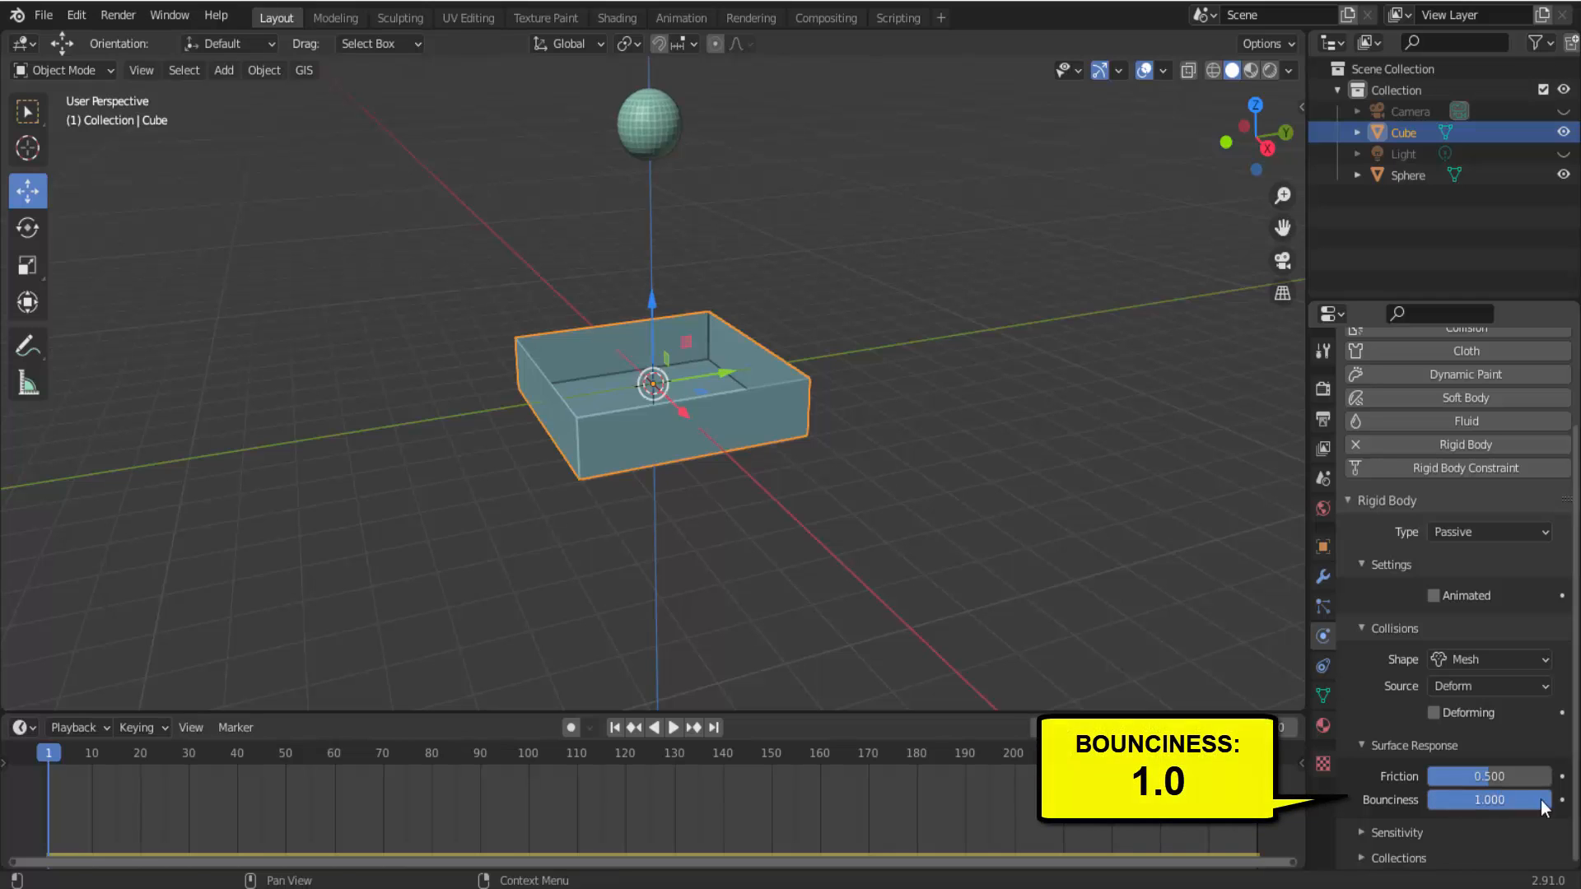
# Play the simulation from frame 1 to watch the sphere bounce, stop it, and return to frame 1.
pyautogui.click(676, 726)
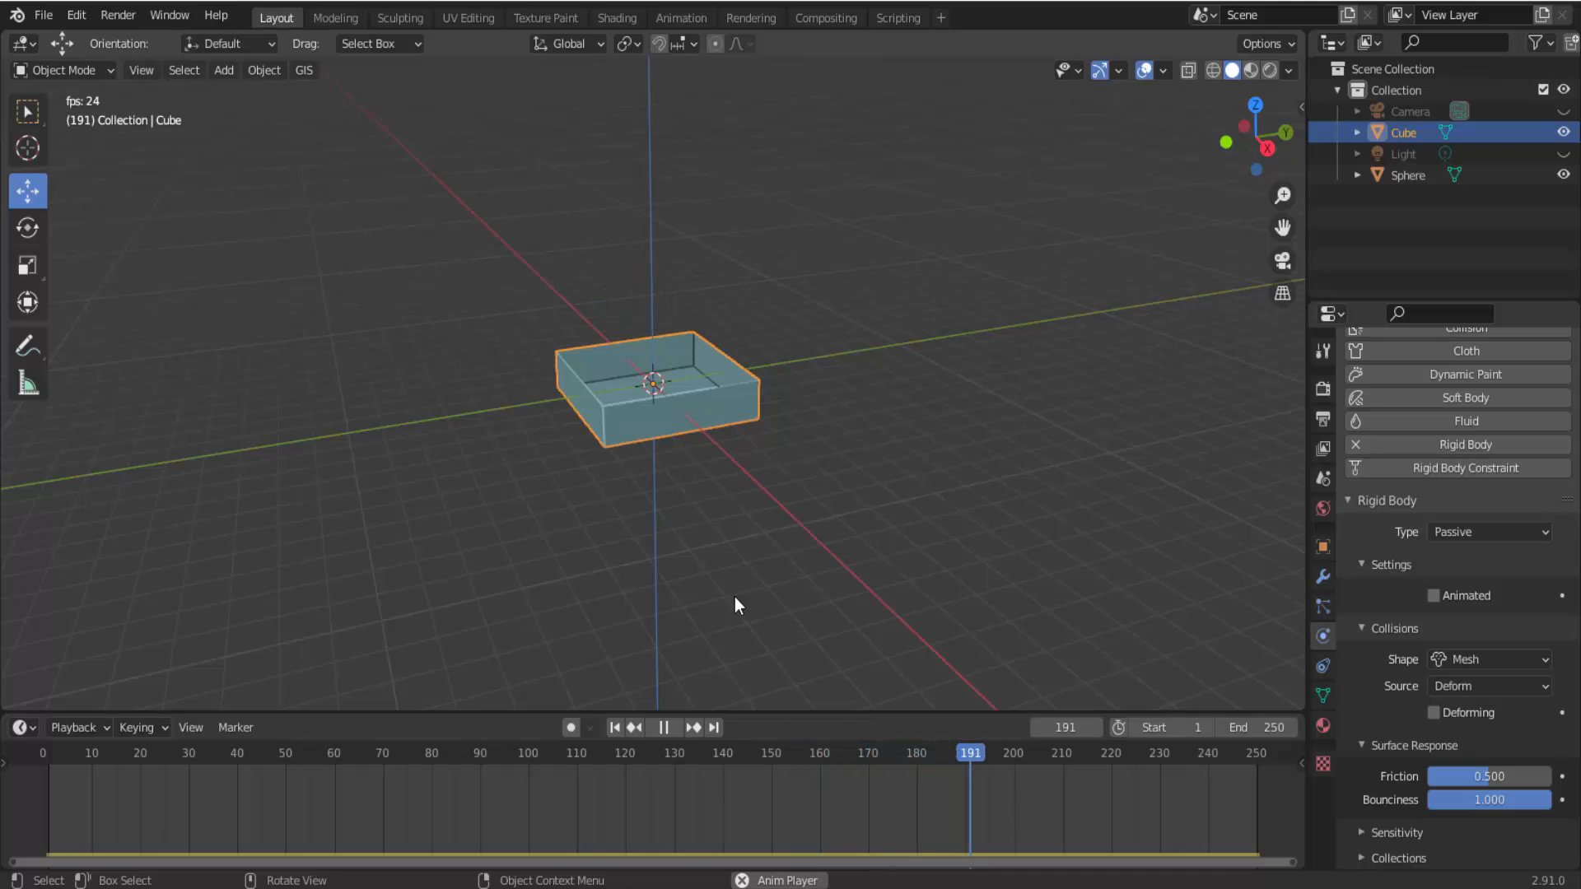
pyautogui.click(664, 727)
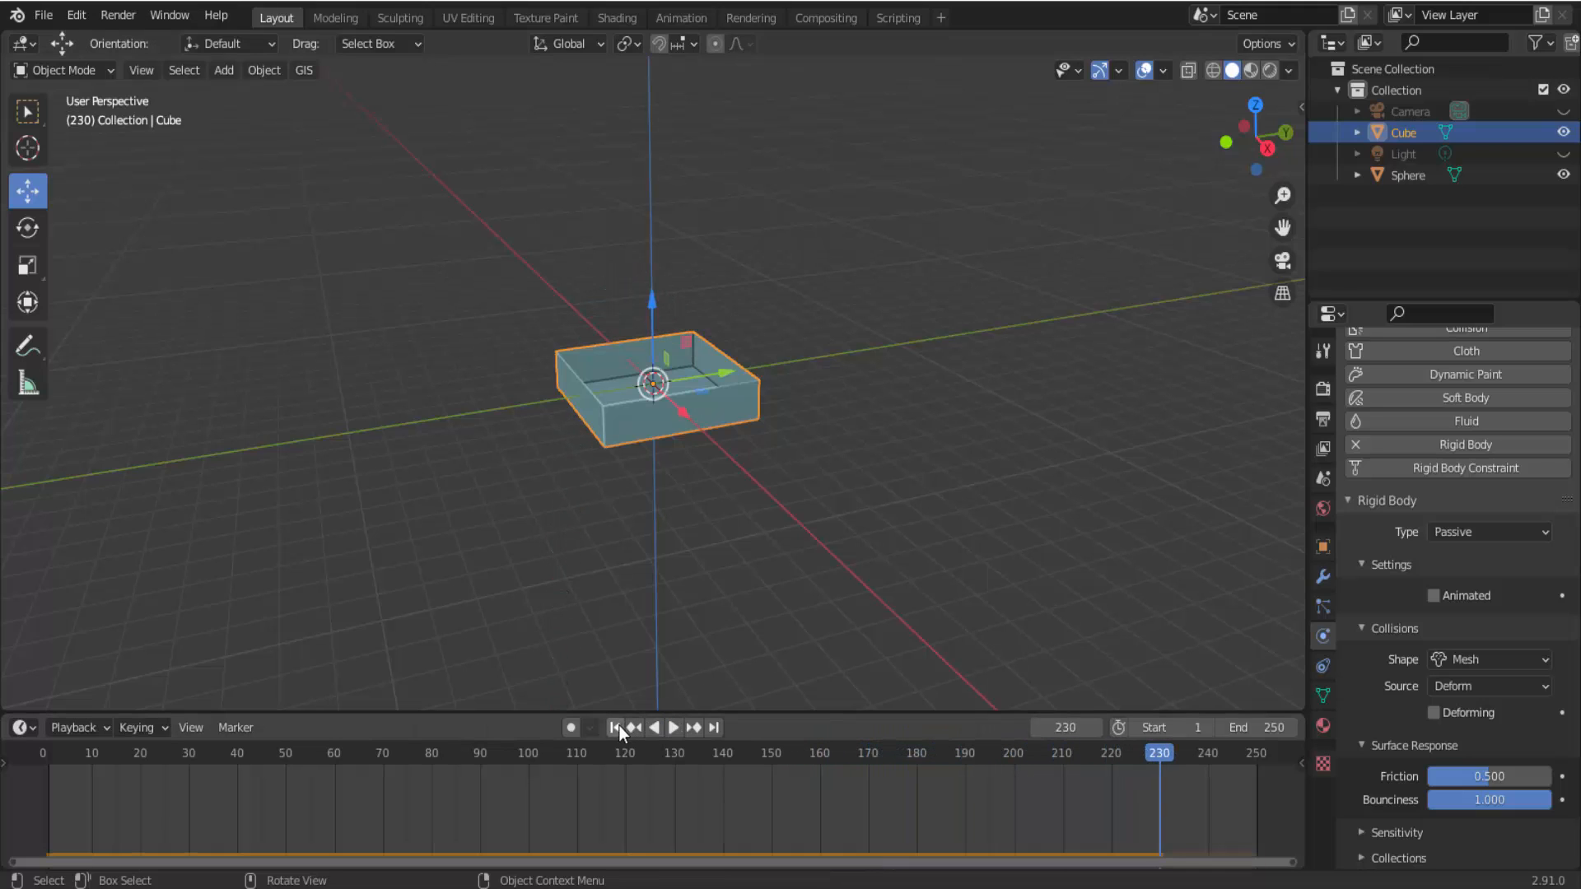
pyautogui.click(616, 727)
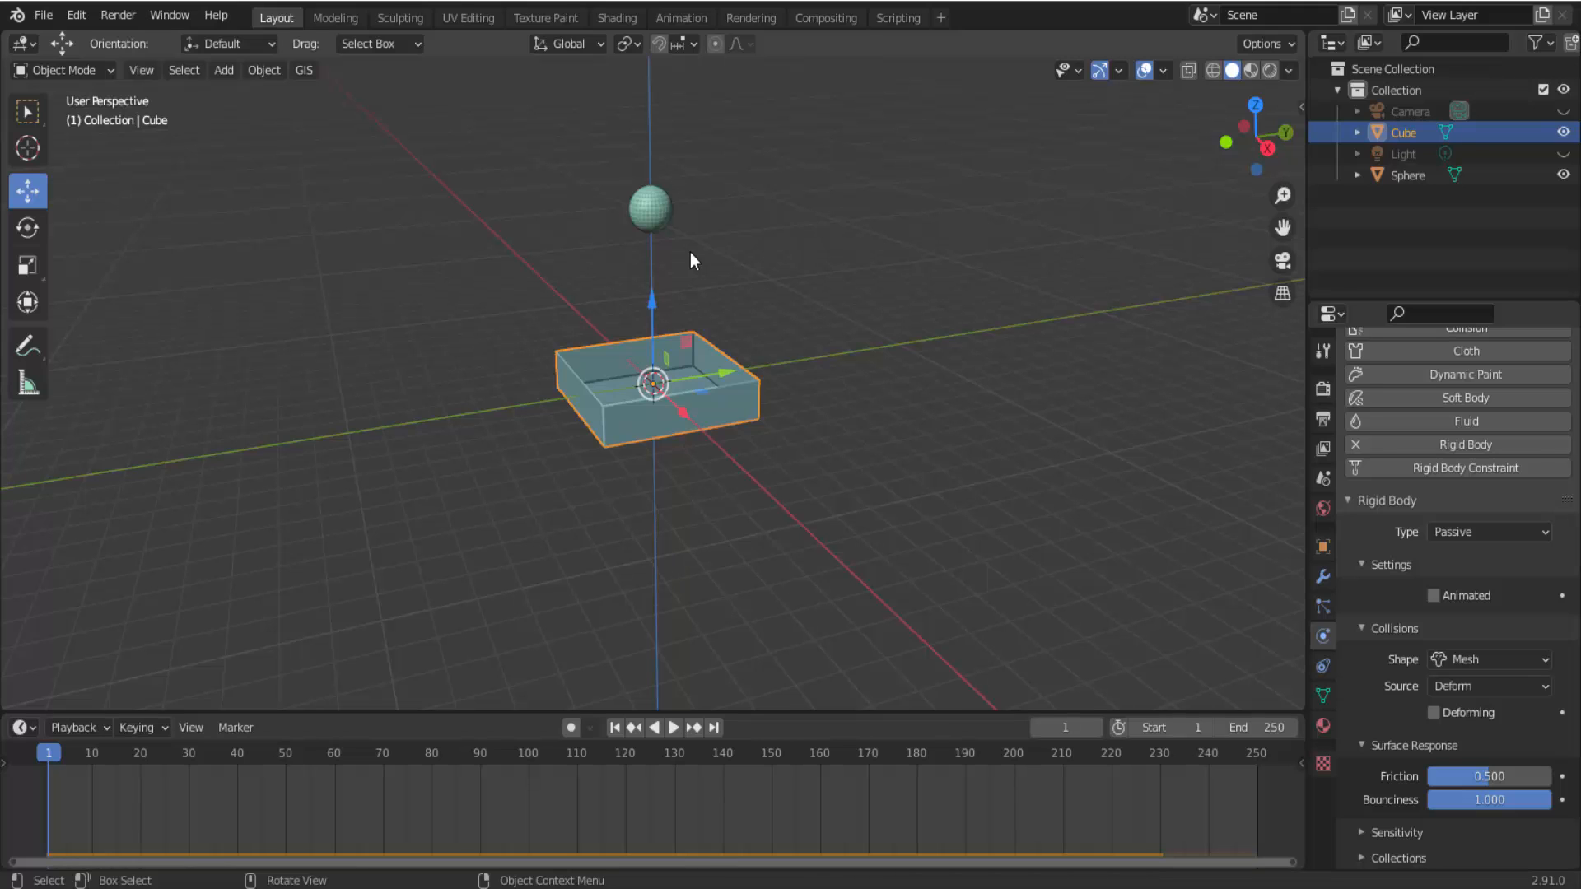
# Disable Dynamic on the sphere's rigid body and keyframe that setting at frame 1.
pyautogui.scroll(2, 894, 279)
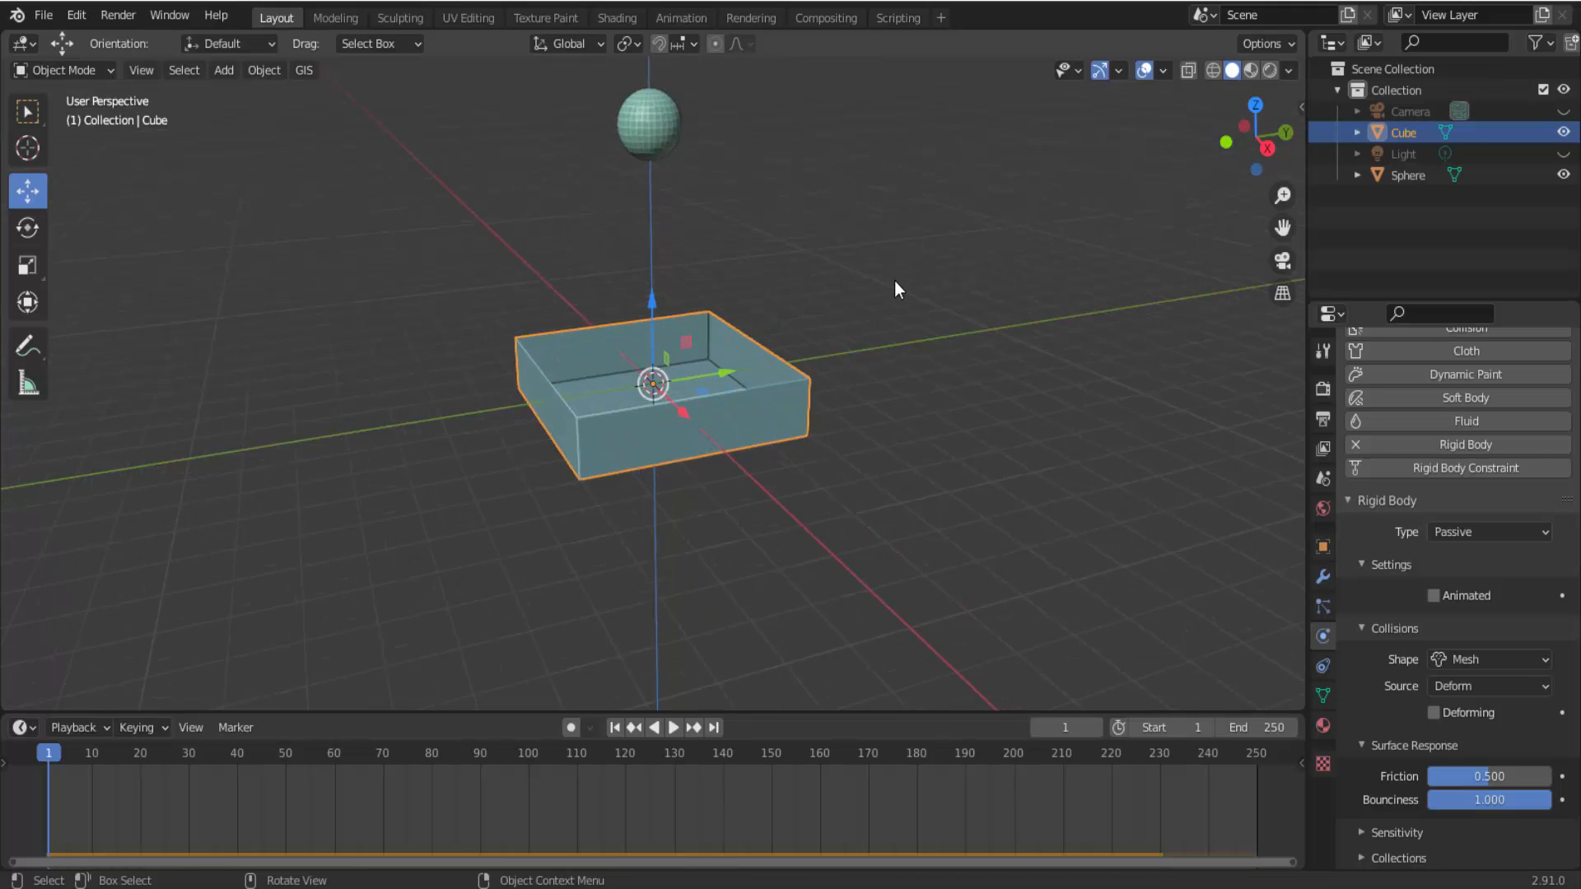
pyautogui.scroll(-1, 894, 282)
pyautogui.click(644, 173)
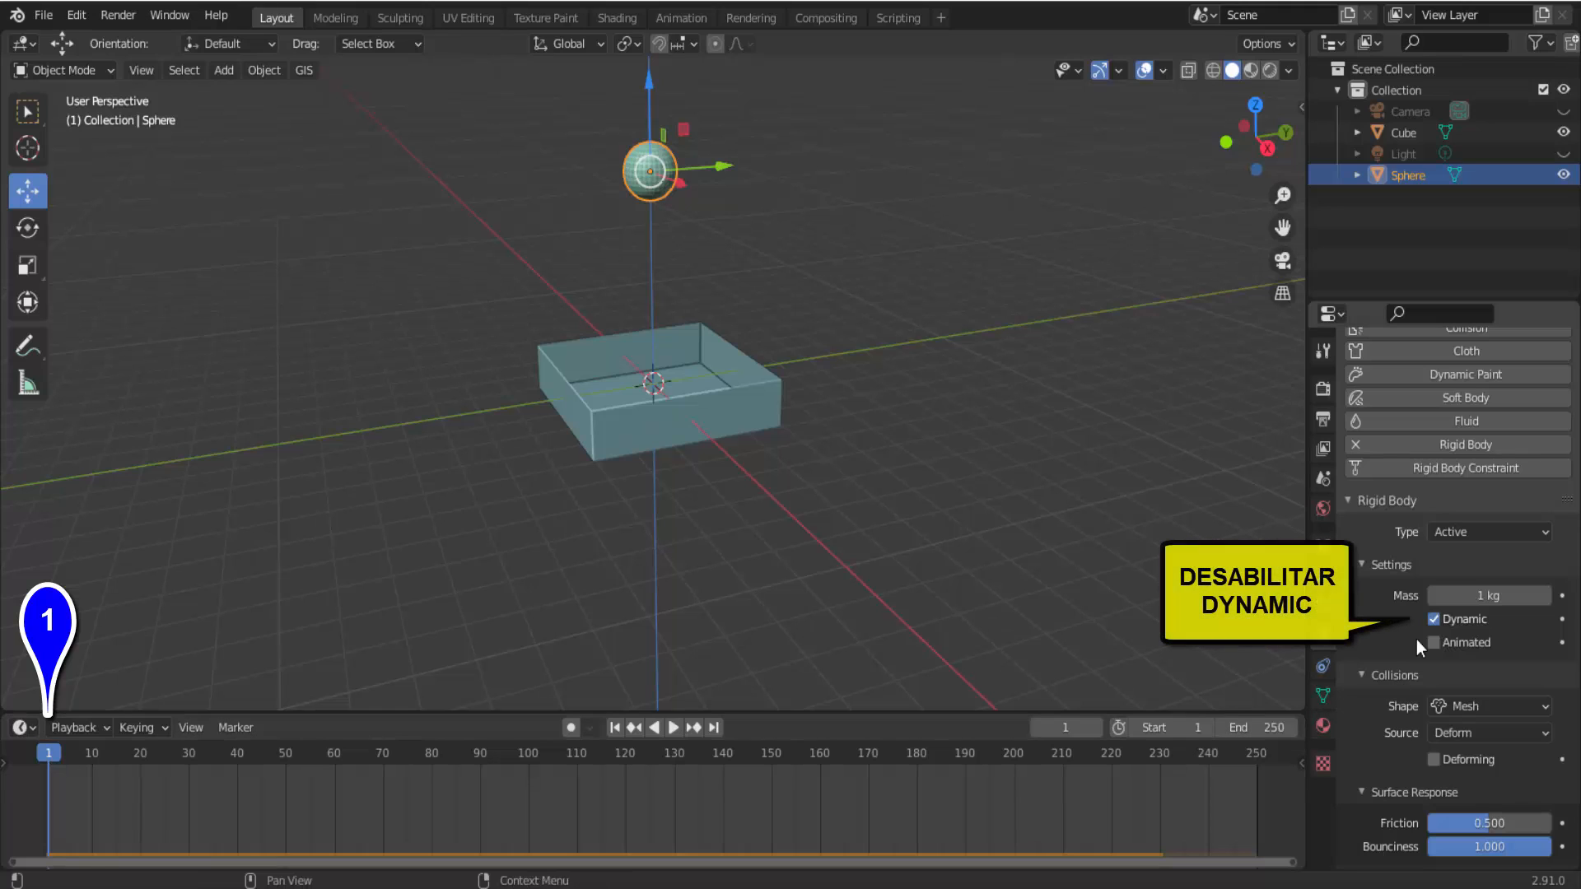
pyautogui.click(1437, 618)
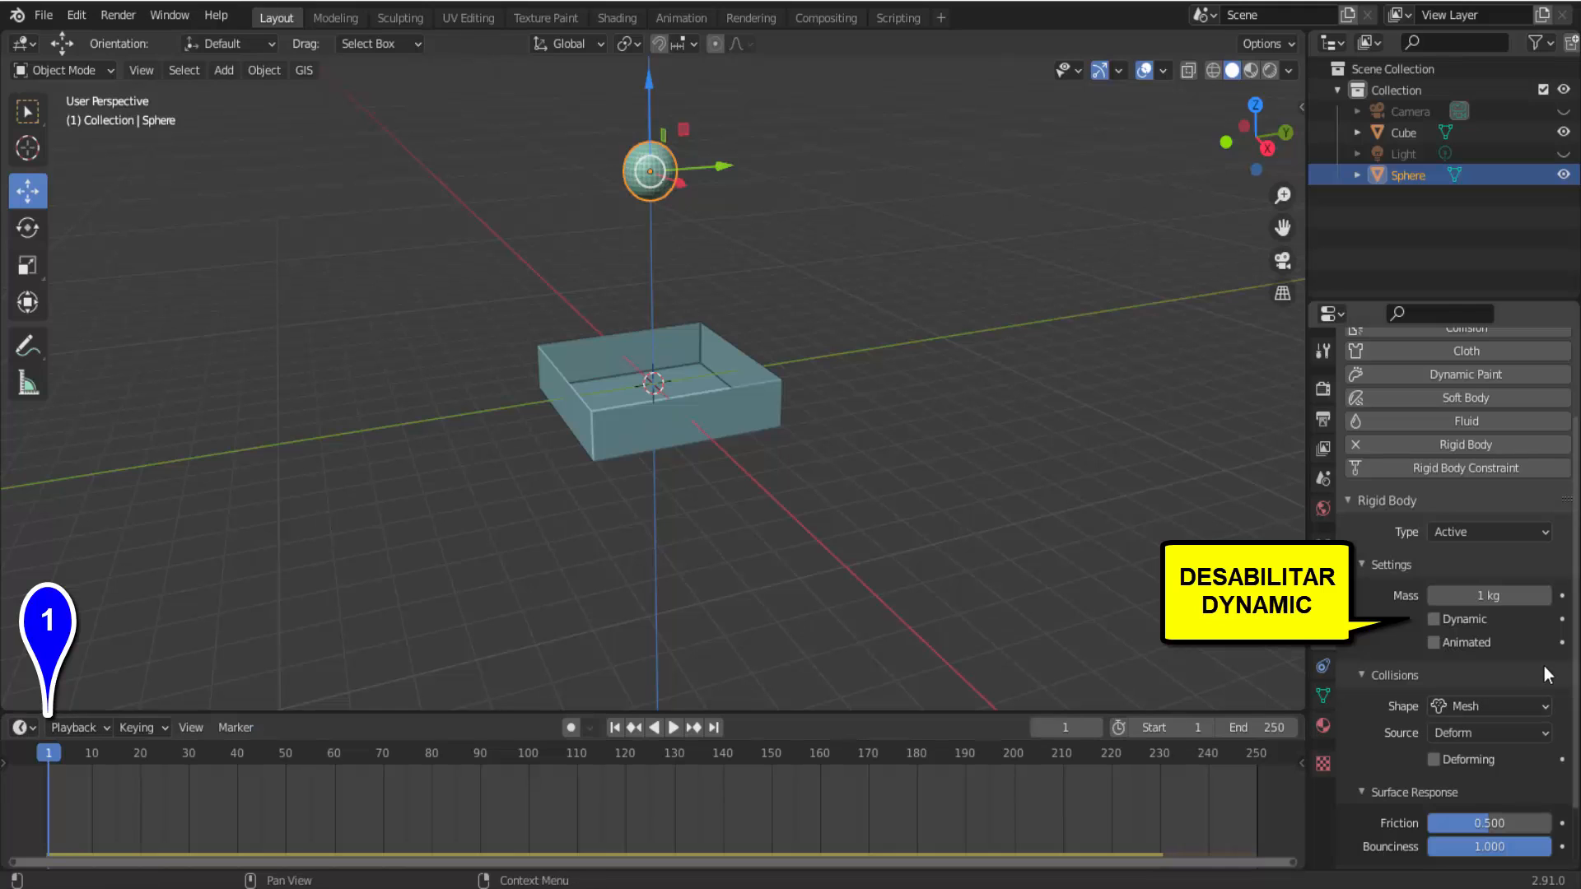
pyautogui.click(1562, 619)
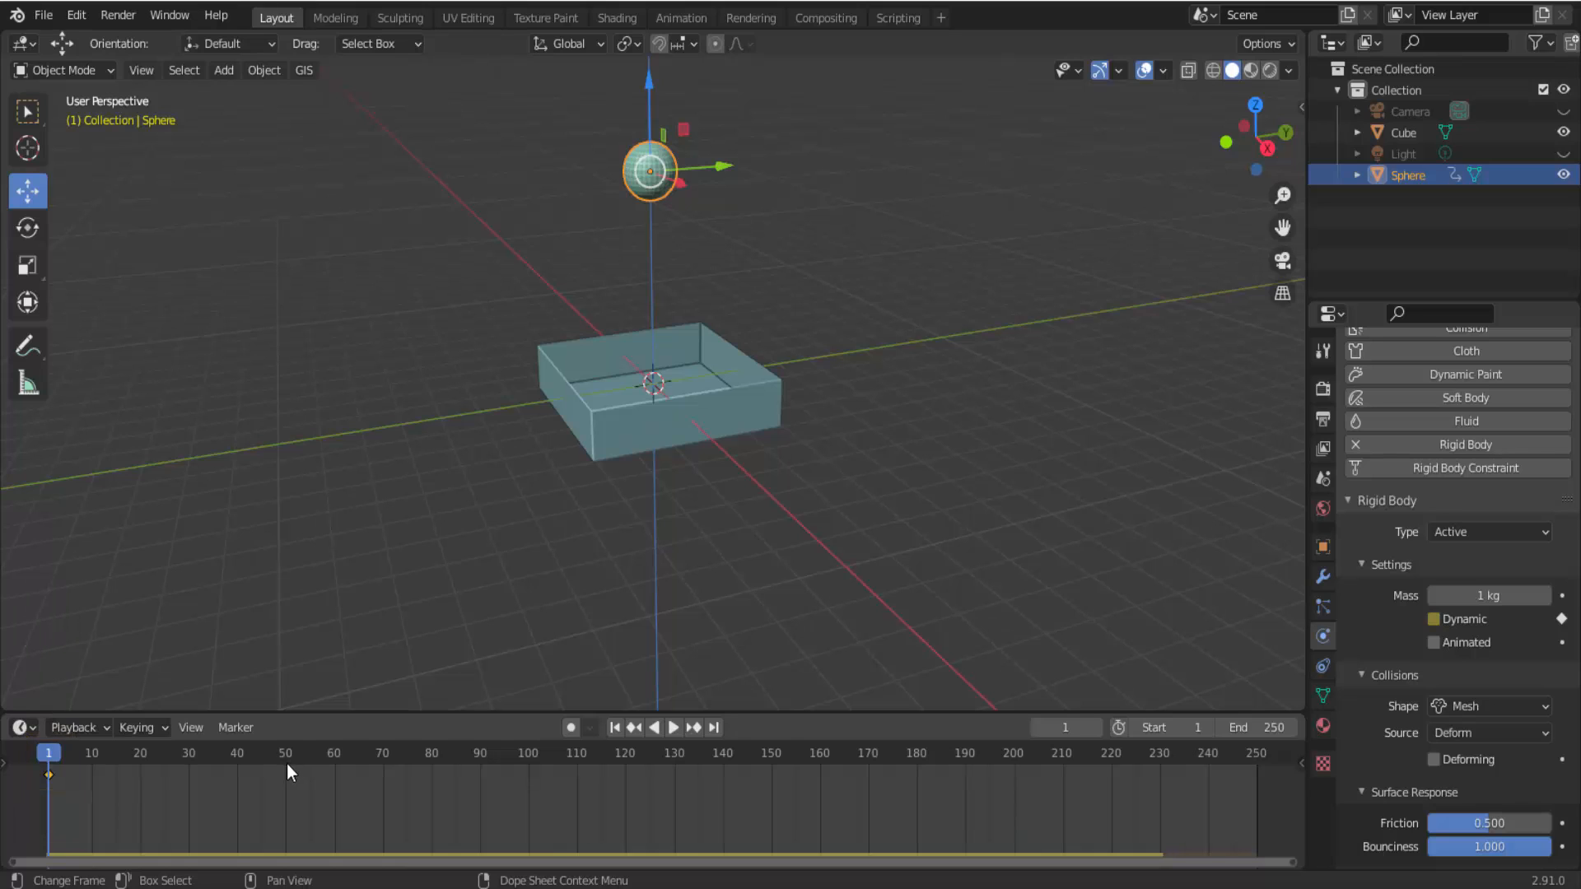
# Keyframe the sphere's Dynamic setting as disabled at frame 70 and as enabled at frame 71.
pyautogui.click(382, 749)
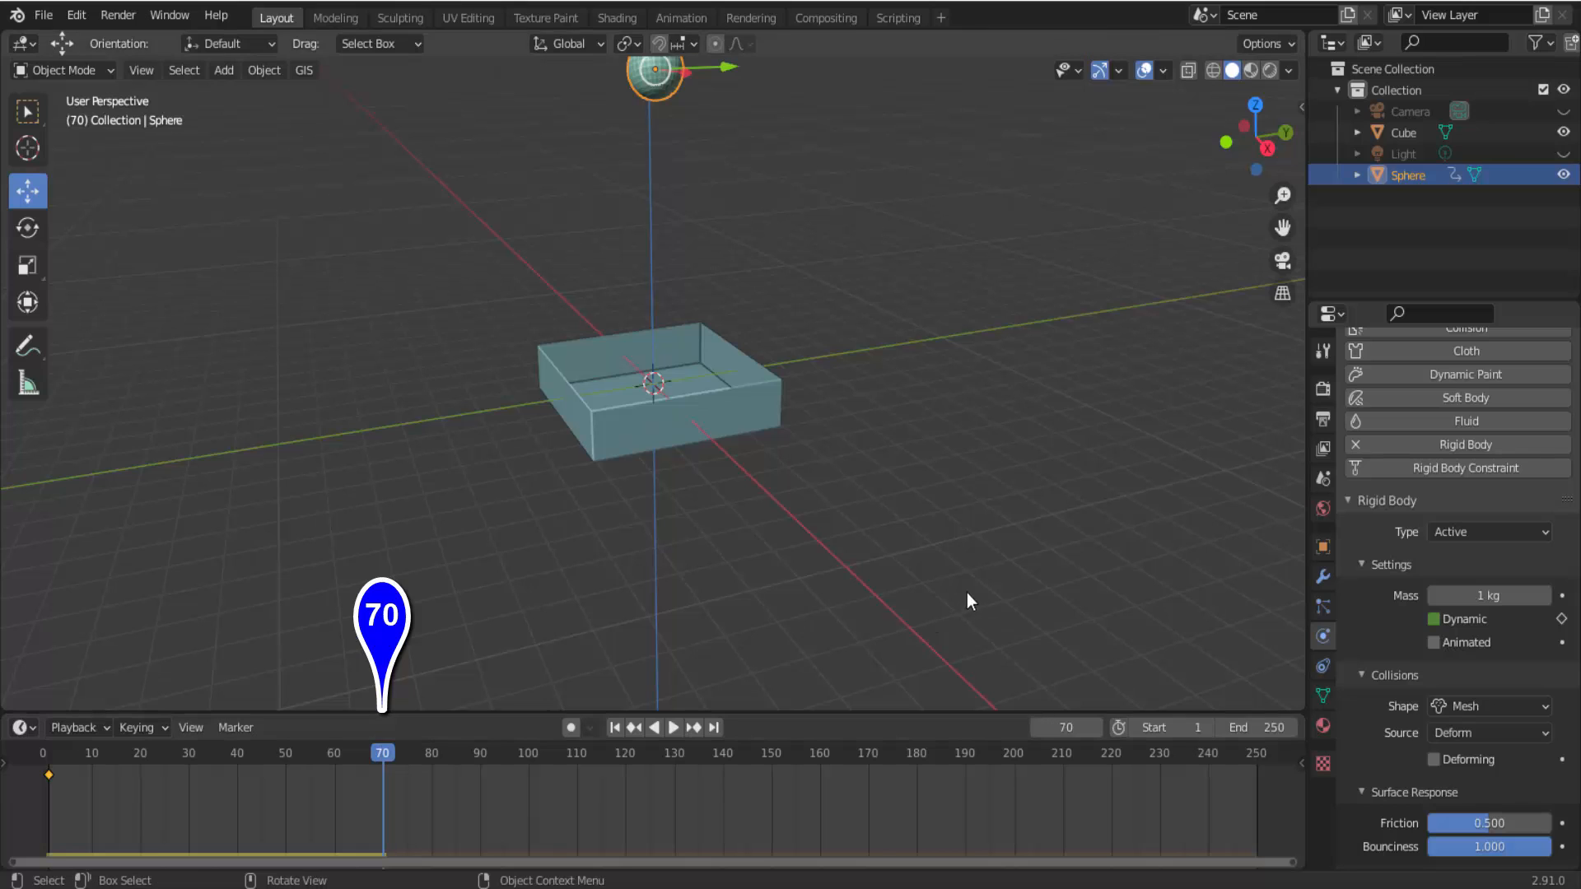
pyautogui.click(1484, 627)
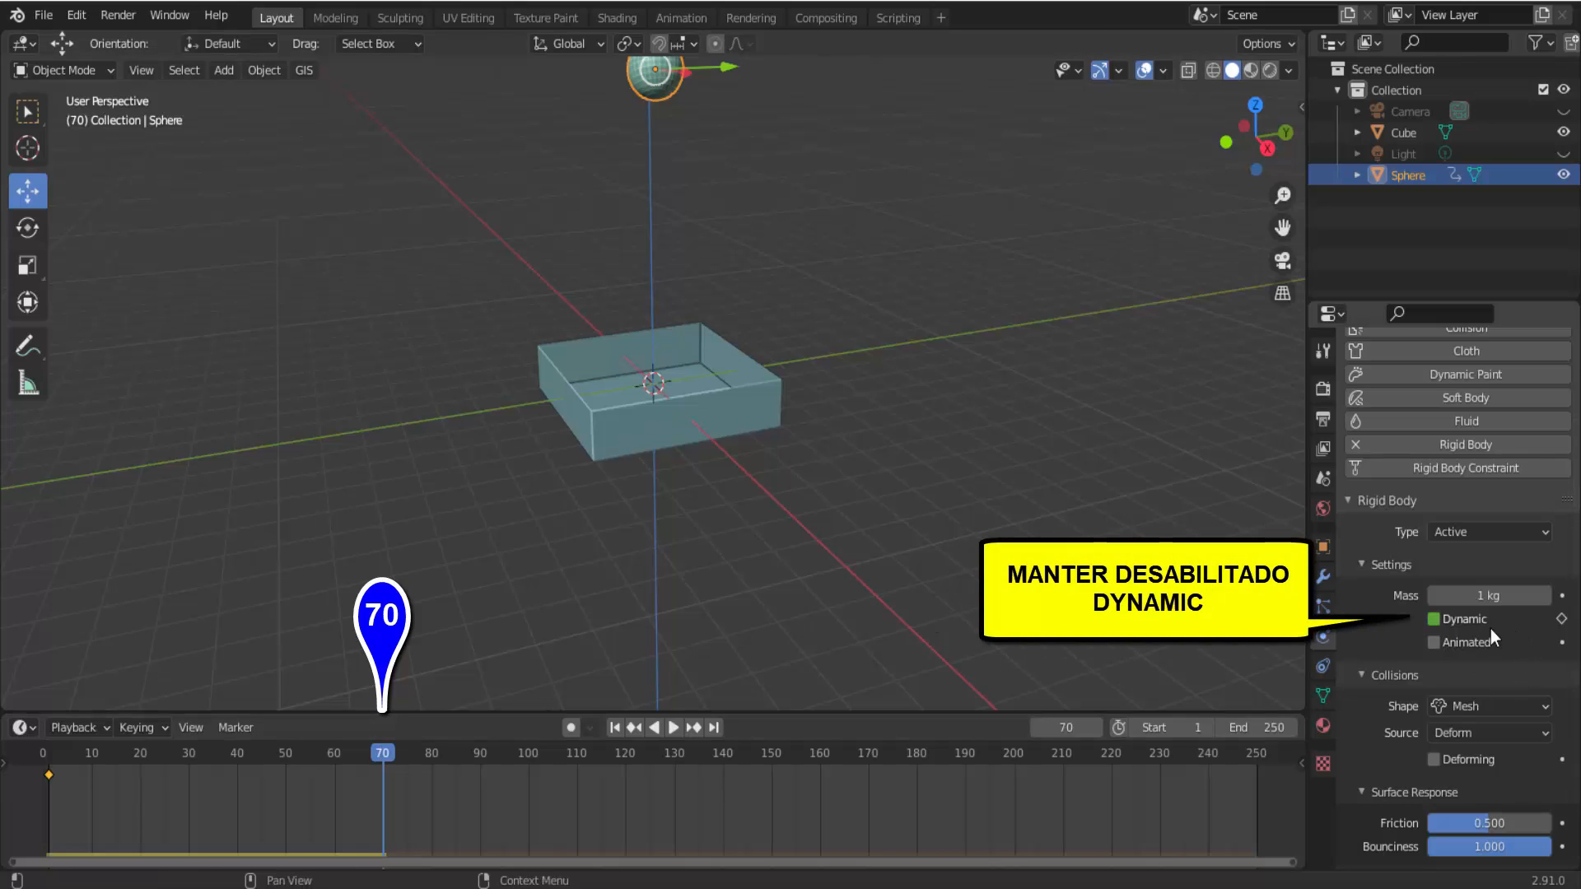
pyautogui.click(1561, 619)
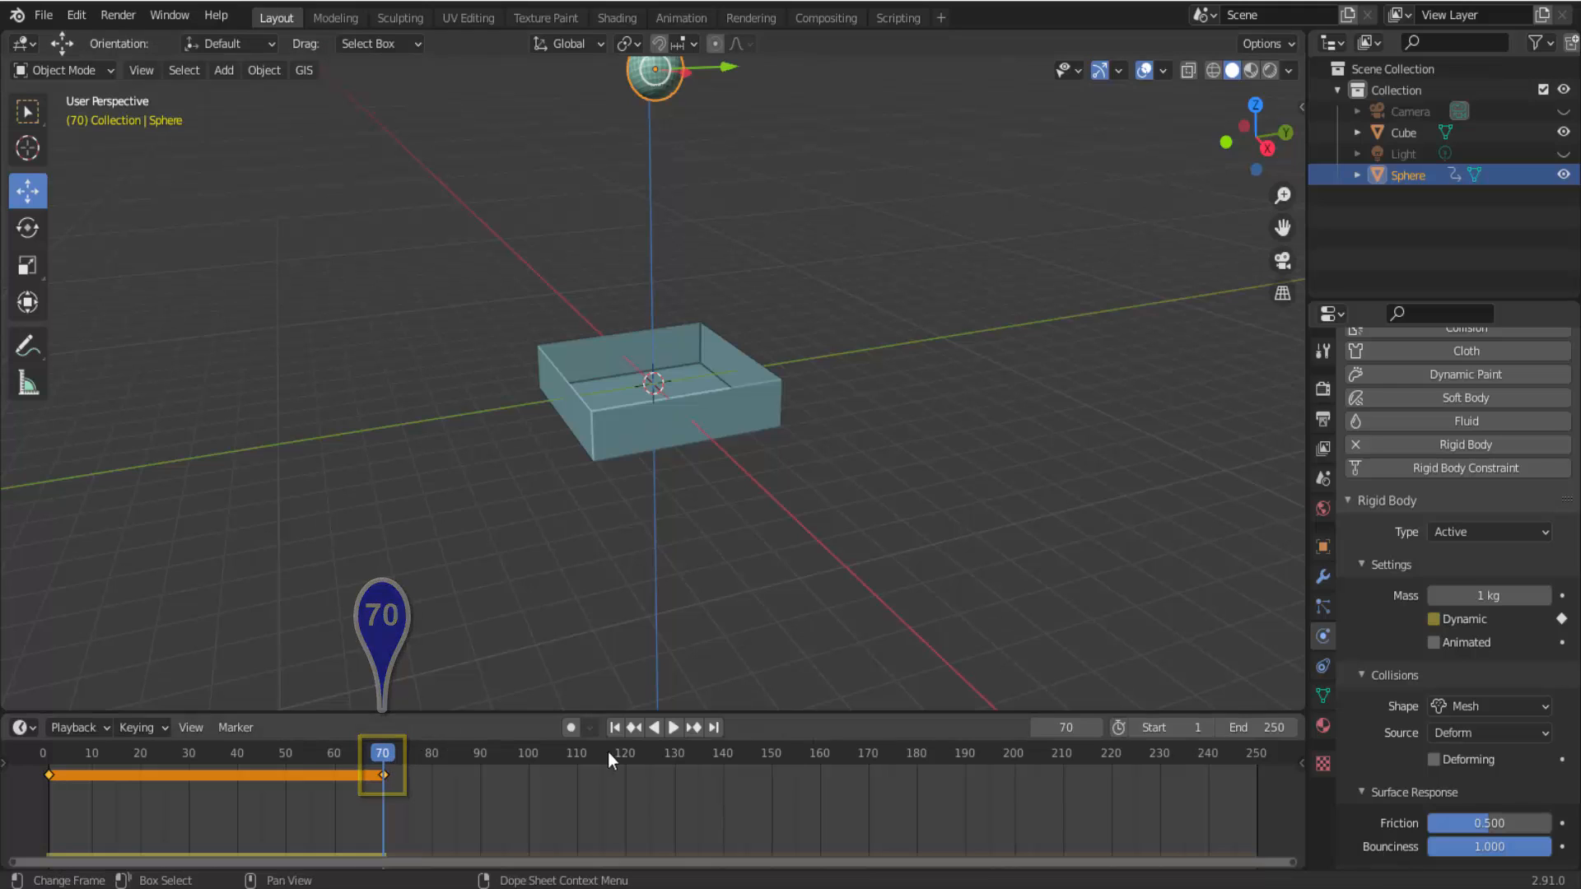
pyautogui.click(1095, 727)
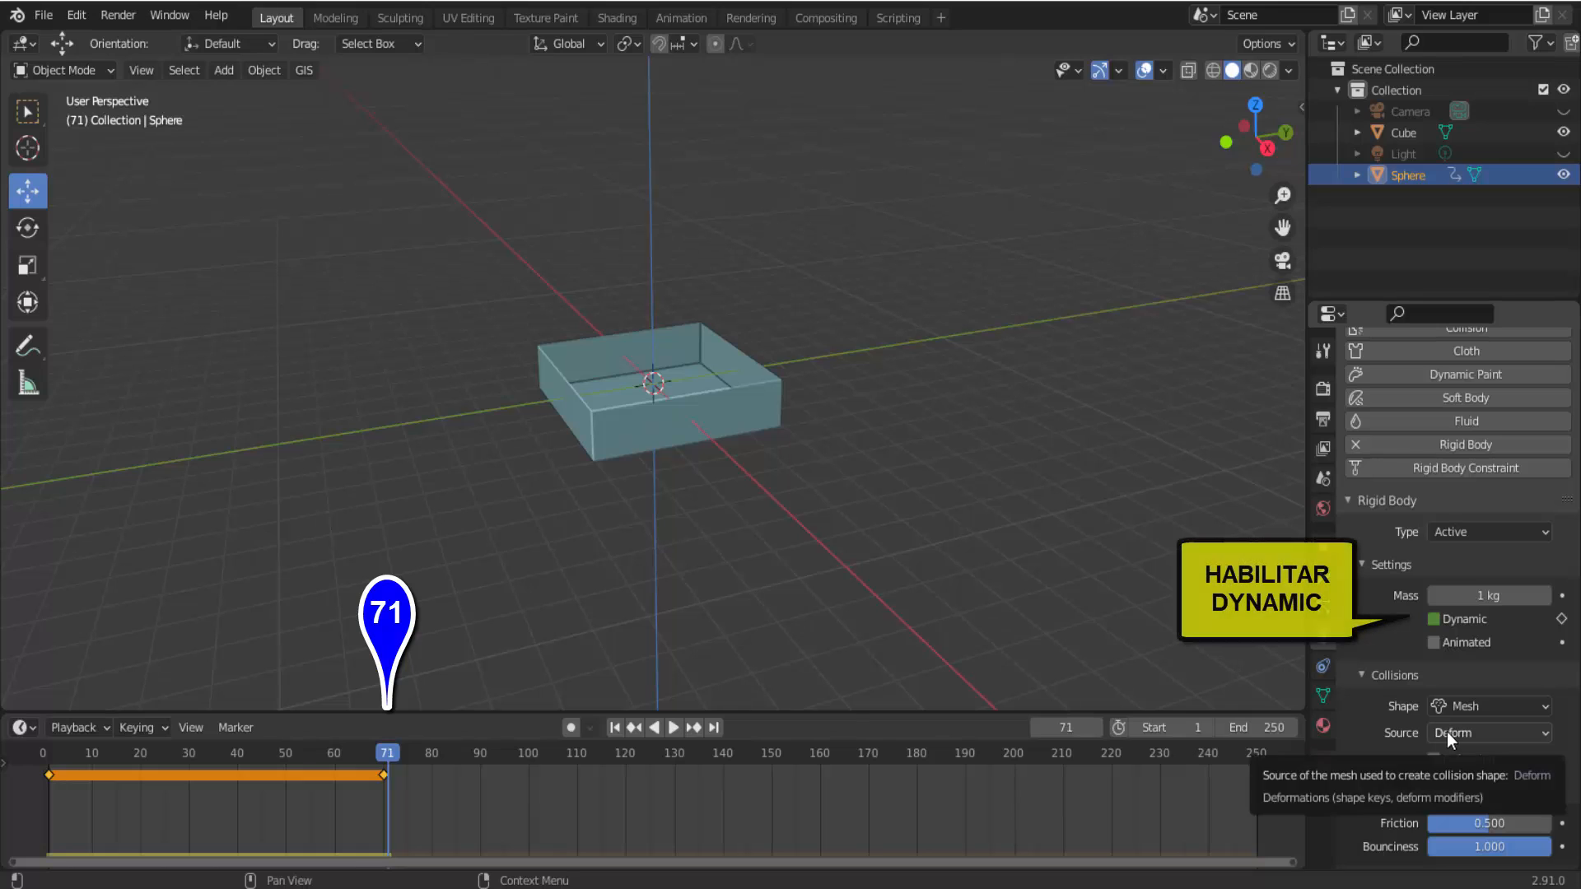
pyautogui.click(1434, 619)
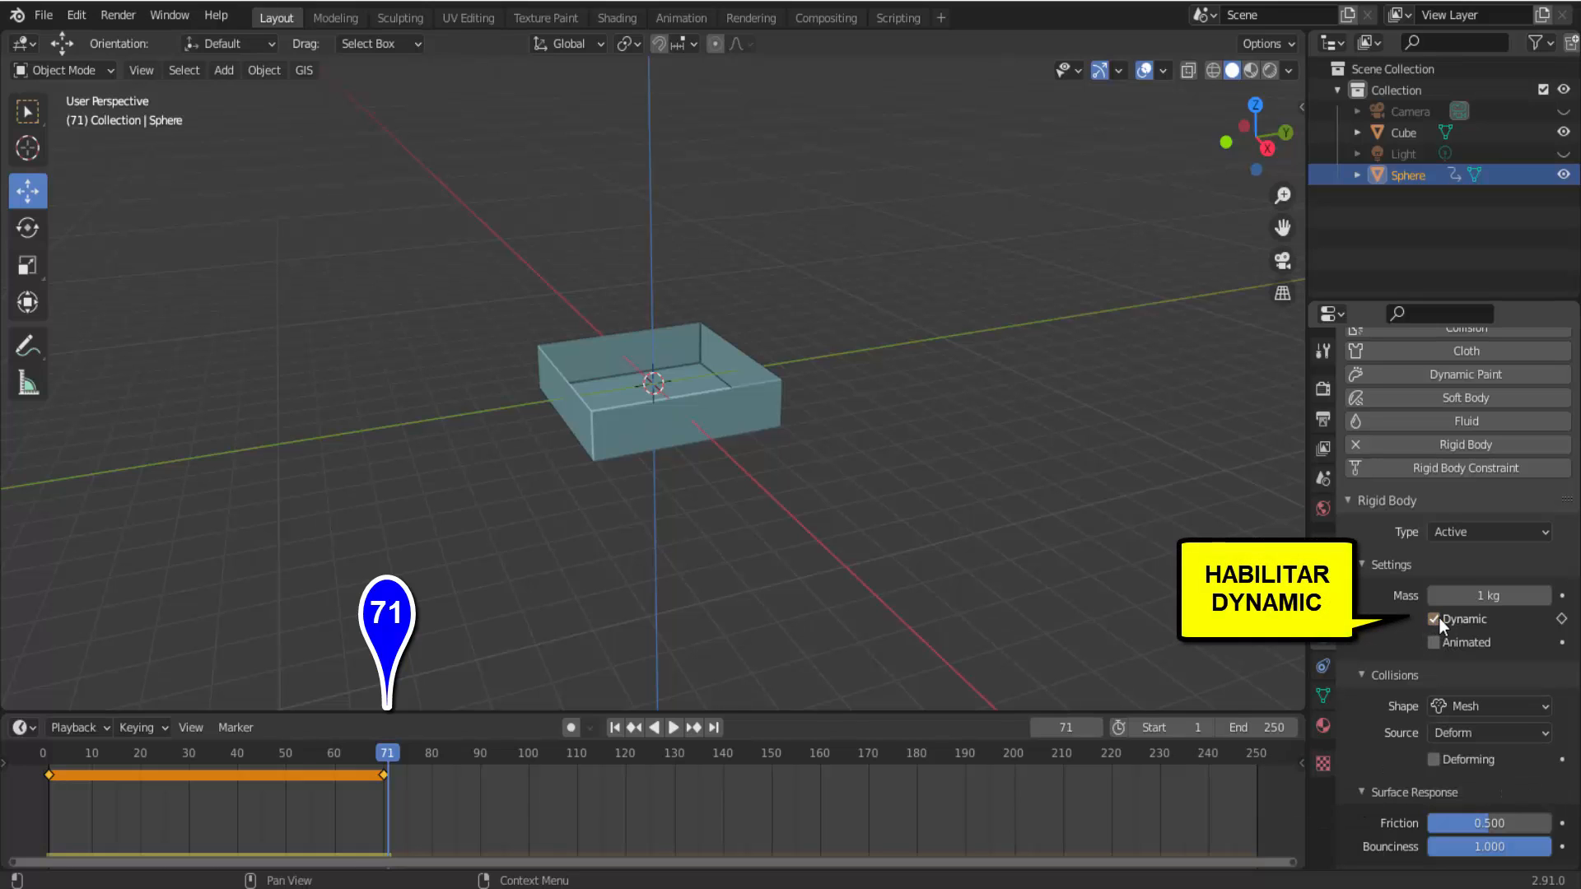
pyautogui.click(1561, 618)
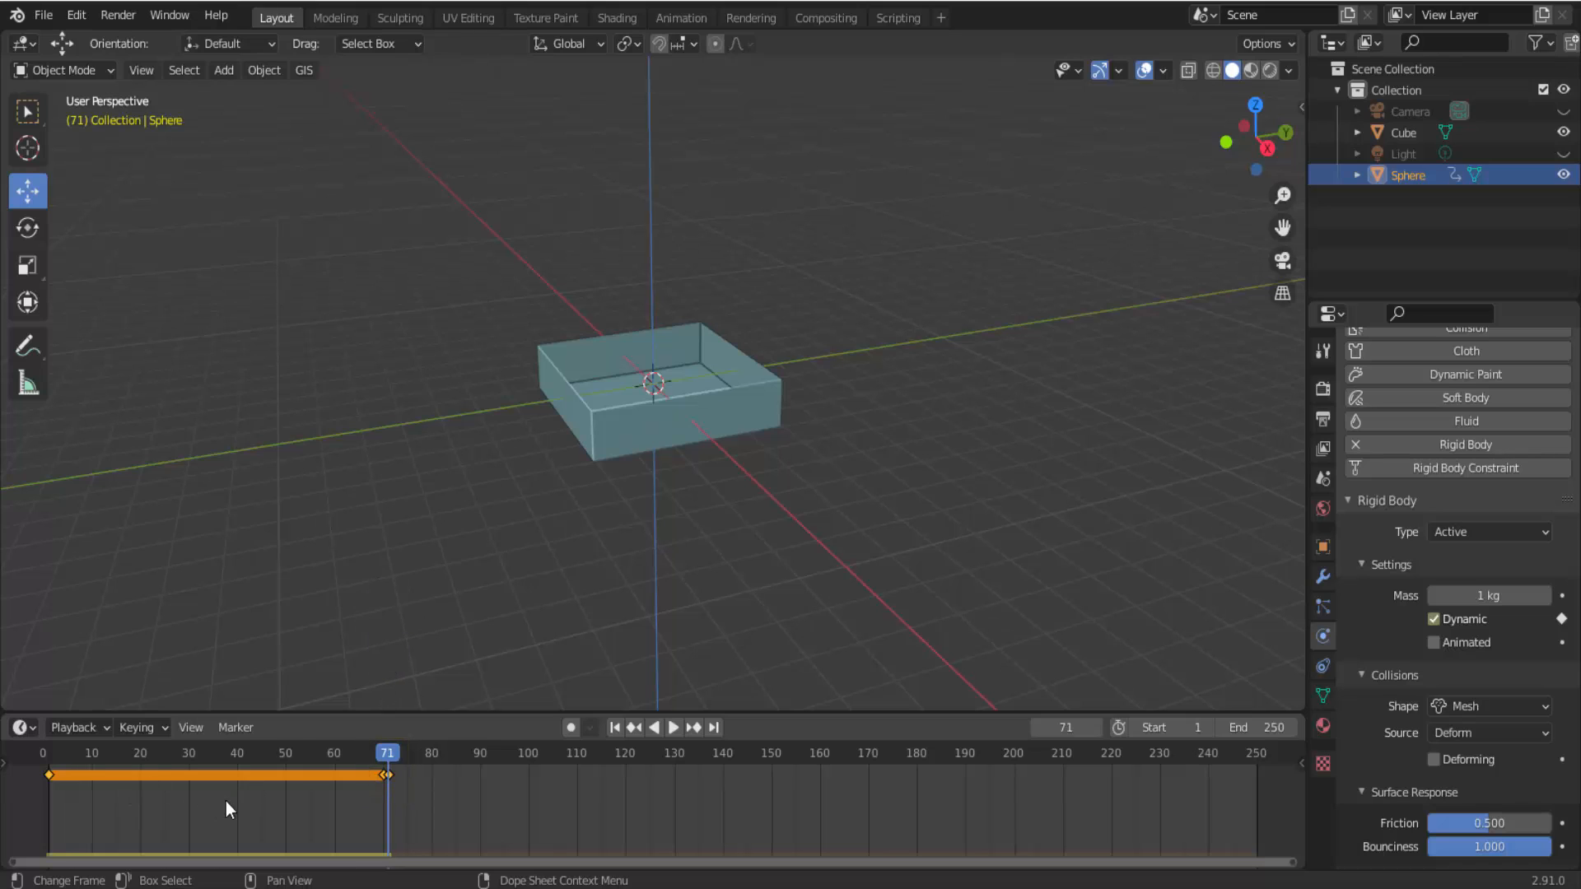
# Play the simulation from frame 1 with the keyframed Dynamic setting, watching when the sphere falls, and stop it.
pyautogui.click(615, 728)
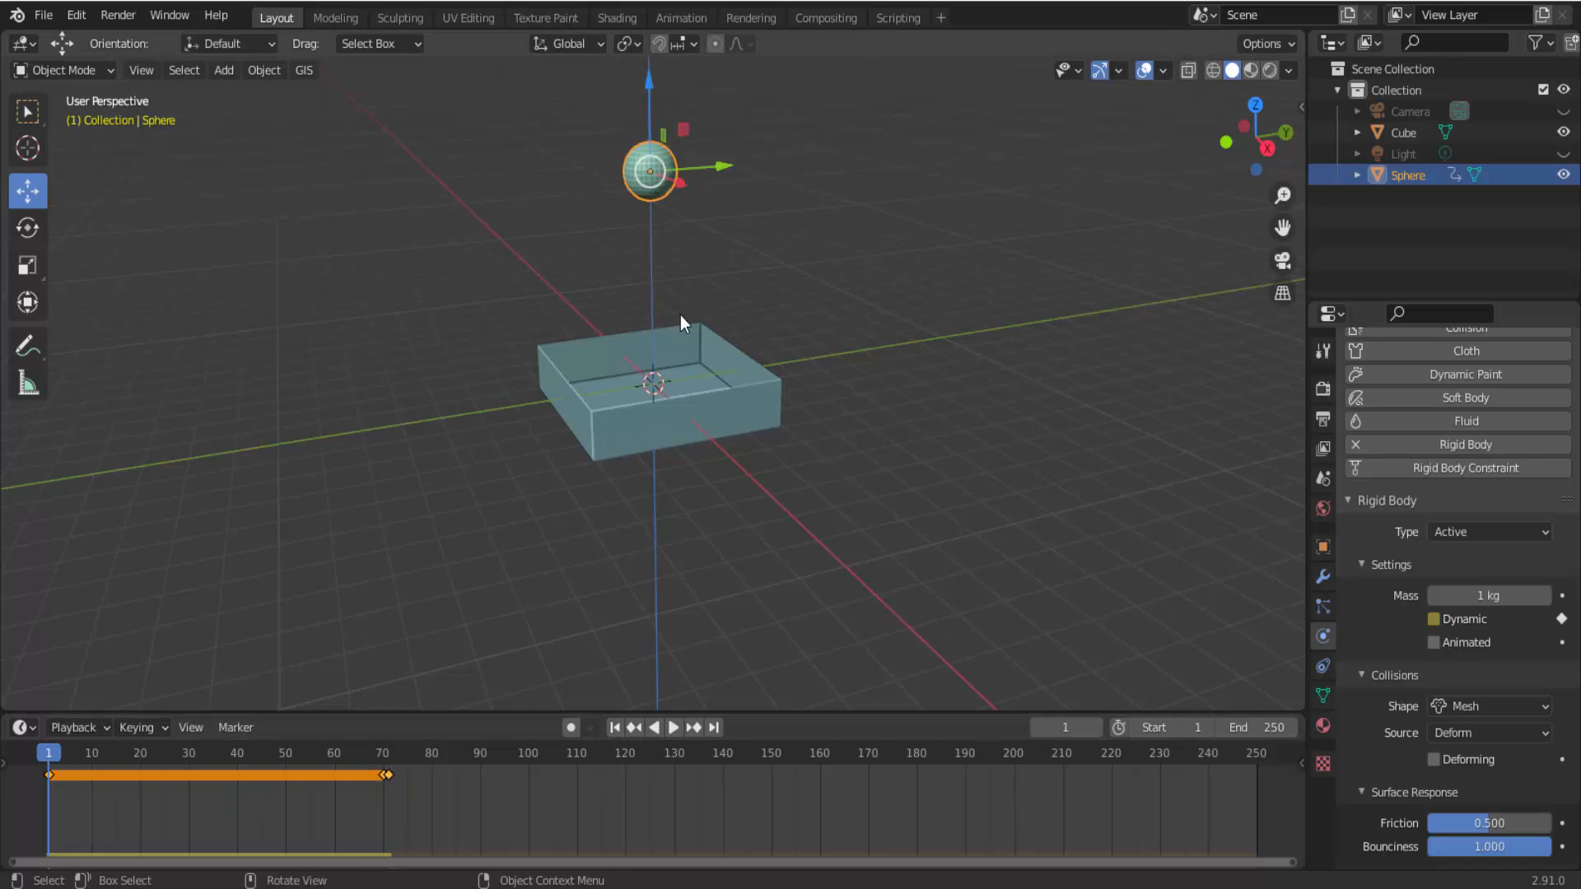
pyautogui.click(674, 728)
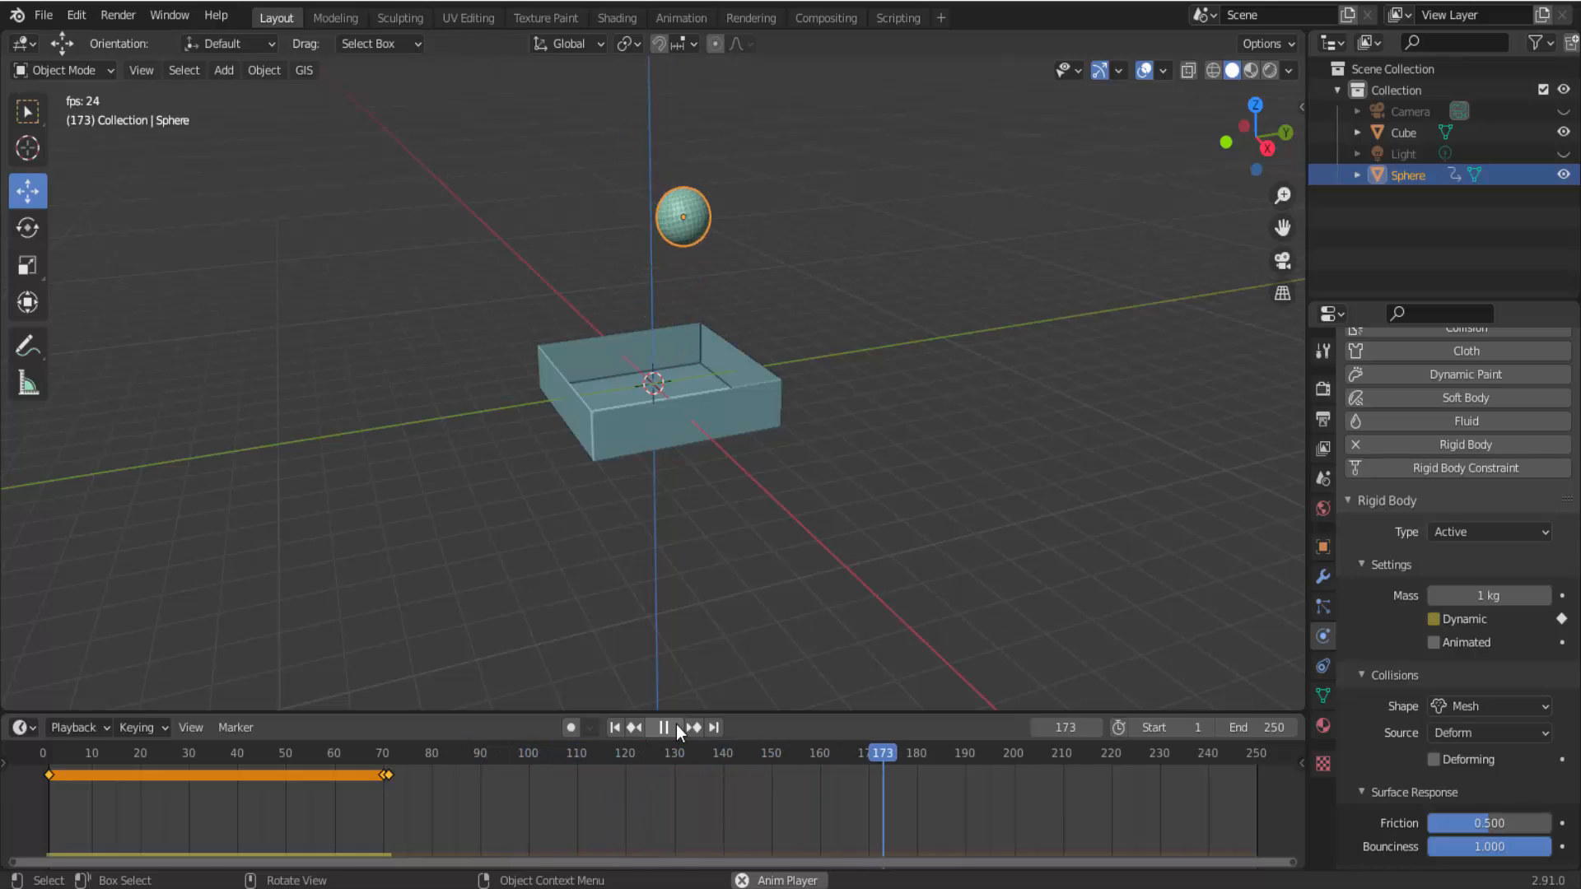
pyautogui.press('Escape')
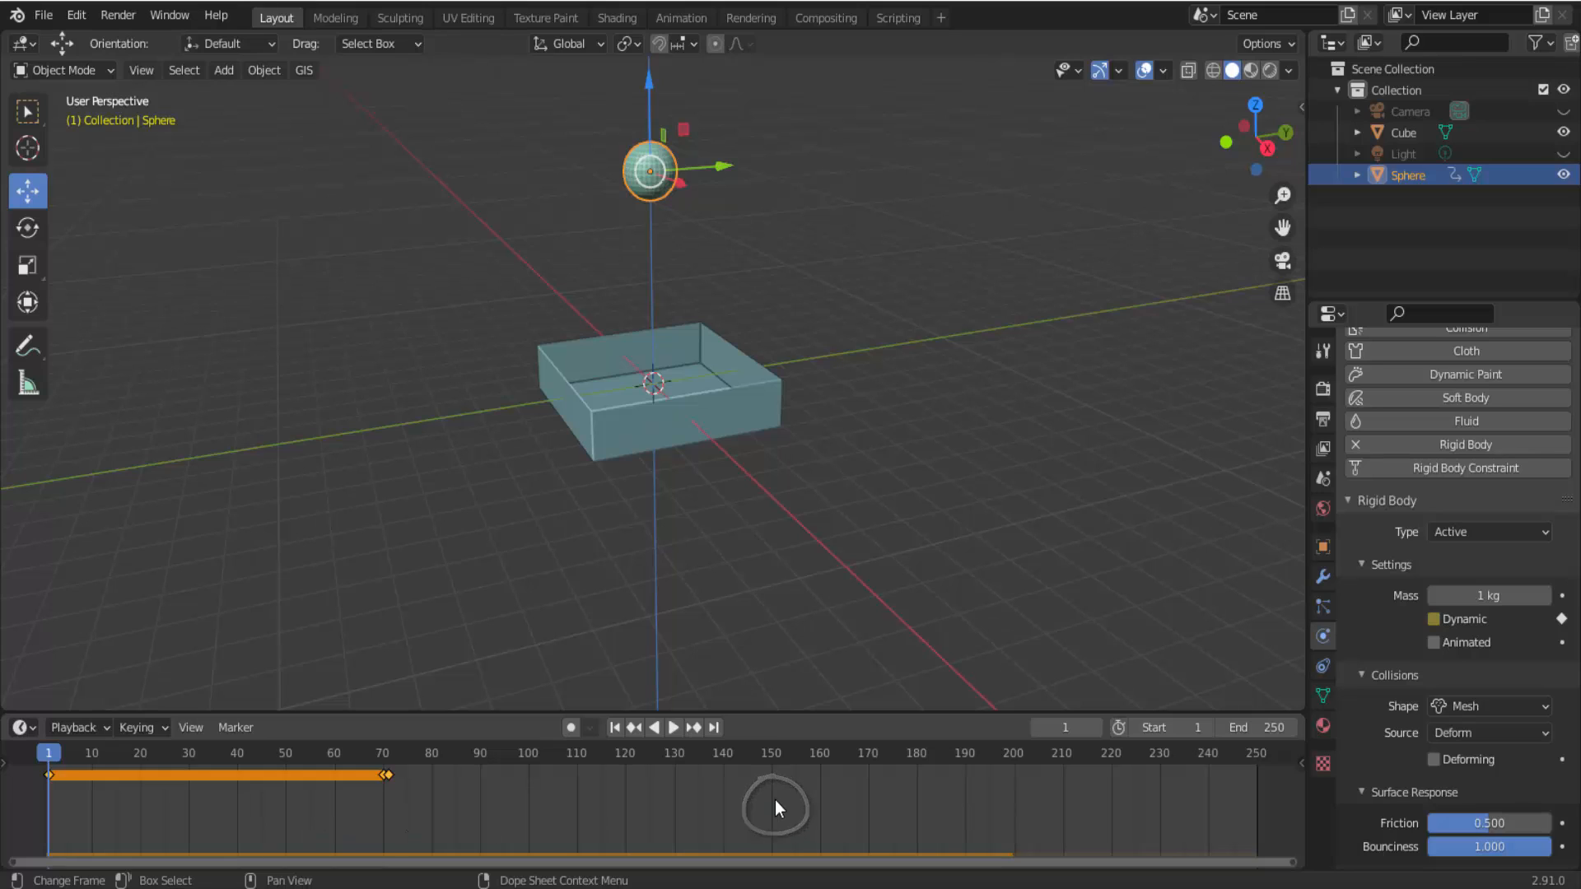
# Delete the sphere's Dynamic keyframes and enable Dynamic on its rigid body again.
pyautogui.press('x')
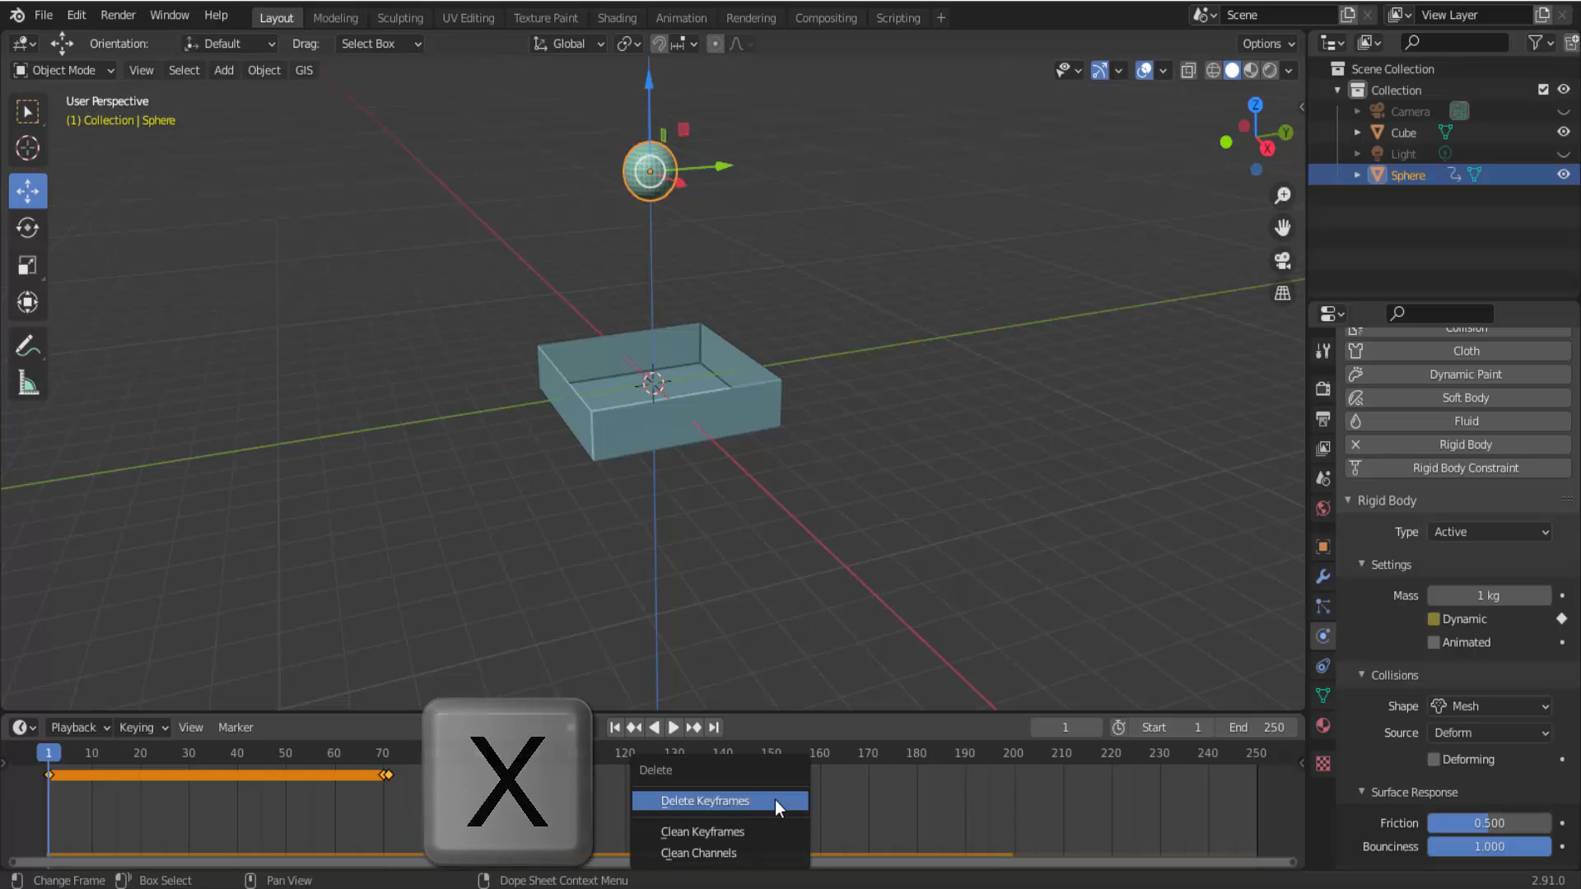
pyautogui.click(774, 799)
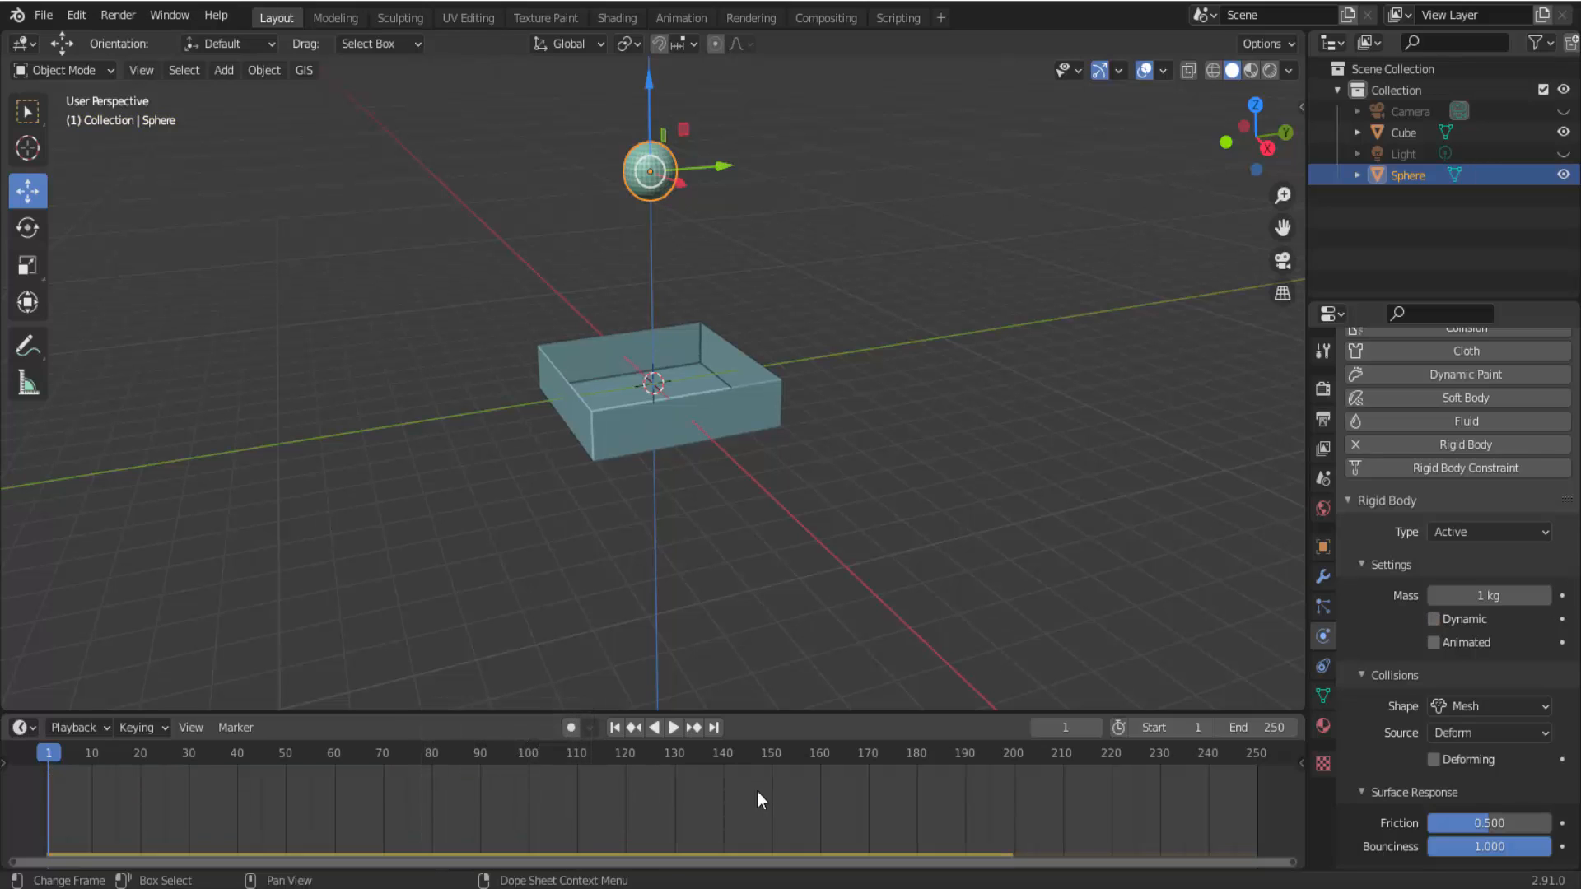
pyautogui.click(1433, 620)
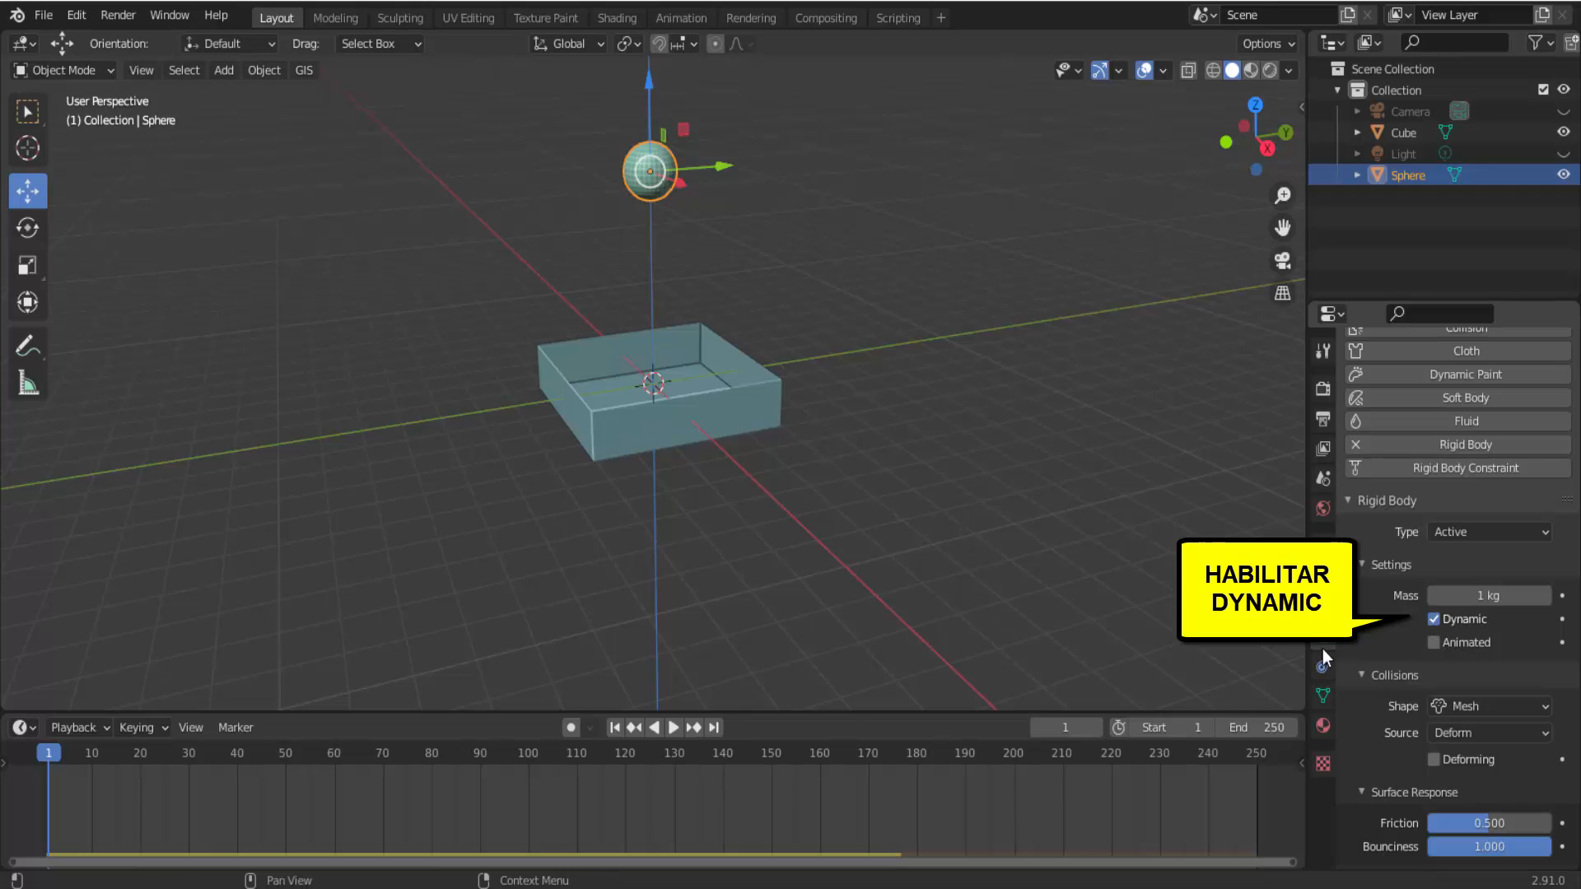
# Play the simulation from frame 1 with Dynamic enabled and the keyframes removed, stop it, and return to frame 1.
pyautogui.click(675, 730)
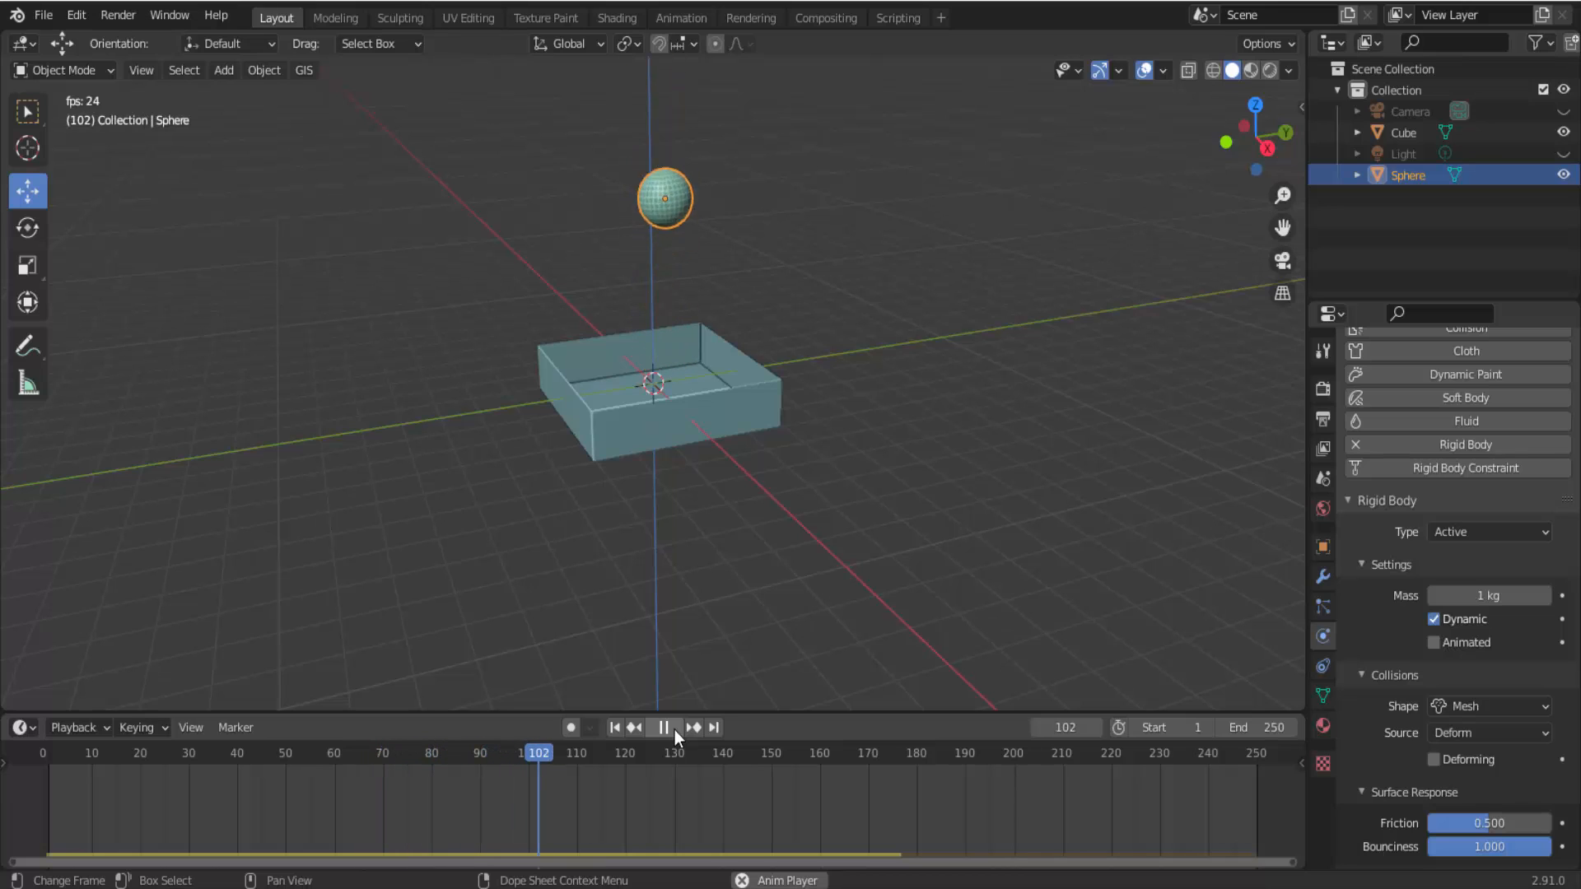
pyautogui.click(667, 729)
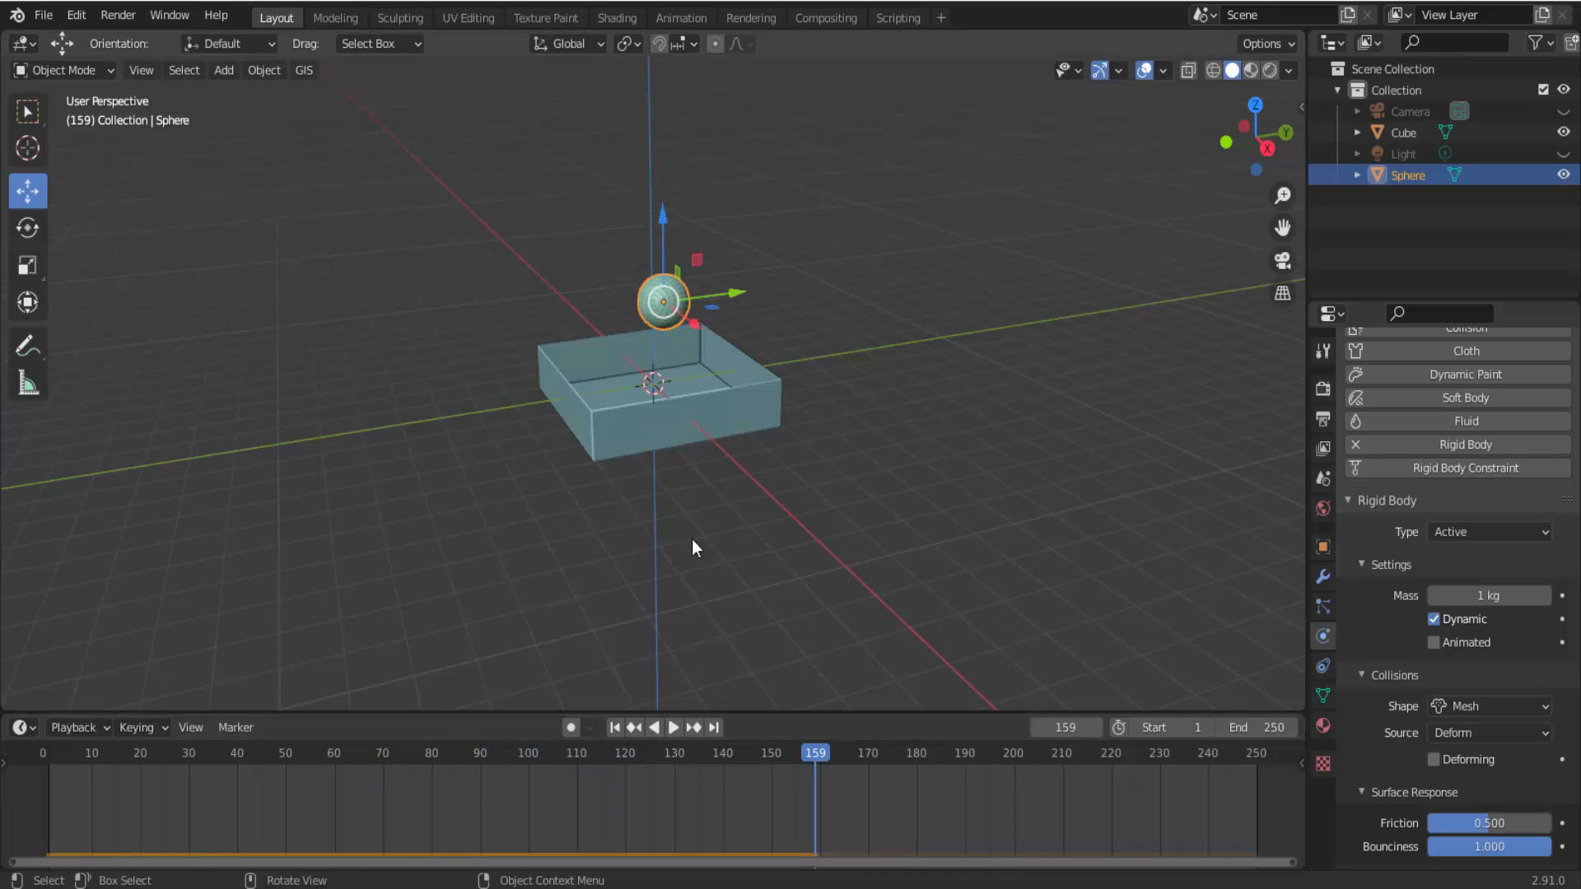
pyautogui.click(614, 727)
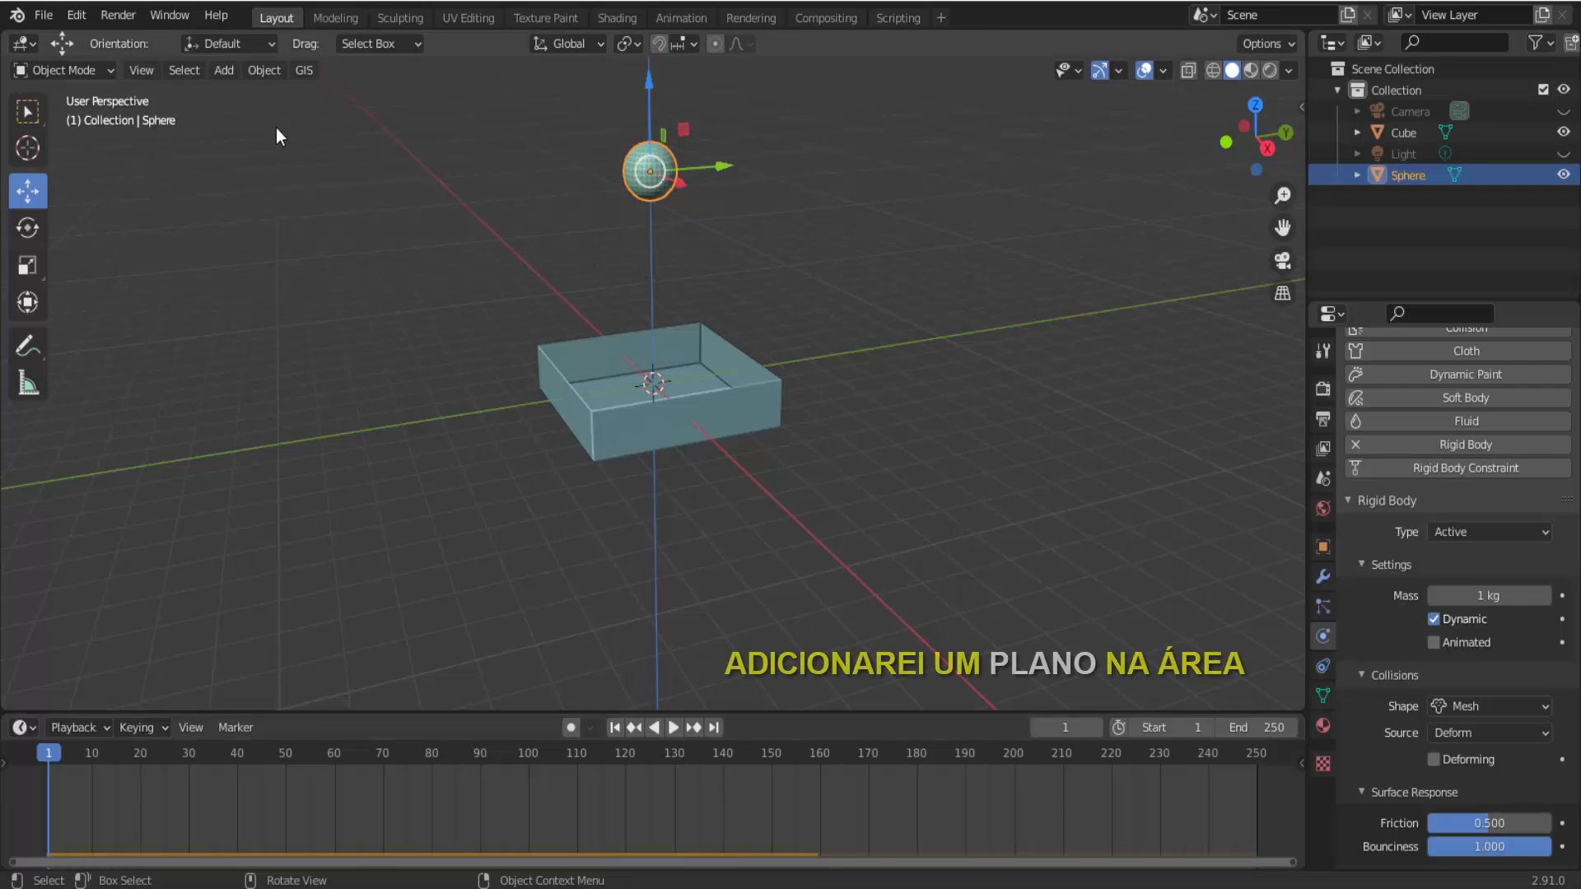
# Add a plane mesh and move it up along Z to between the sphere and the box.
pyautogui.click(226, 74)
pyautogui.moveTo(239, 92)
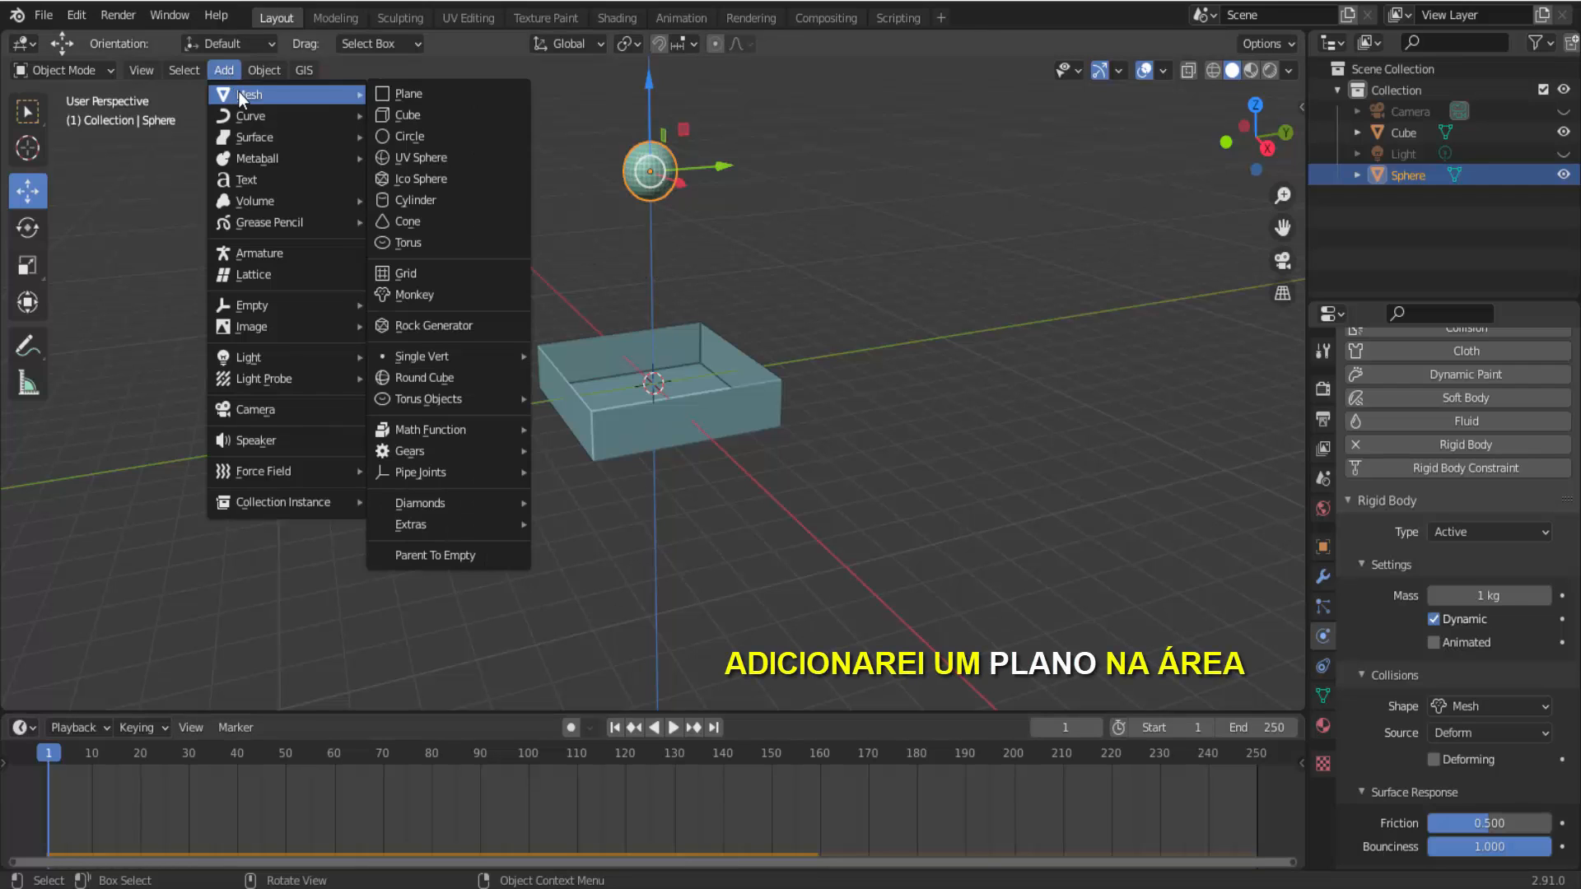
pyautogui.click(424, 92)
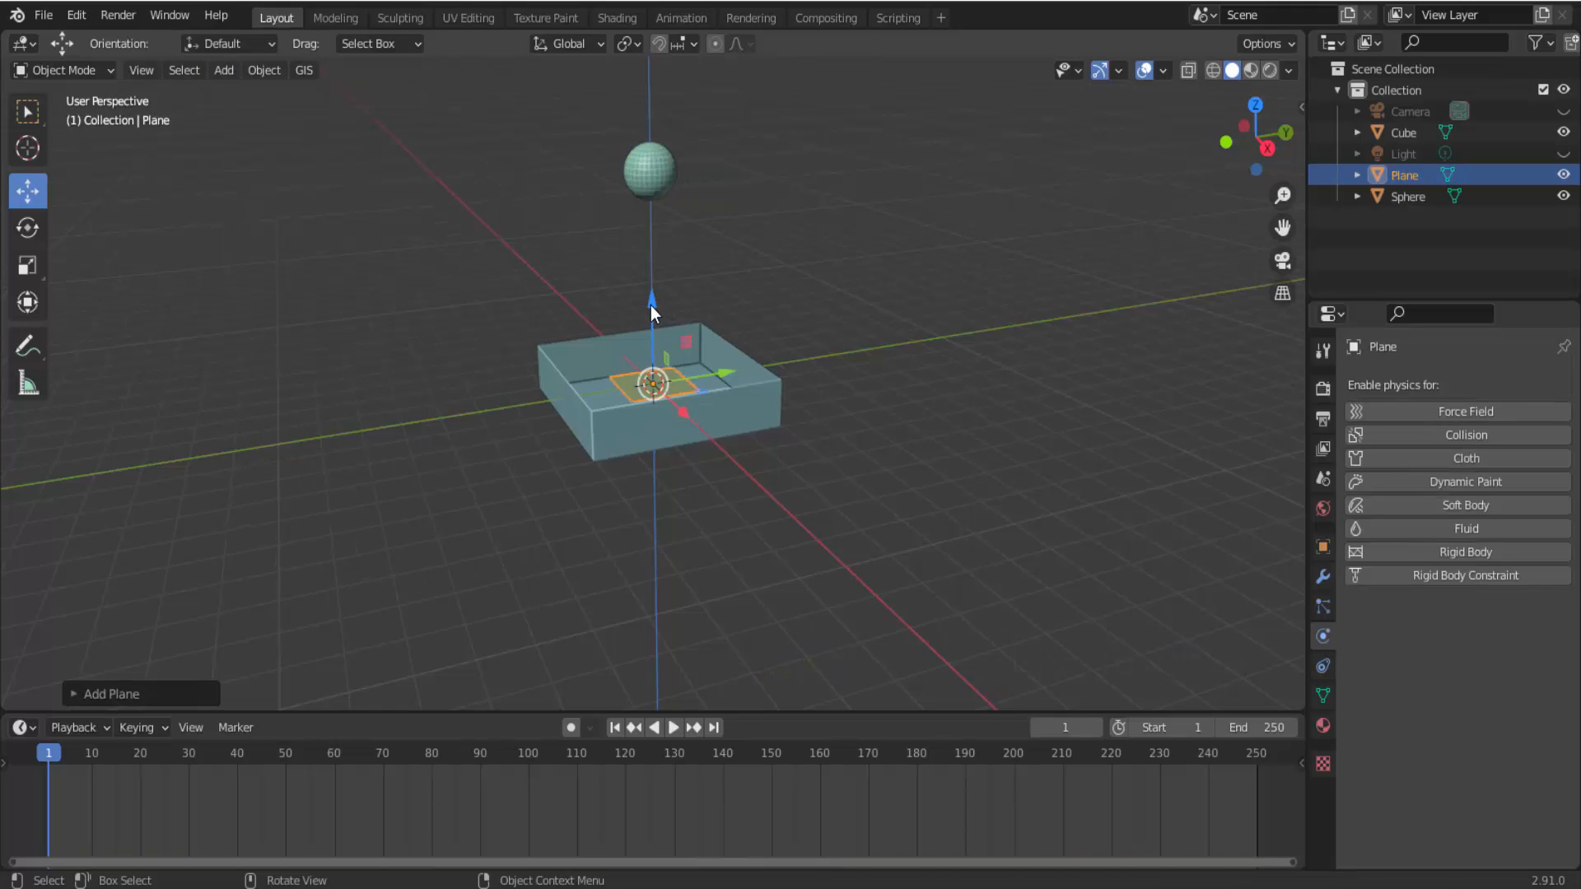
pyautogui.moveTo(651, 303); pyautogui.dragTo(683, 163)
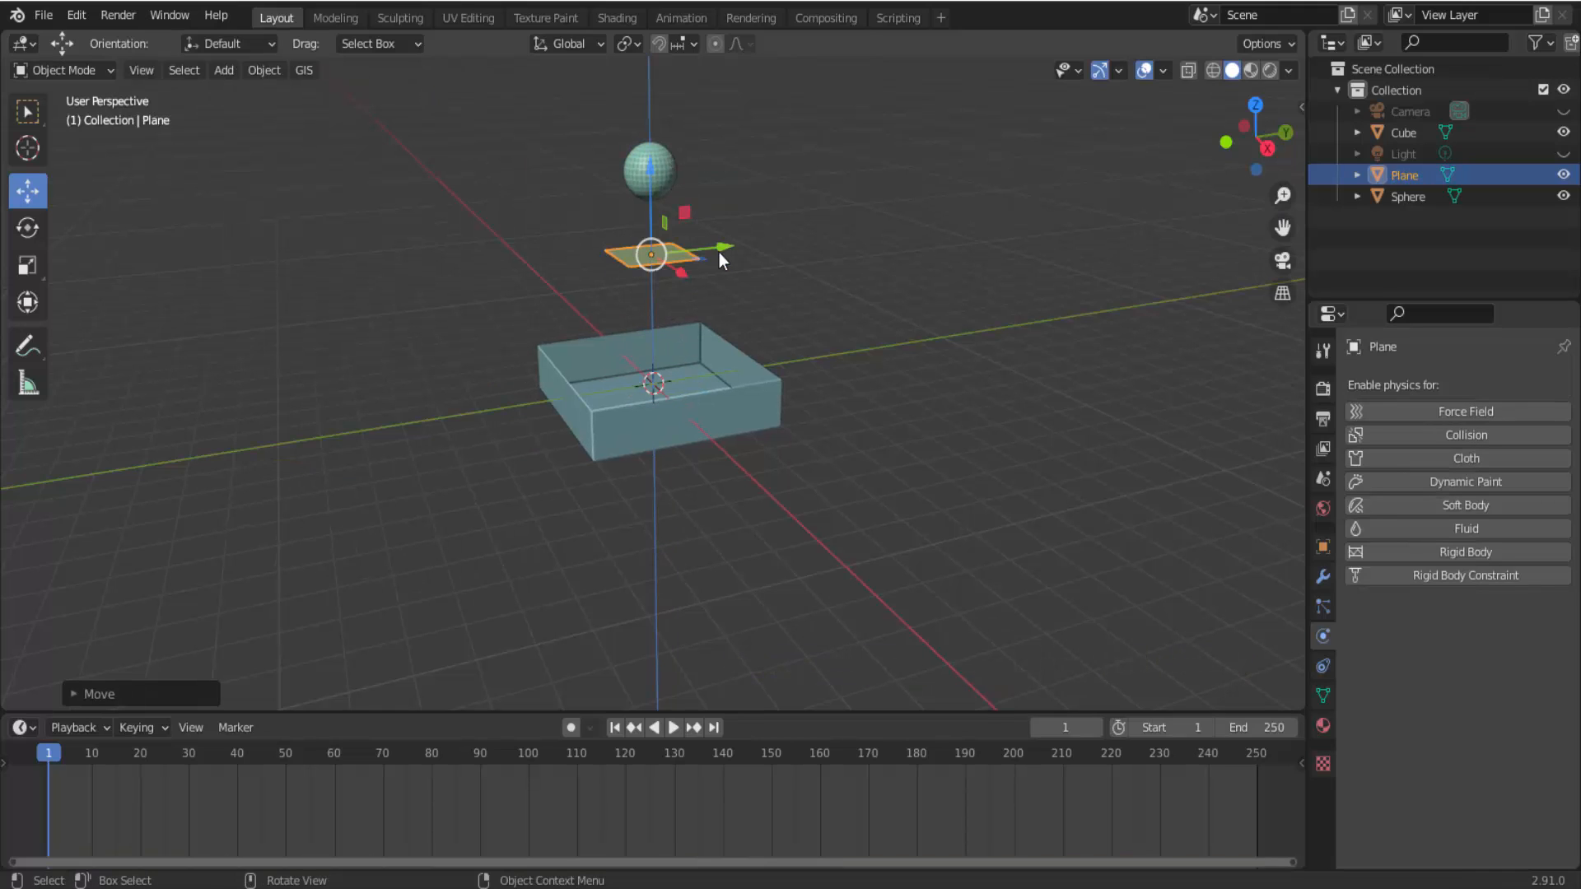
# Scale the plane up and rotate it so that it slopes beneath the sphere.
pyautogui.scroll(2, 848, 348)
pyautogui.scroll(-1, 848, 347)
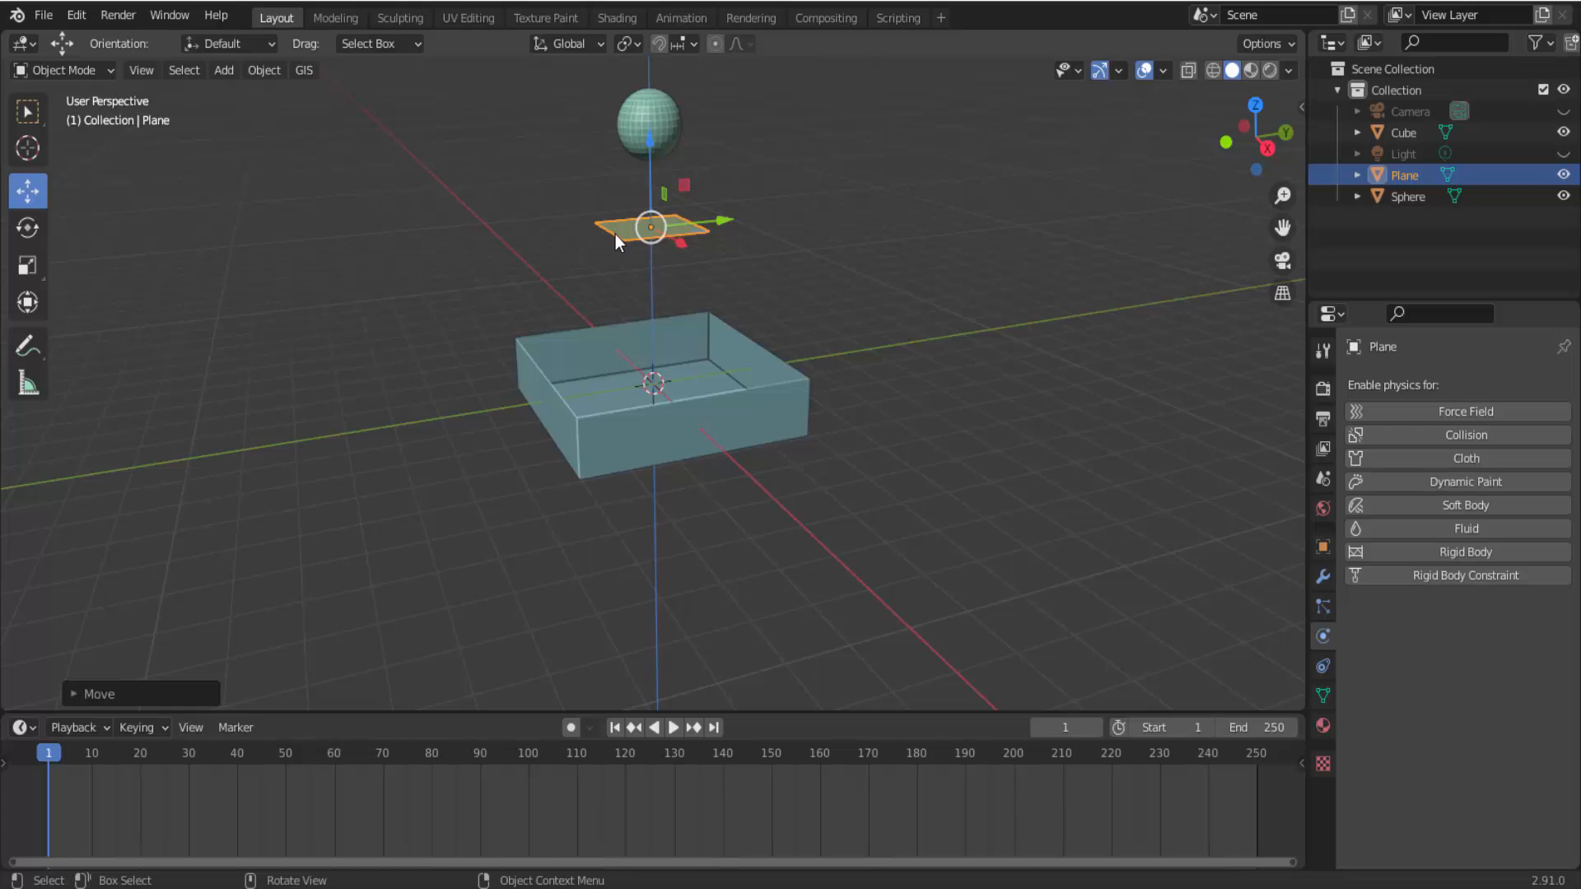
pyautogui.press('s')
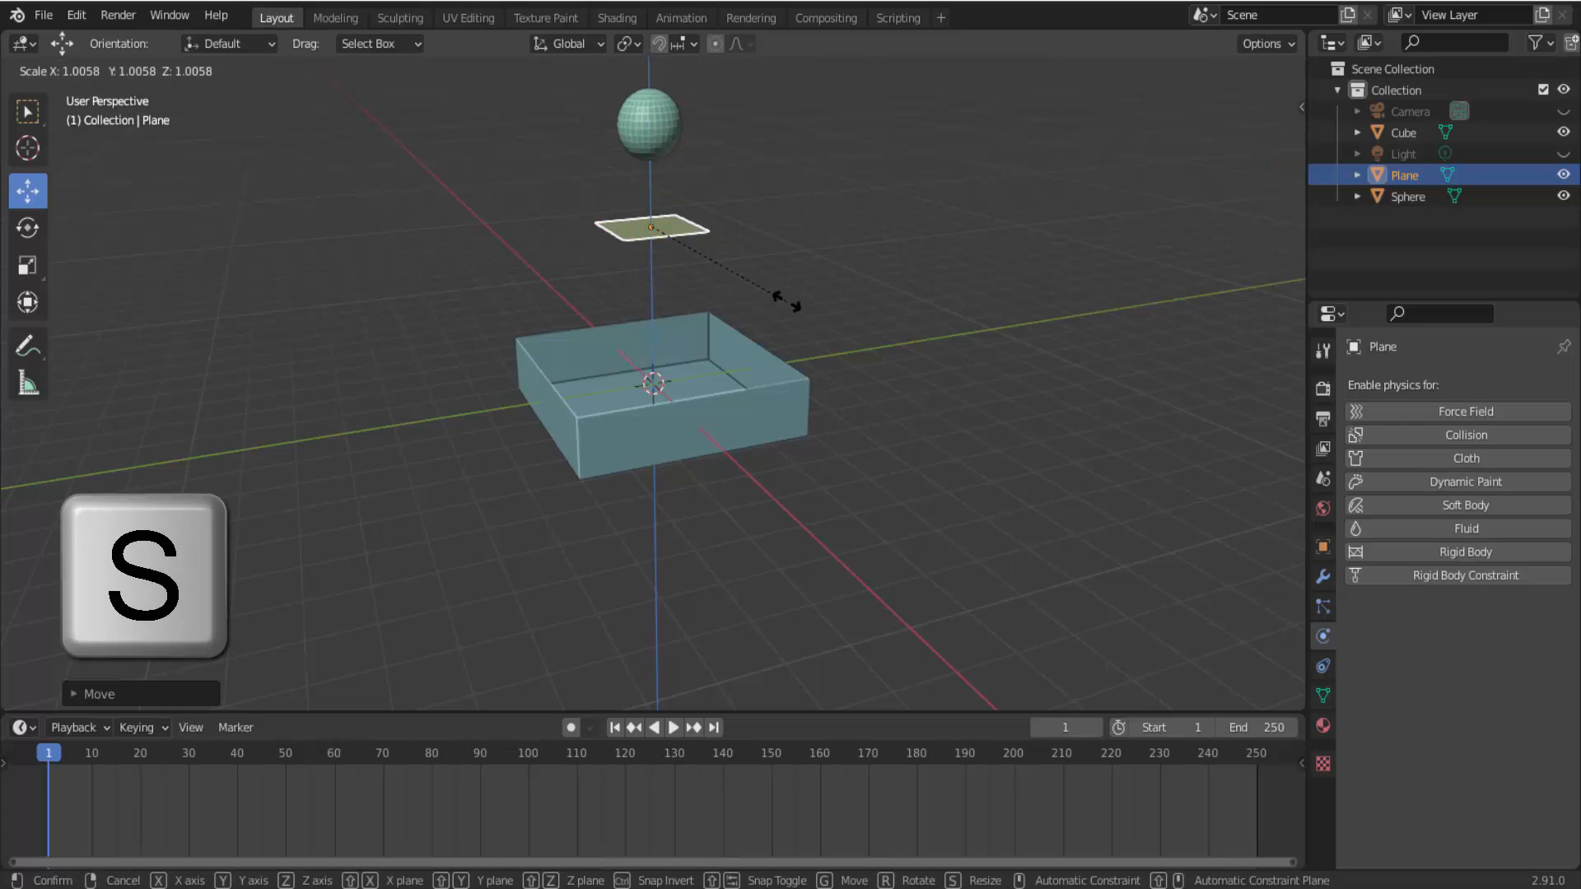
pyautogui.click(846, 341)
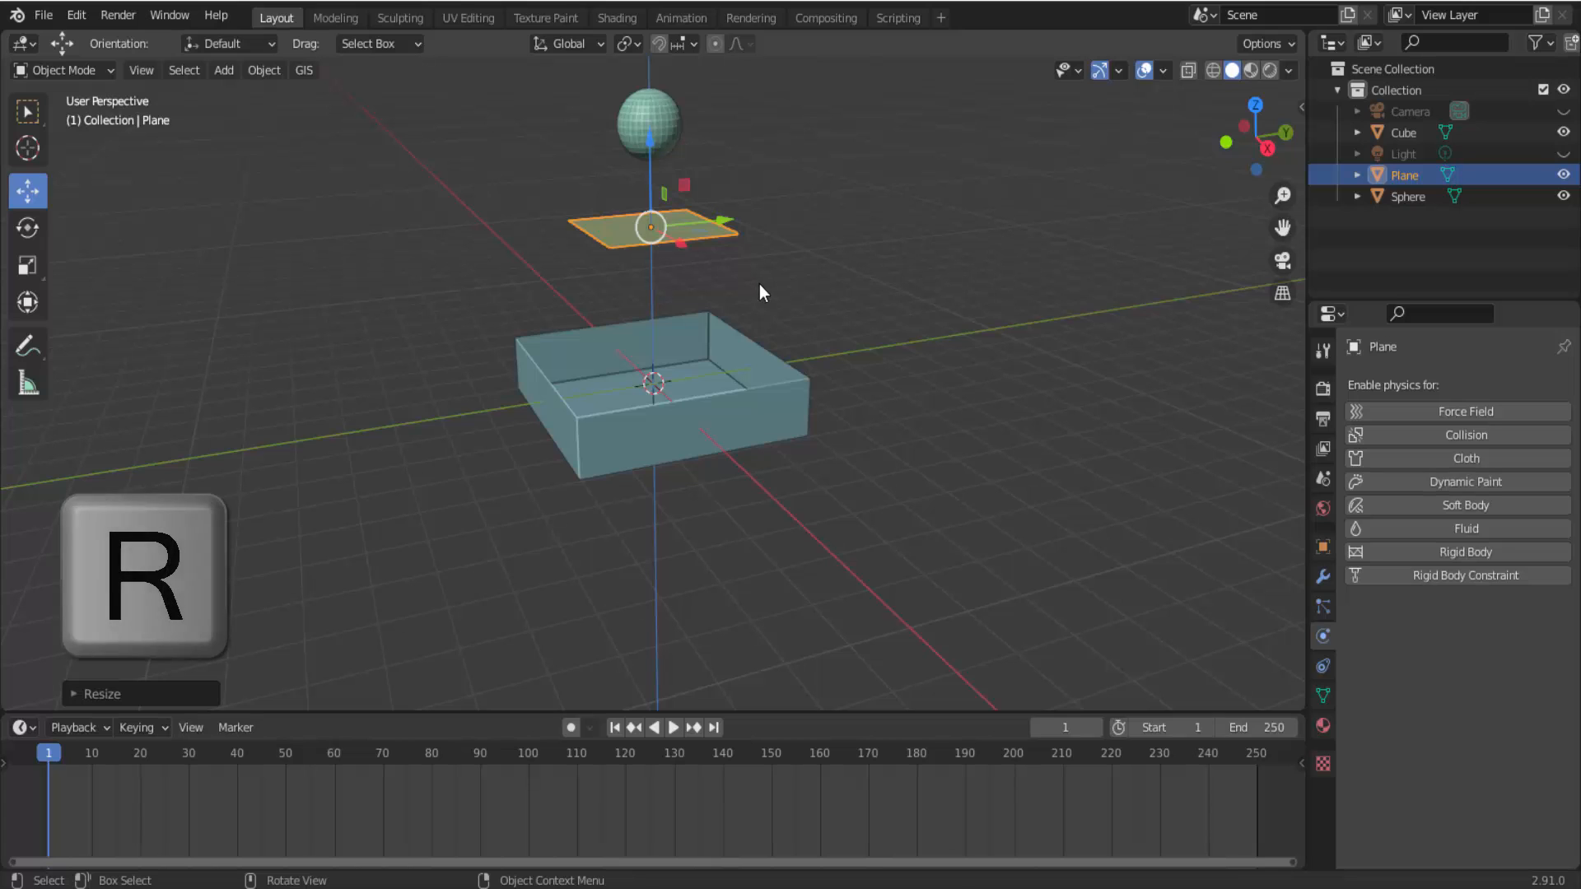
pyautogui.press('s')
pyautogui.click(769, 353)
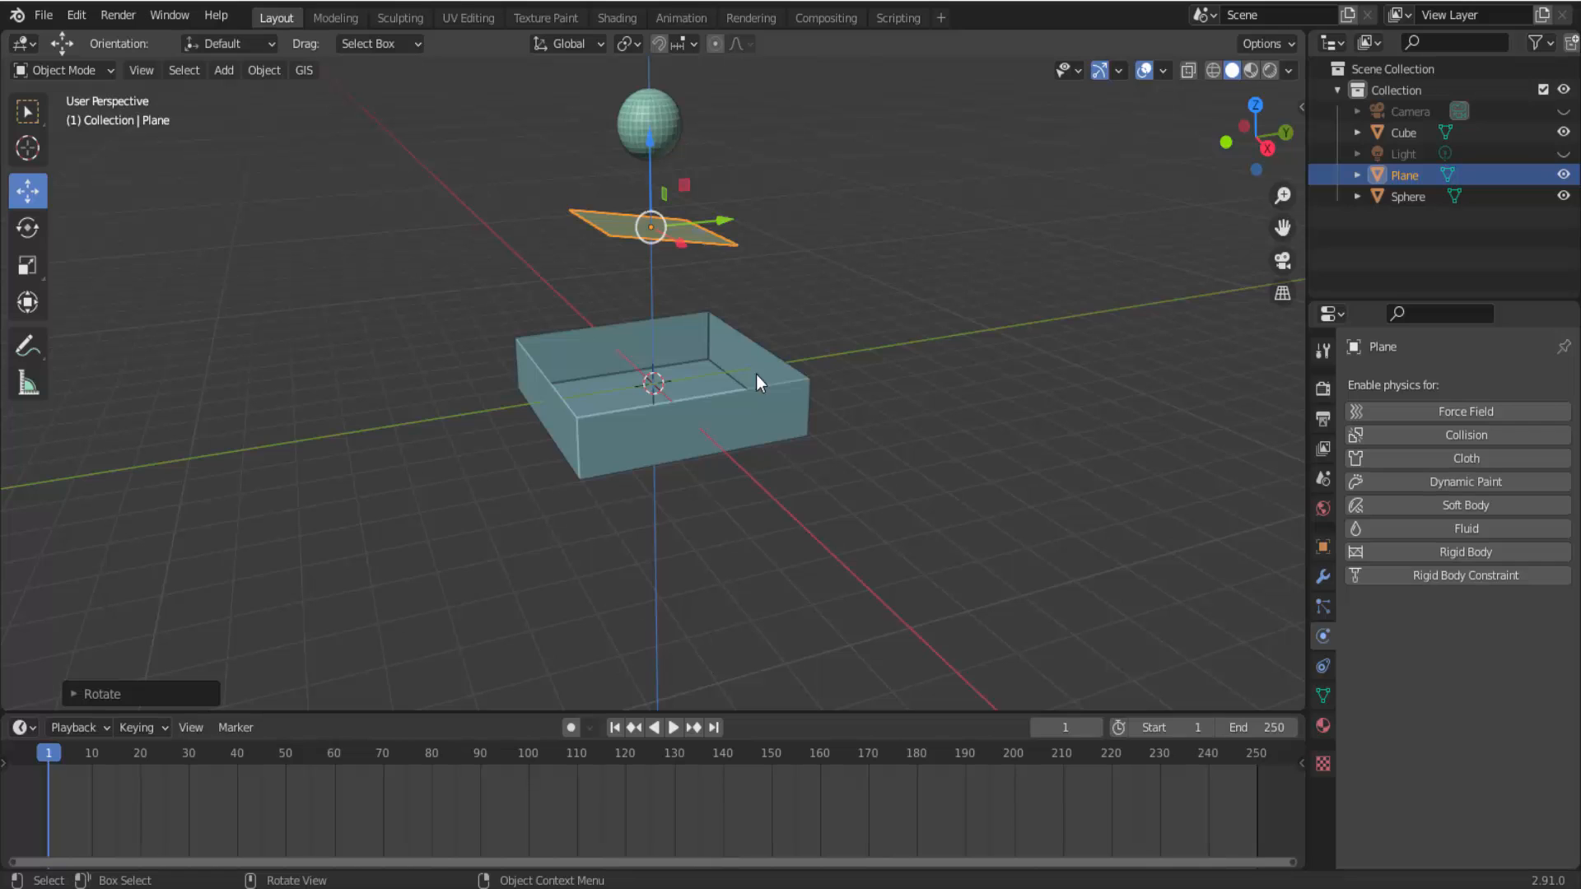
# Add a rigid body to the tilted plane and set its type to Passive.
pyautogui.click(1454, 555)
pyautogui.click(1456, 639)
pyautogui.click(1460, 685)
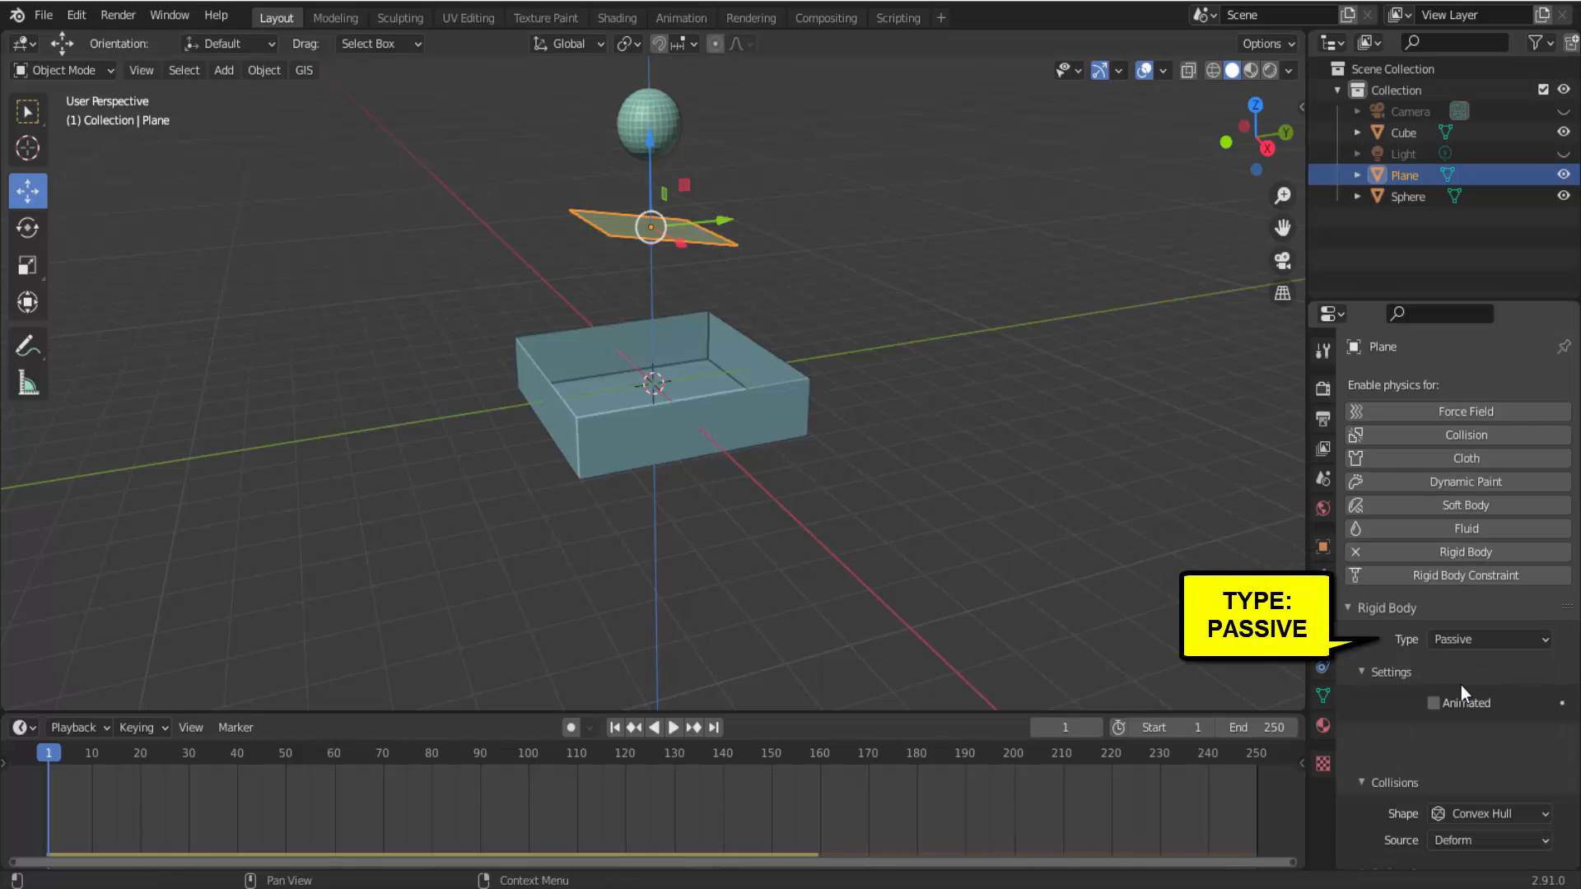
# Play the simulation with the passive plane below the sphere, stop it, and return to frame 1.
pyautogui.click(675, 727)
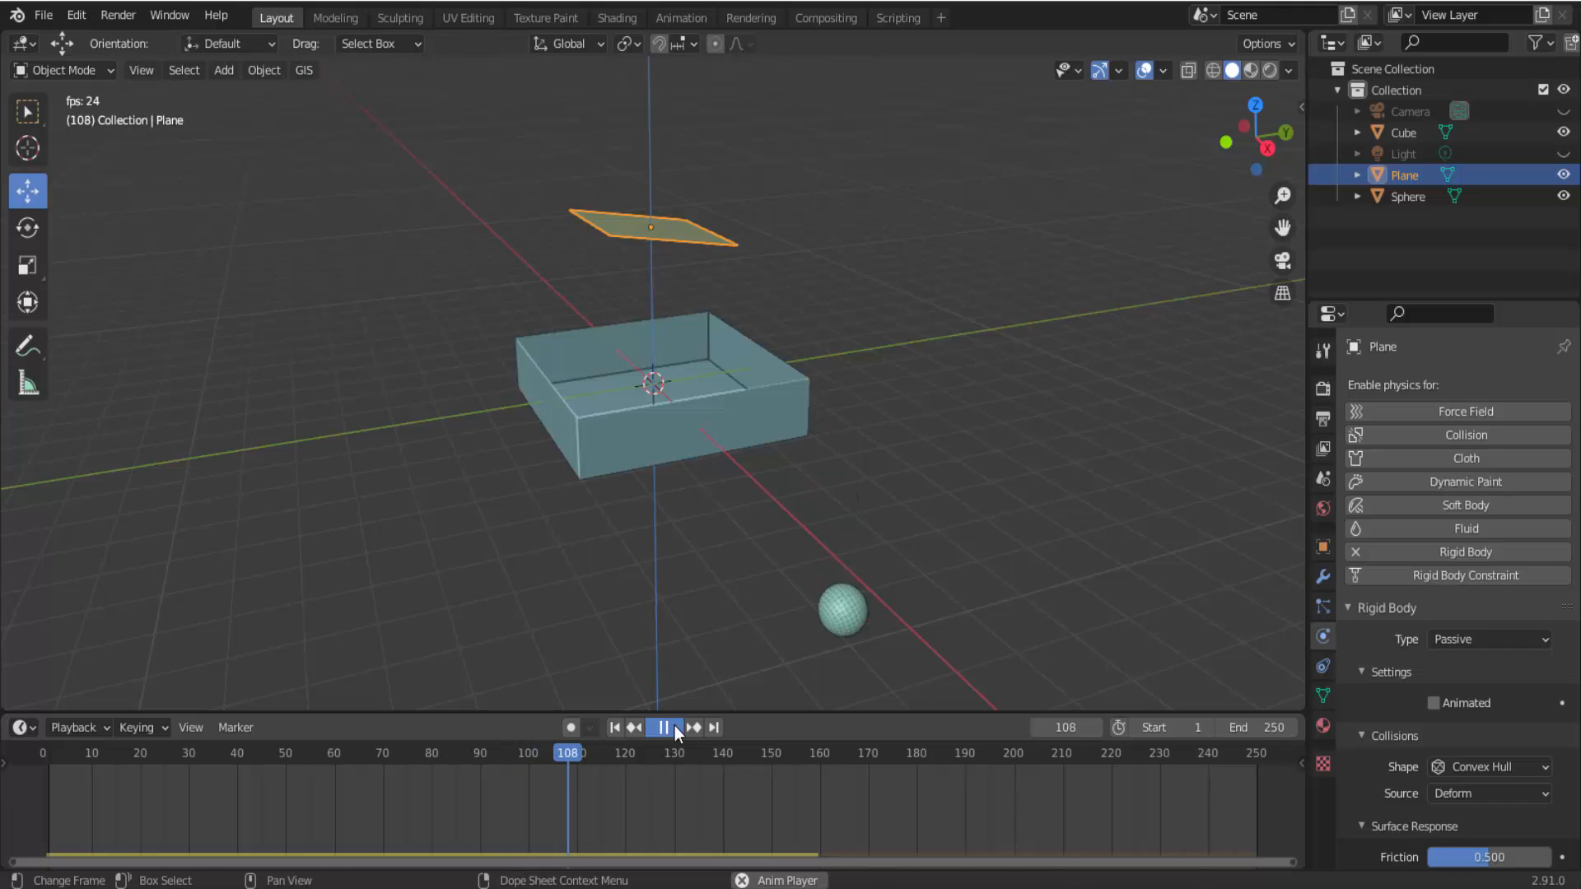
pyautogui.click(675, 727)
pyautogui.click(616, 728)
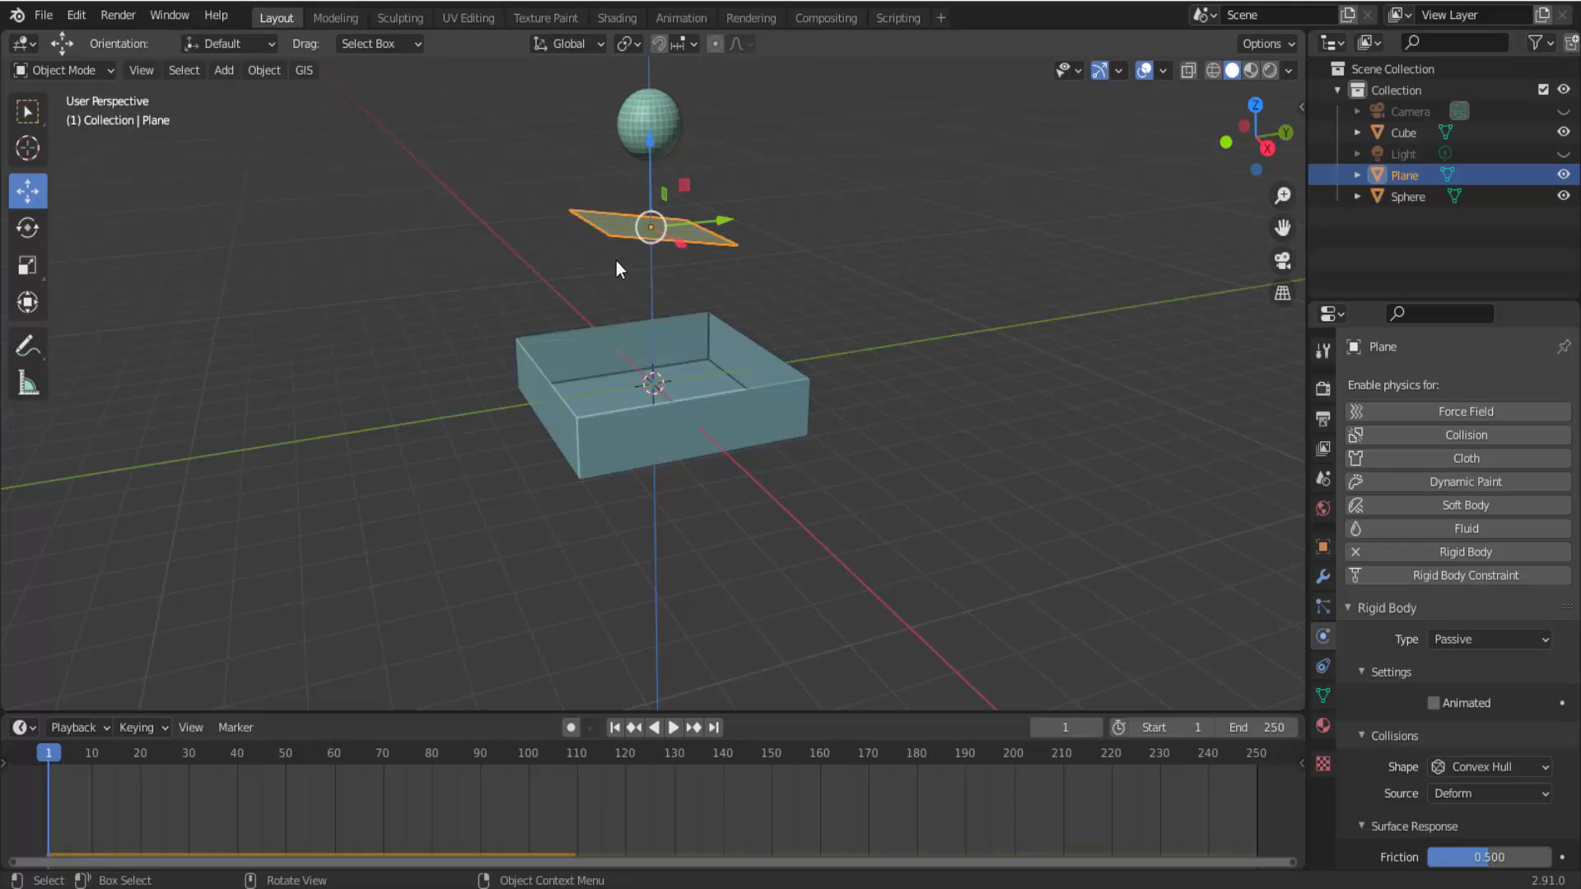
# Change the plane's rigid body type to Active and enable Deactivation with Start Deactivated in its Dynamics settings.
pyautogui.click(1474, 639)
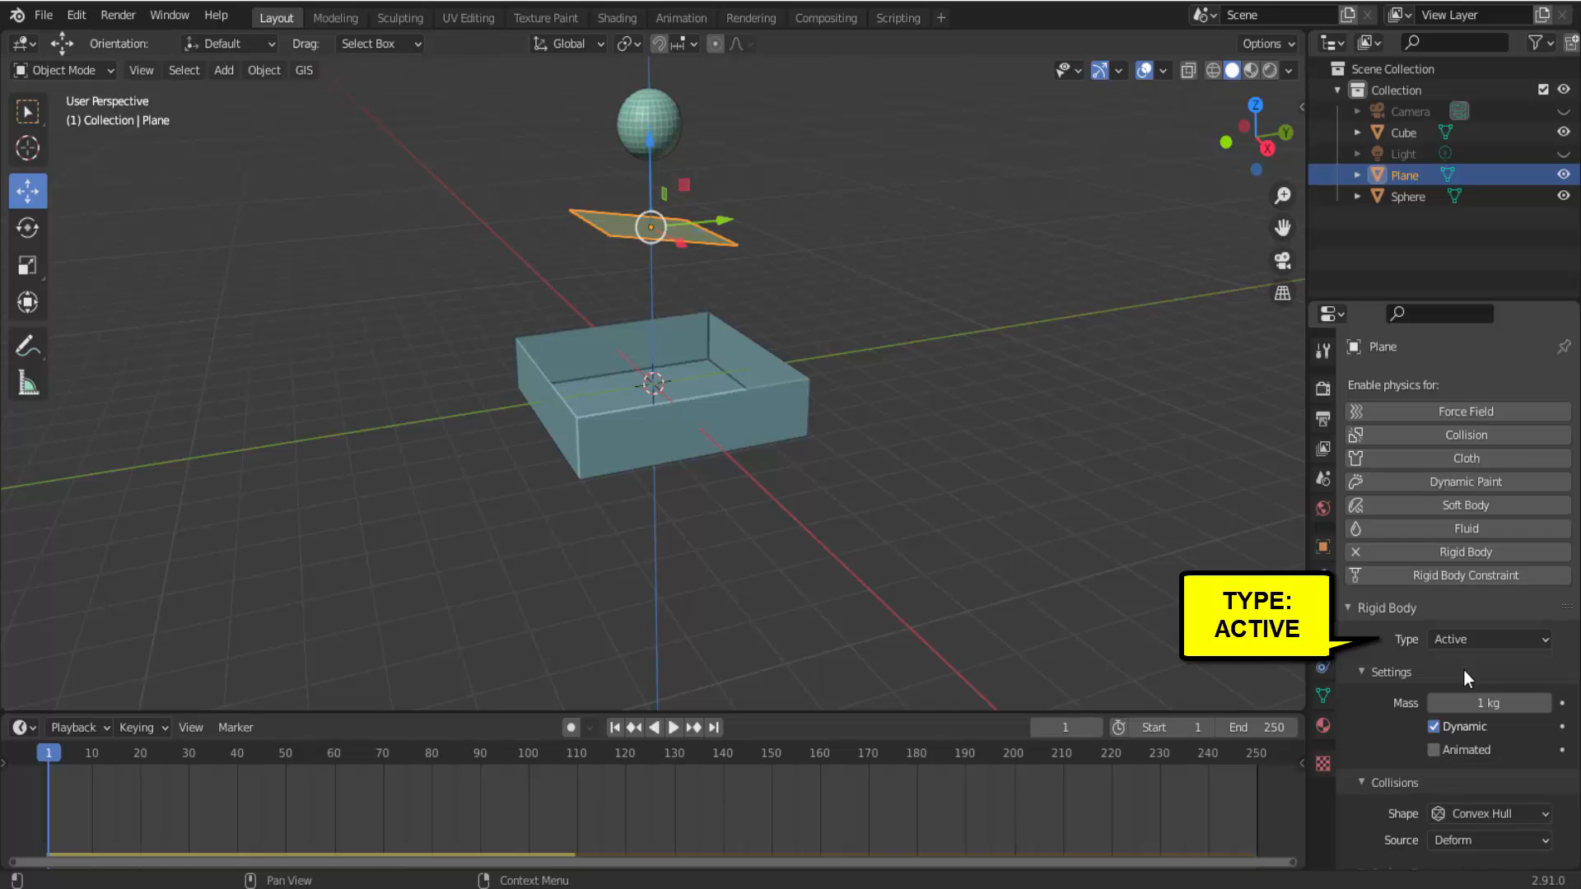
pyautogui.scroll(-5, 1472, 661)
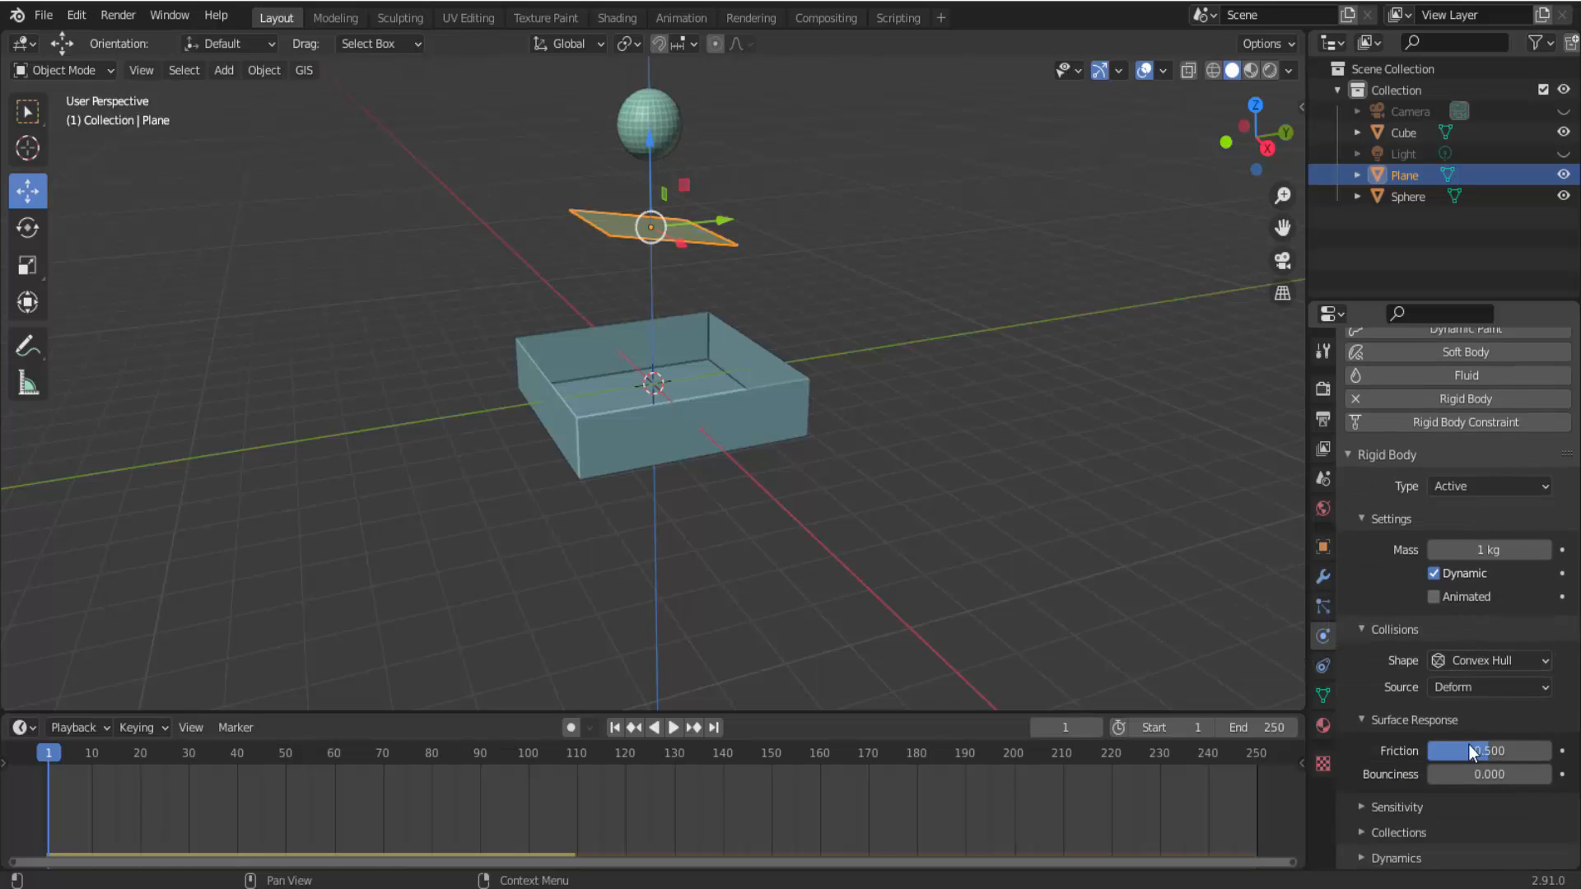
pyautogui.click(1362, 858)
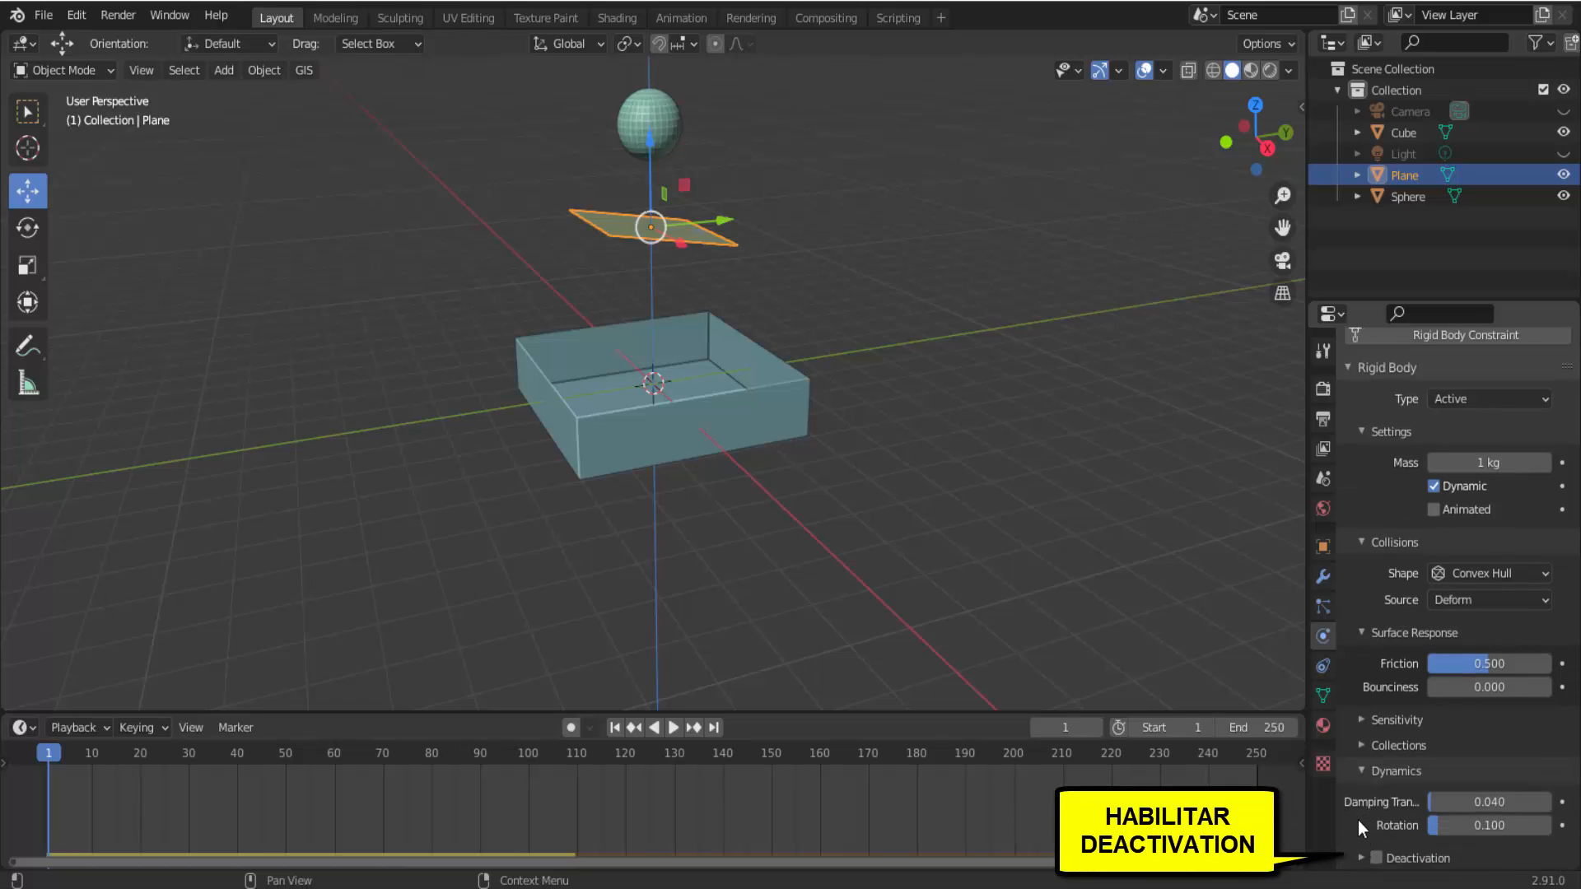
pyautogui.click(1377, 858)
pyautogui.click(1362, 858)
pyautogui.scroll(-2, 1352, 823)
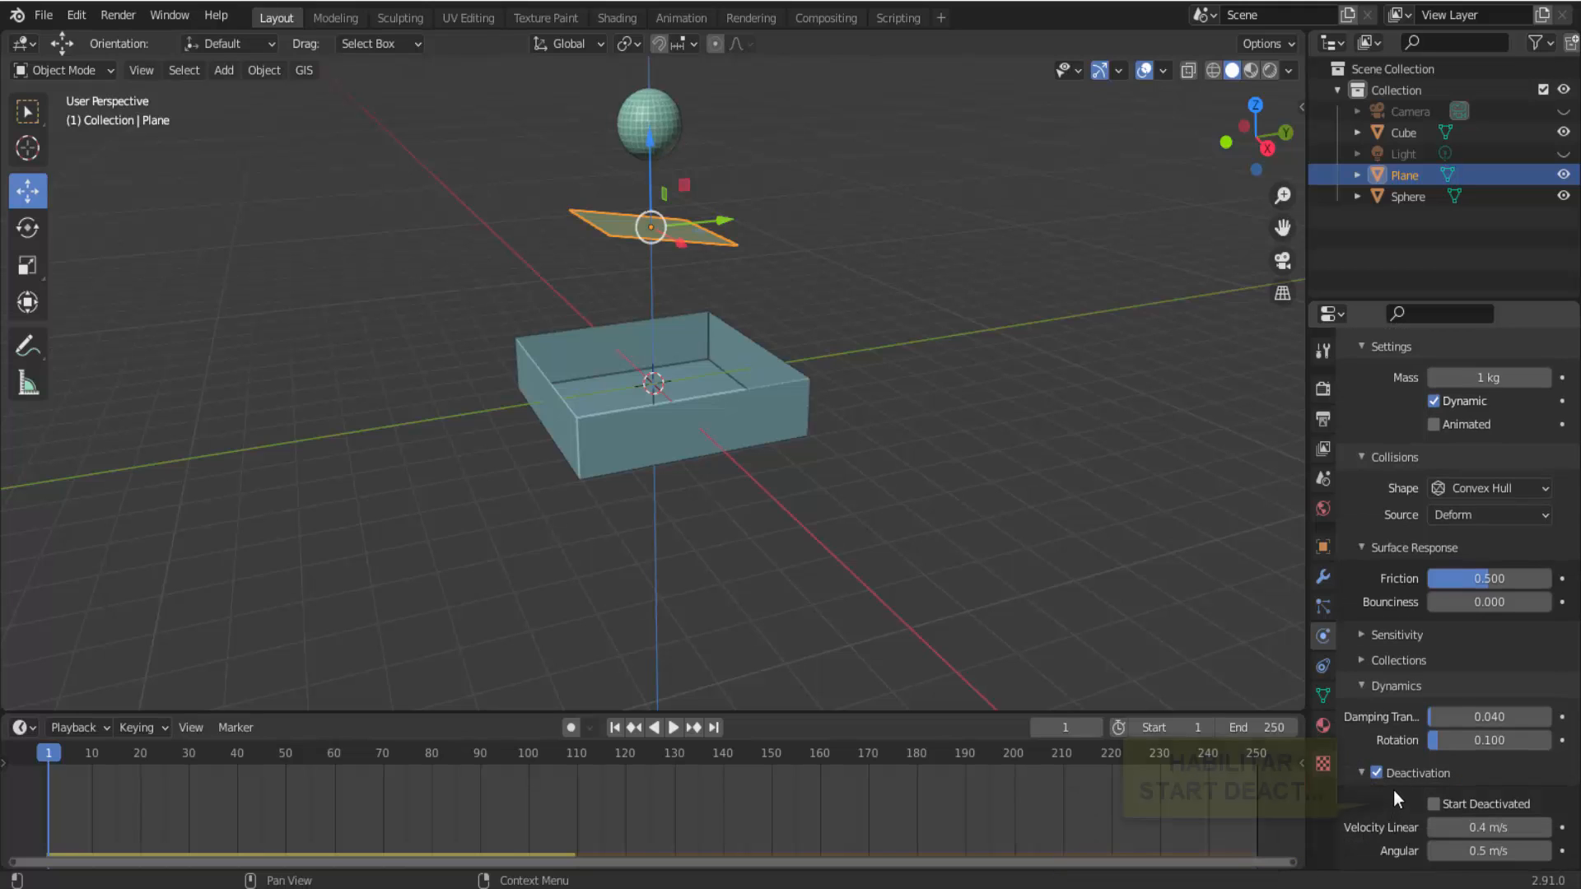
pyautogui.click(1436, 805)
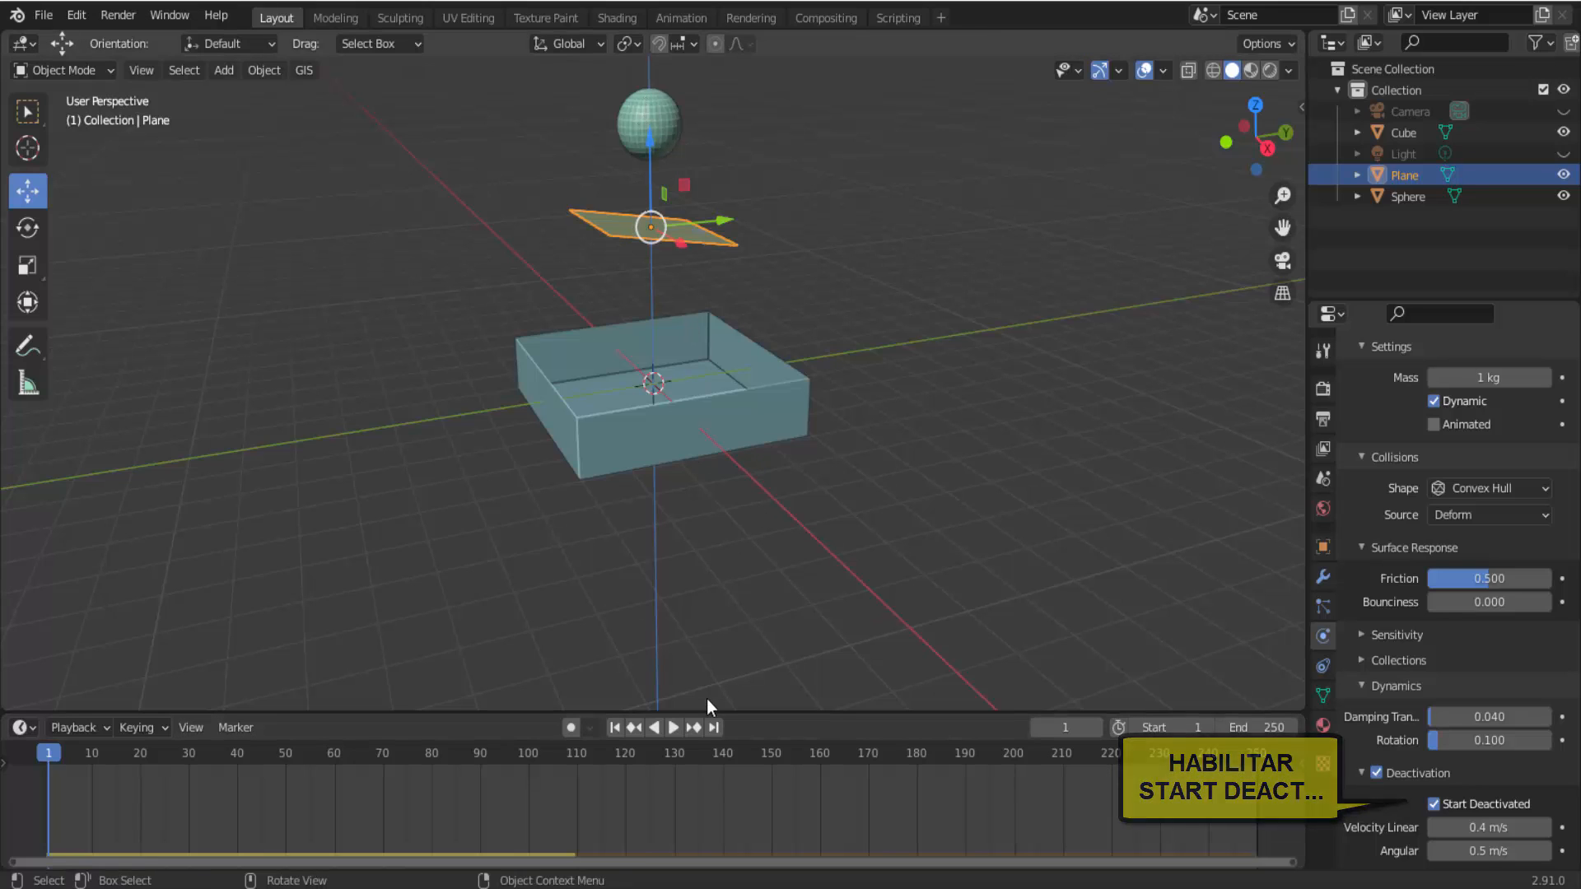
# Play the simulation with the active plane starting deactivated, stop it, and return to frame 1.
pyautogui.click(679, 727)
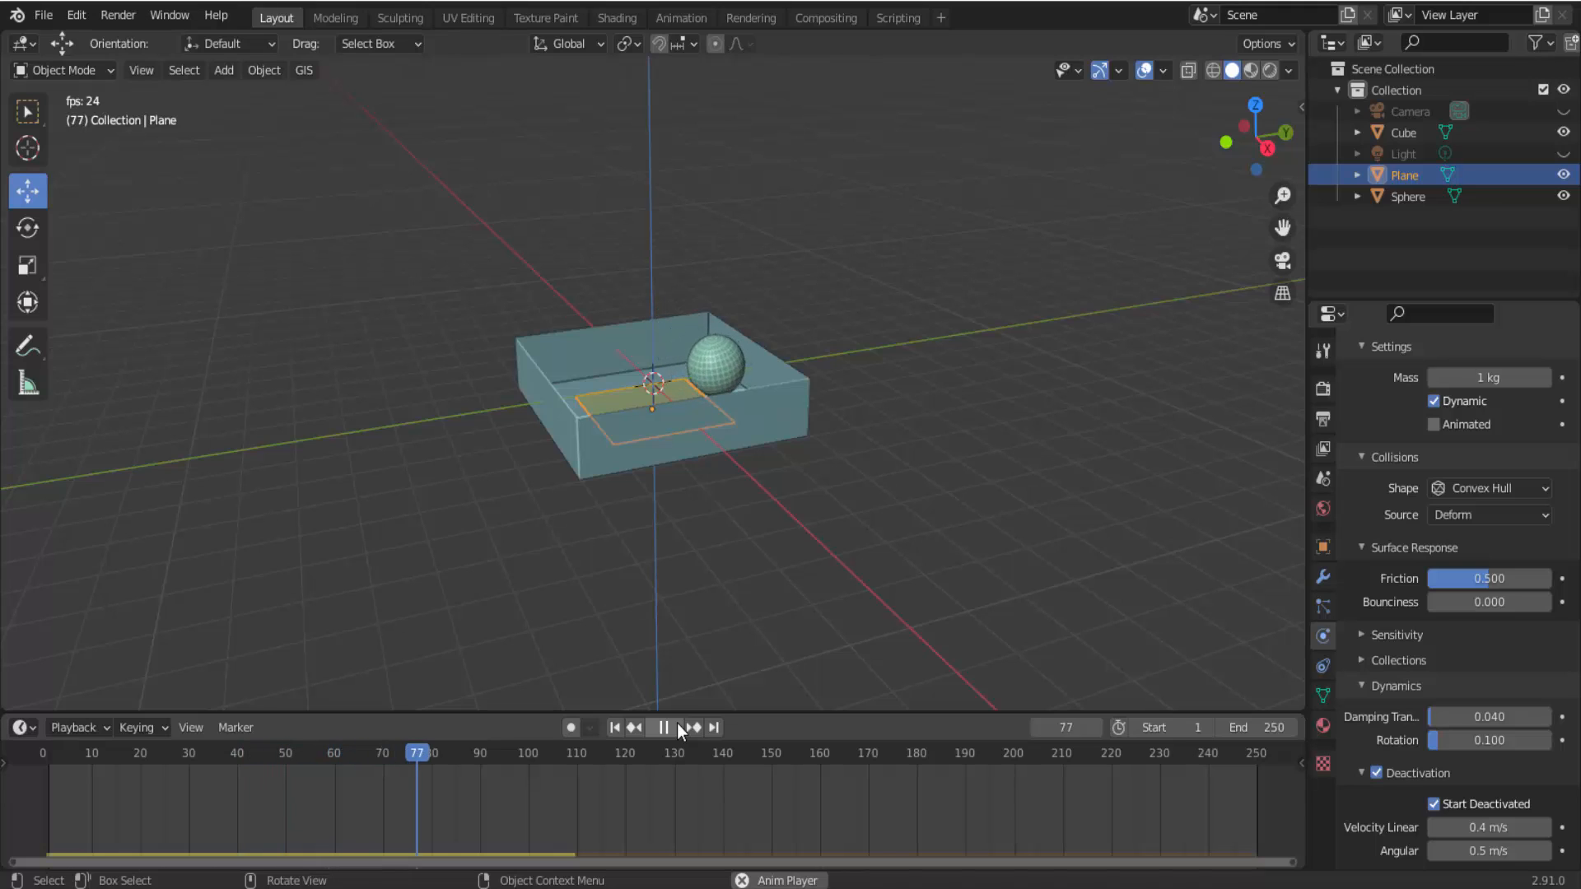
pyautogui.click(677, 723)
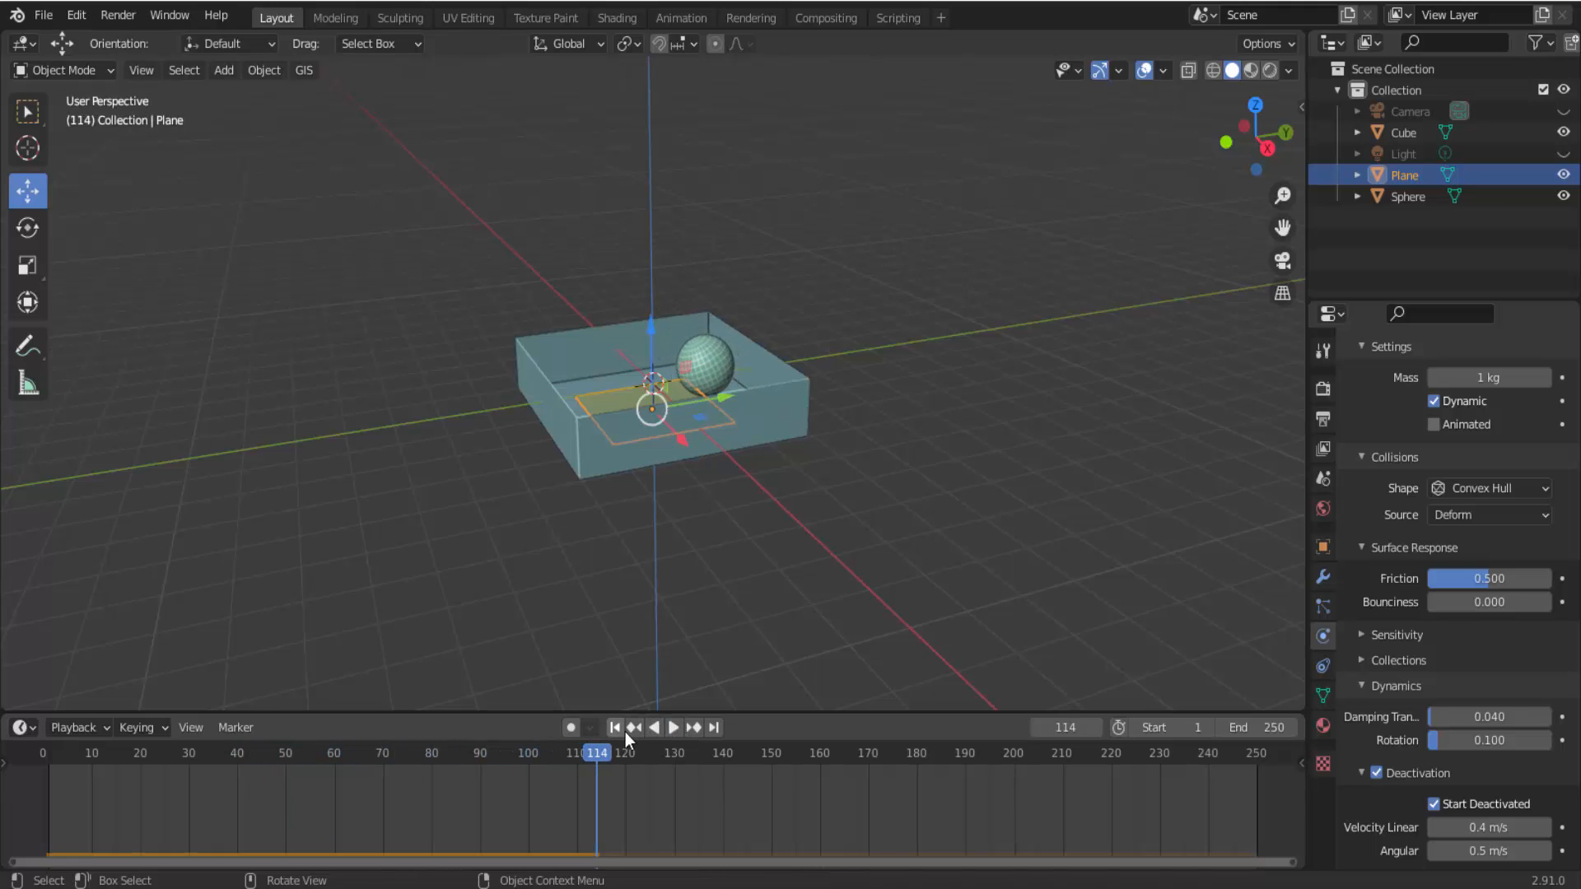
pyautogui.click(619, 726)
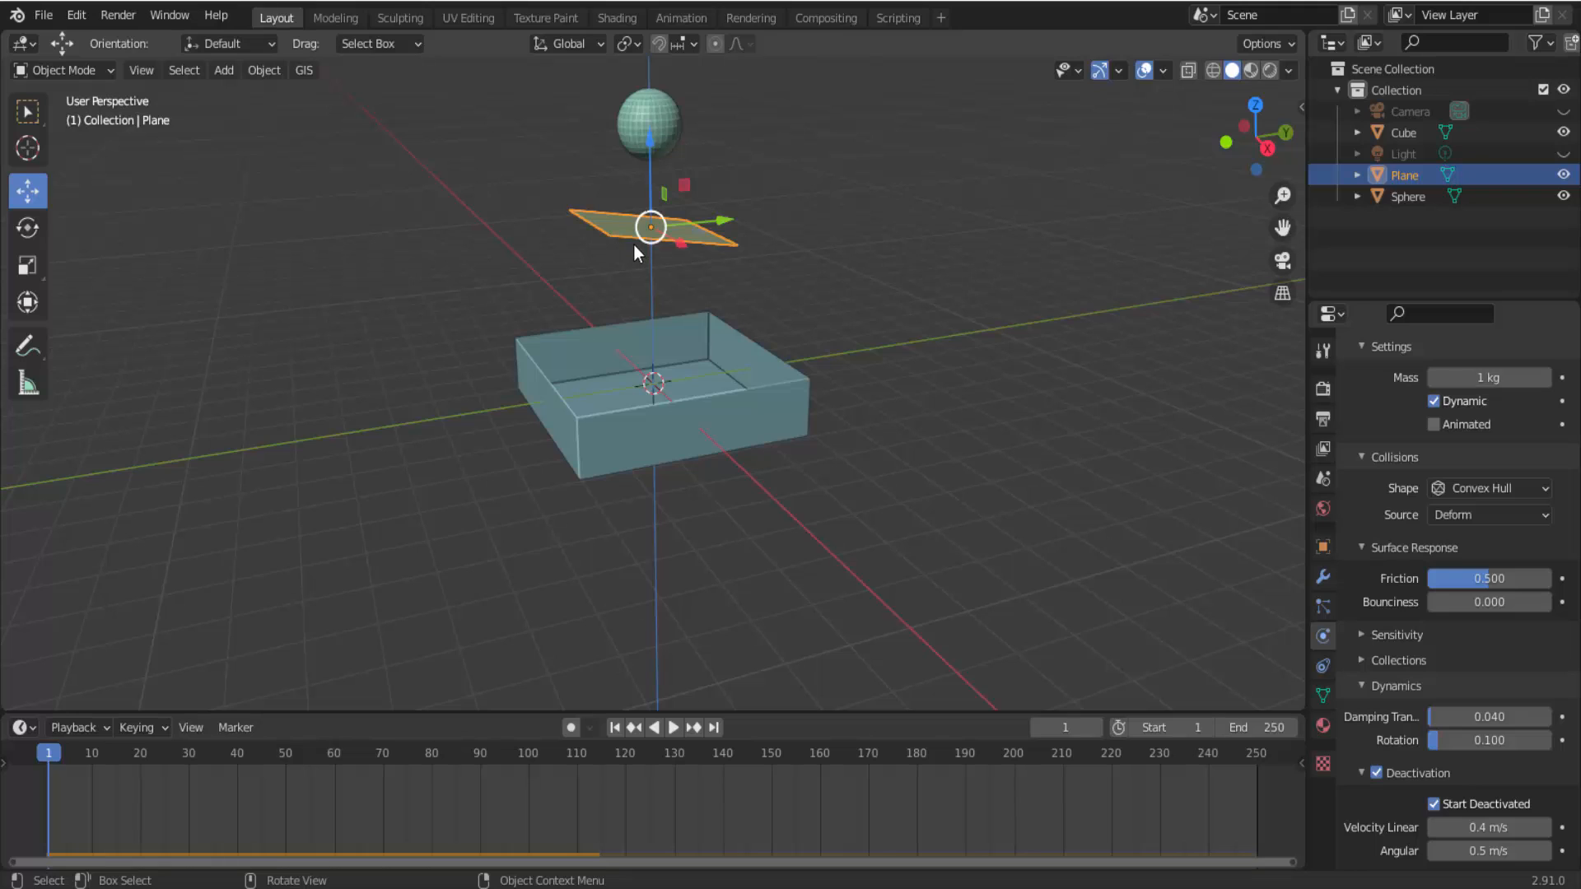
pyautogui.scroll(5, 1441, 485)
pyautogui.scroll(2, 1441, 485)
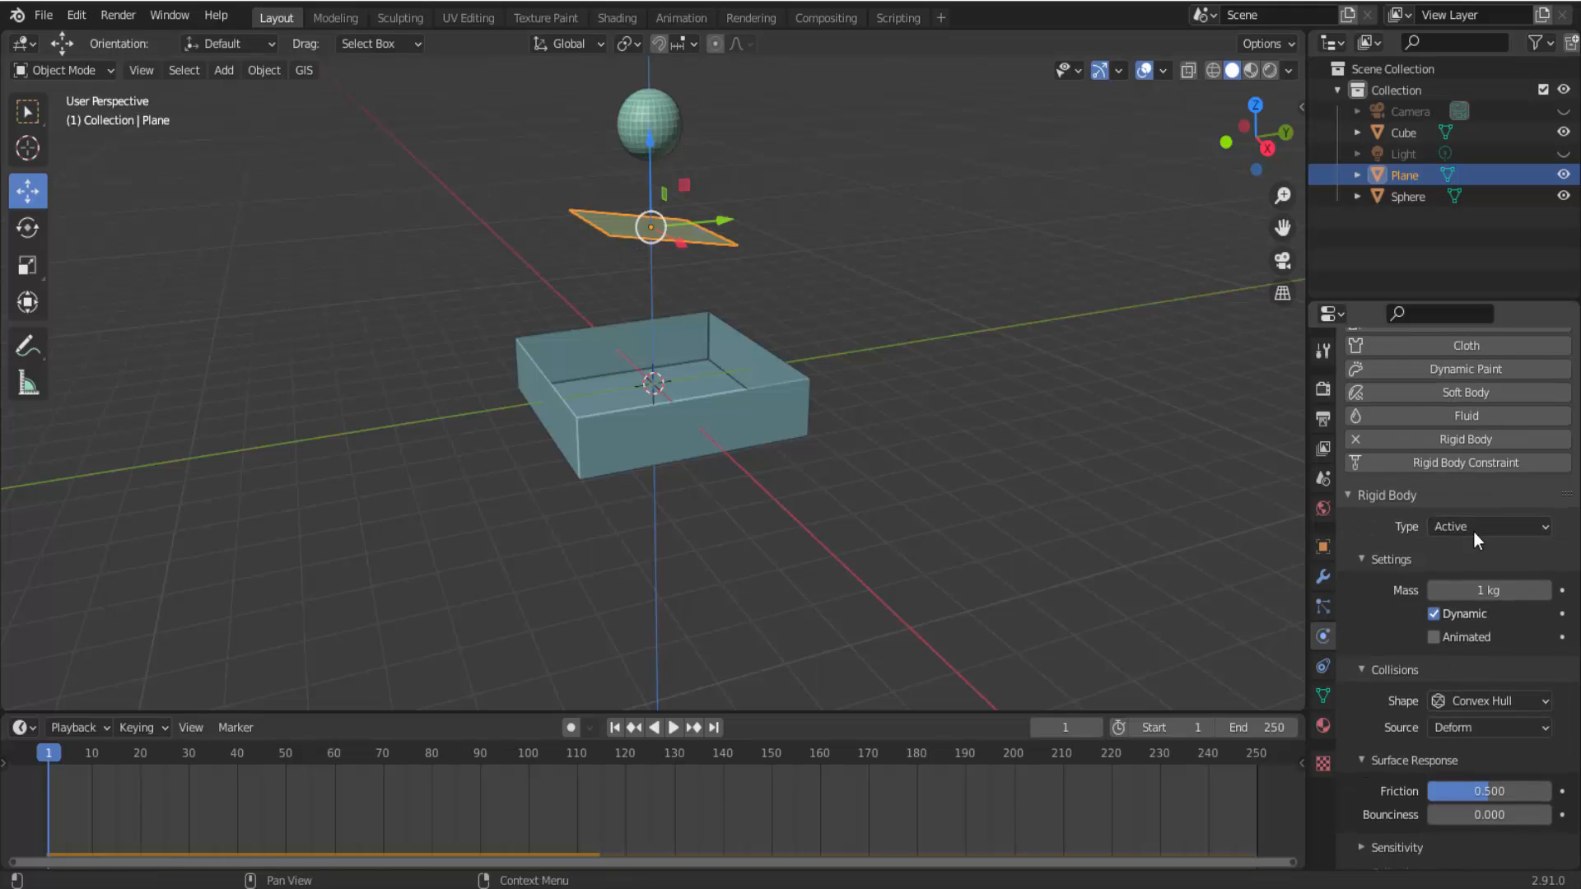
pyautogui.scroll(-6, 1378, 729)
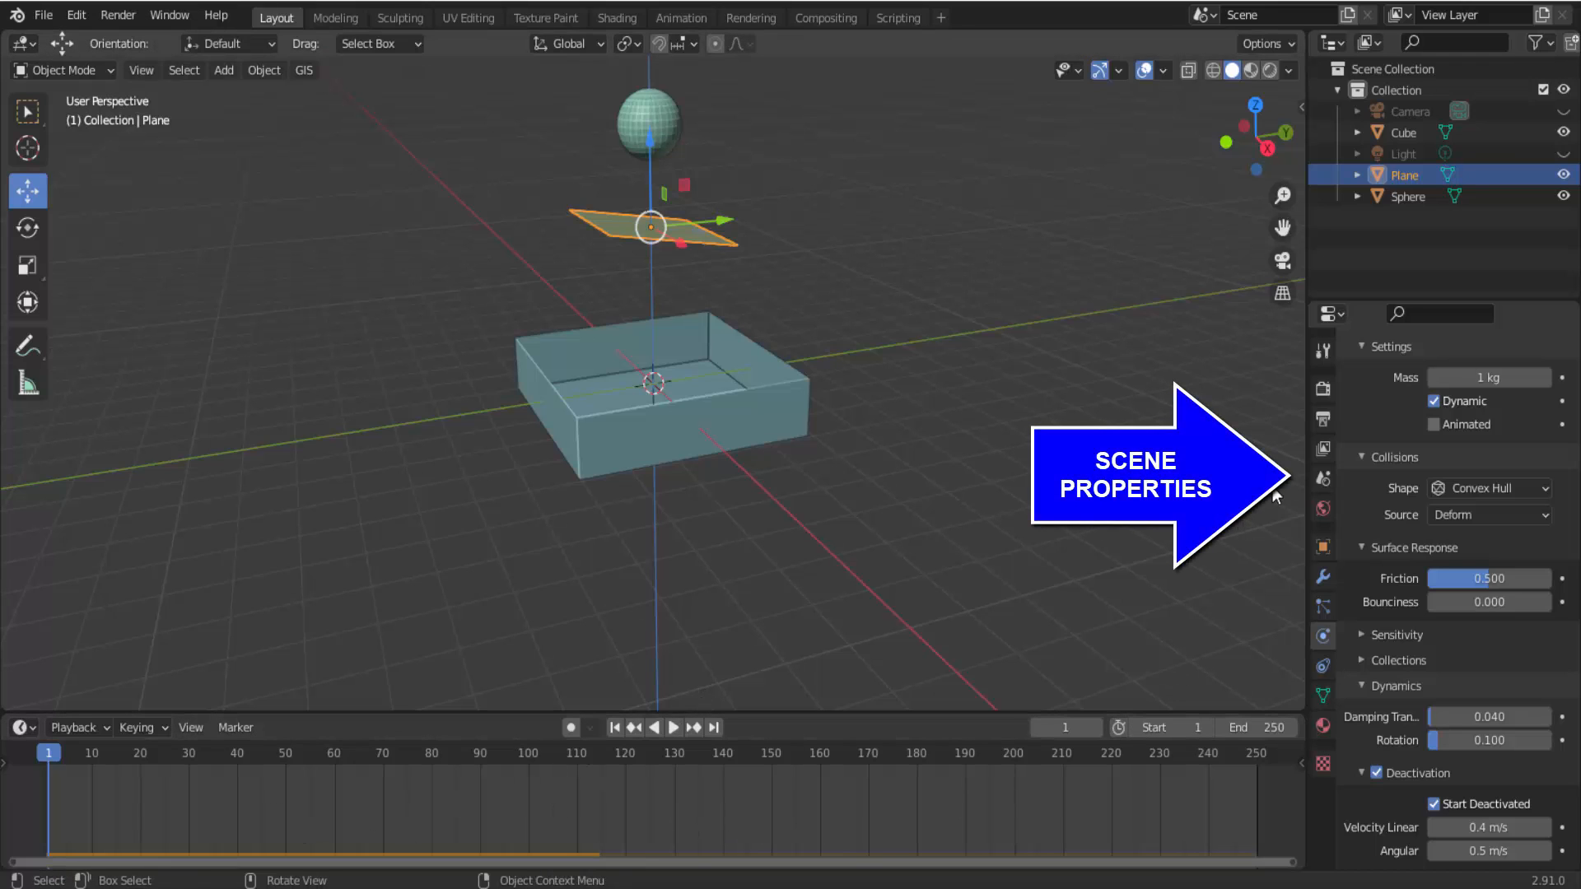
# Collapse the scene's Gravity settings, expand Rigid Body World, and set its Speed to 3.
pyautogui.click(1323, 477)
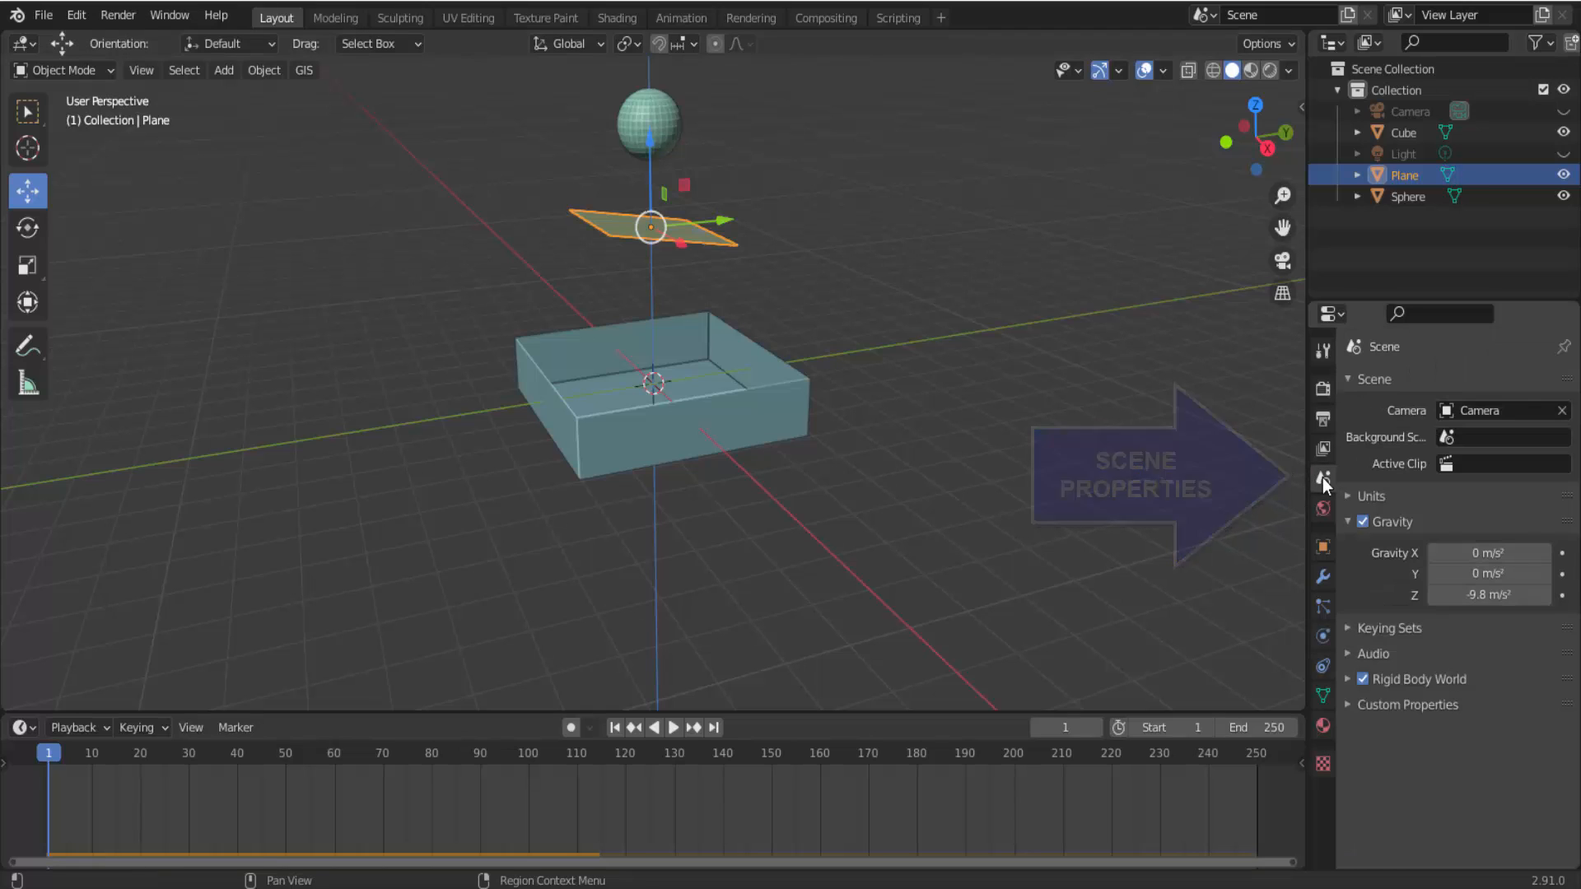
pyautogui.click(1347, 521)
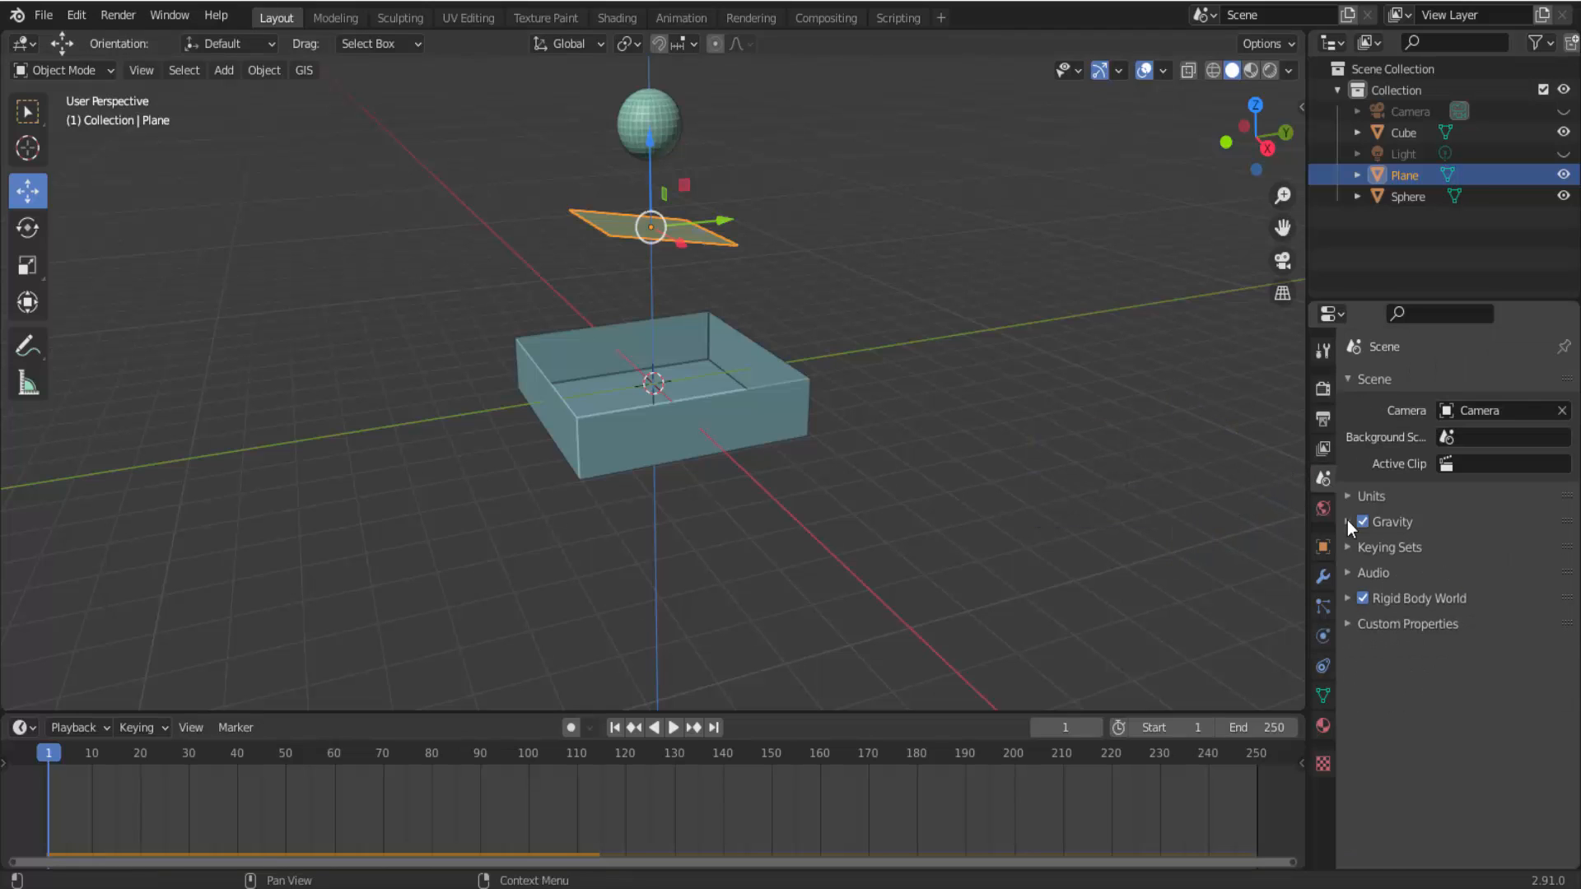
pyautogui.click(1349, 597)
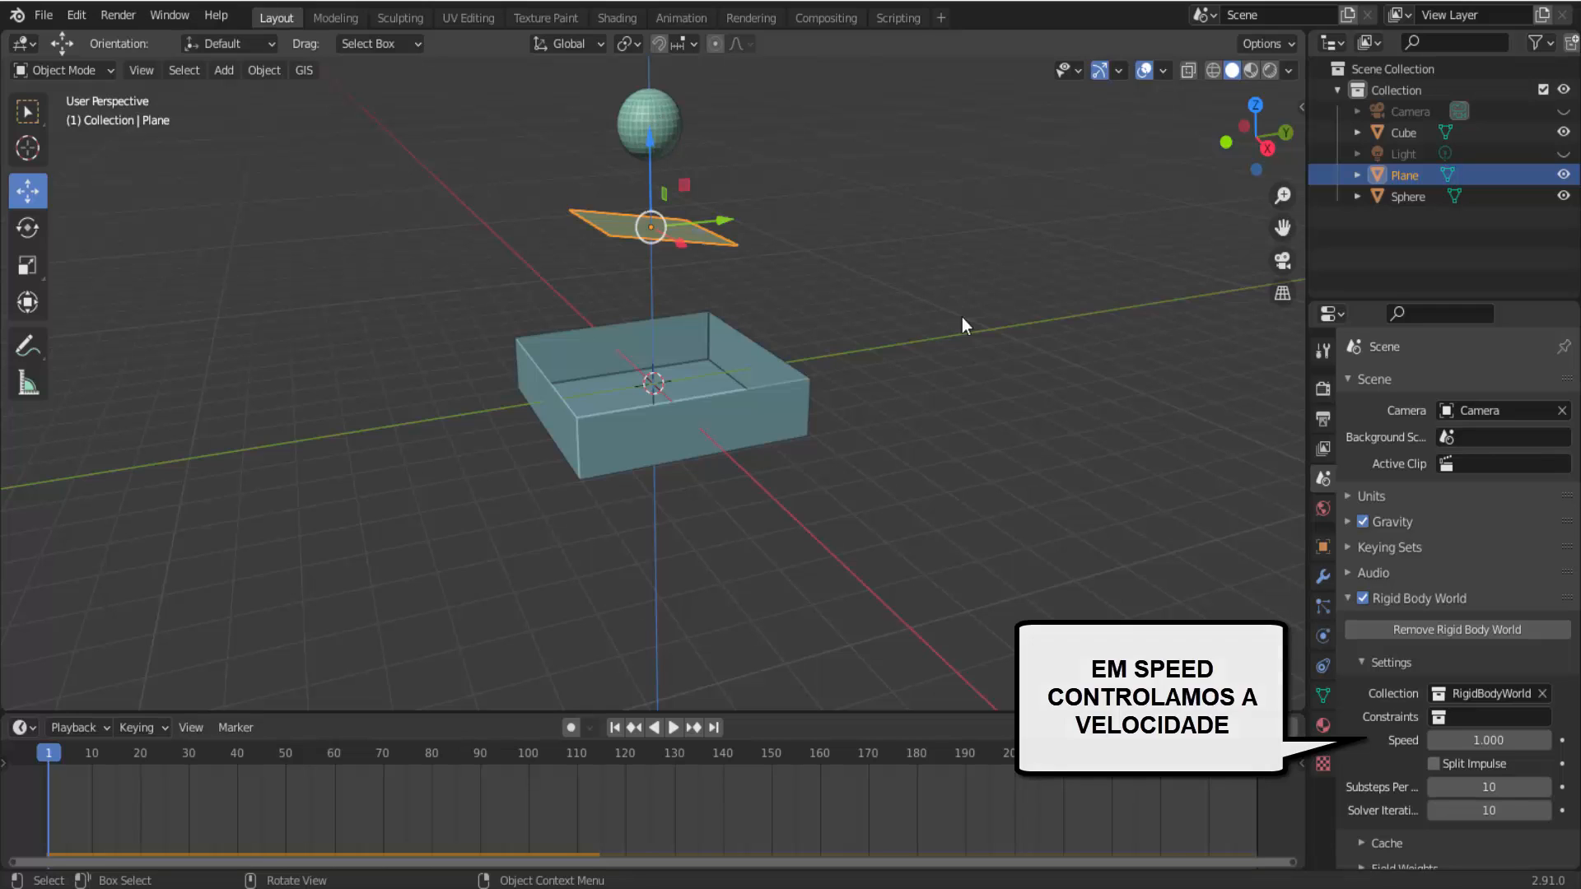
pyautogui.click(1474, 738)
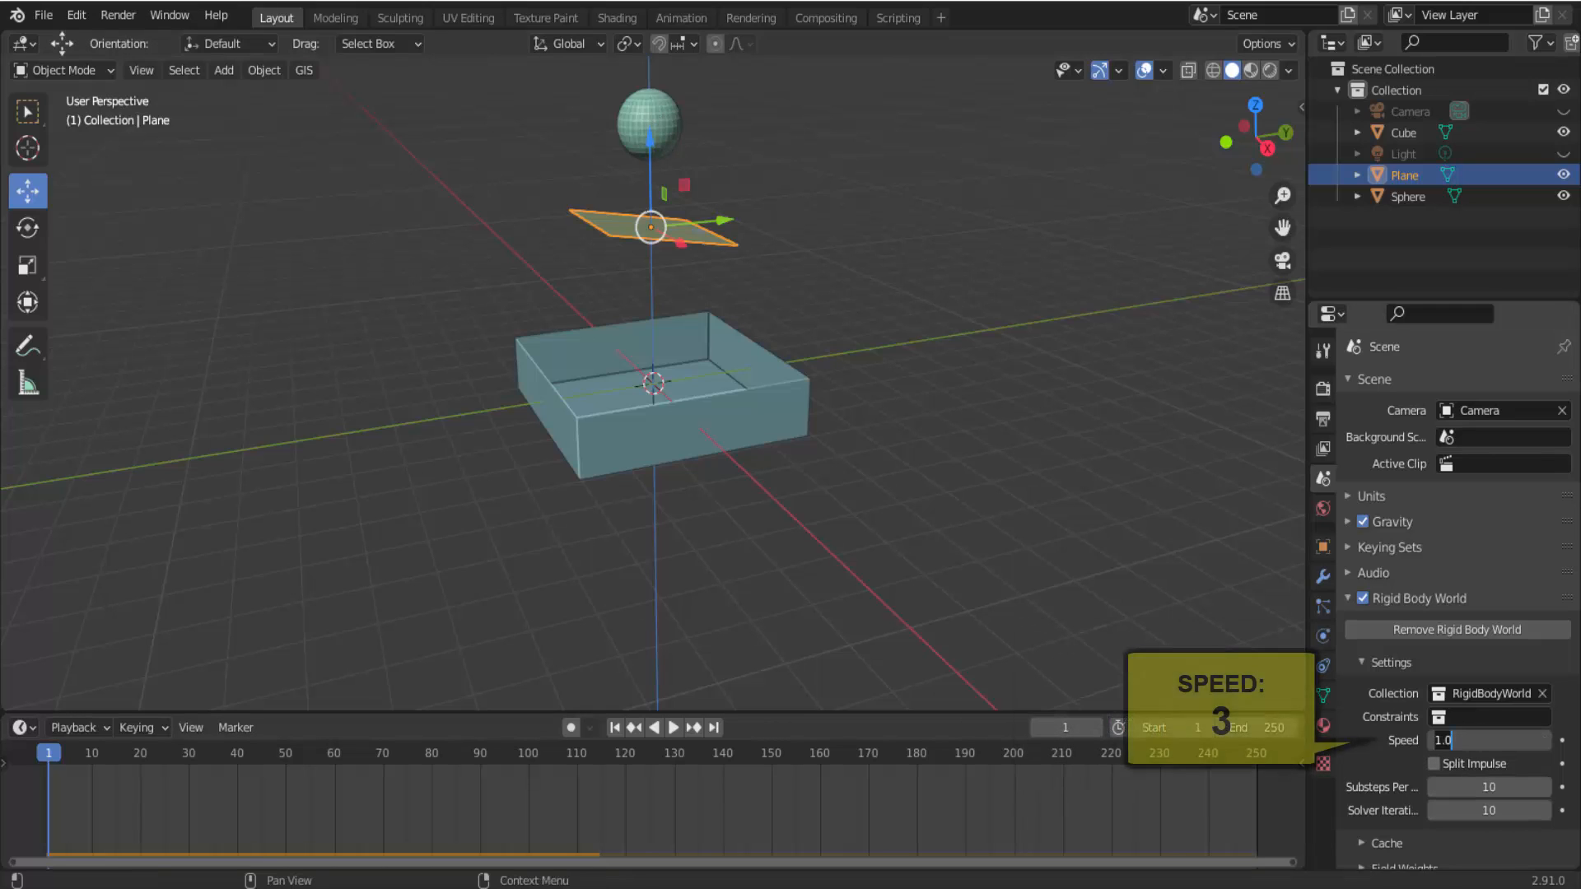
pyautogui.press('Return')
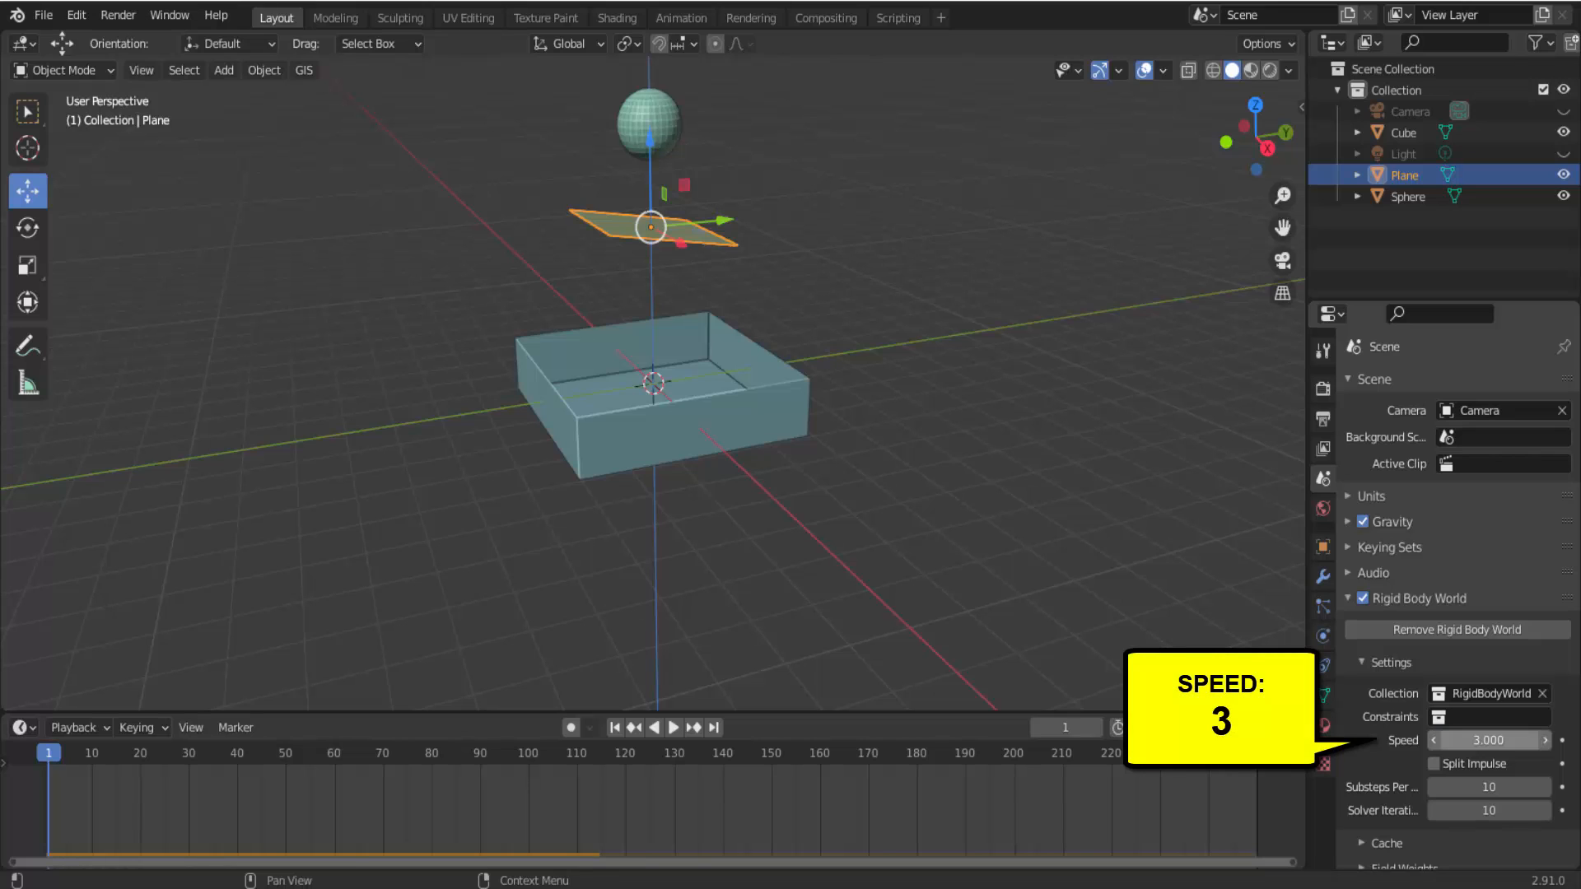
# Play the simulation twice from frame 1 at speed 3, stopping and returning to frame 1 each time.
pyautogui.click(672, 730)
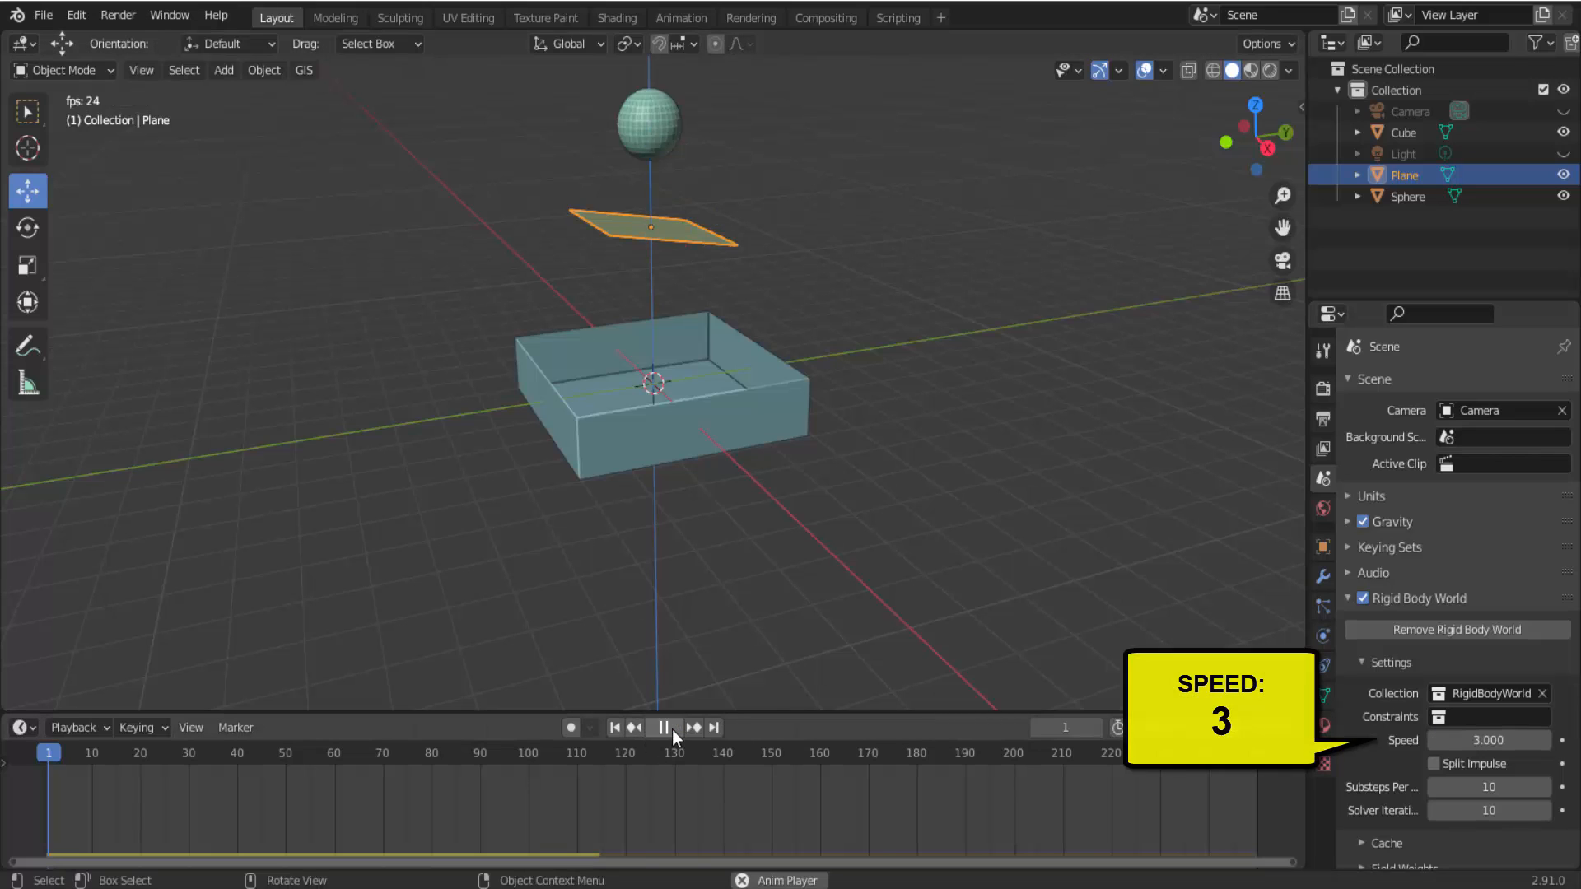
pyautogui.click(672, 730)
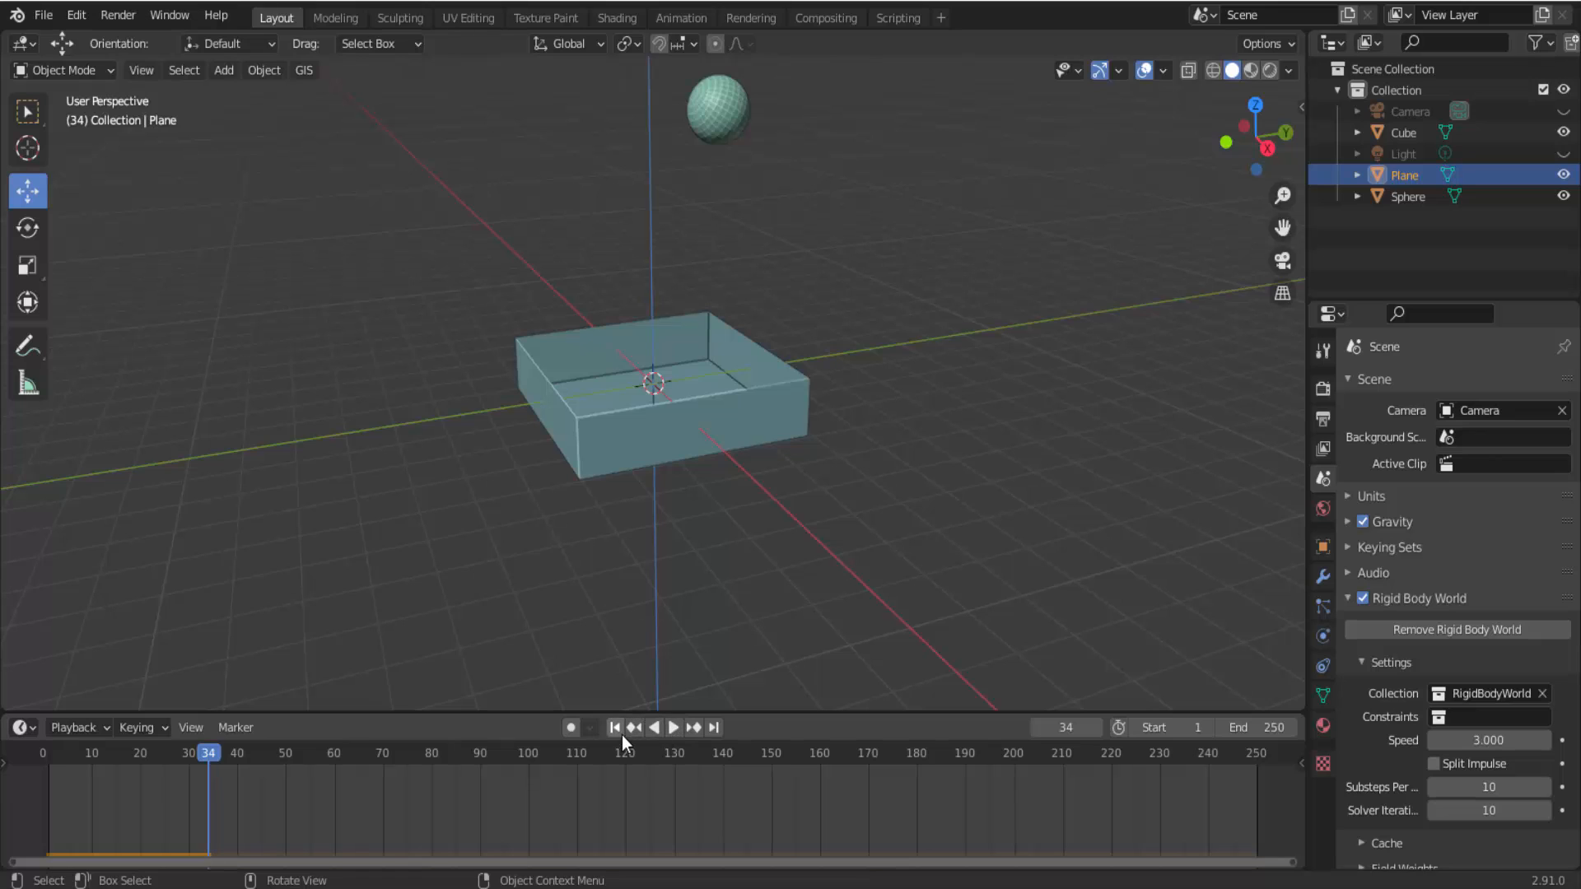
pyautogui.click(618, 730)
pyautogui.click(674, 728)
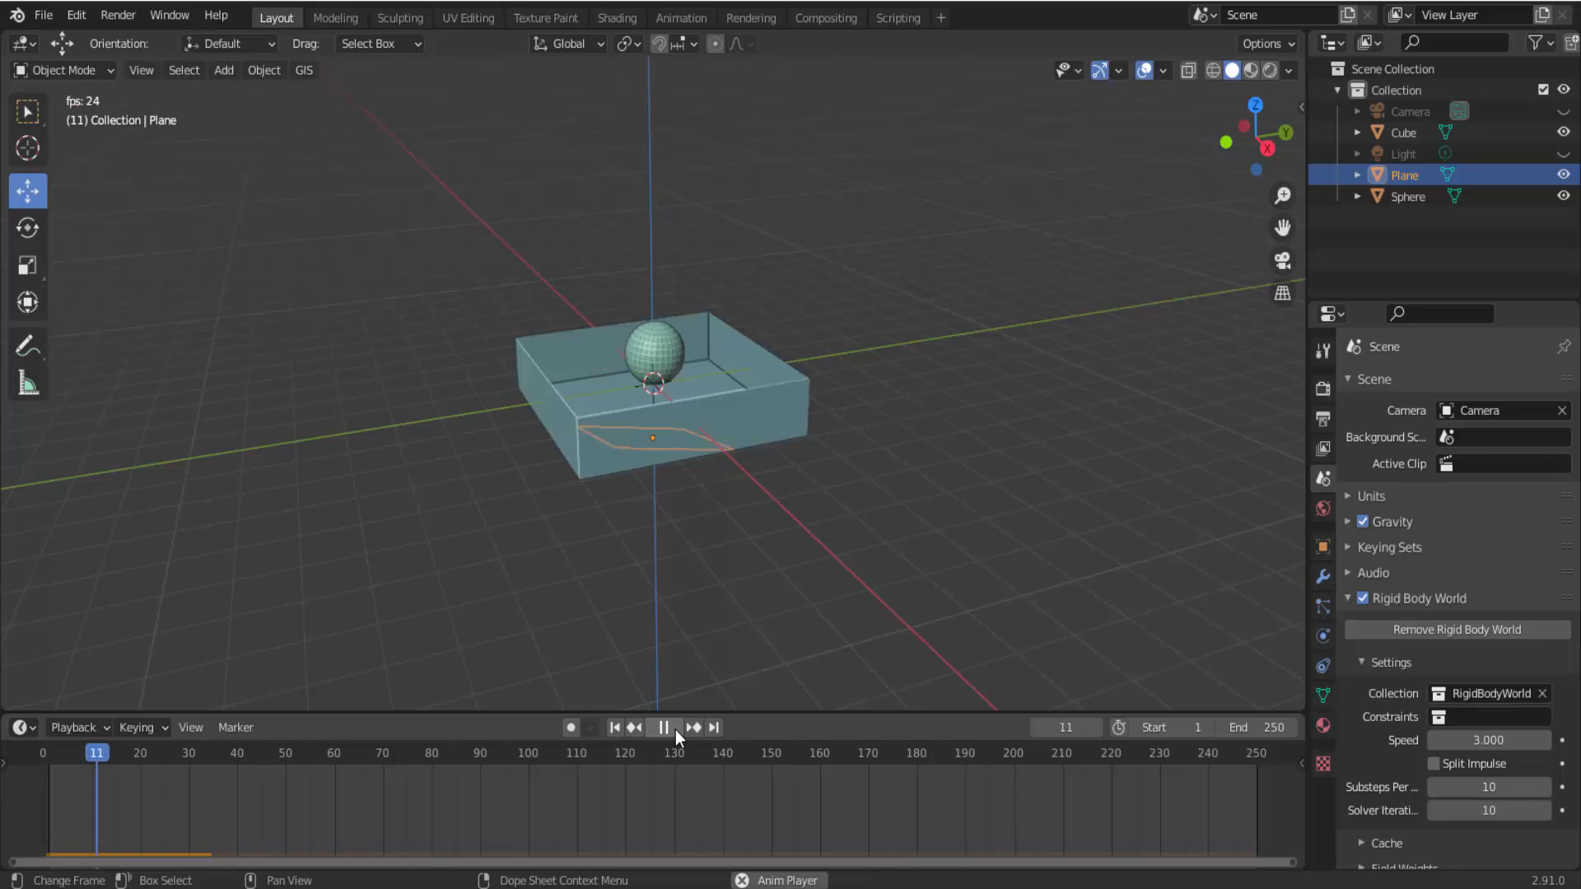
pyautogui.click(674, 730)
pyautogui.click(615, 727)
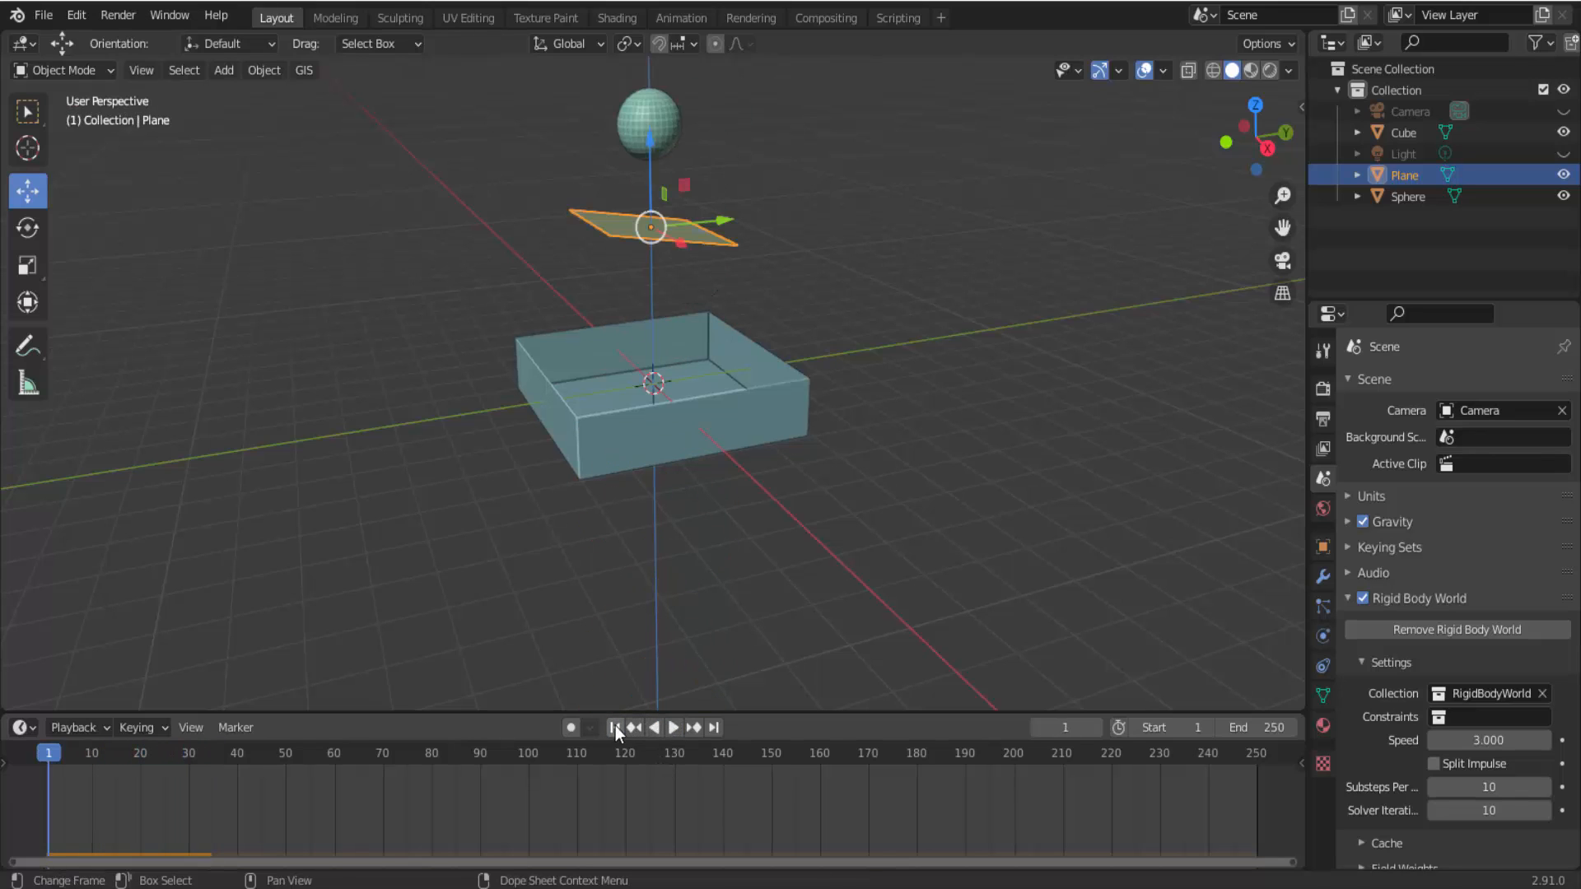
# Set the Rigid Body World Speed to 0.3.
pyautogui.click(1489, 740)
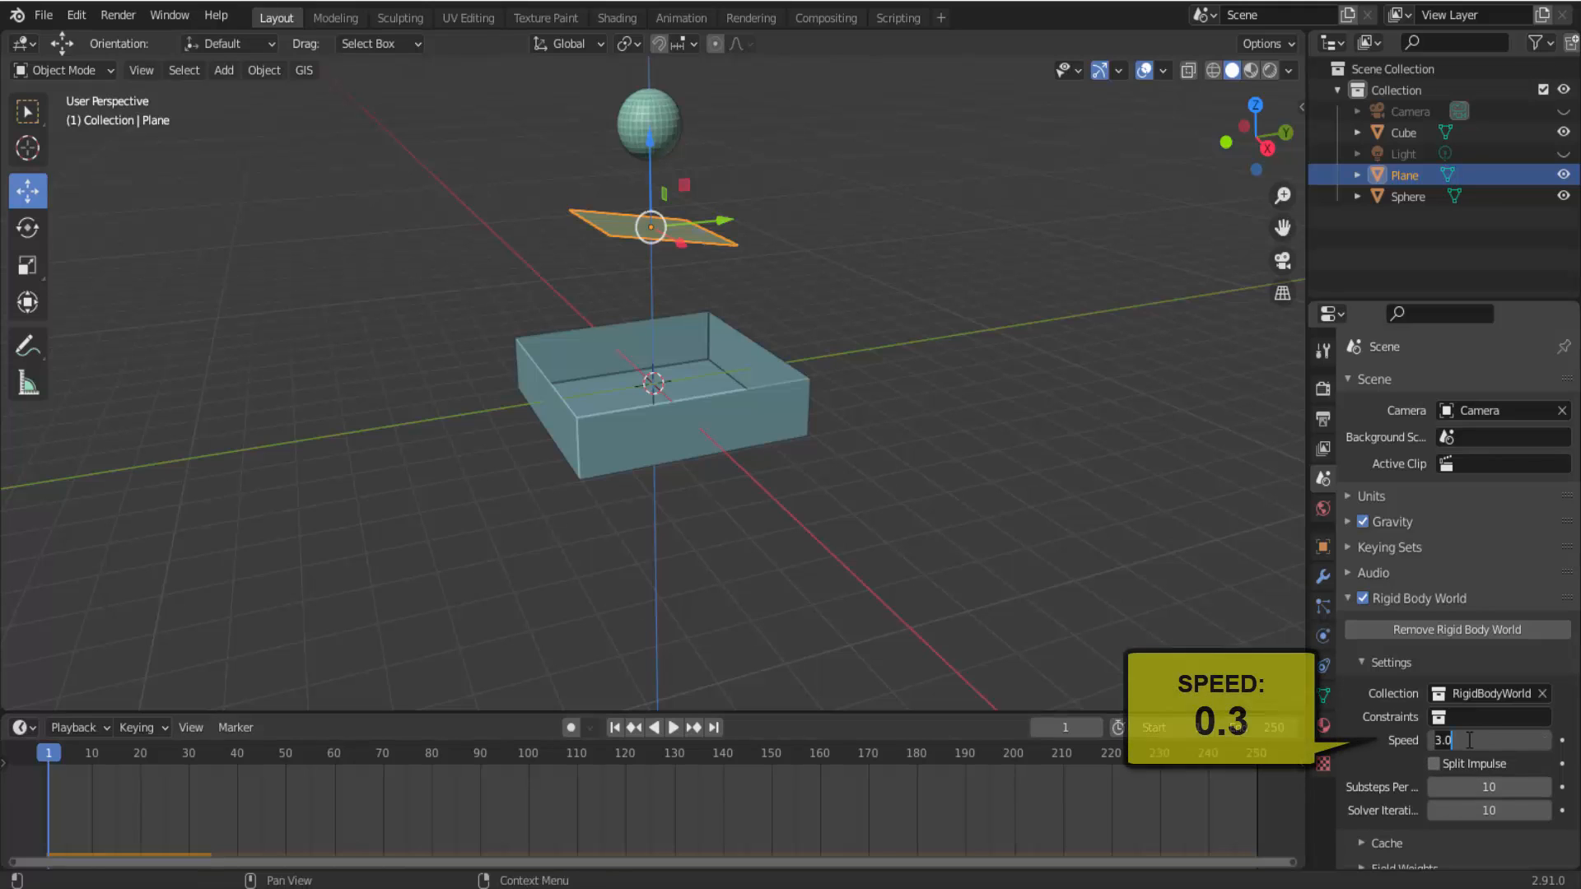
pyautogui.write('0.')
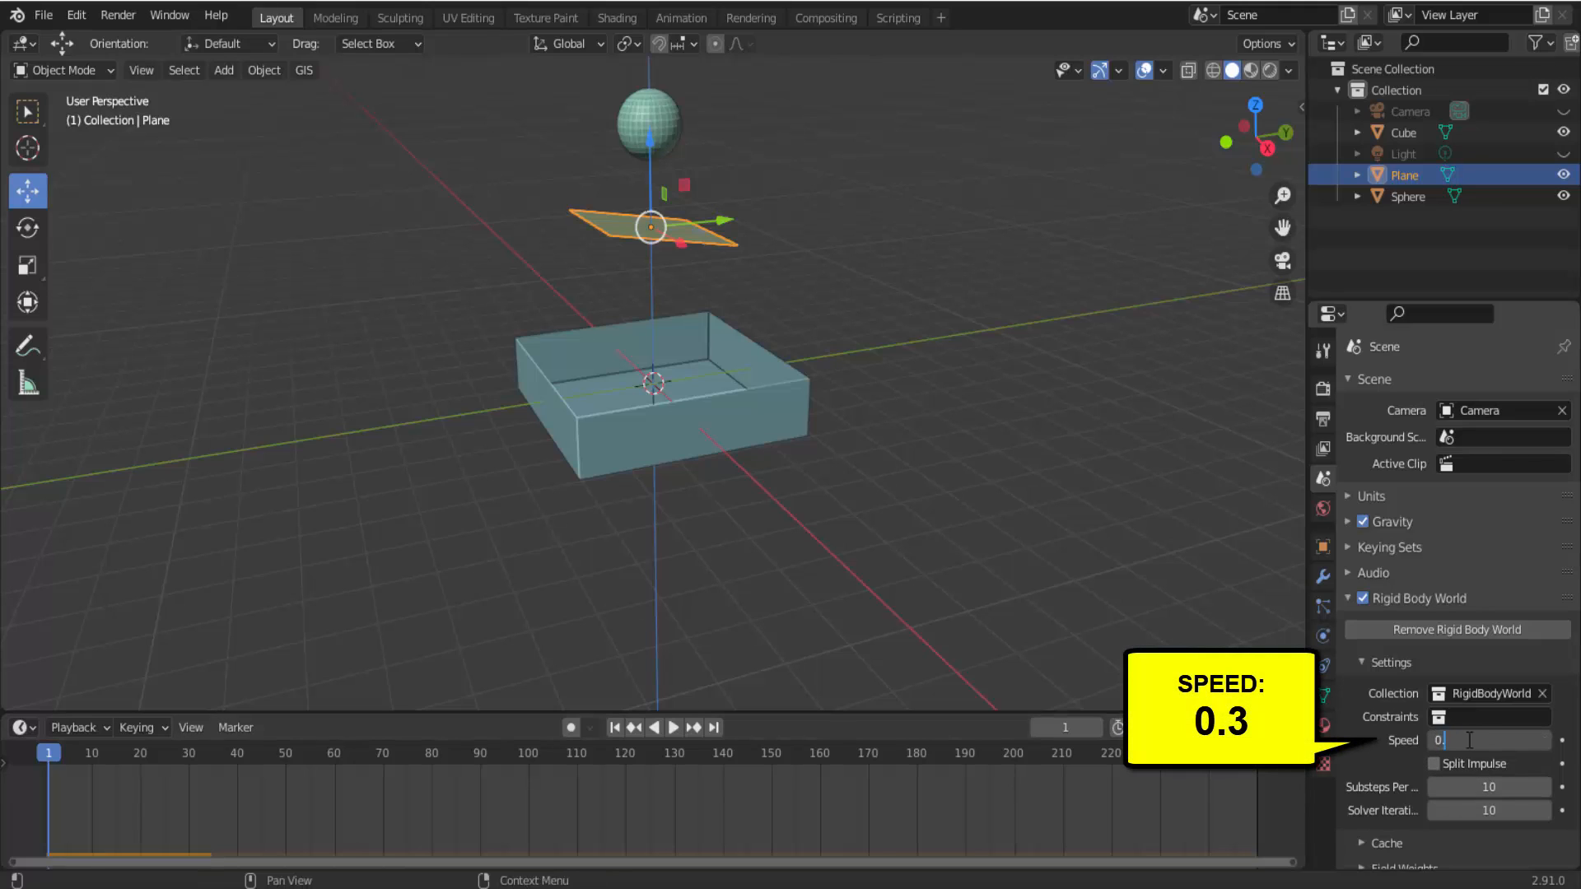
pyautogui.write('3')
pyautogui.press('Return')
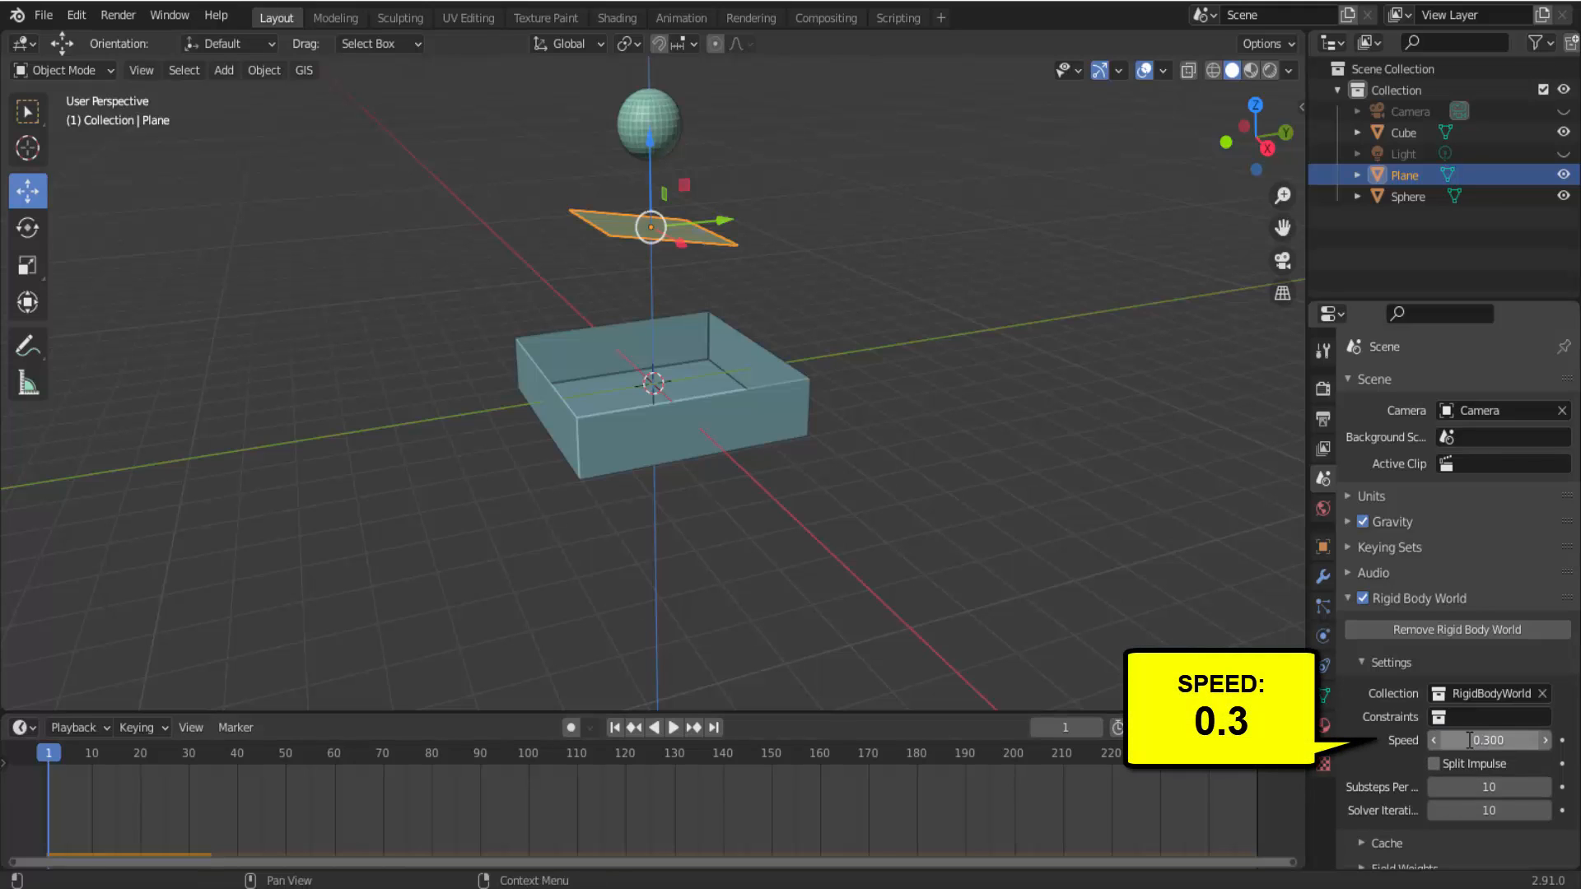
# Play the simulation from frame 1 at speed 0.3, stop it, and return to frame 1.
pyautogui.click(673, 727)
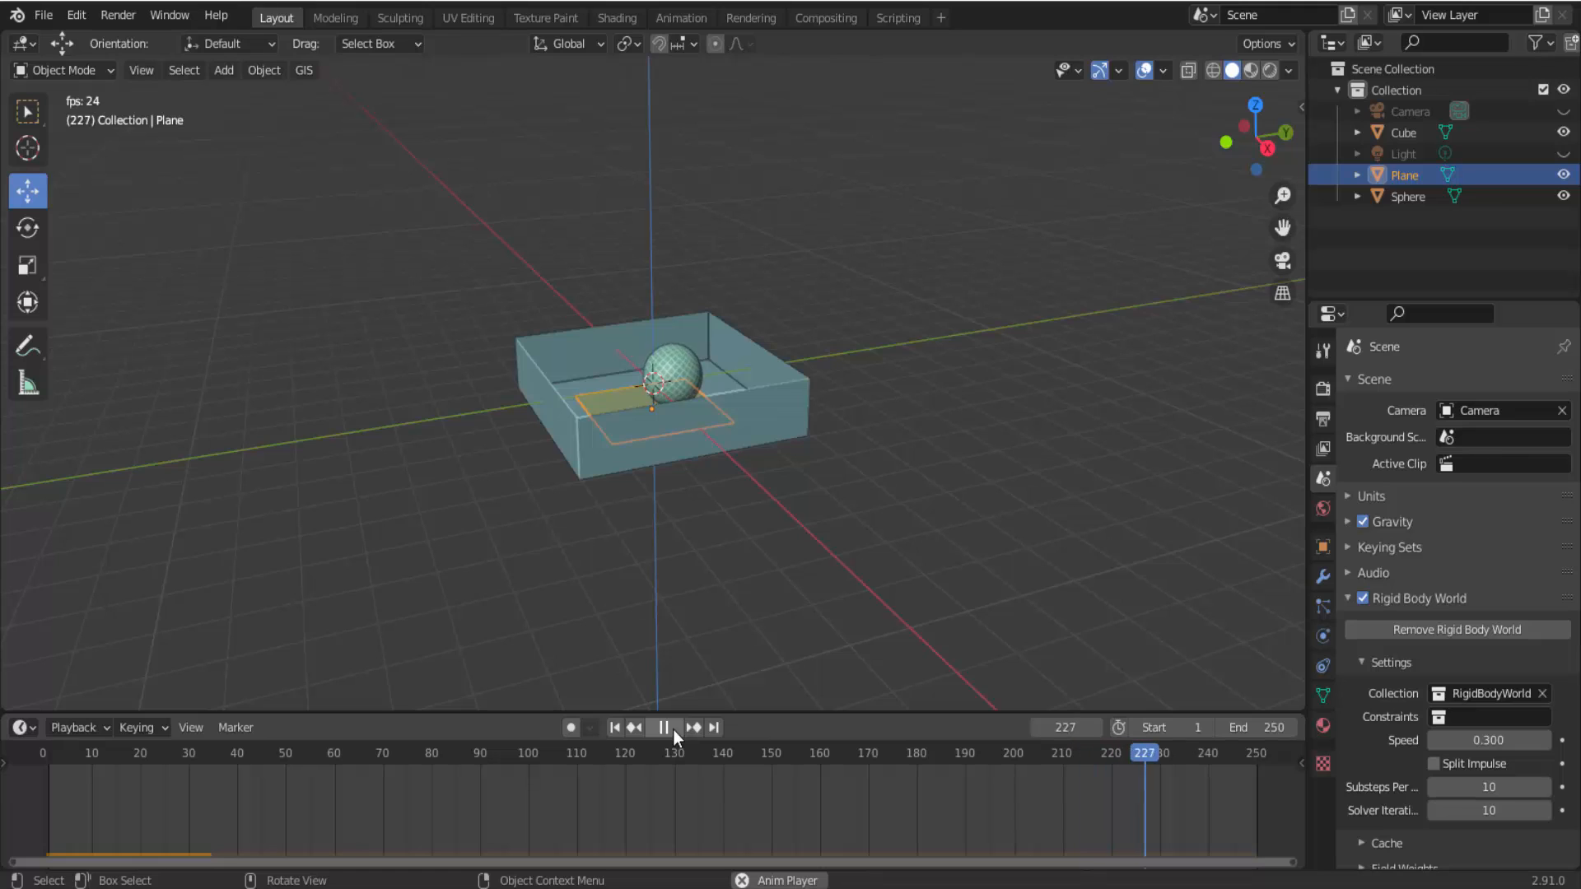
pyautogui.click(669, 728)
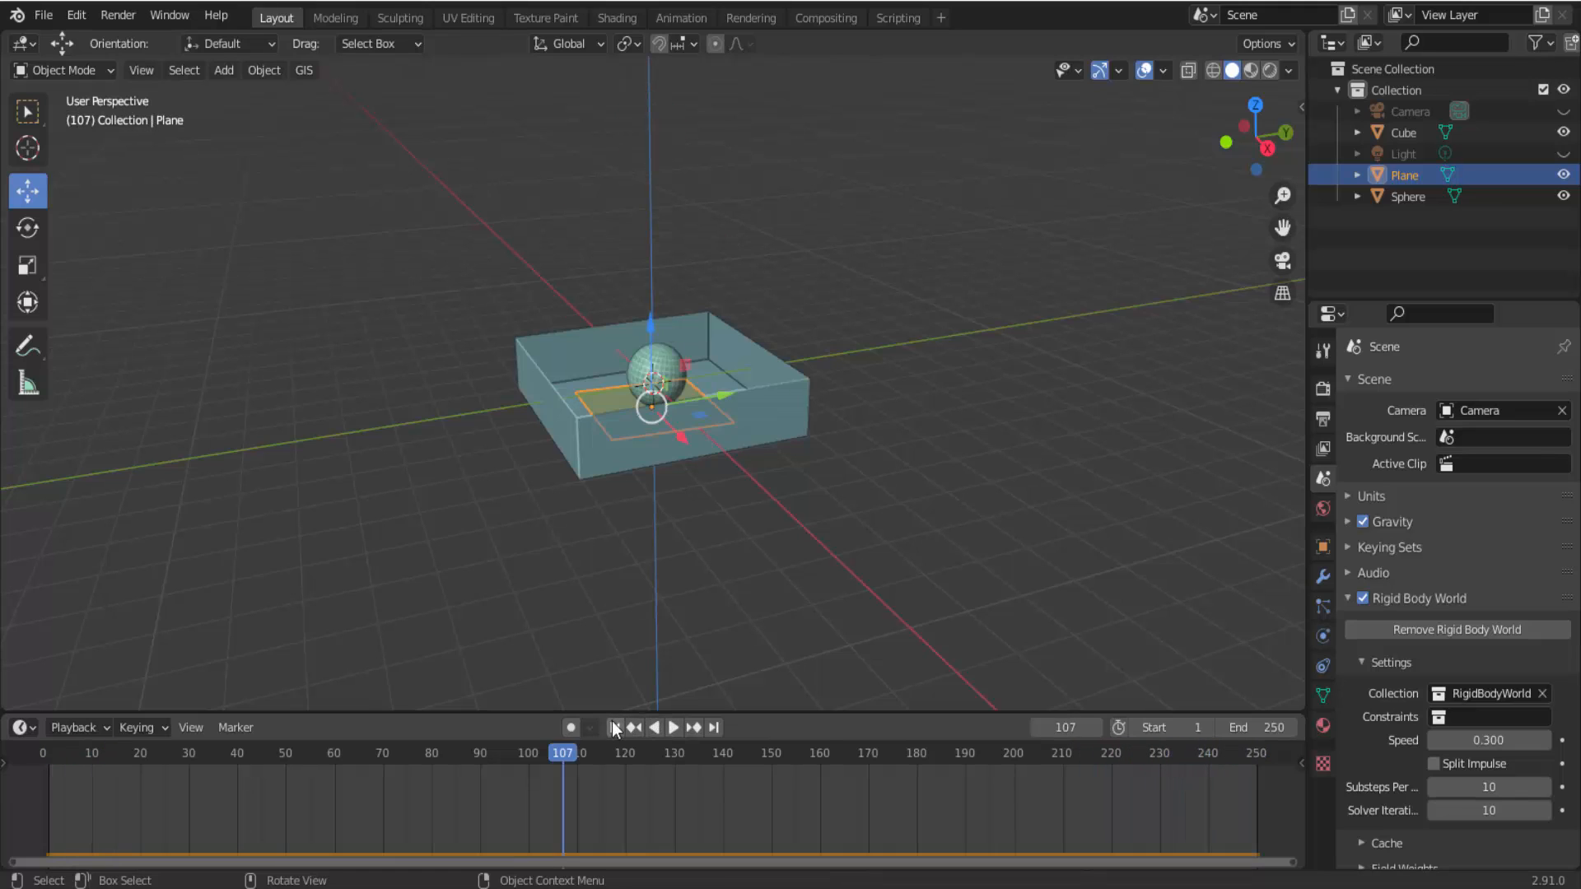
pyautogui.click(614, 727)
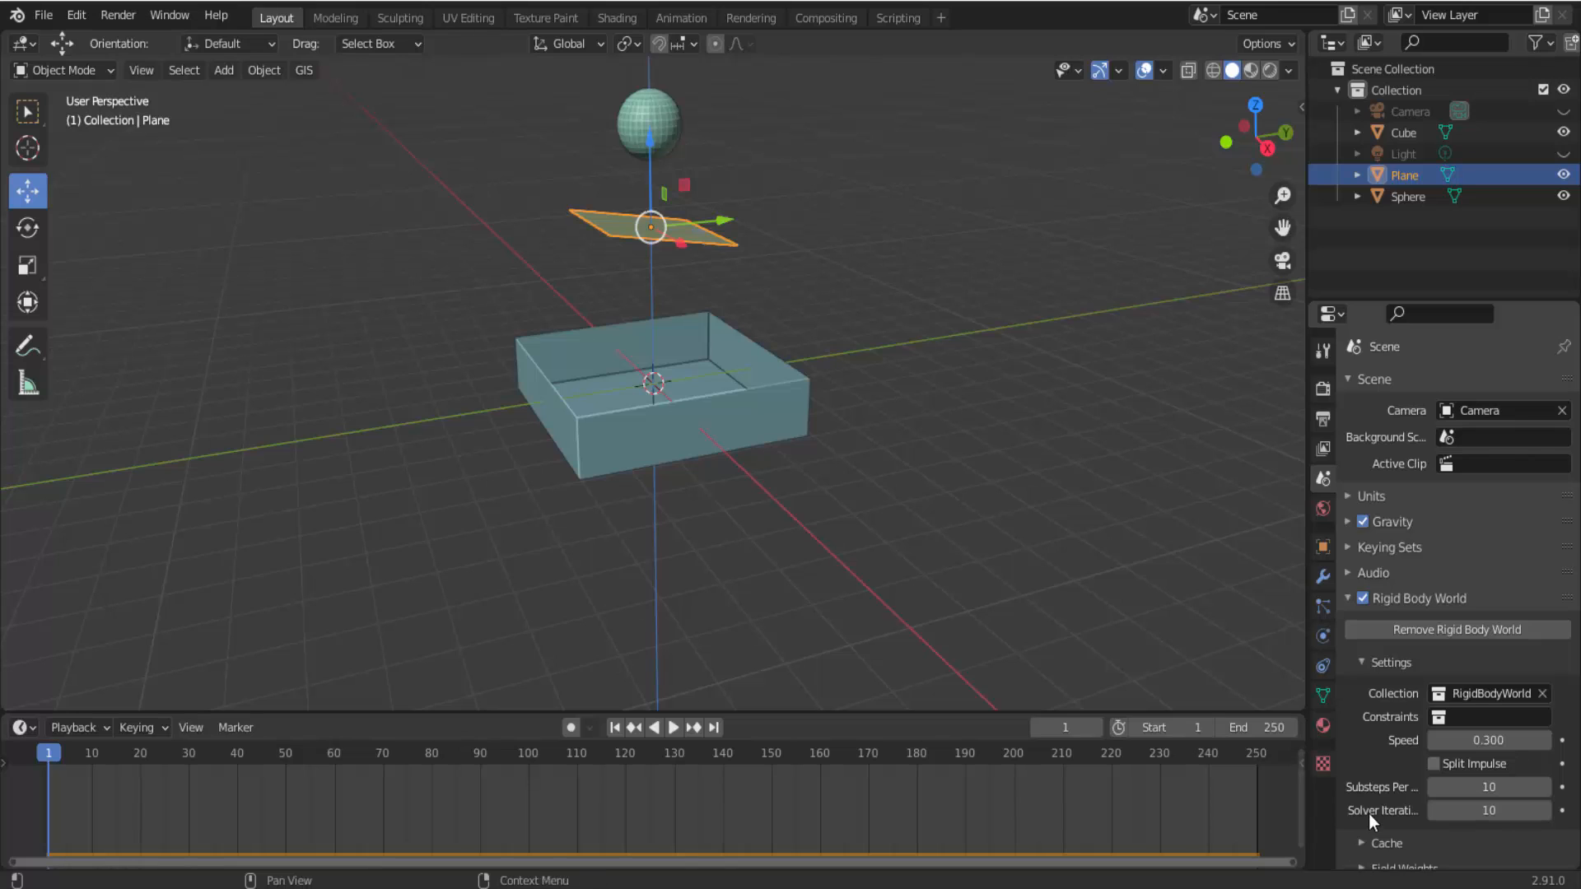
# Set the Rigid Body World cache to start at frame 50 and end at frame 200, and bake the simulation.
pyautogui.scroll(-1, 1368, 813)
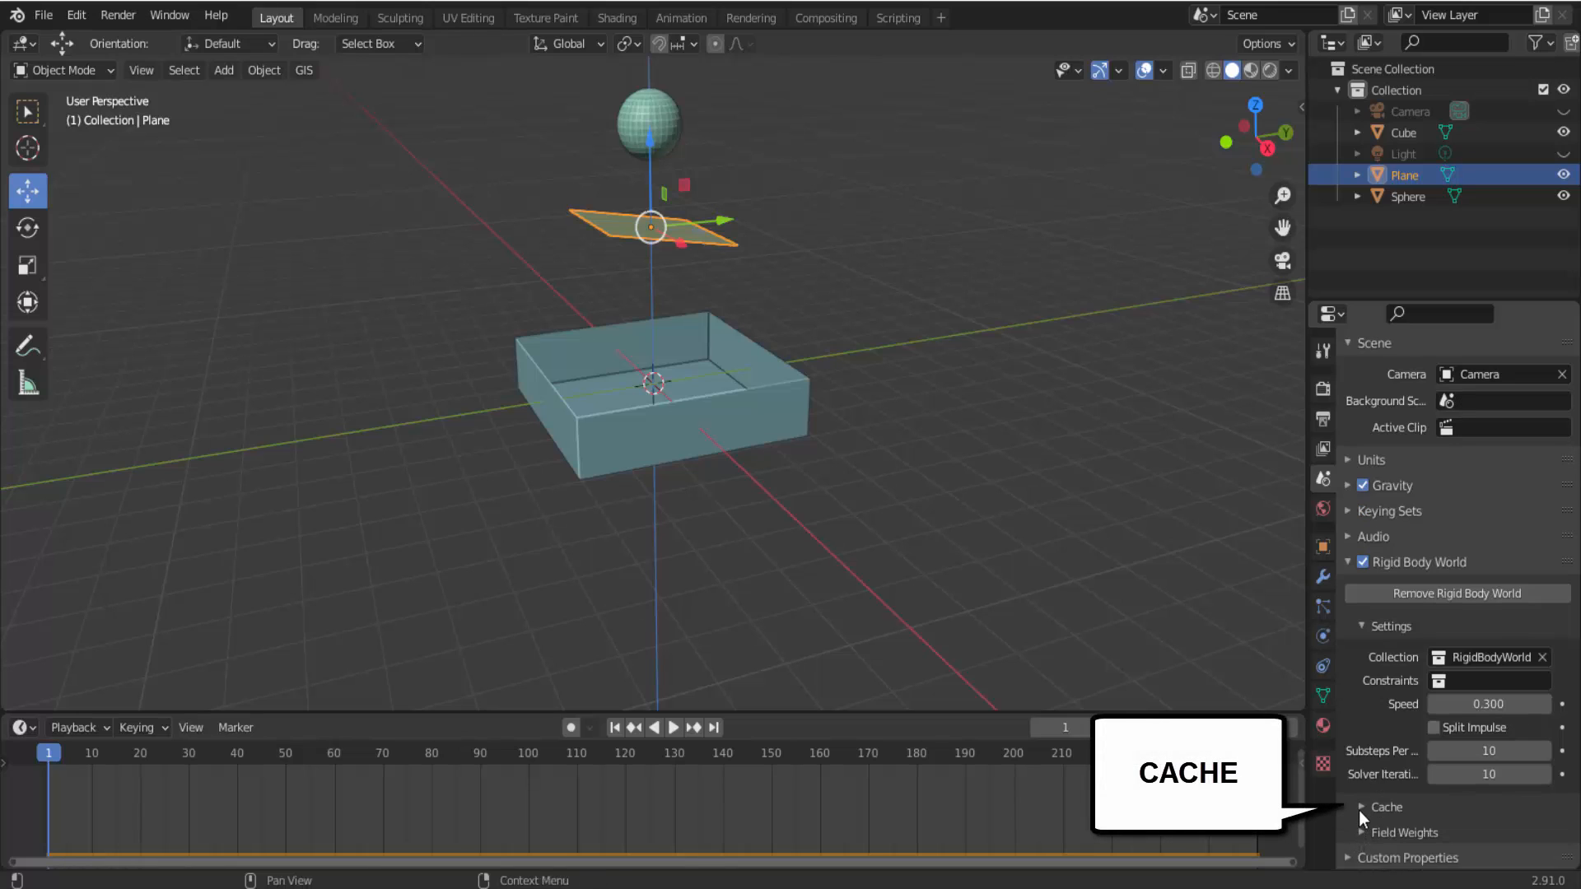
pyautogui.click(1360, 809)
pyautogui.scroll(-1, 1361, 809)
pyautogui.scroll(-2, 1361, 809)
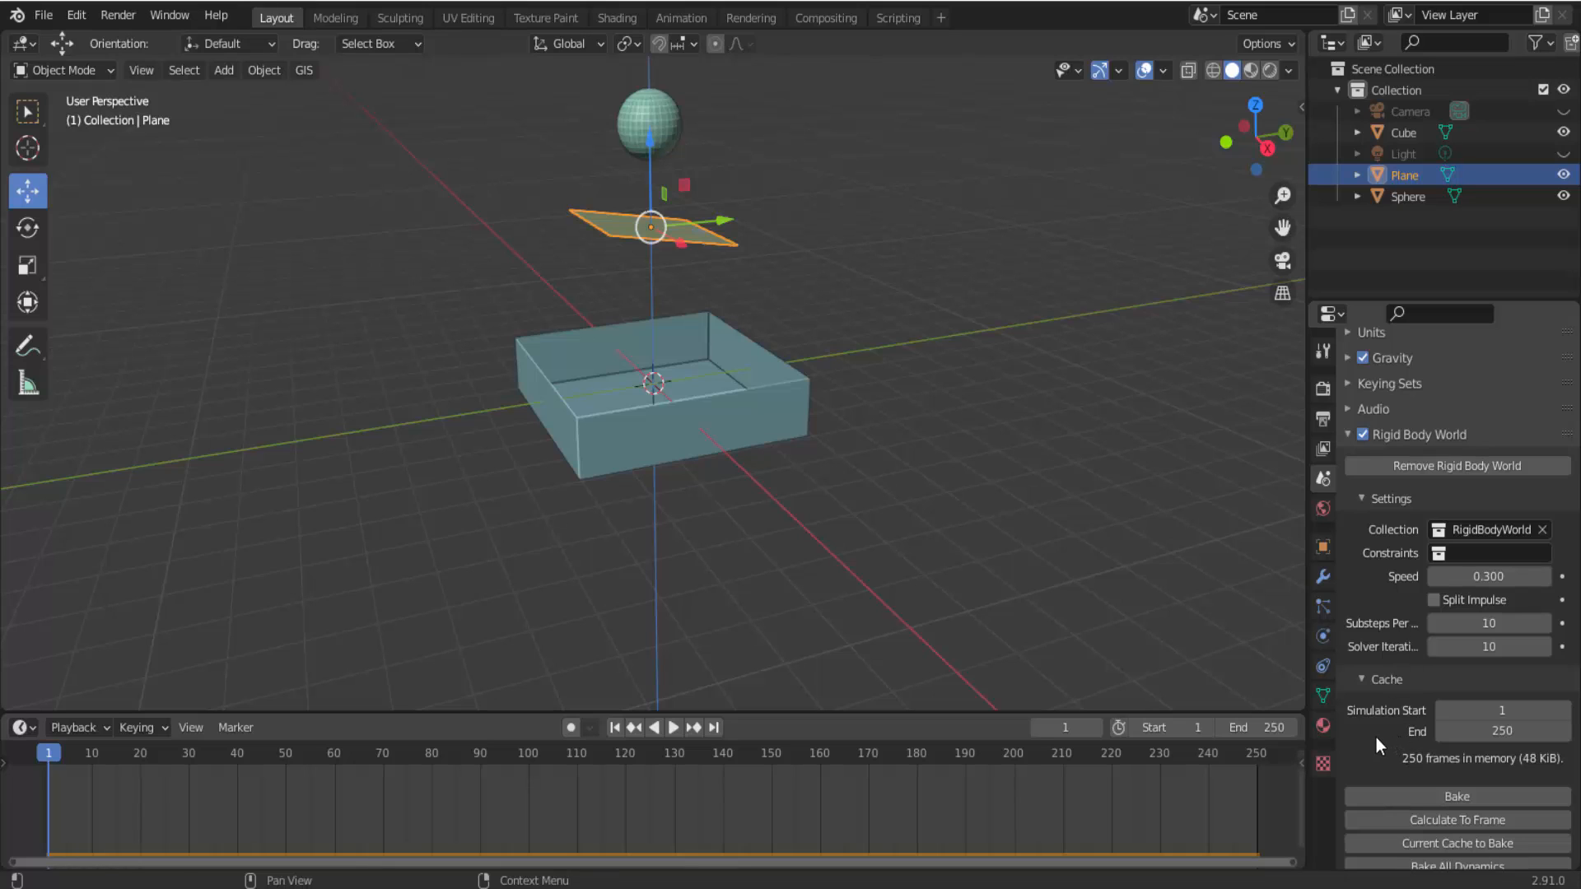
pyautogui.click(1500, 711)
pyautogui.write('50')
pyautogui.press('Return')
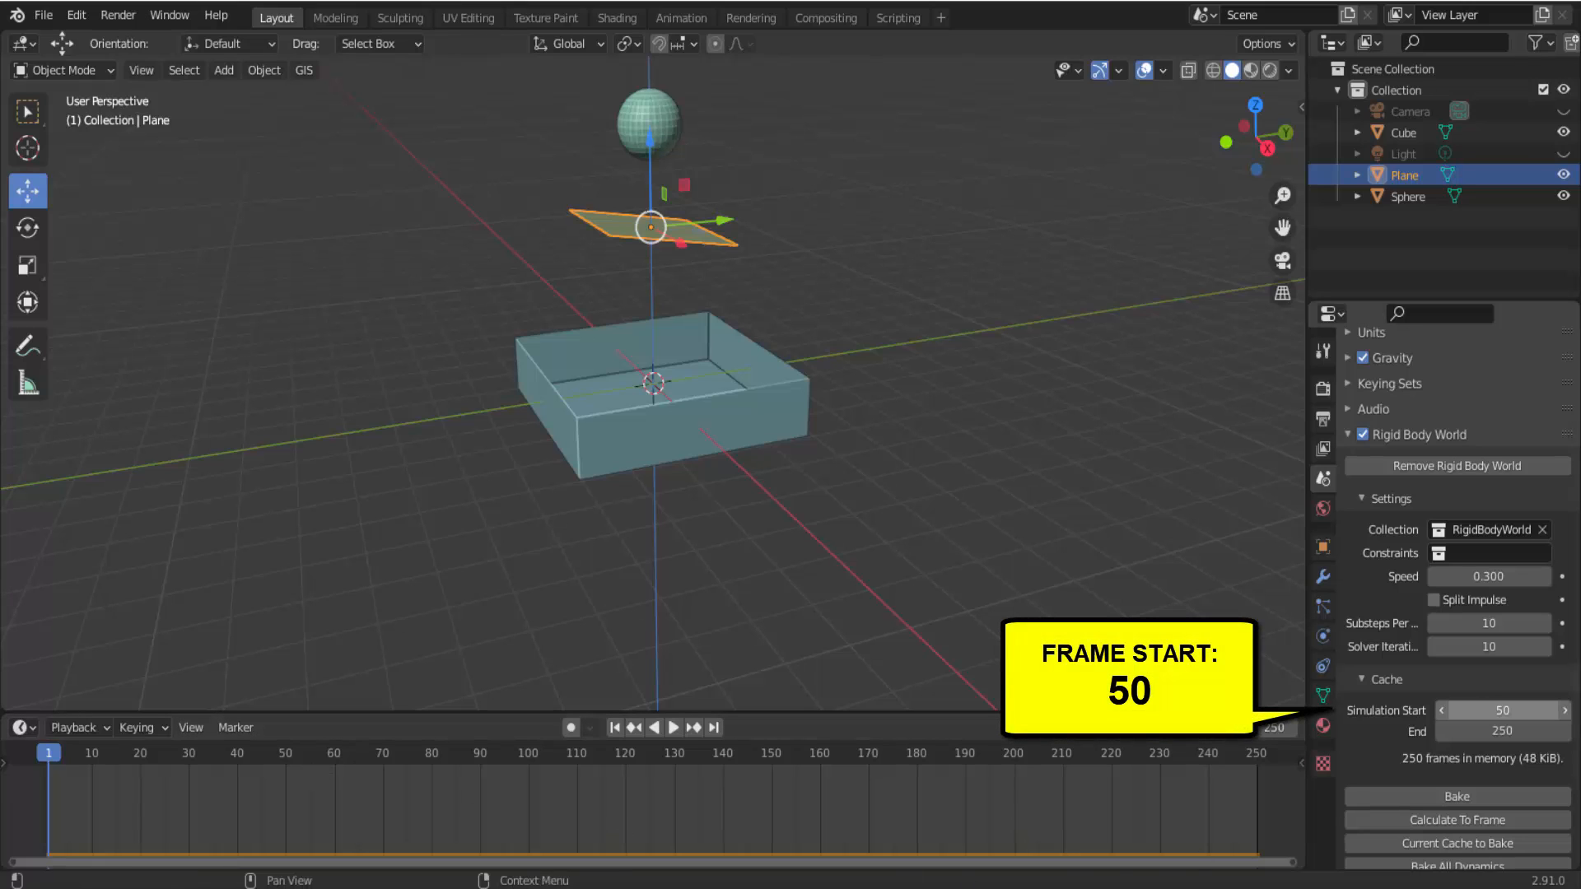
pyautogui.click(1500, 731)
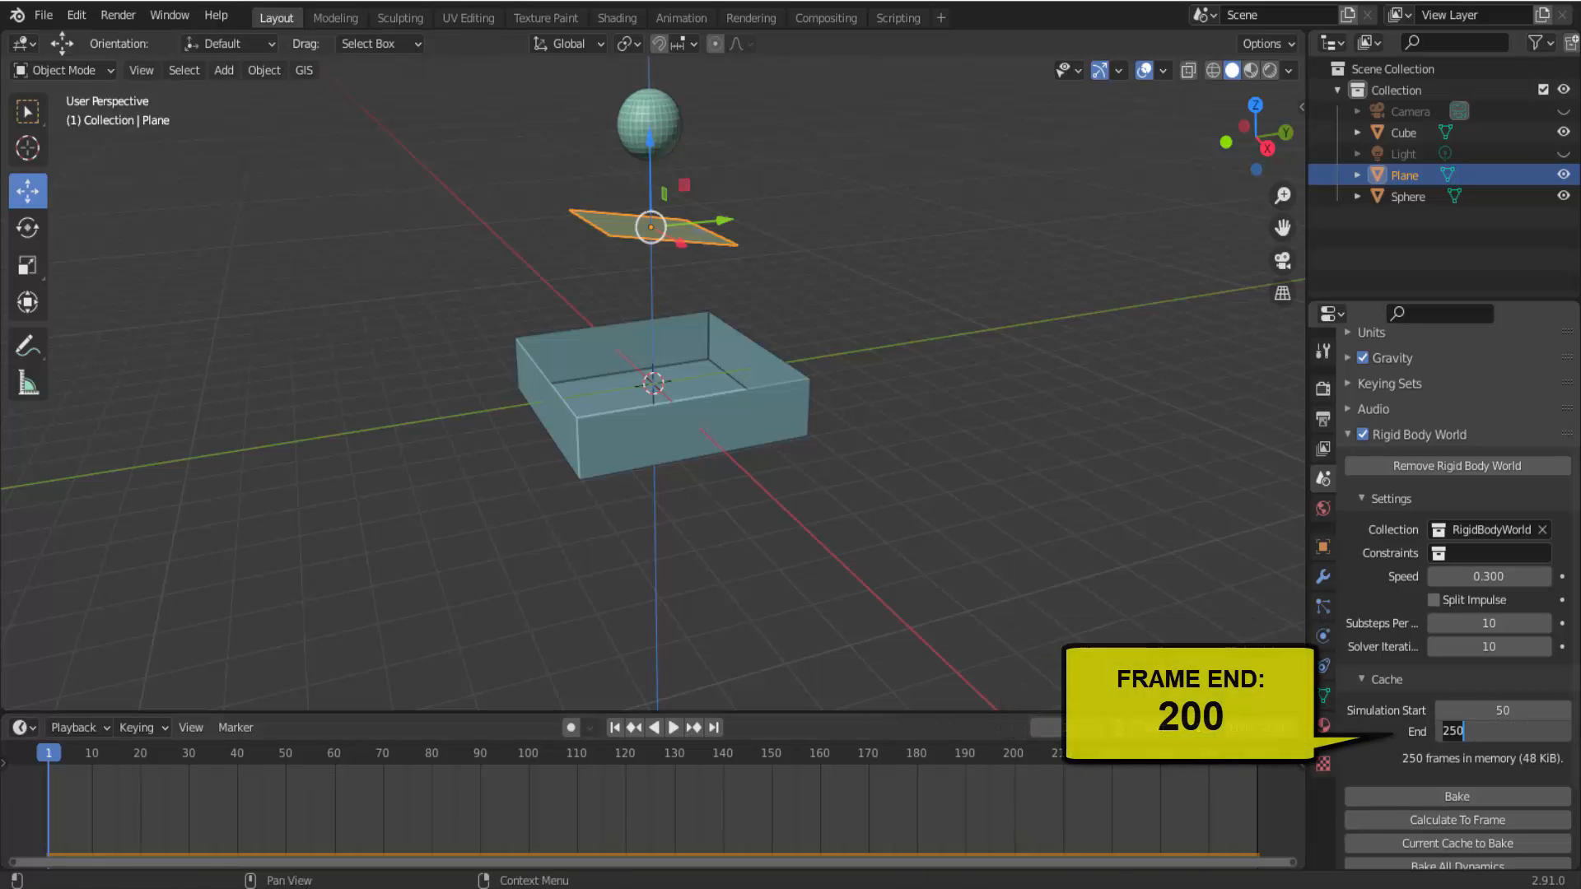
pyautogui.write('200')
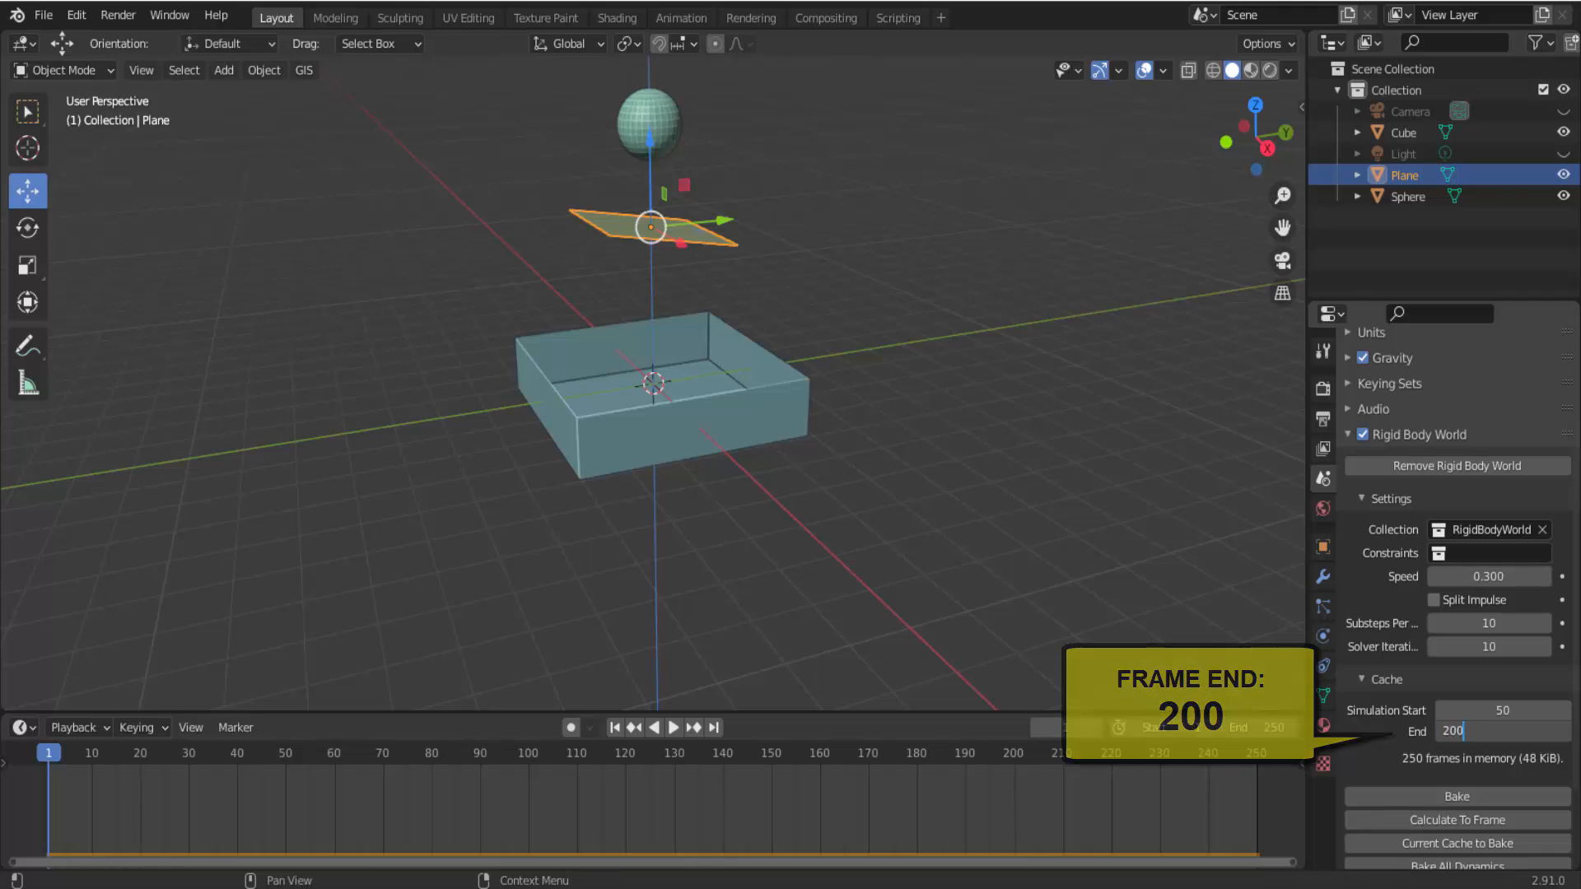
pyautogui.press('Return')
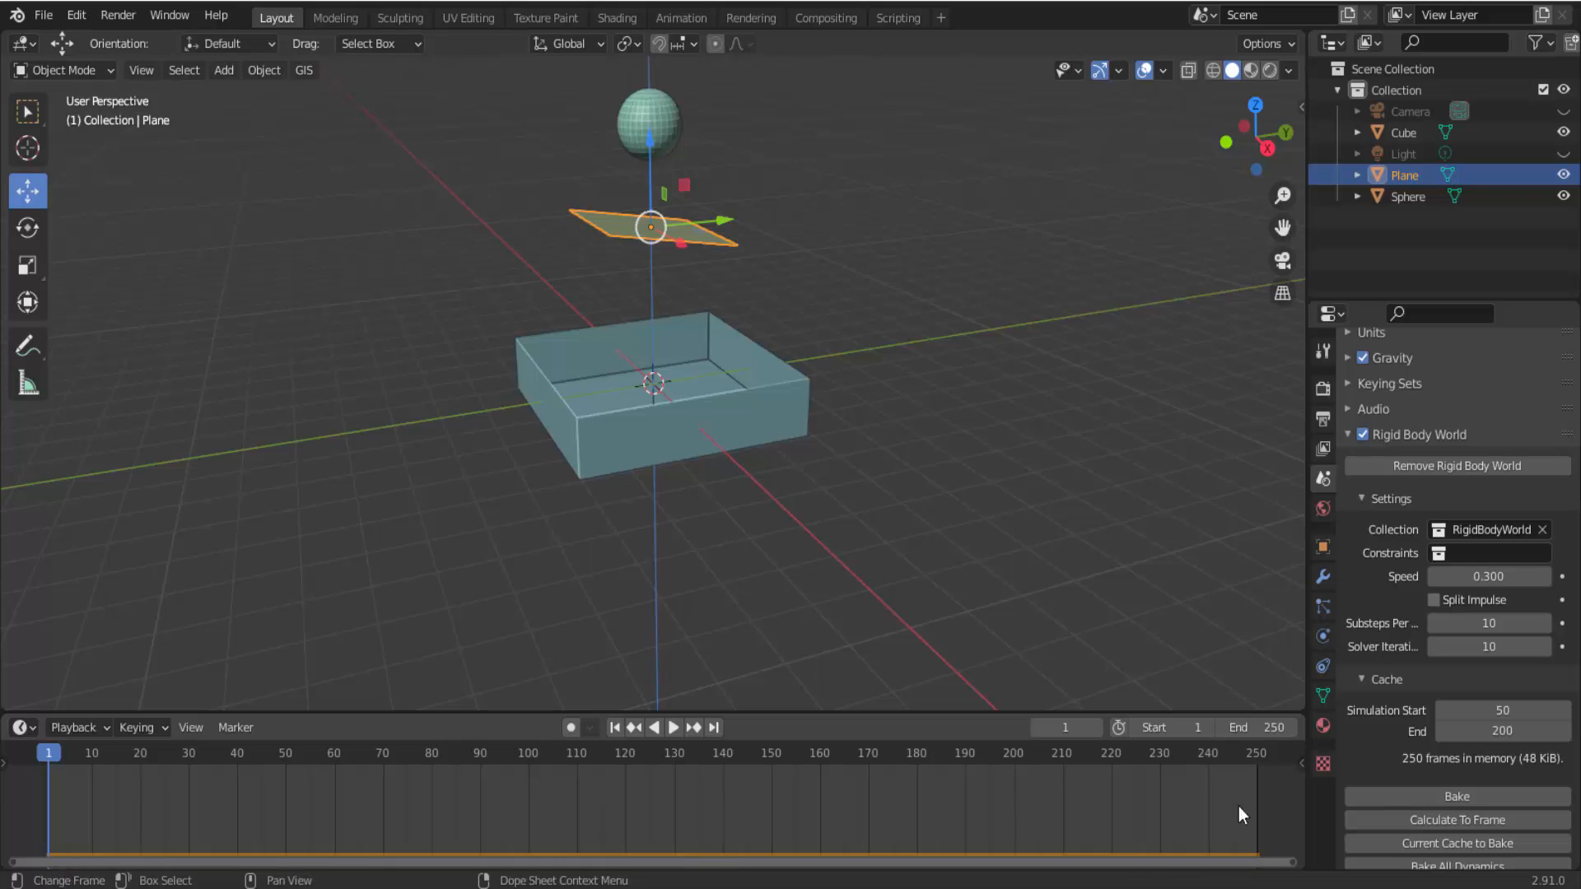
pyautogui.click(1477, 799)
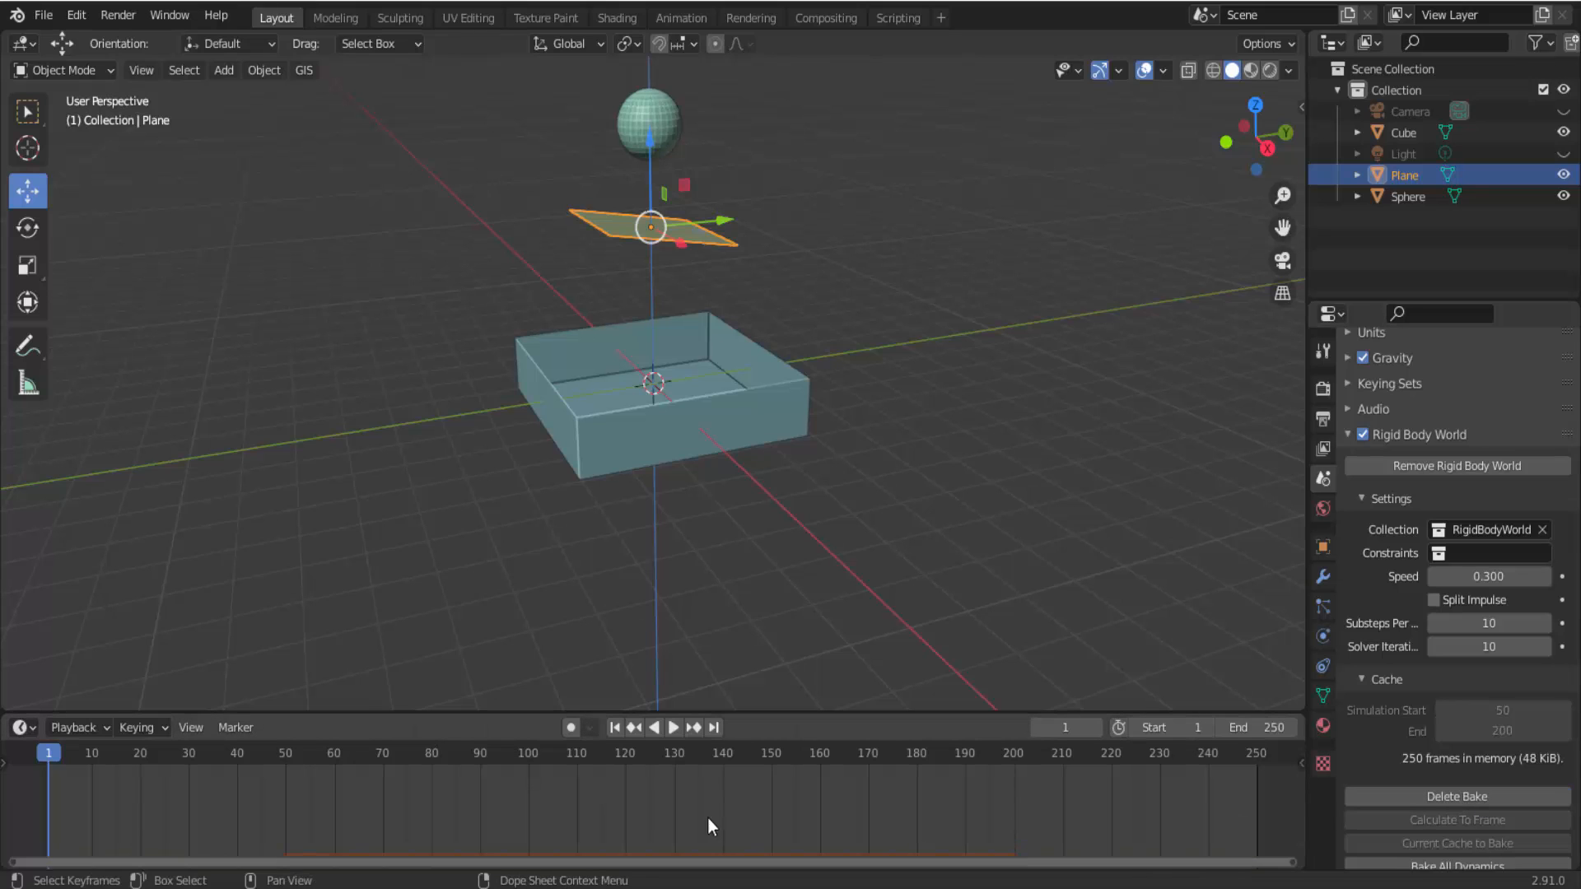
# Play the baked simulation from frame 1 and stop the playback.
pyautogui.click(672, 728)
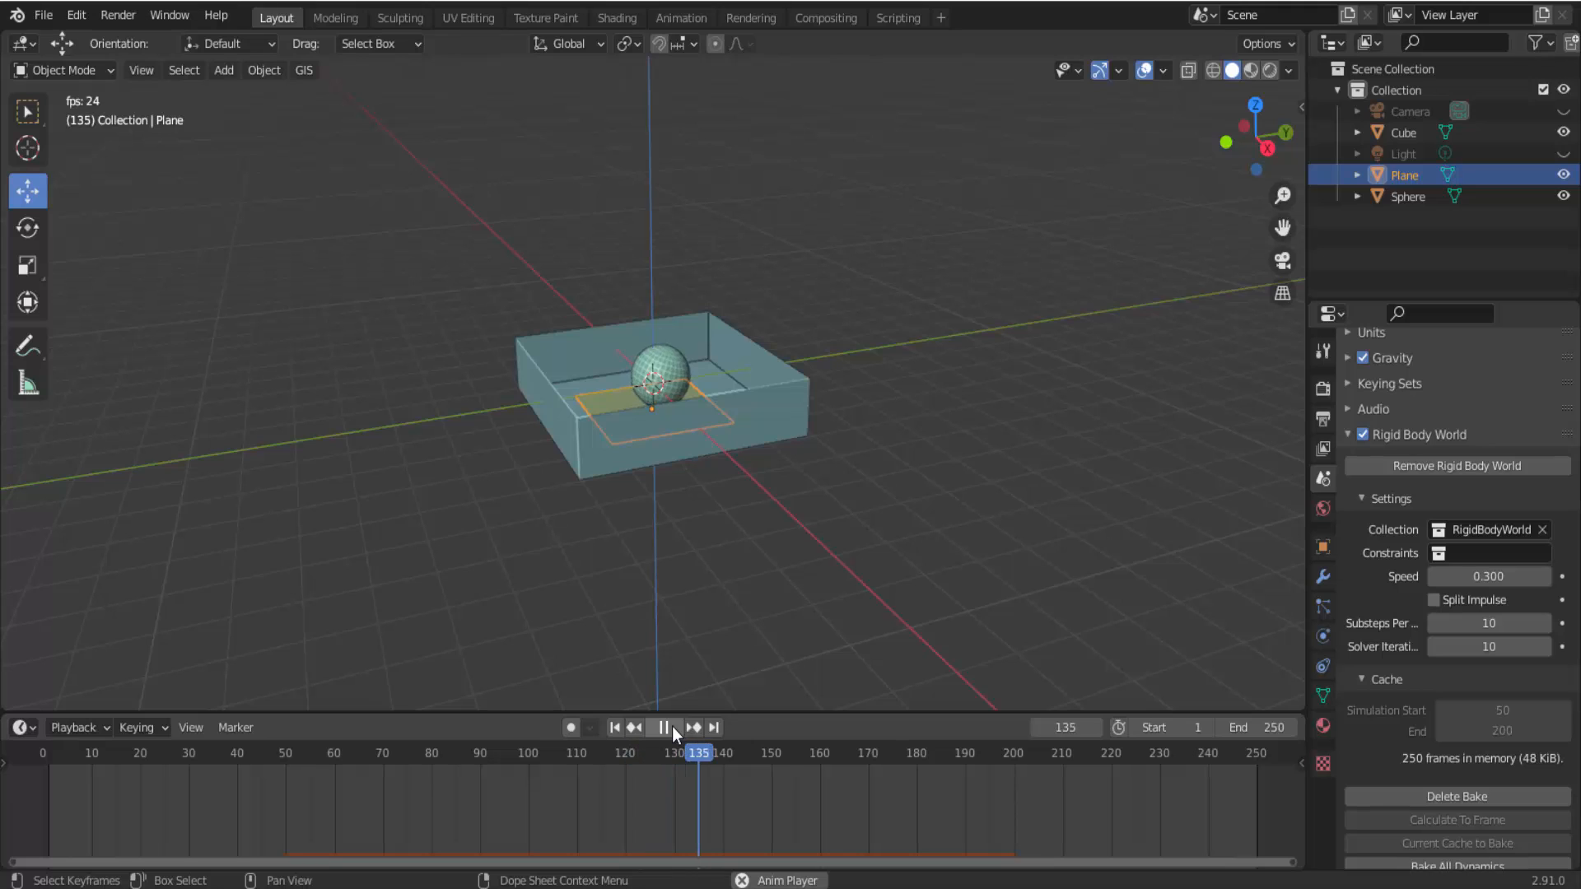
pyautogui.press('Escape')
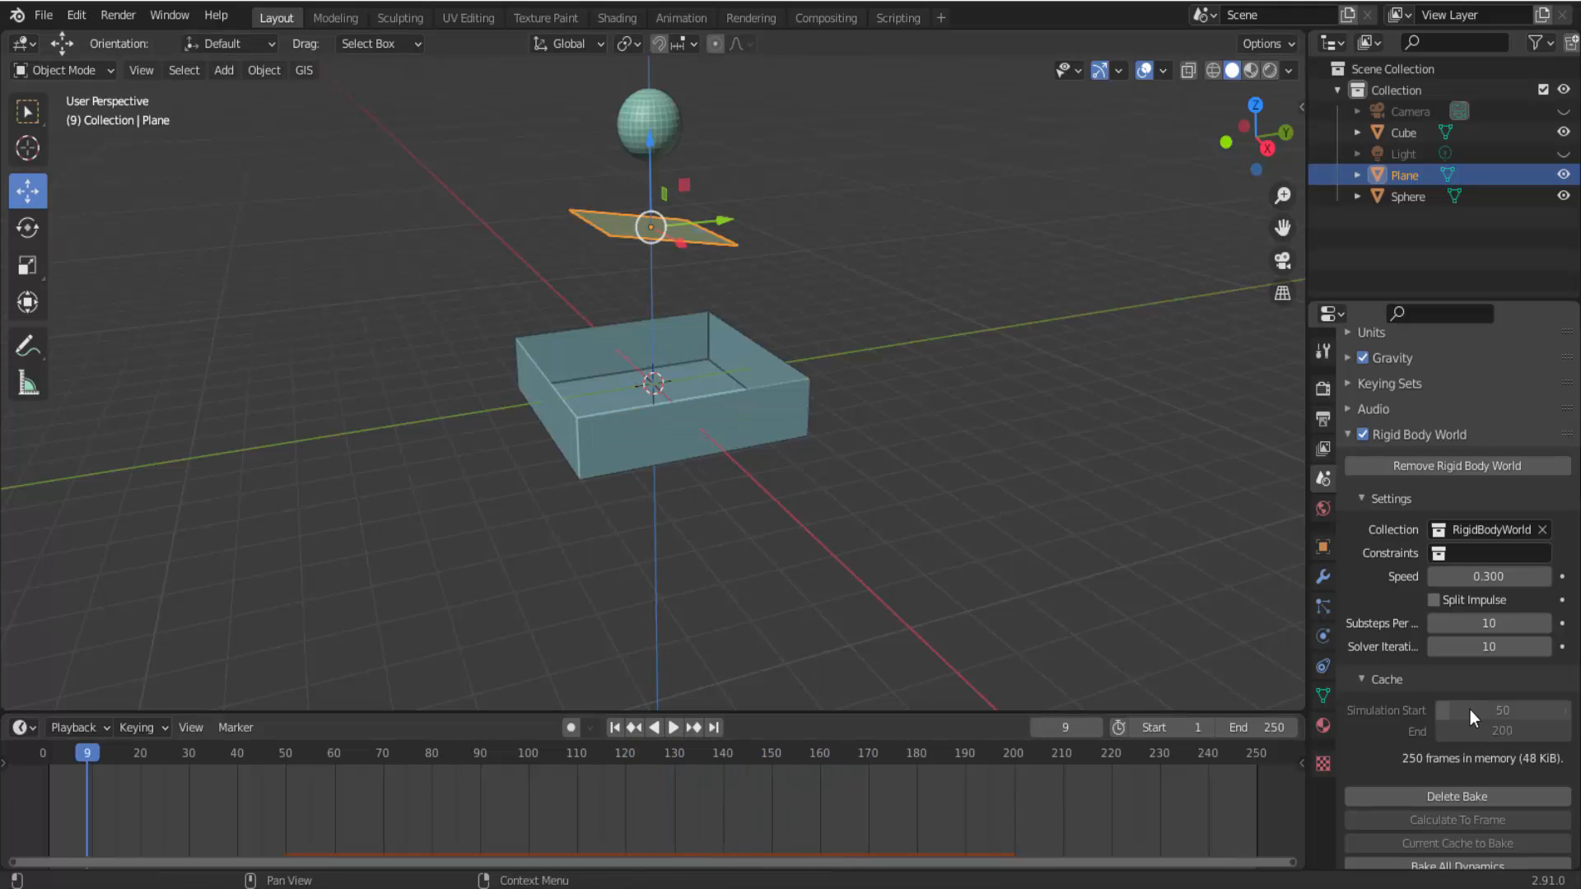
# Delete all bakes, and bake the rigid body simulation again for frames 50 to 200.
pyautogui.scroll(-3, 1470, 710)
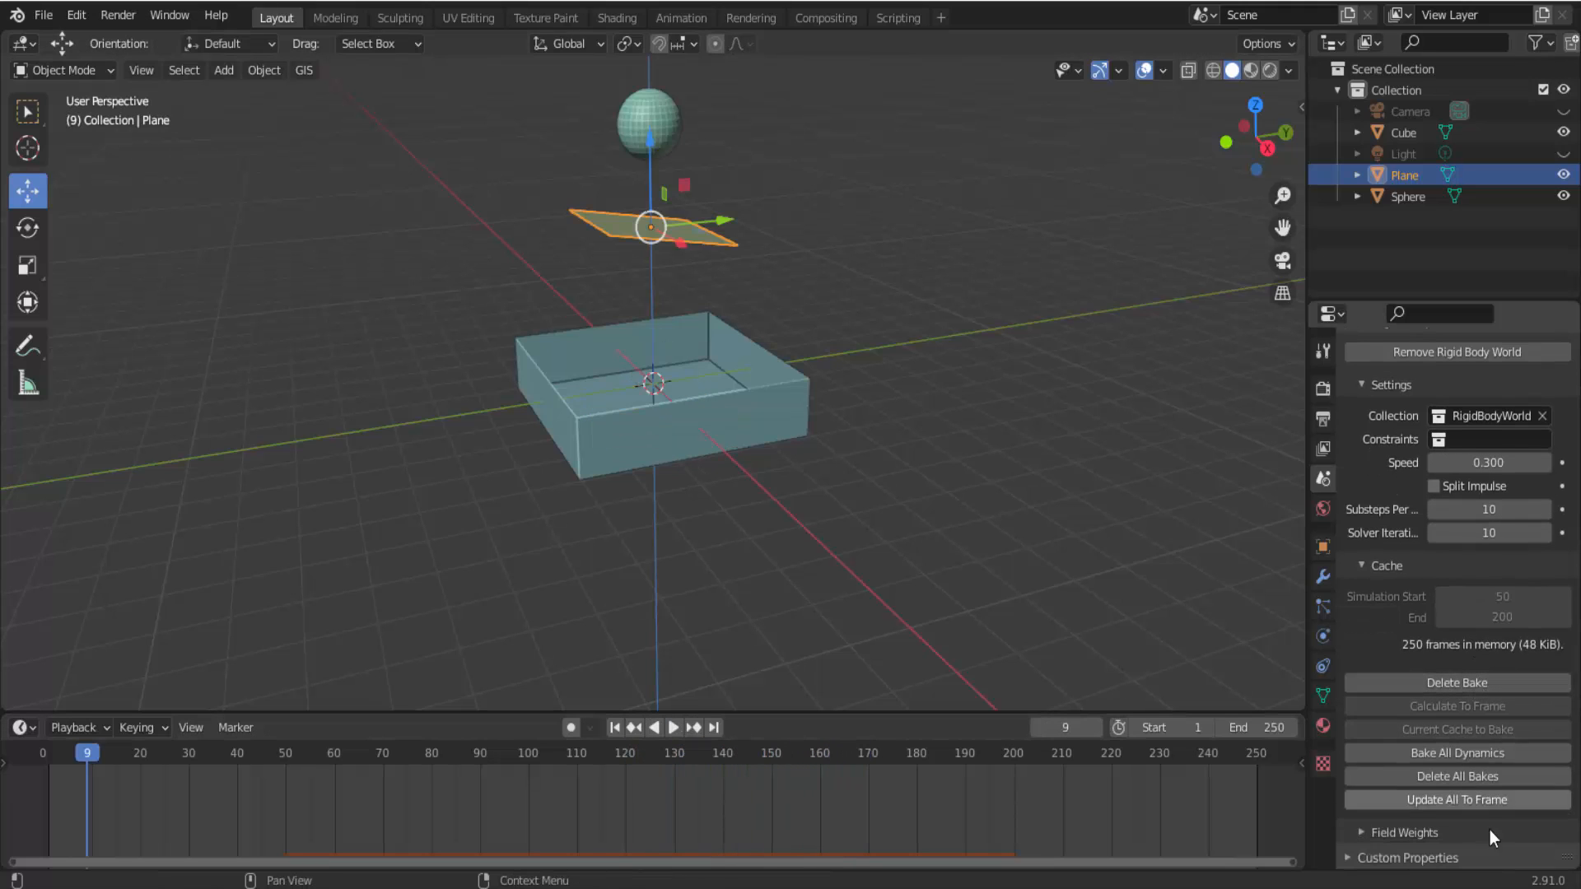
pyautogui.click(1459, 777)
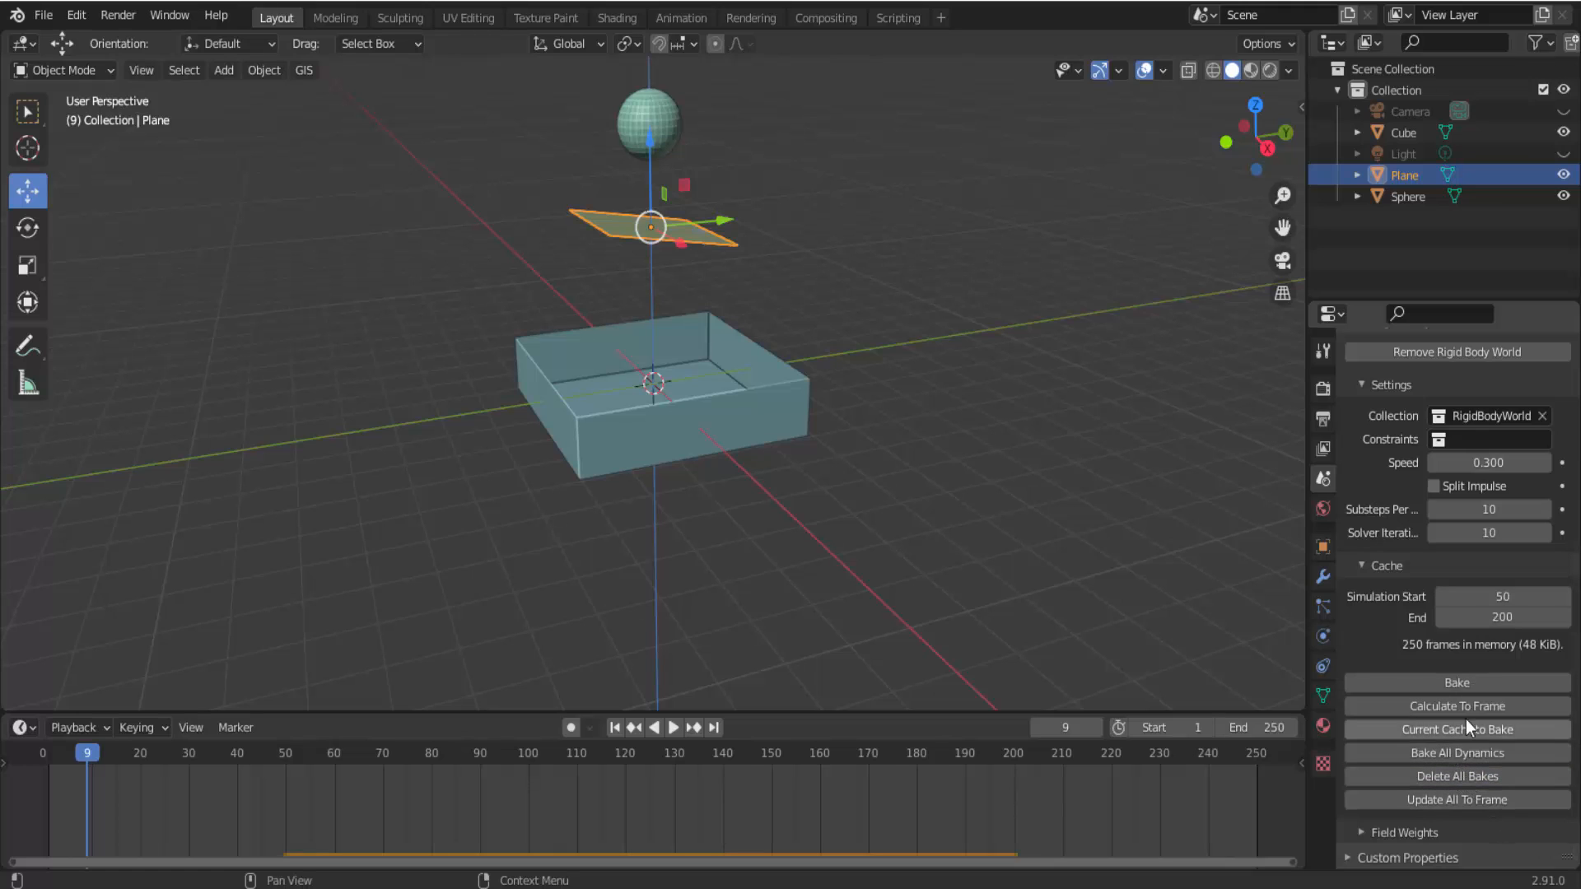
pyautogui.click(1464, 682)
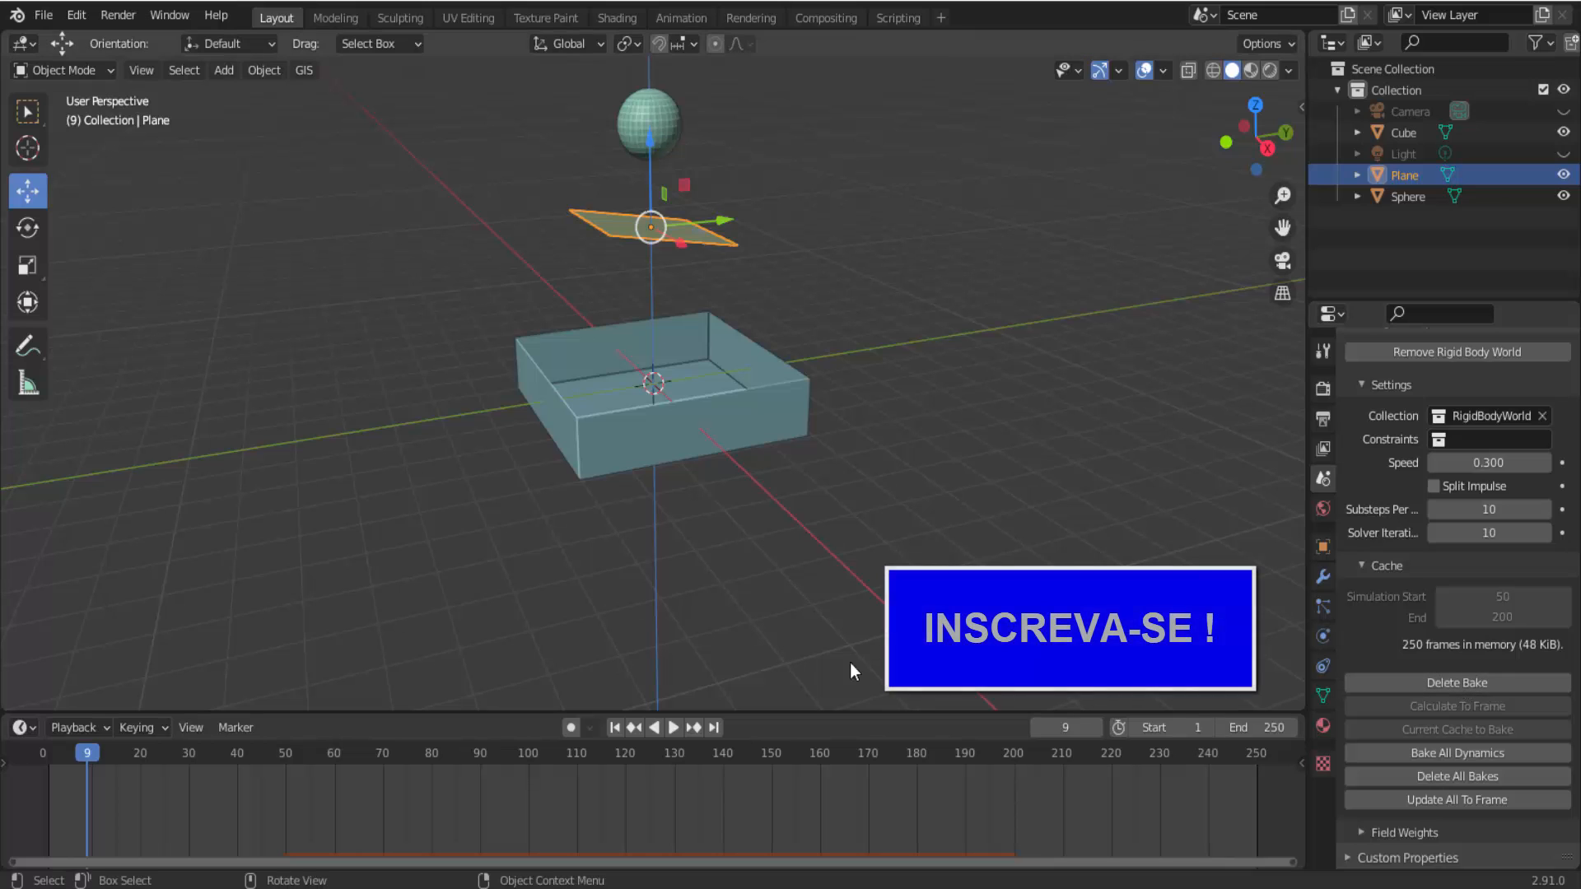
# Play the rebaked simulation and view the sphere, plane and box from another side.
pyautogui.click(674, 726)
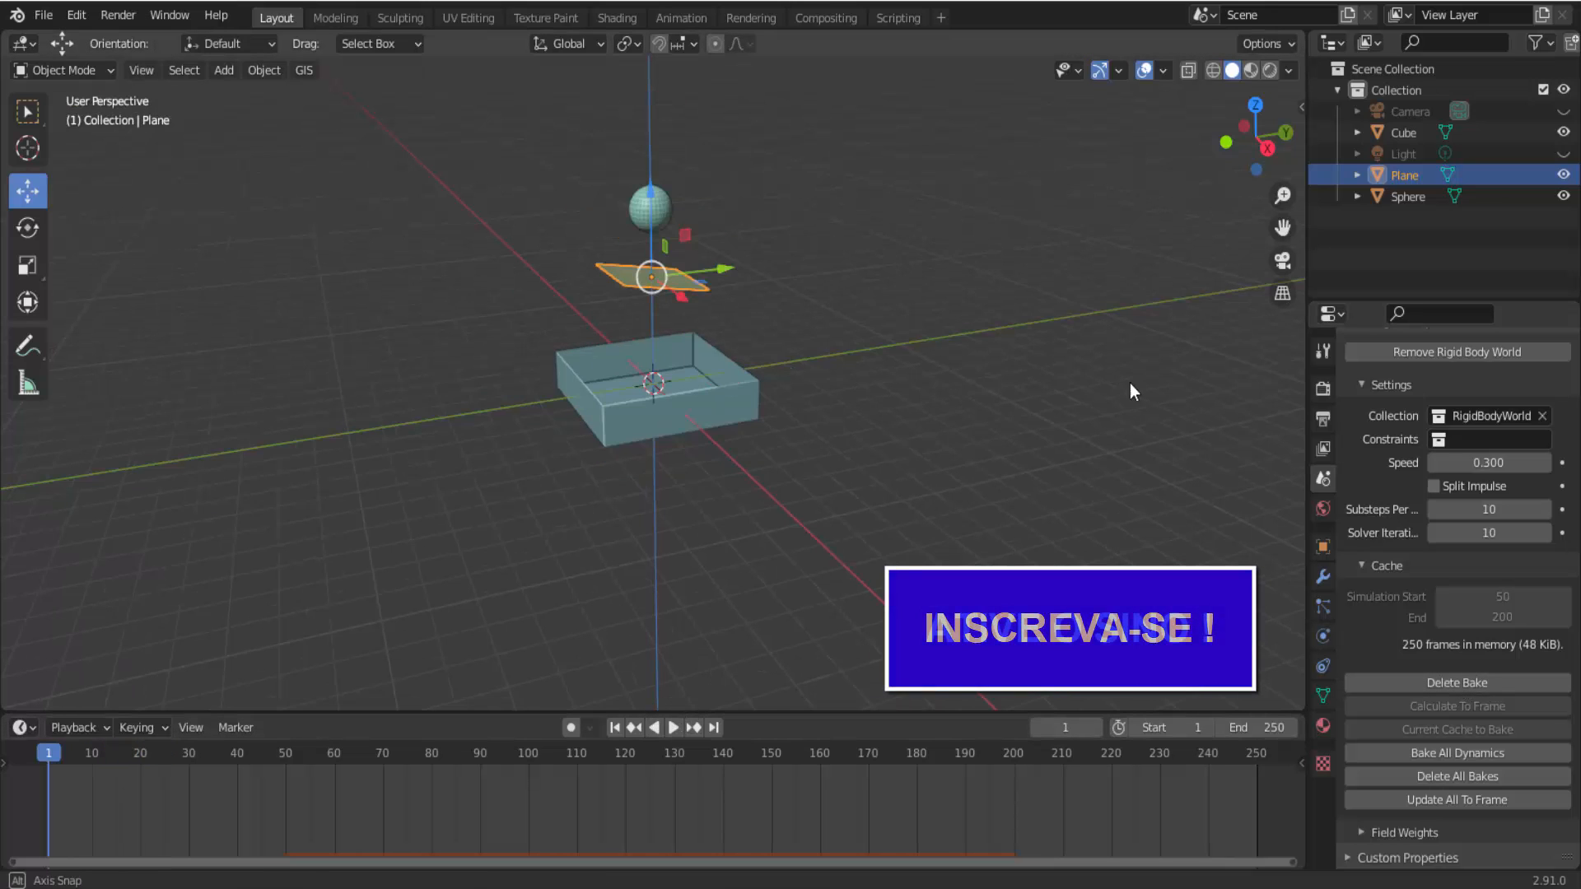
pyautogui.moveTo(1129, 383); pyautogui.dragTo(922, 376, button='middle')
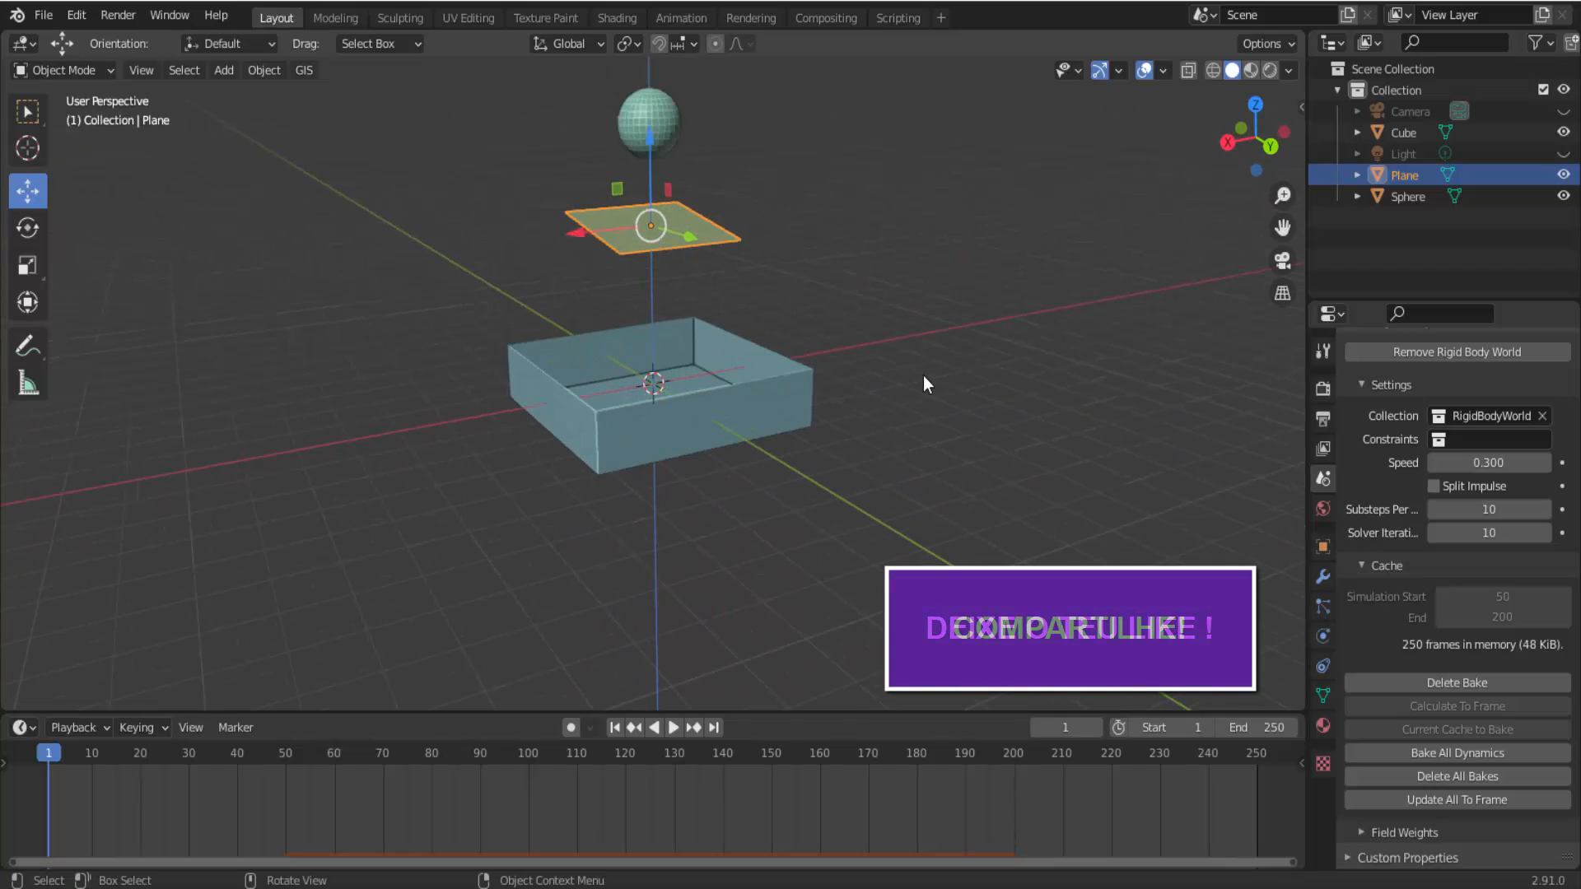